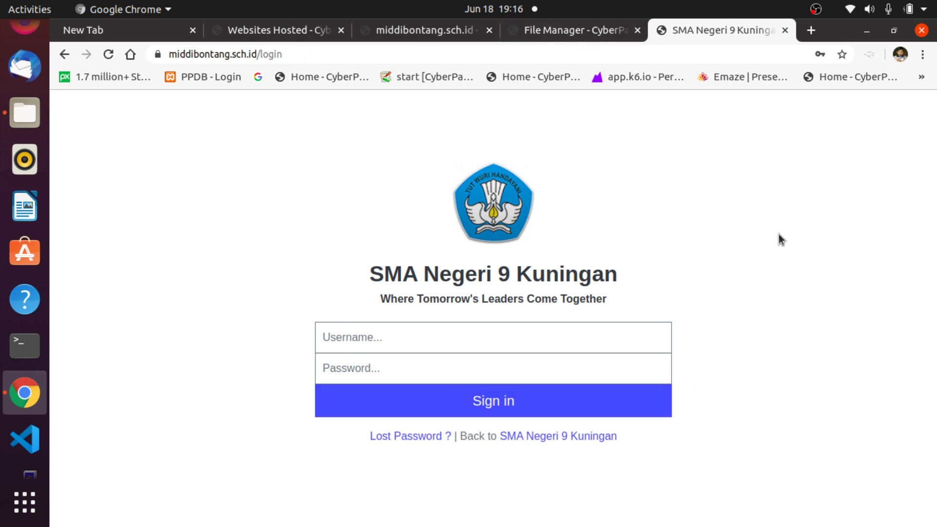
Open a new empty Chrome tab beside the school login tab and make it active.
{"action": "left_click", "coordinate": [812, 31]}
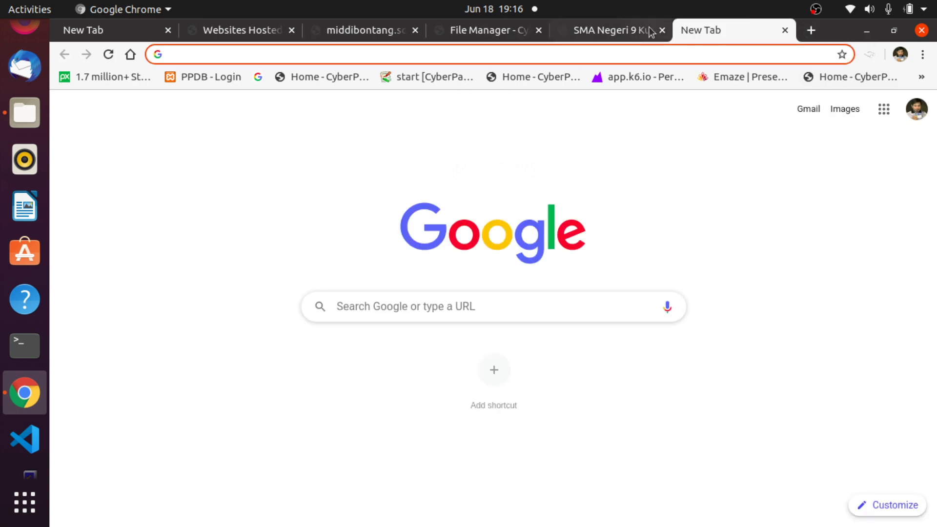
{"action": "left_click", "coordinate": [615, 30]}
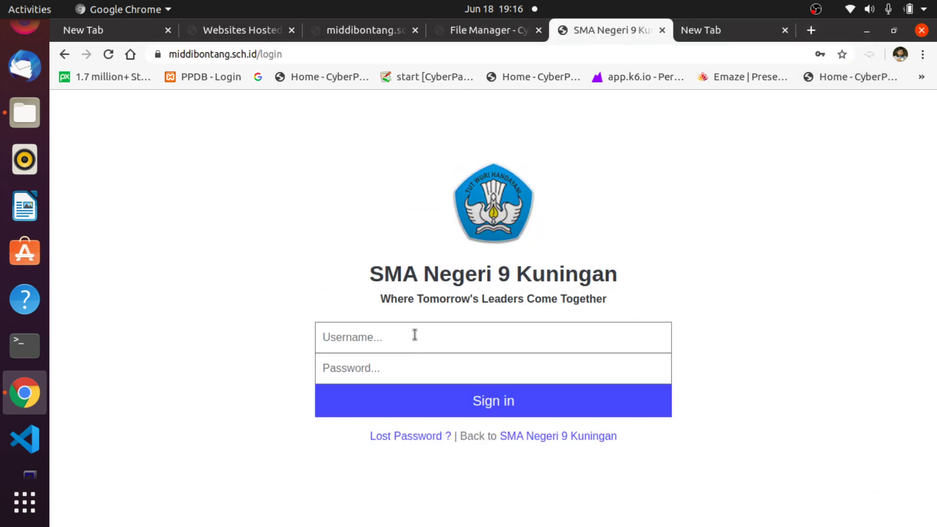
{"action": "left_click", "coordinate": [706, 27]}
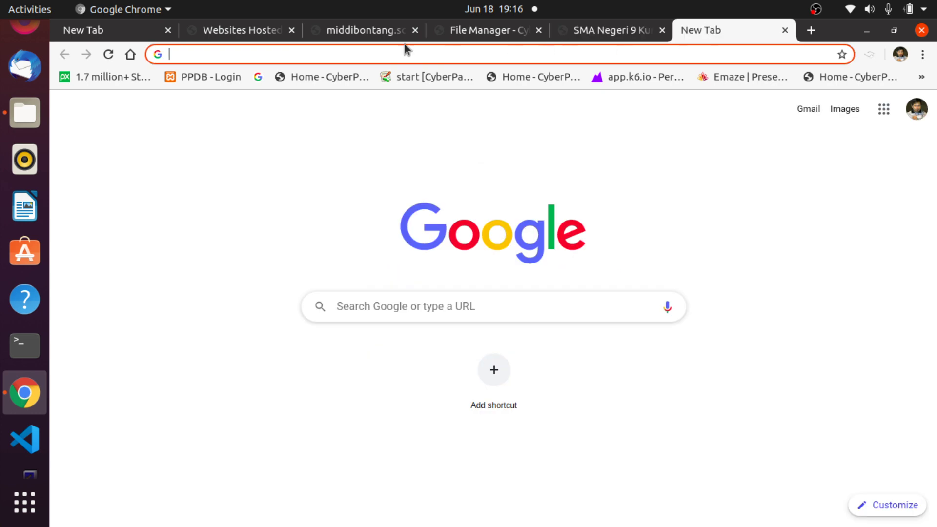
Go to middibontang.sch.id in the new tab by accepting the address-bar autocompletion.
{"action": "type", "text": "middibontang.sch.id"}
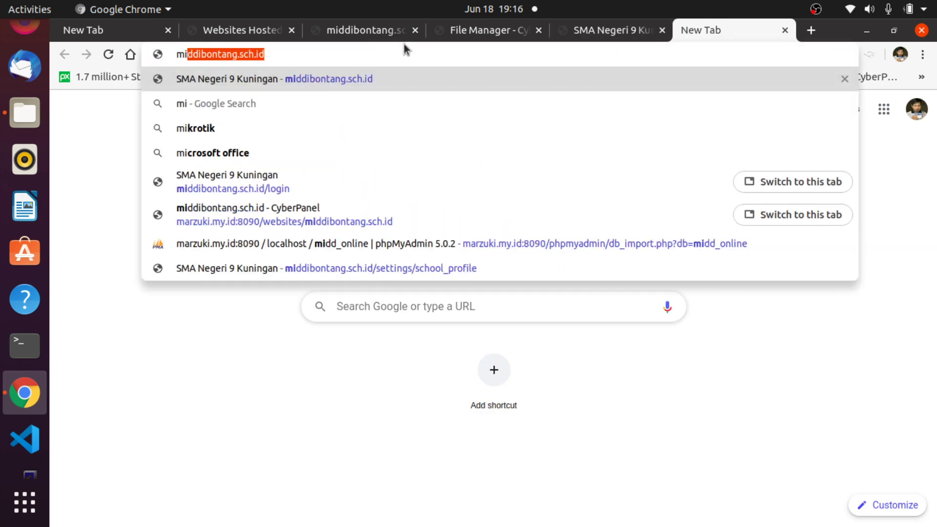
{"action": "key", "text": "Right"}
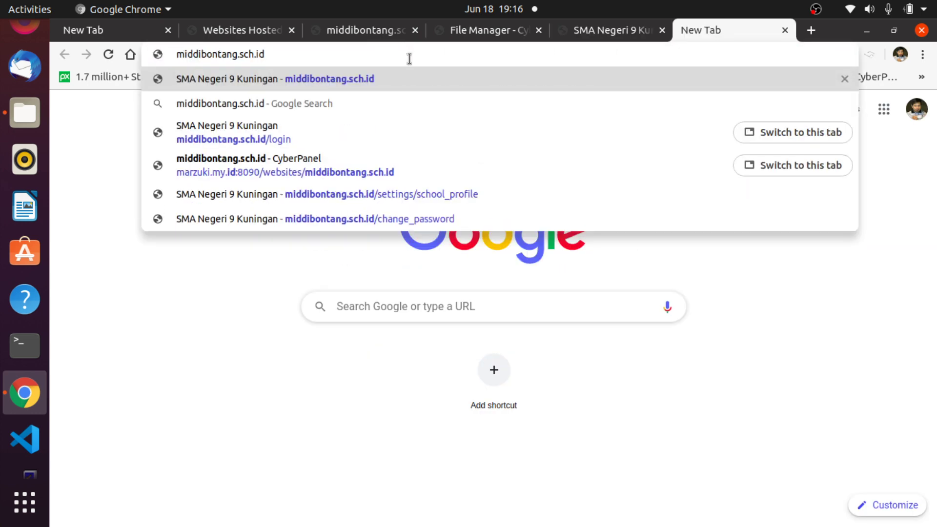
{"action": "key", "text": "Return"}
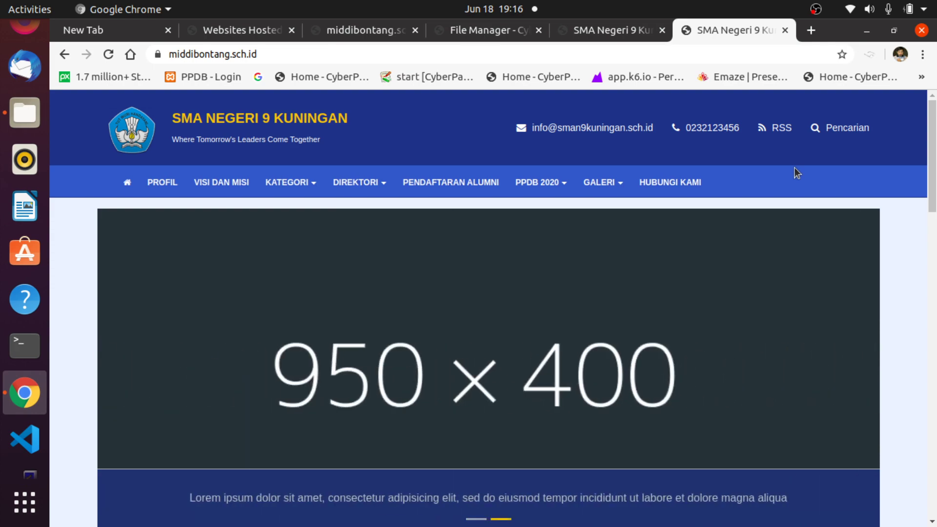
{"action": "scroll", "coordinate": [796, 173], "scroll_direction": "down", "scroll_amount": 15}
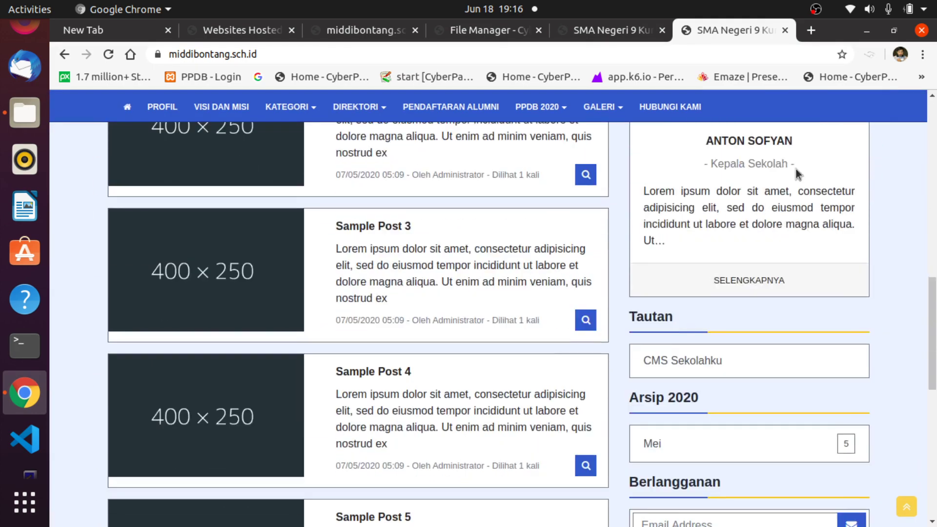
{"action": "scroll", "coordinate": [796, 171], "scroll_direction": "up", "scroll_amount": 15}
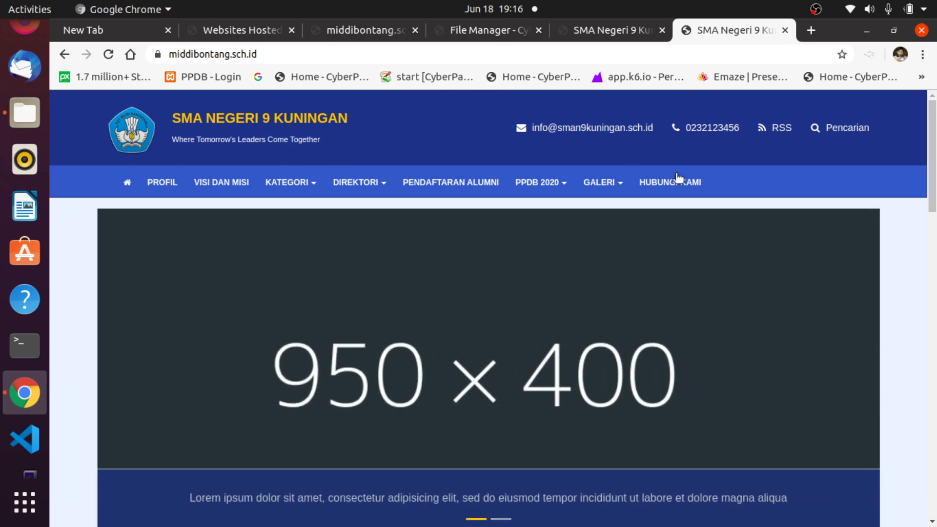
{"action": "left_click_drag", "start_coordinate": [935, 141], "coordinate": [927, 237]}
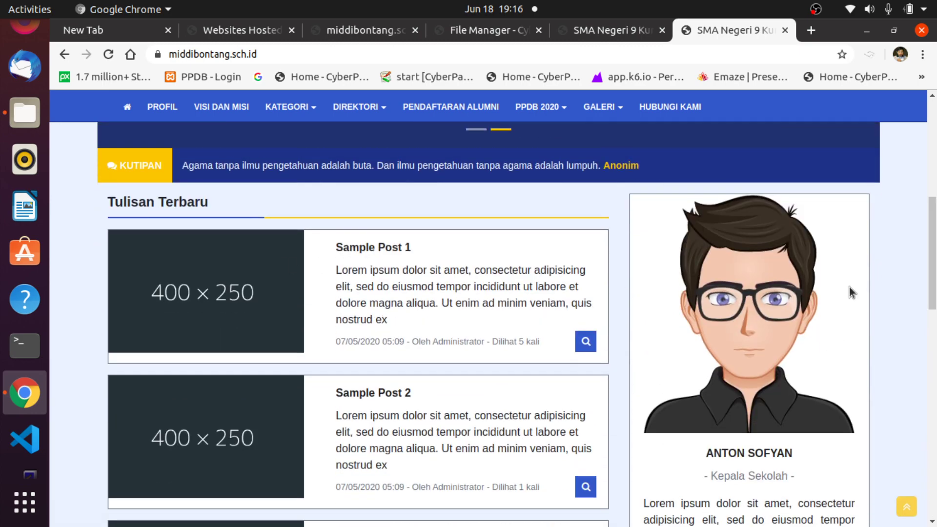
{"action": "scroll", "coordinate": [242, 290], "scroll_direction": "down", "scroll_amount": 13}
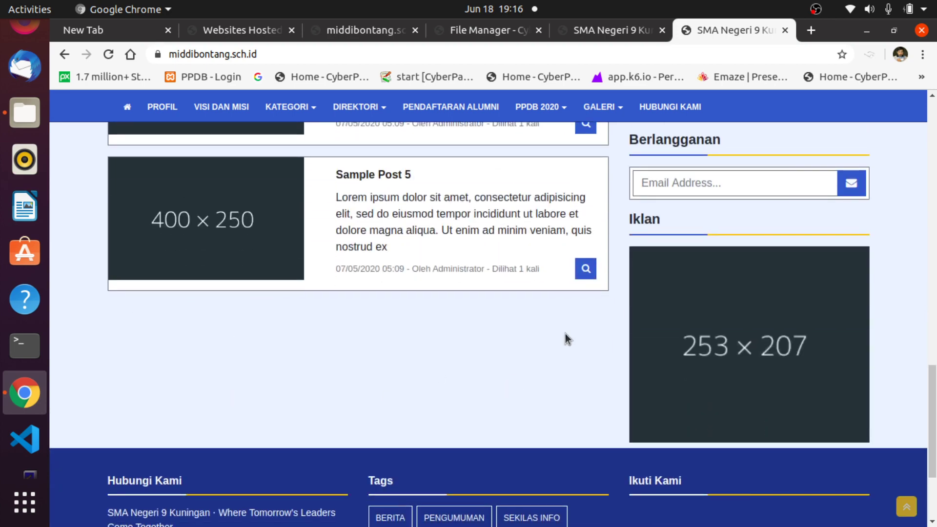
{"action": "left_click_drag", "start_coordinate": [932, 366], "coordinate": [935, 112]}
{"action": "scroll", "coordinate": [560, 337], "scroll_direction": "down", "scroll_amount": 10}
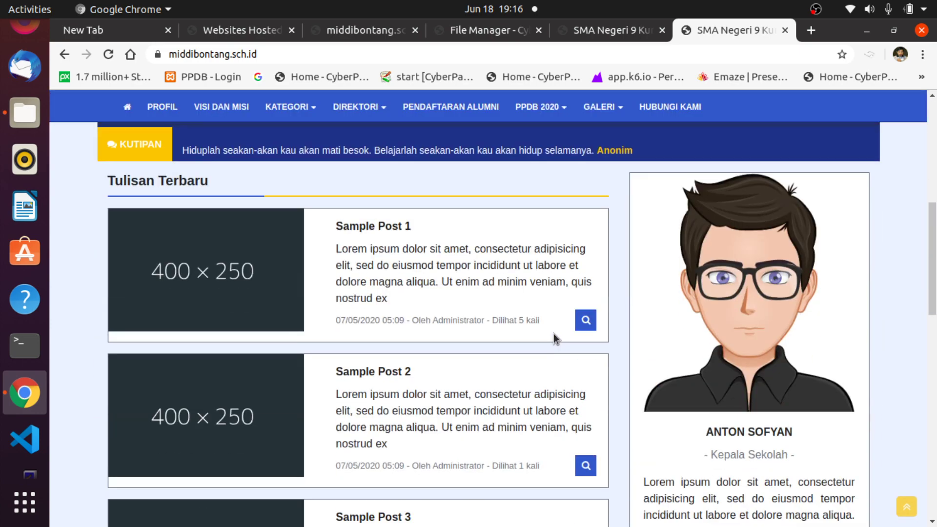
{"action": "scroll", "coordinate": [555, 335], "scroll_direction": "down", "scroll_amount": 2}
{"action": "scroll", "coordinate": [555, 335], "scroll_direction": "up", "scroll_amount": 8}
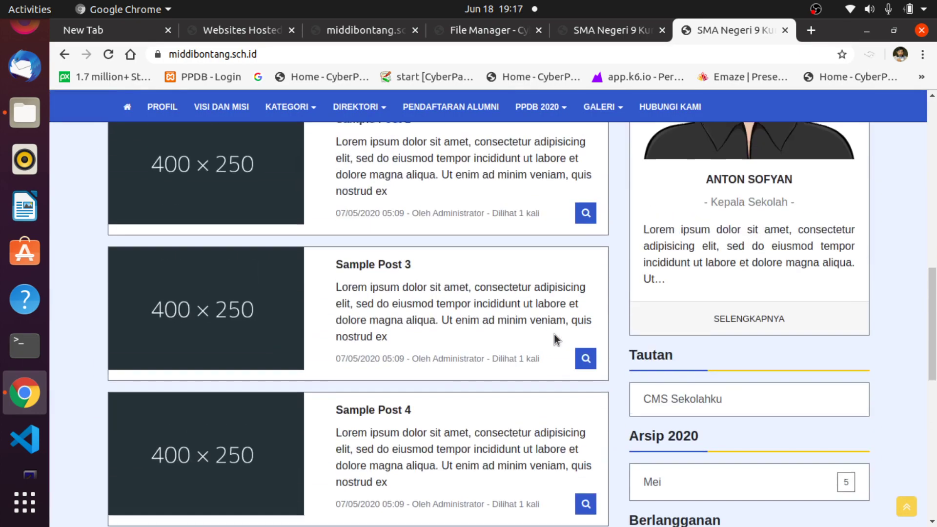
{"action": "scroll", "coordinate": [554, 334], "scroll_direction": "up", "scroll_amount": 5}
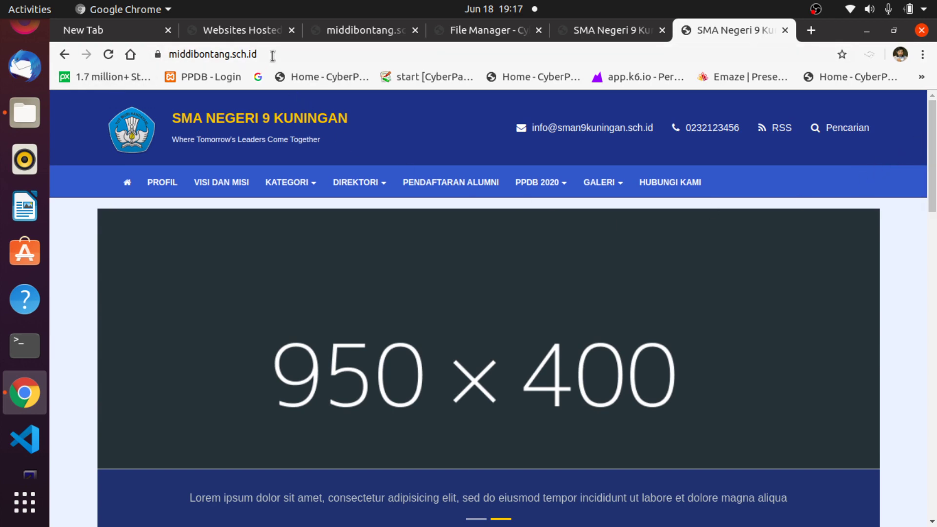
Load middibontang.sch.id/login and start entering the username 'admin' in the sign-in form.
{"action": "left_click_drag", "start_coordinate": [257, 54], "coordinate": [136, 56]}
{"action": "left_click", "coordinate": [303, 55]}
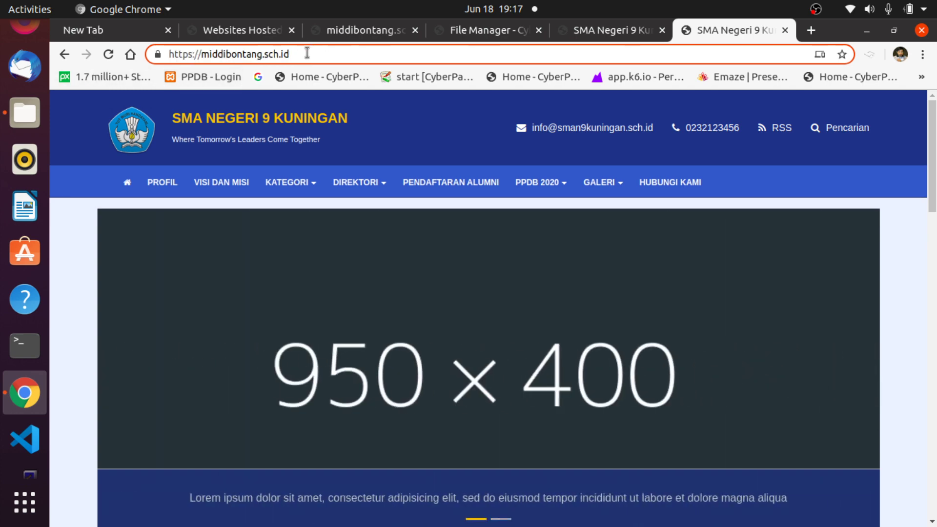
{"action": "type", "text": "/login"}
{"action": "key", "text": "Return"}
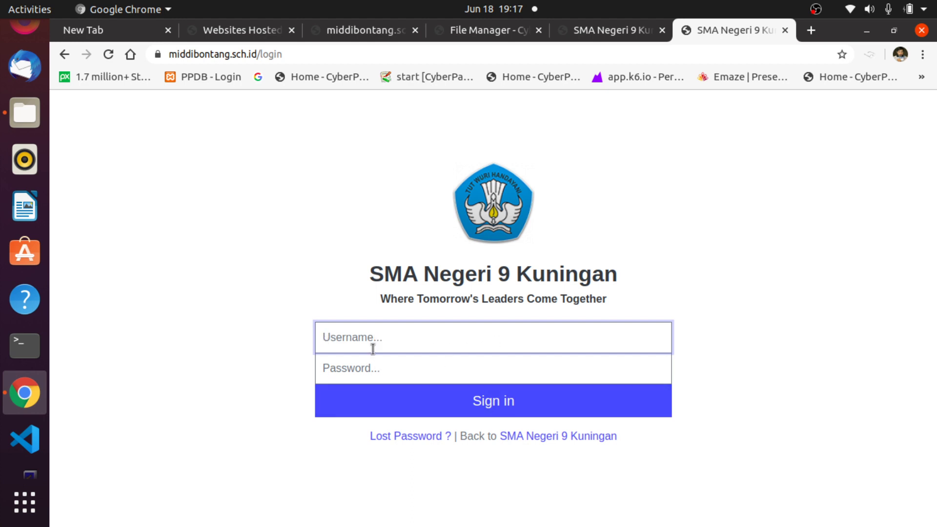
{"action": "type", "text": "administrator"}
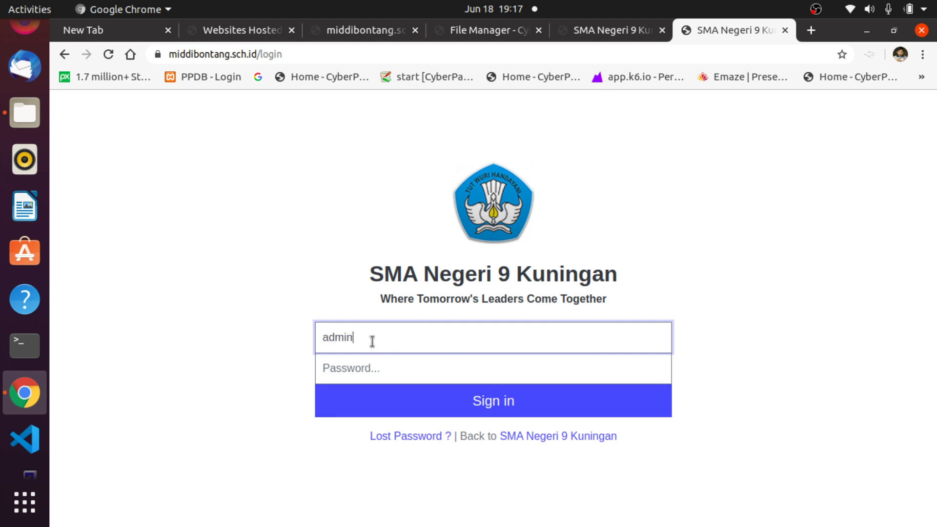
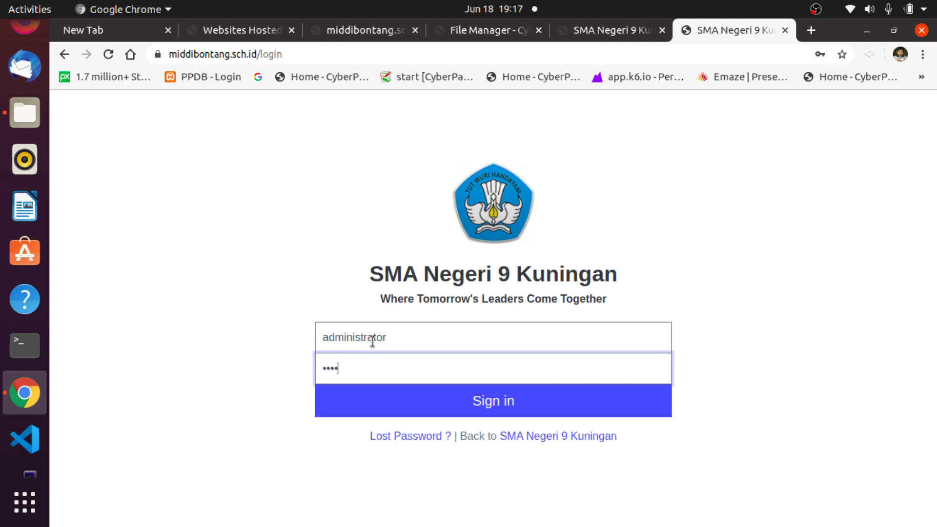
Submit the admin login credentials with Enter to reach the dashboard.
{"action": "key", "text": "Return"}
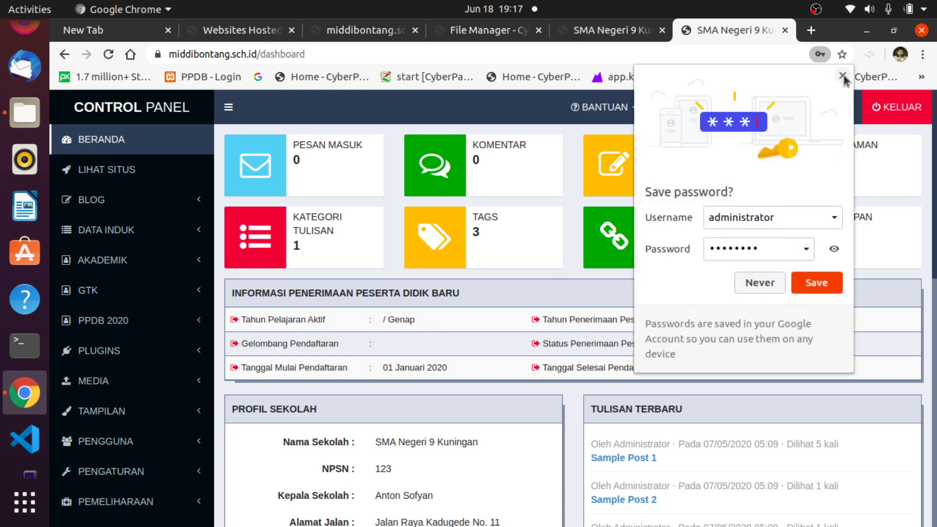
Close Chrome's 'Save password?' popup without saving.
{"action": "left_click", "coordinate": [842, 76]}
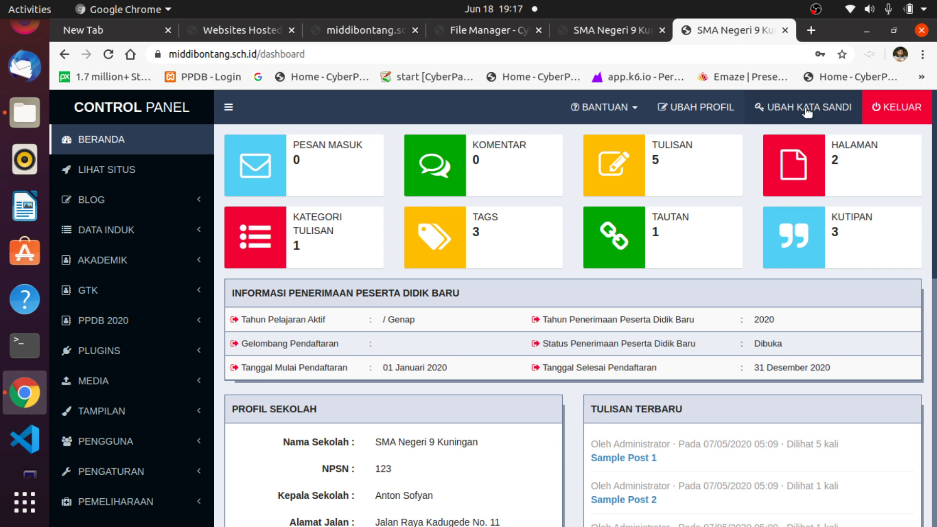
Open Ubah Kata Sandi and visit the Kata Sandi Saat Ini, Kata Sandi Baru and Ulangi fields, leaving them empty.
{"action": "left_click", "coordinate": [811, 108]}
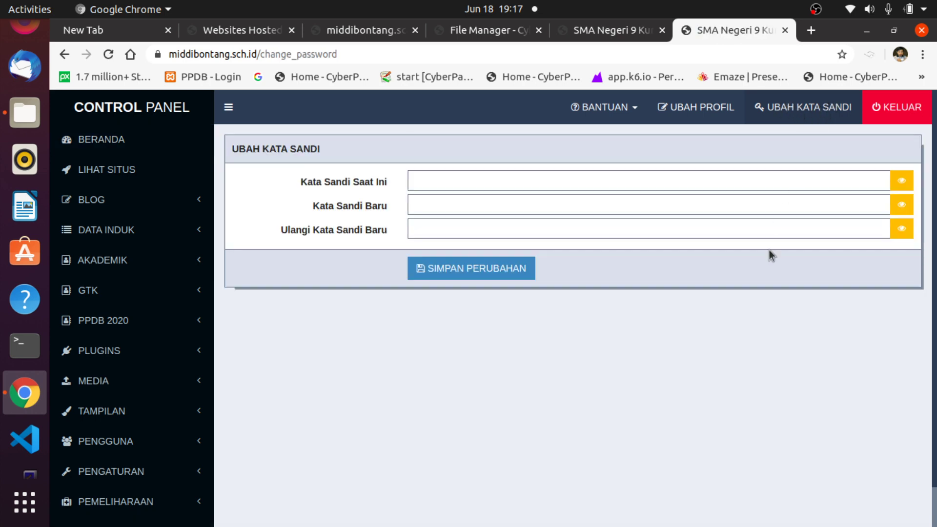
{"action": "left_click", "coordinate": [415, 181]}
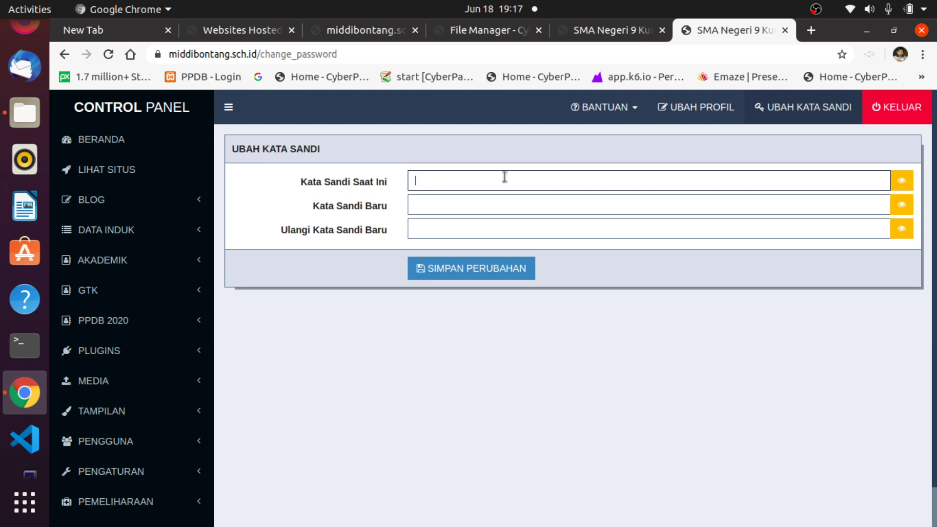
{"action": "left_click", "coordinate": [429, 205]}
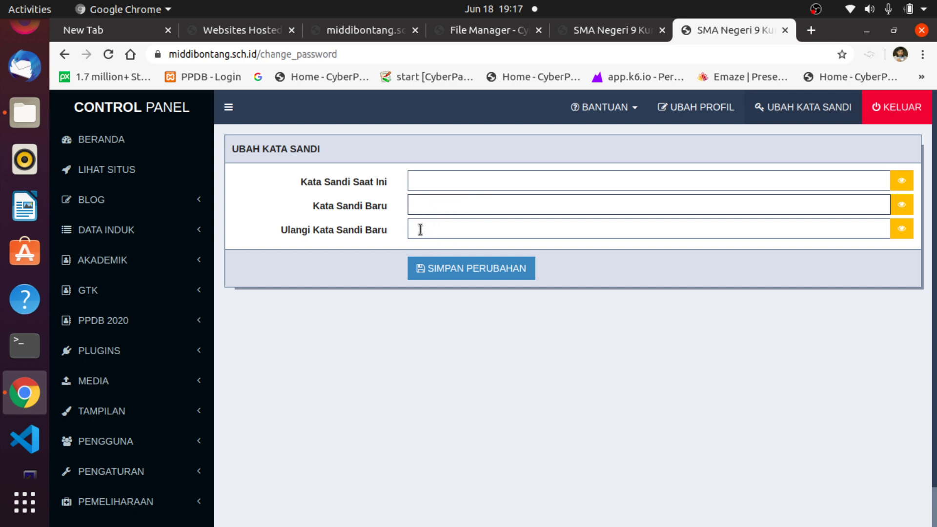
{"action": "left_click", "coordinate": [420, 229]}
{"action": "left_click", "coordinate": [414, 202]}
{"action": "left_click", "coordinate": [460, 231]}
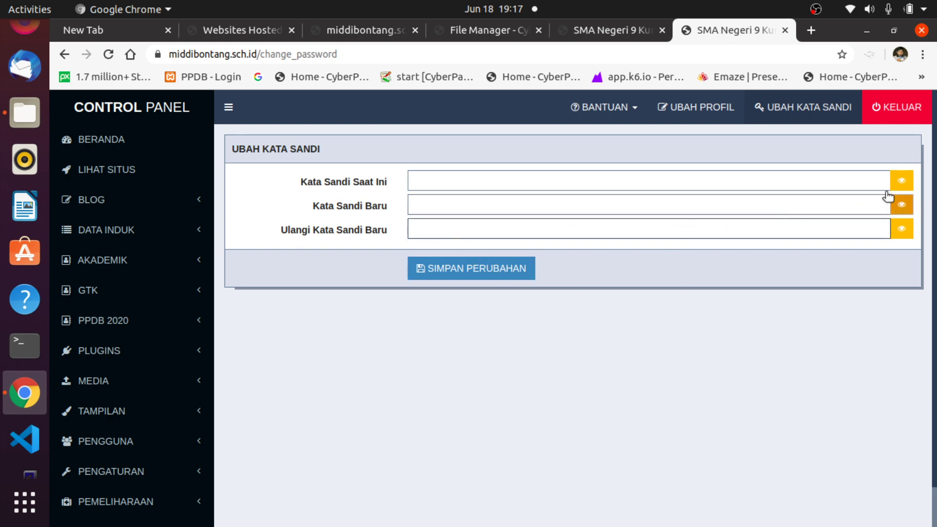
{"action": "left_click", "coordinate": [427, 207]}
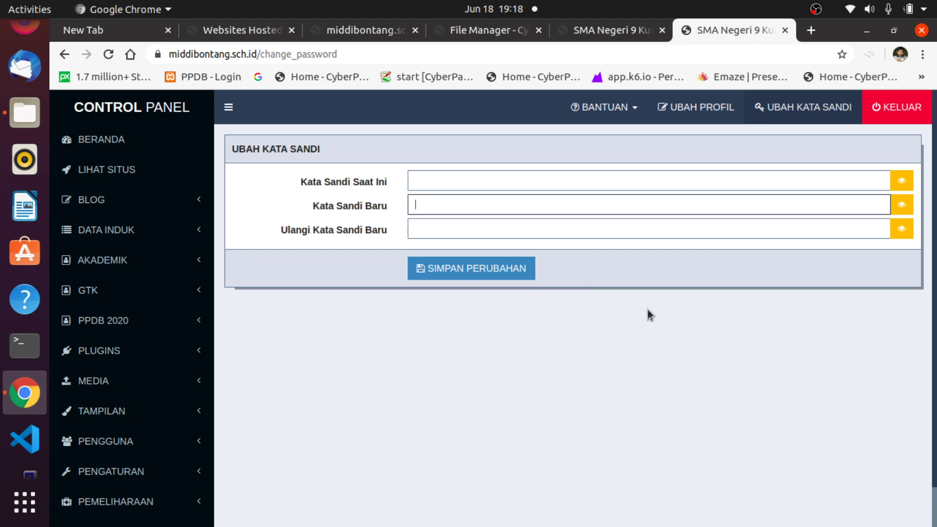
{"action": "scroll", "coordinate": [646, 318], "scroll_direction": "down", "scroll_amount": 1}
{"action": "scroll", "coordinate": [643, 307], "scroll_direction": "up", "scroll_amount": 1}
Log out with KELUAR and begin typing 'adm' as the username on the login page.
{"action": "left_click", "coordinate": [896, 110]}
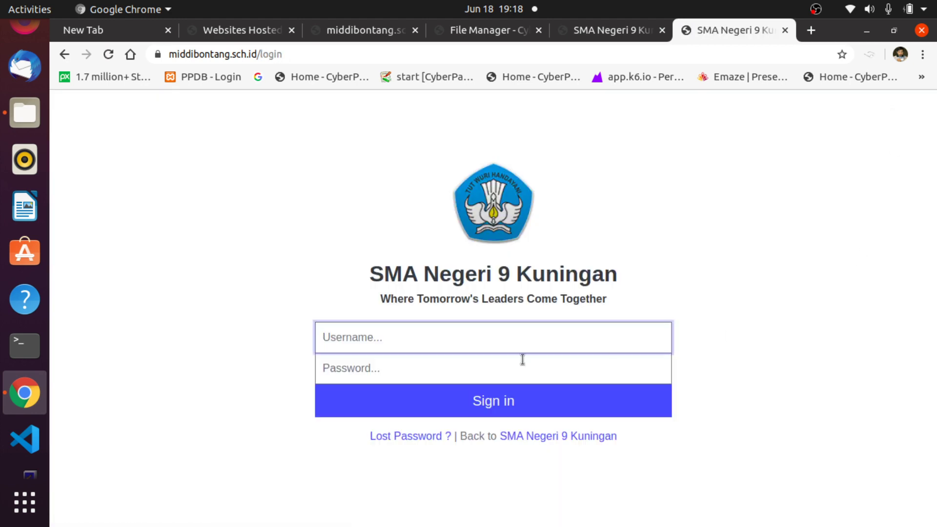
{"action": "type", "text": "administrator"}
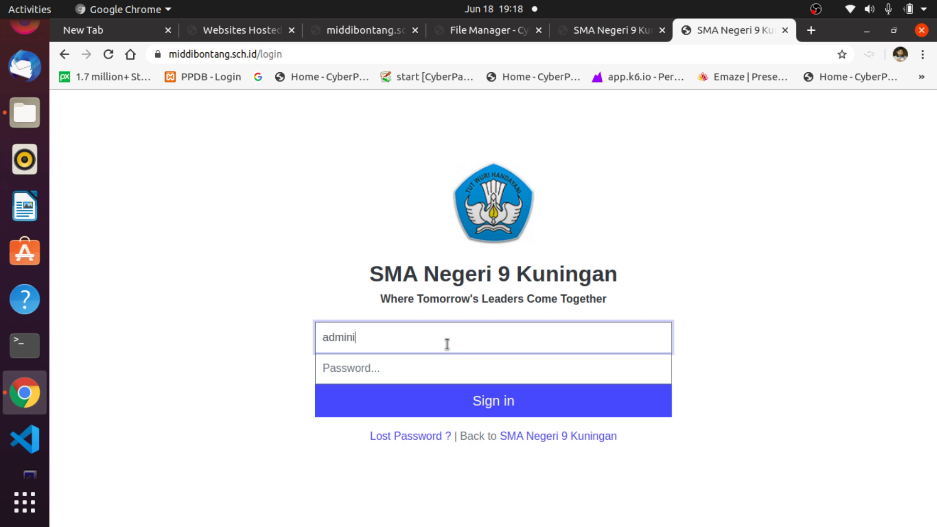
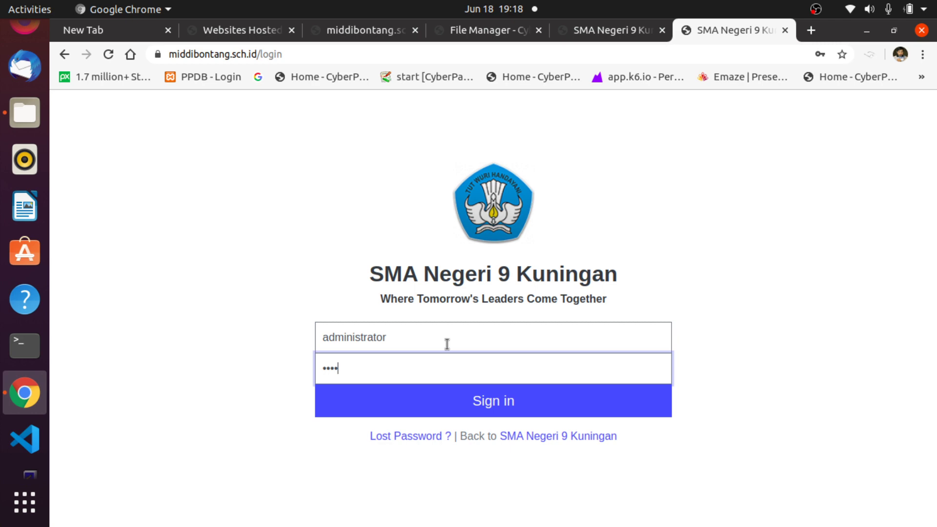
Sign in to the control panel, decline saving the password, and close the leftover login tab.
{"action": "key", "text": "Return"}
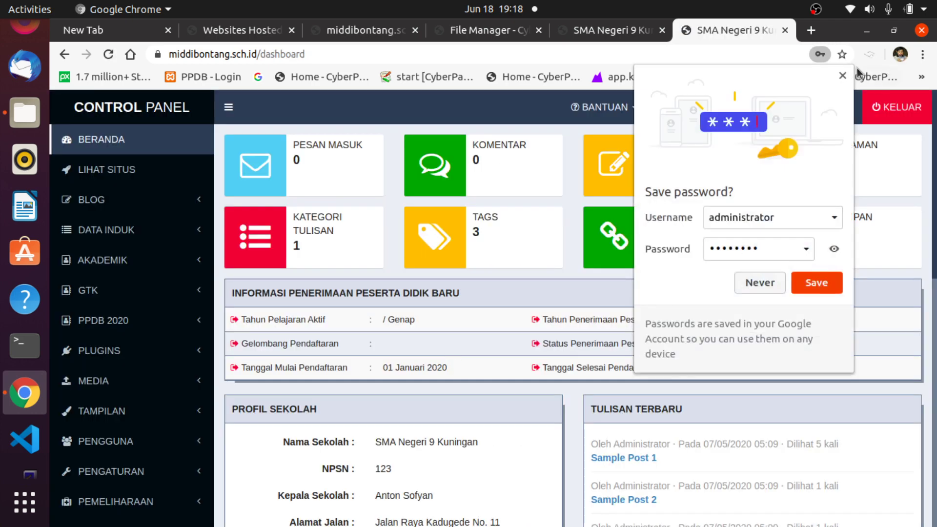
{"action": "left_click", "coordinate": [842, 75]}
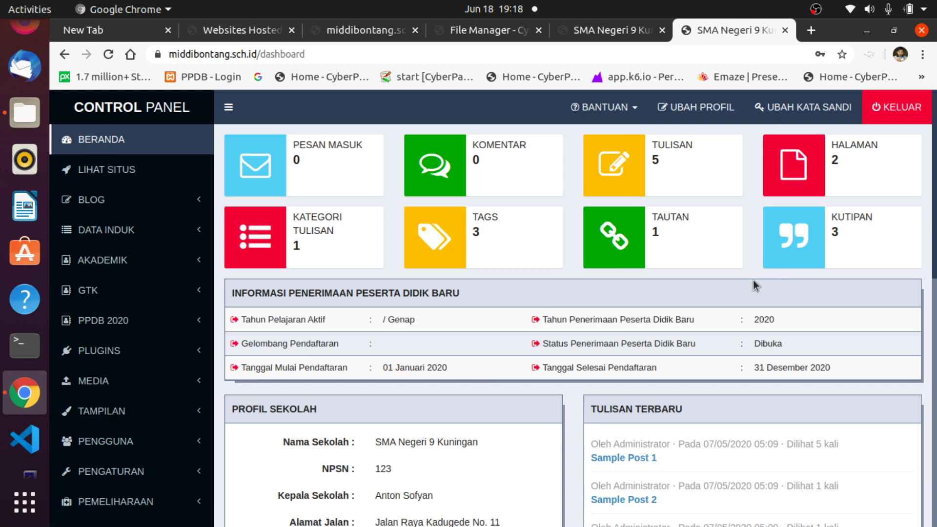
{"action": "left_click", "coordinate": [599, 30]}
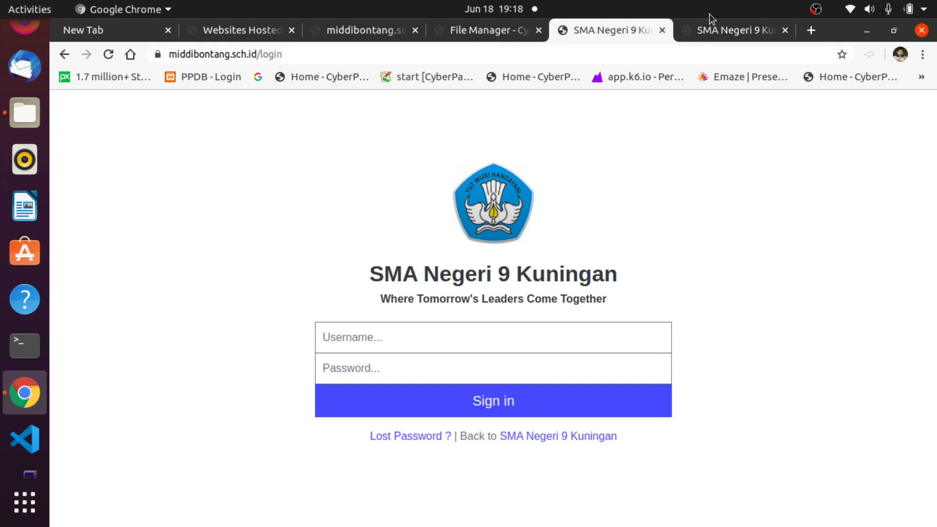
{"action": "left_click", "coordinate": [661, 30]}
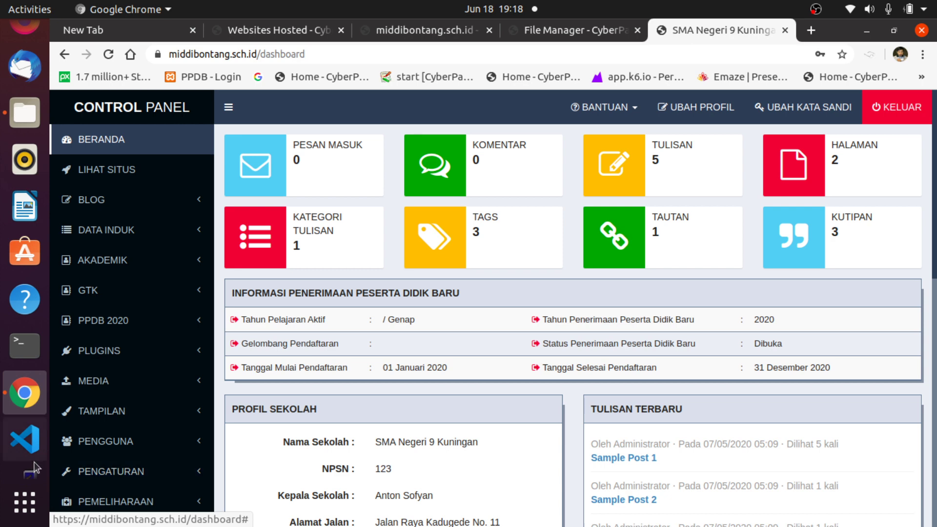
Expand PENGATURAN in the sidebar and open the Profil Sekolah settings page.
{"action": "left_click", "coordinate": [148, 471]}
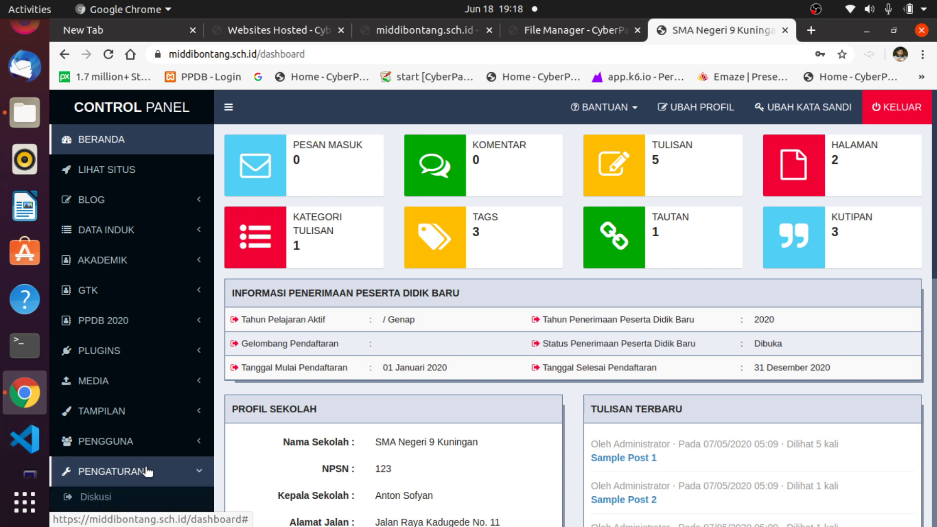
{"action": "scroll", "coordinate": [149, 471], "scroll_direction": "down", "scroll_amount": 6}
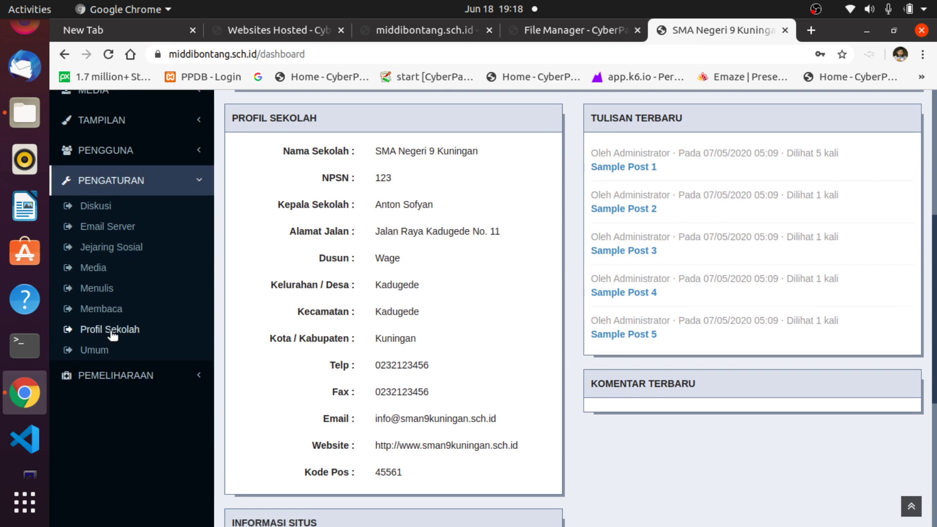
{"action": "left_click", "coordinate": [110, 330]}
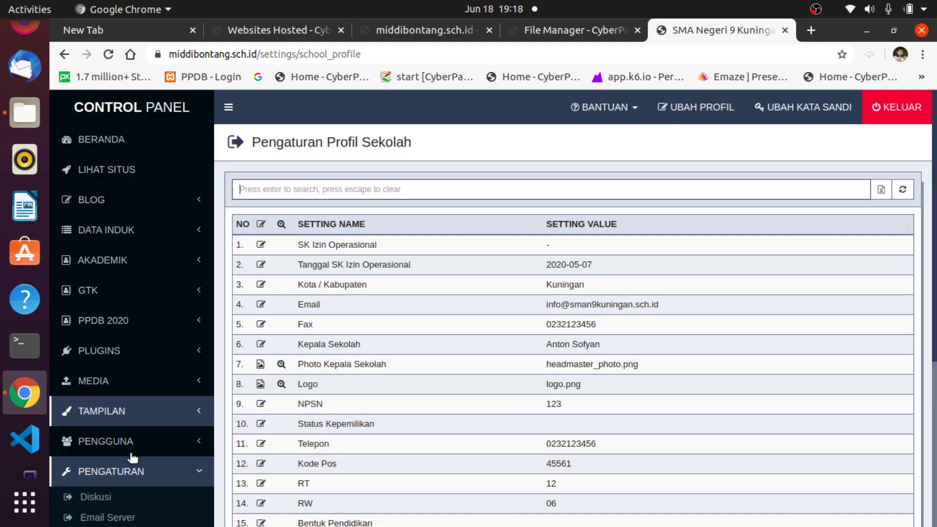
{"action": "scroll", "coordinate": [138, 469], "scroll_direction": "down", "scroll_amount": 5}
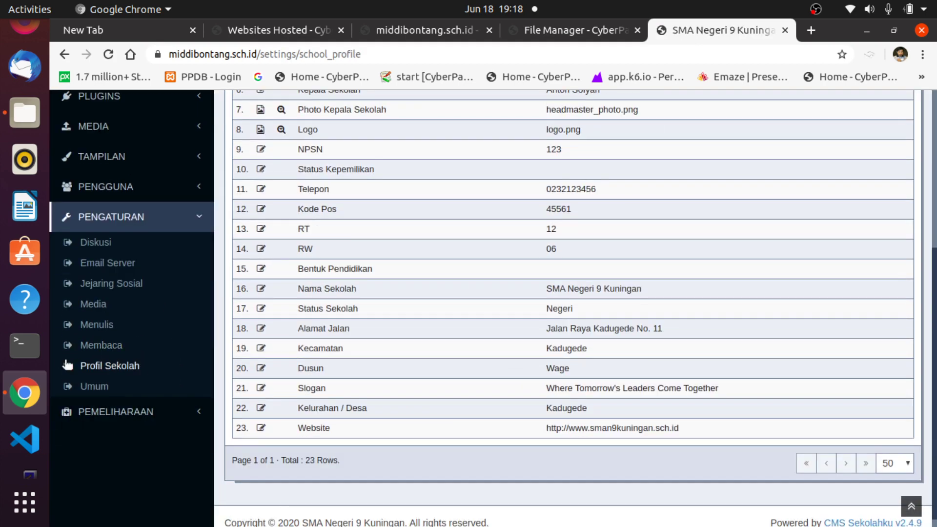
{"action": "scroll", "coordinate": [500, 341], "scroll_direction": "up", "scroll_amount": 3}
{"action": "scroll", "coordinate": [499, 341], "scroll_direction": "up", "scroll_amount": 2}
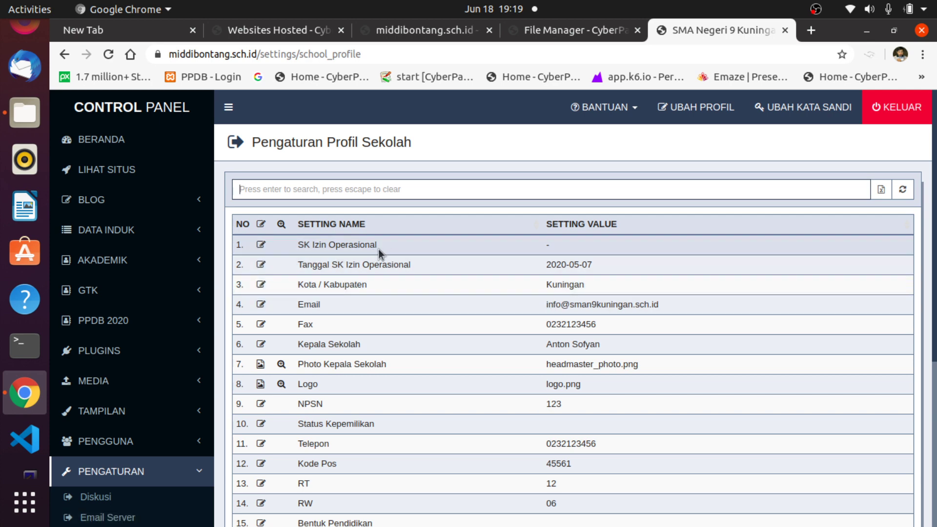
Open the SK Izin Operasional setting and close it without changes.
{"action": "left_click", "coordinate": [261, 244]}
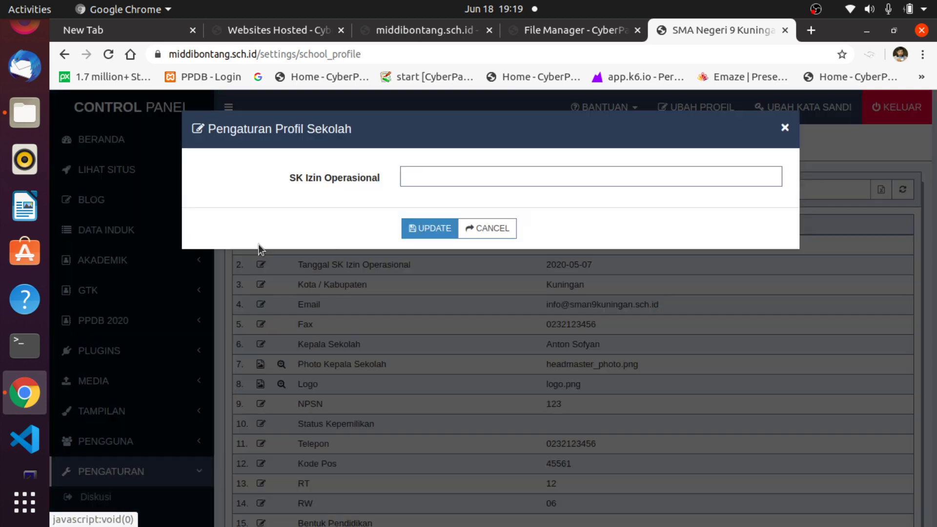
{"action": "left_click", "coordinate": [420, 177]}
{"action": "left_click", "coordinate": [776, 208]}
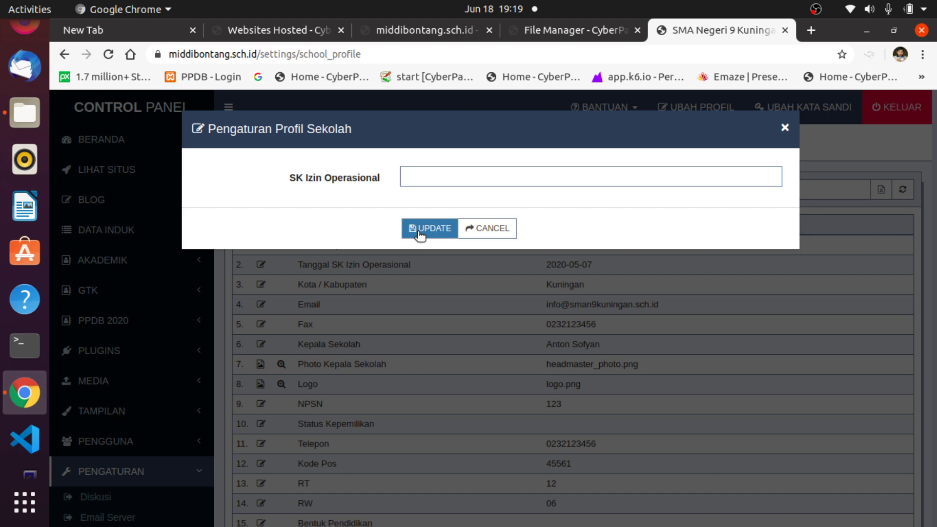
{"action": "left_click", "coordinate": [784, 129]}
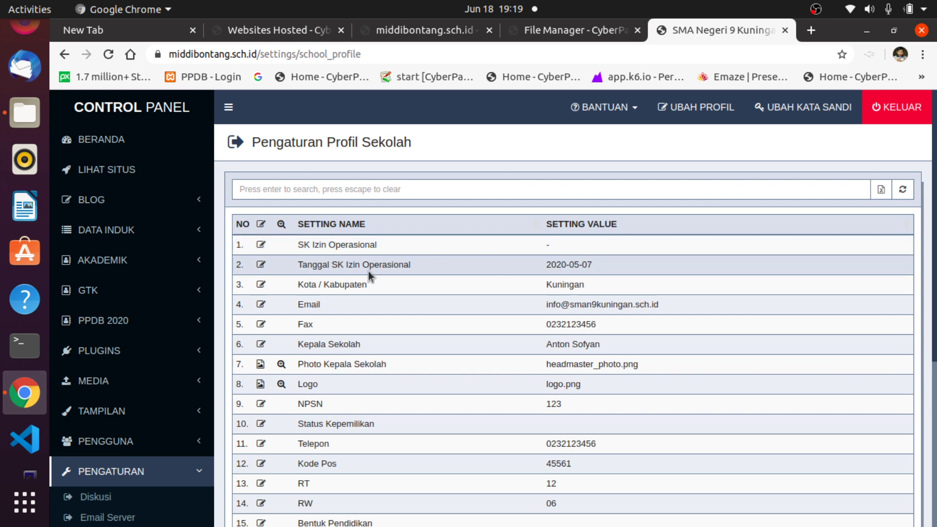
Set Kota / Kabupaten to Bontang.
{"action": "left_click", "coordinate": [261, 284]}
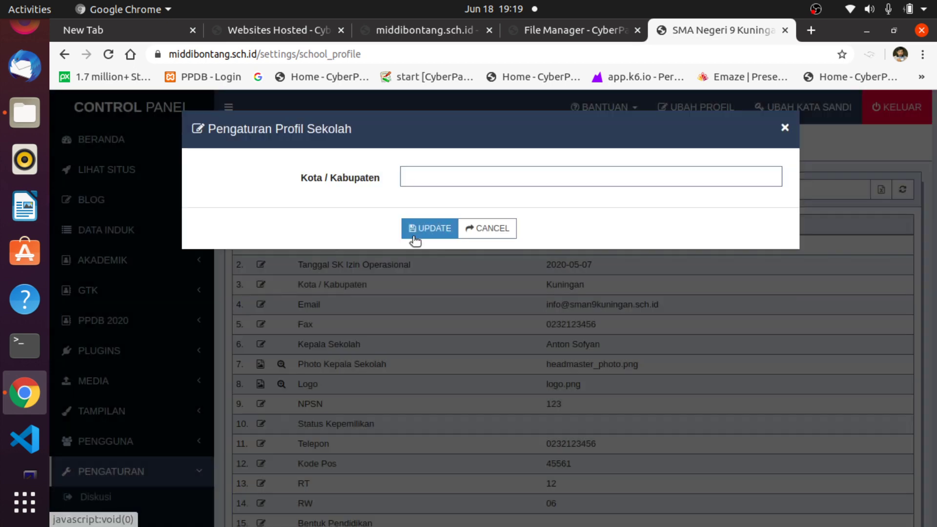
{"action": "left_click", "coordinate": [455, 177]}
{"action": "left_click", "coordinate": [443, 205]}
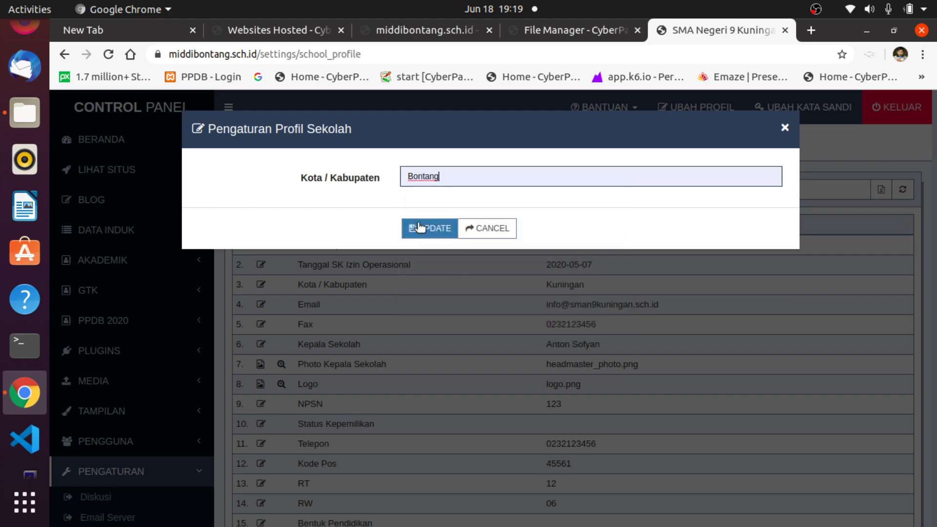
{"action": "left_click", "coordinate": [418, 226]}
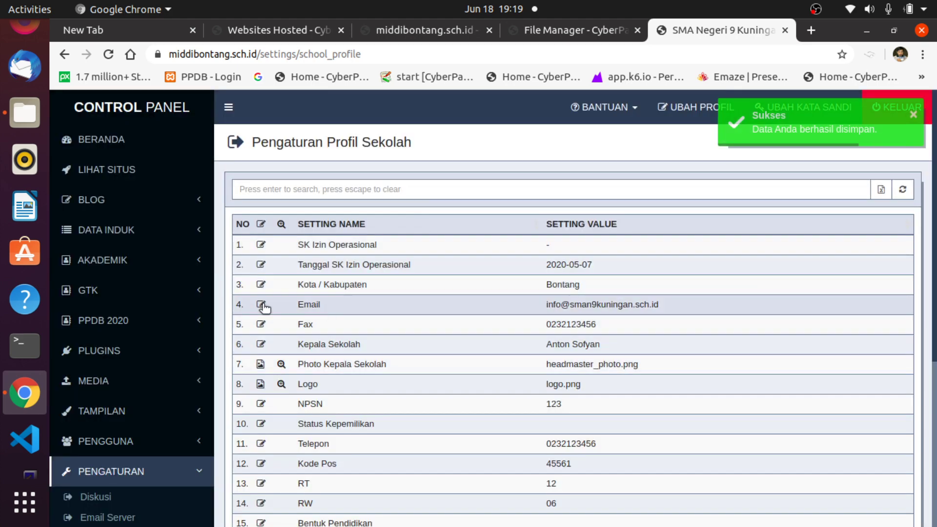
{"action": "left_click", "coordinate": [261, 304]}
{"action": "left_click", "coordinate": [420, 173]}
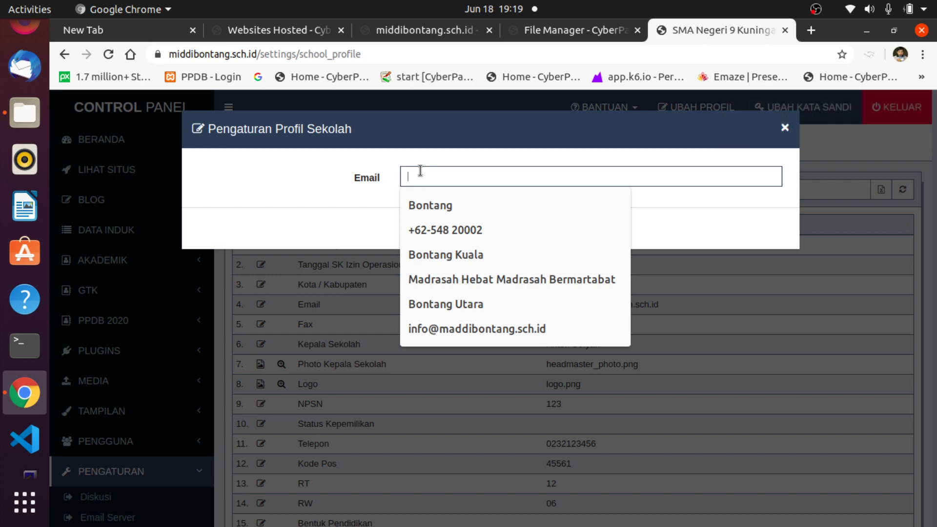
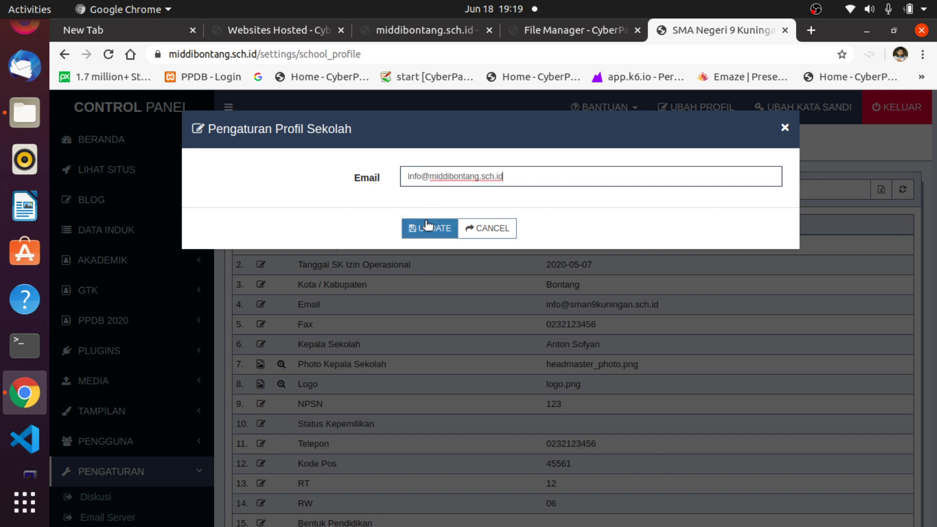
{"action": "left_click", "coordinate": [425, 232]}
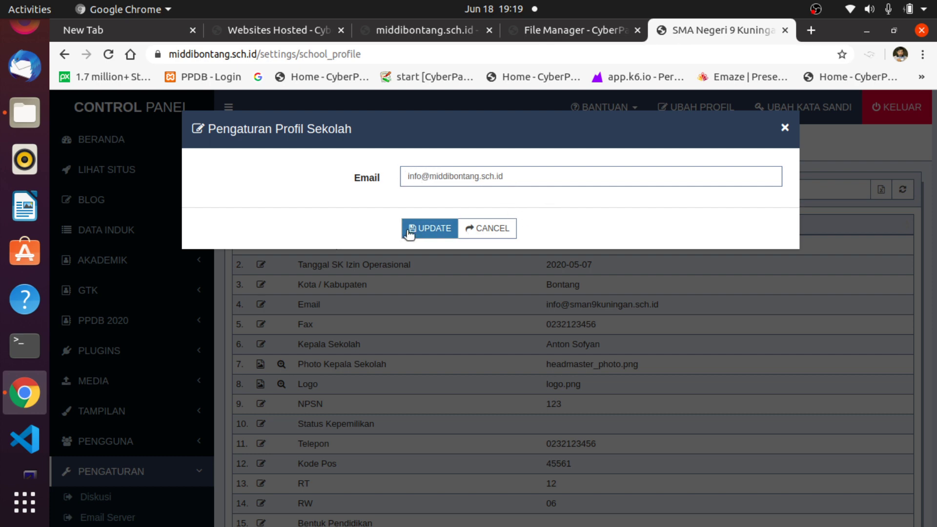
{"action": "left_click", "coordinate": [424, 229]}
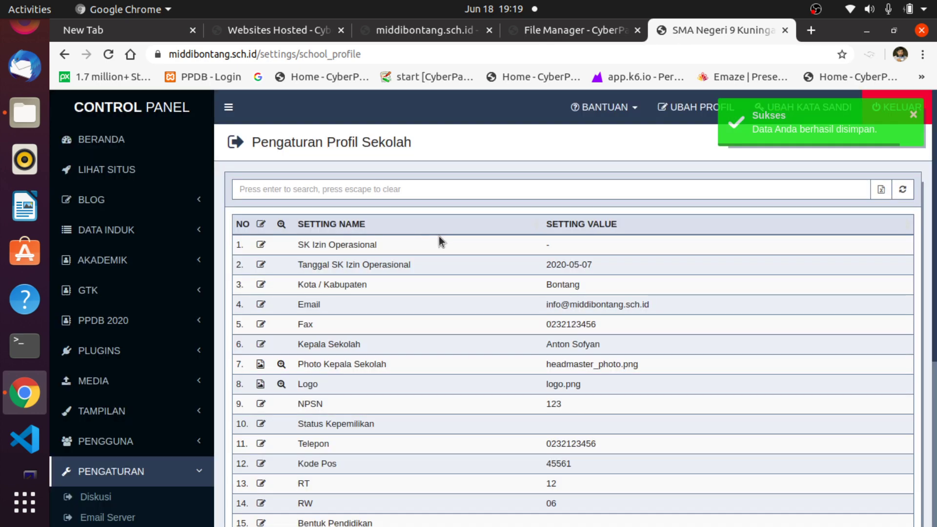
Enter the new headmaster's full name and title in Nama Kepala Sekolah and save it.
{"action": "left_click", "coordinate": [260, 343]}
{"action": "left_click", "coordinate": [436, 174]}
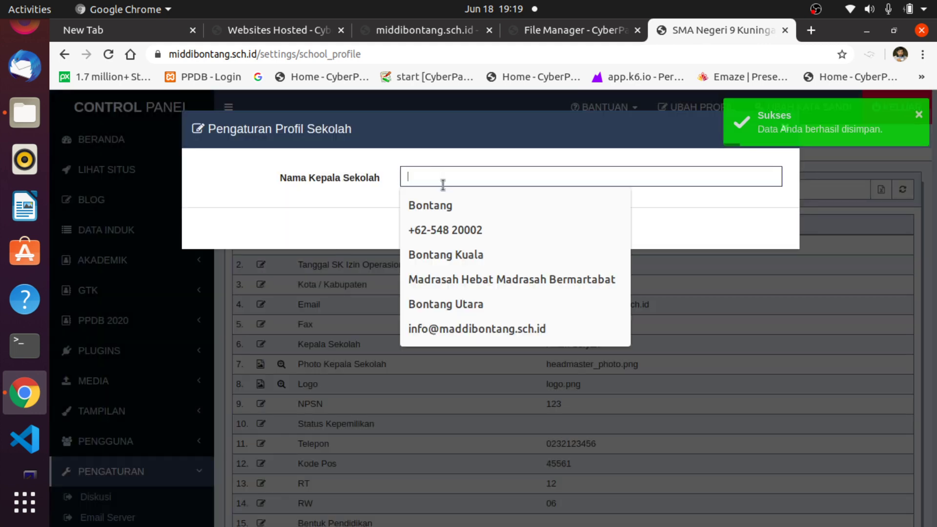
{"action": "type", "text": "H"}
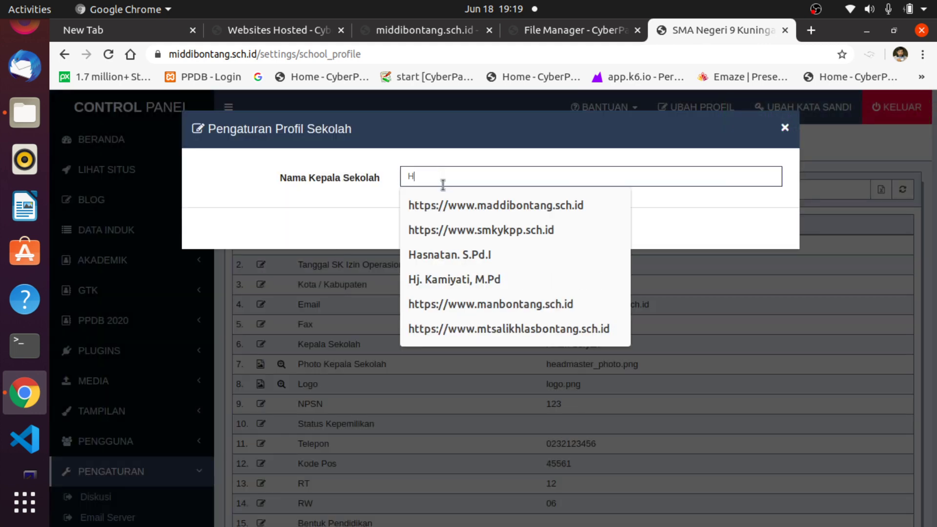
{"action": "type", "text": "M"}
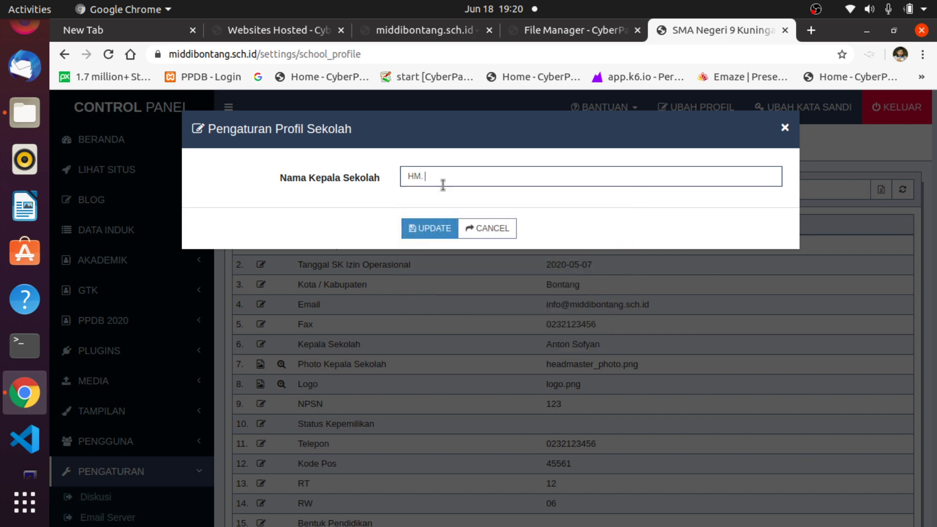
{"action": "key", "text": "BackSpace"}
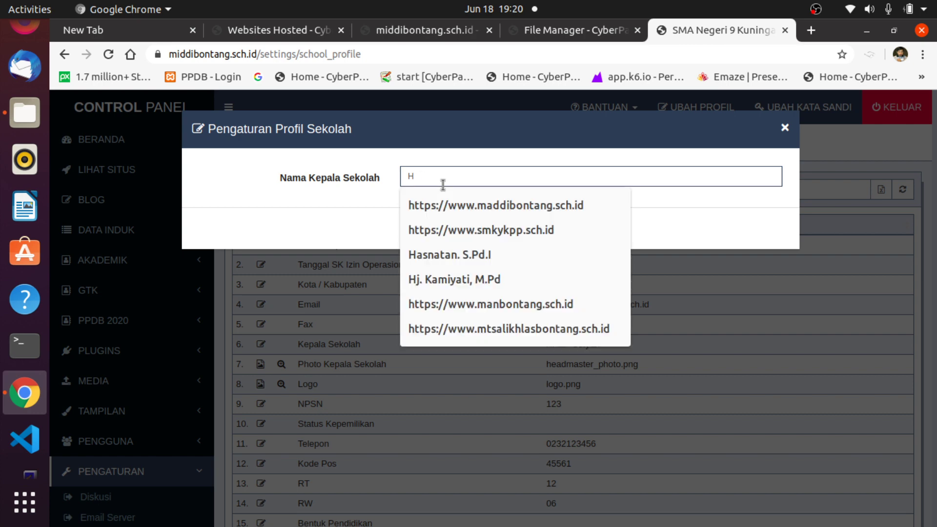
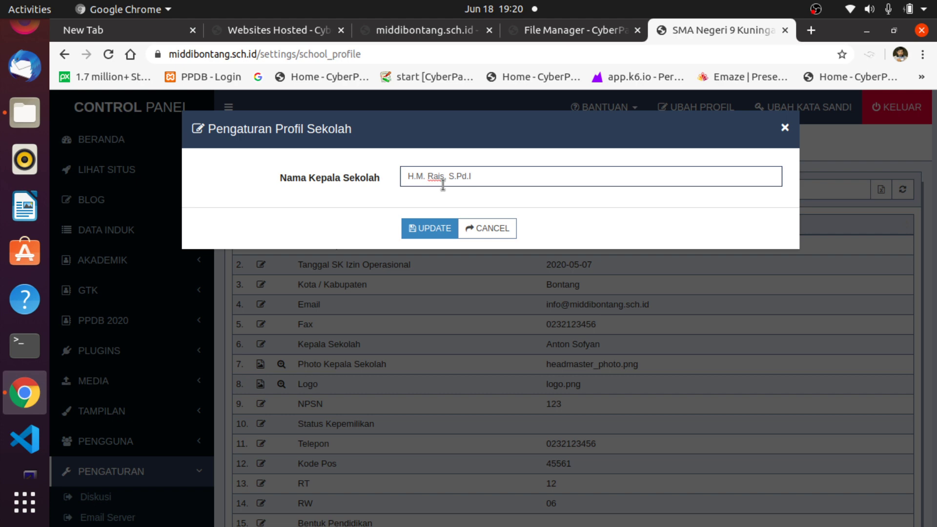
{"action": "left_click", "coordinate": [424, 229]}
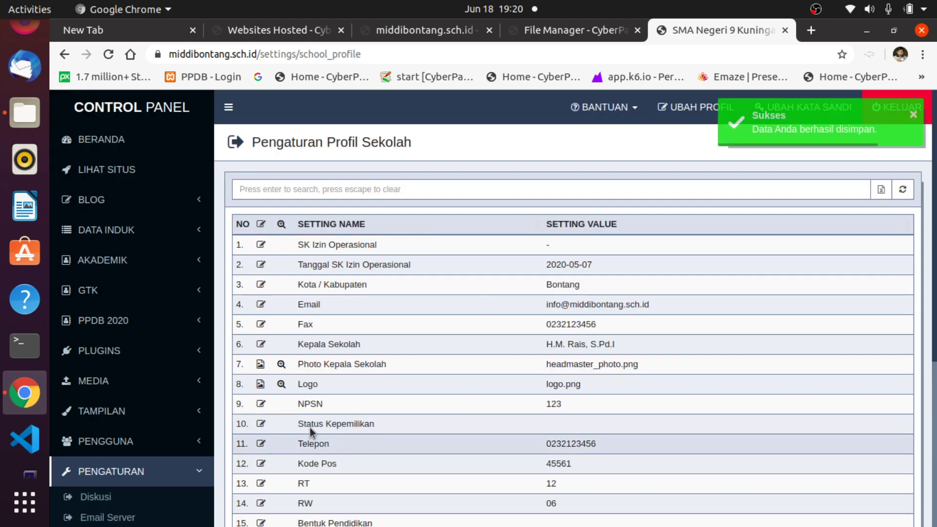
{"action": "scroll", "coordinate": [341, 390], "scroll_direction": "down", "scroll_amount": 2}
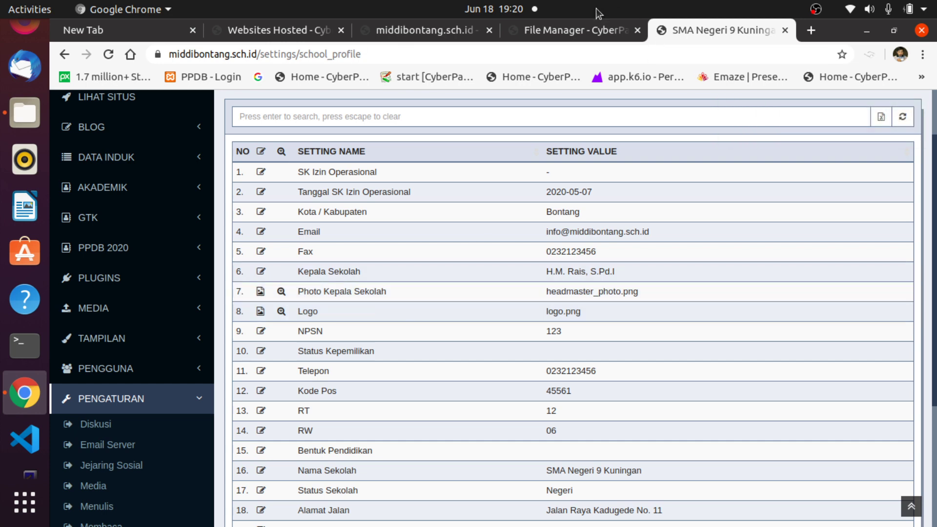
{"action": "scroll", "coordinate": [129, 303], "scroll_direction": "up", "scroll_amount": 3}
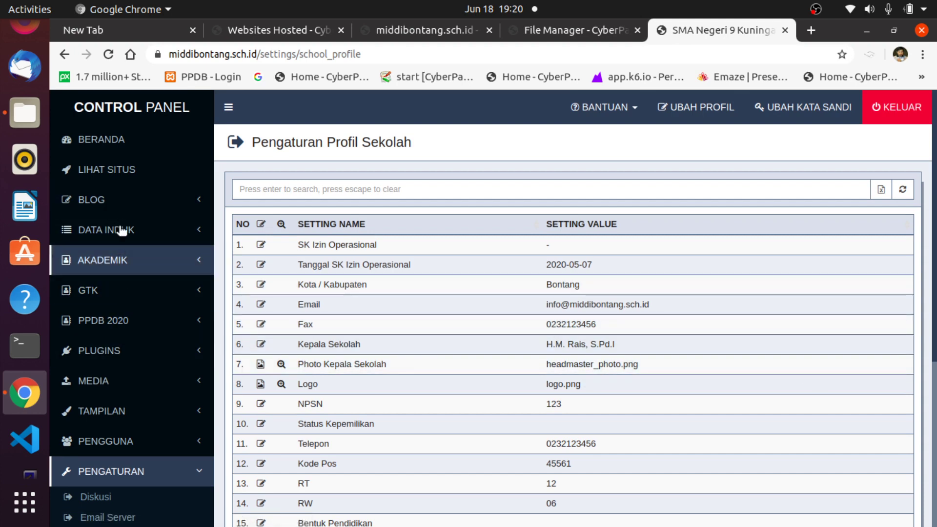
{"action": "left_click", "coordinate": [112, 169]}
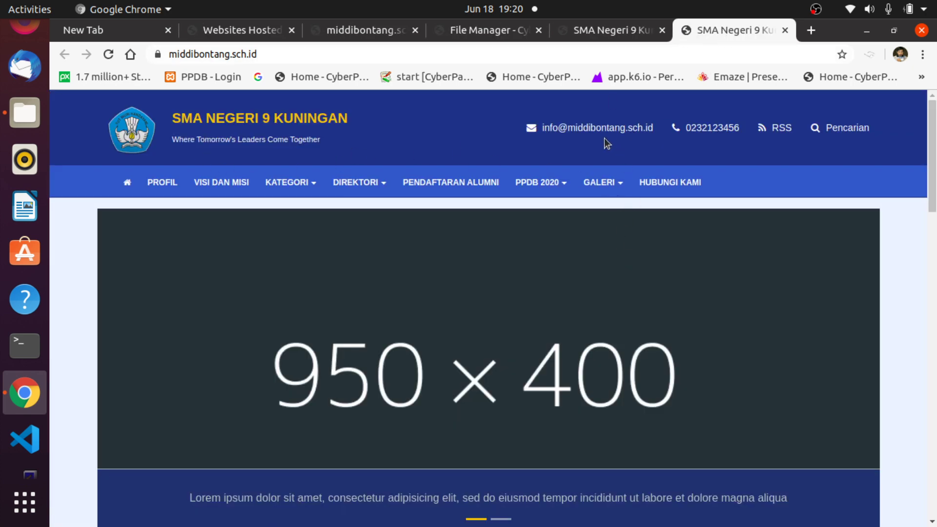
{"action": "left_click_drag", "start_coordinate": [526, 130], "coordinate": [662, 126]}
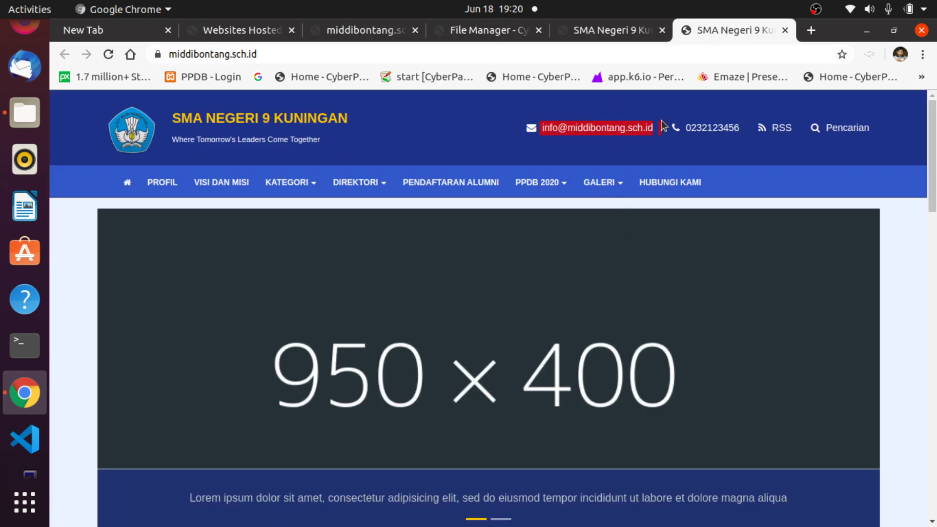
{"action": "left_click", "coordinate": [560, 151]}
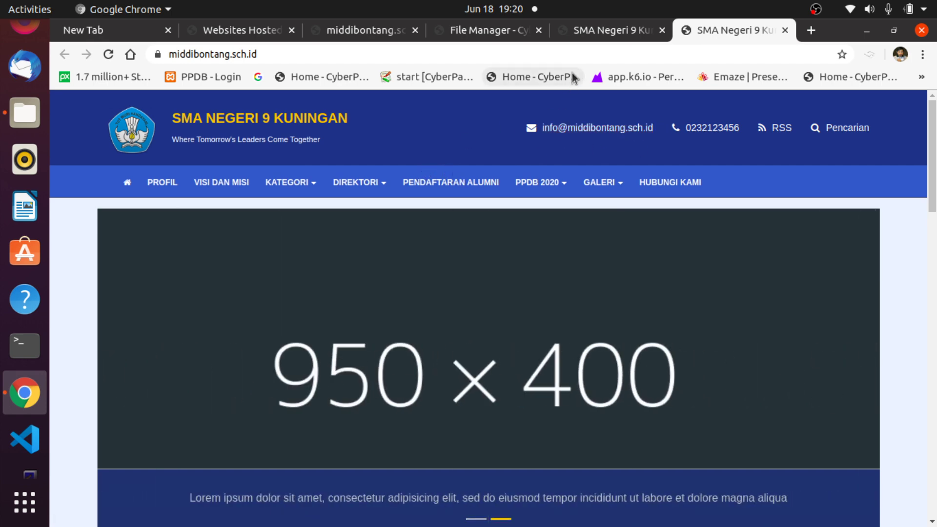
{"action": "scroll", "coordinate": [610, 247], "scroll_direction": "down", "scroll_amount": 10}
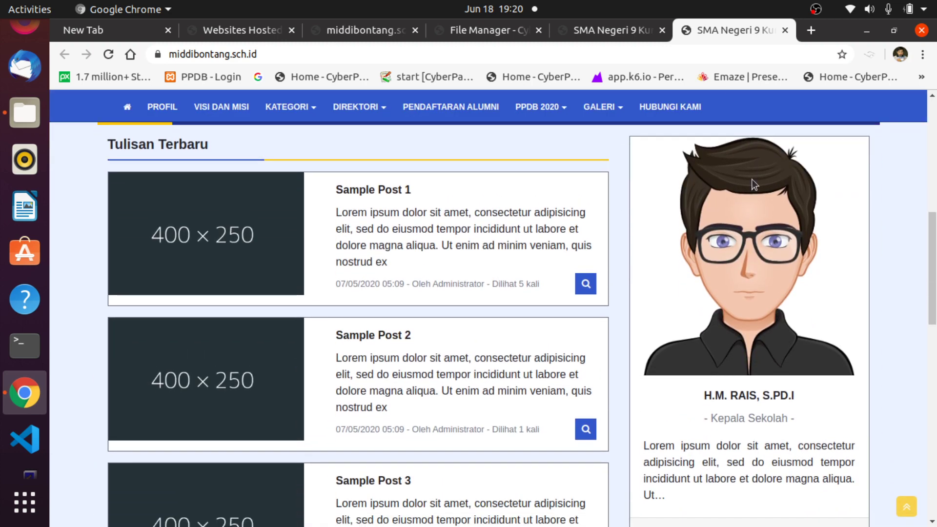
{"action": "left_click", "coordinate": [593, 26]}
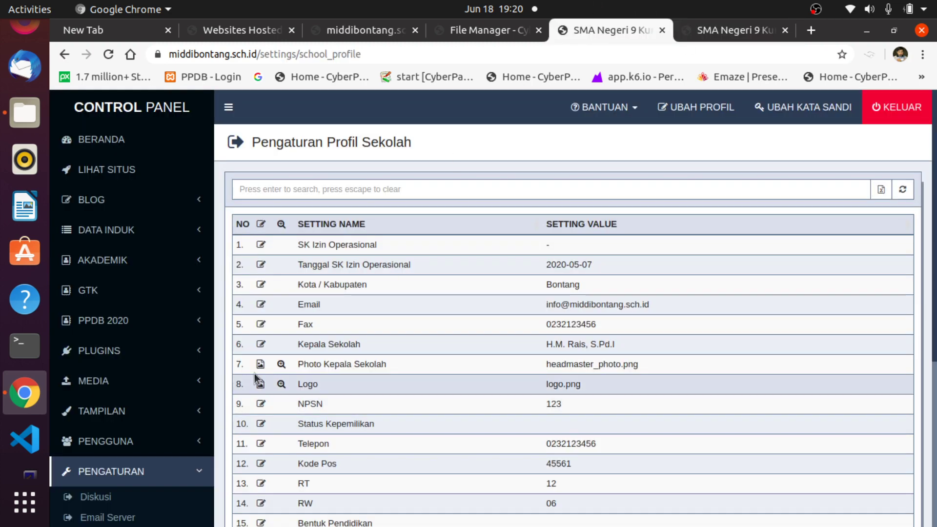
{"action": "left_click", "coordinate": [693, 31]}
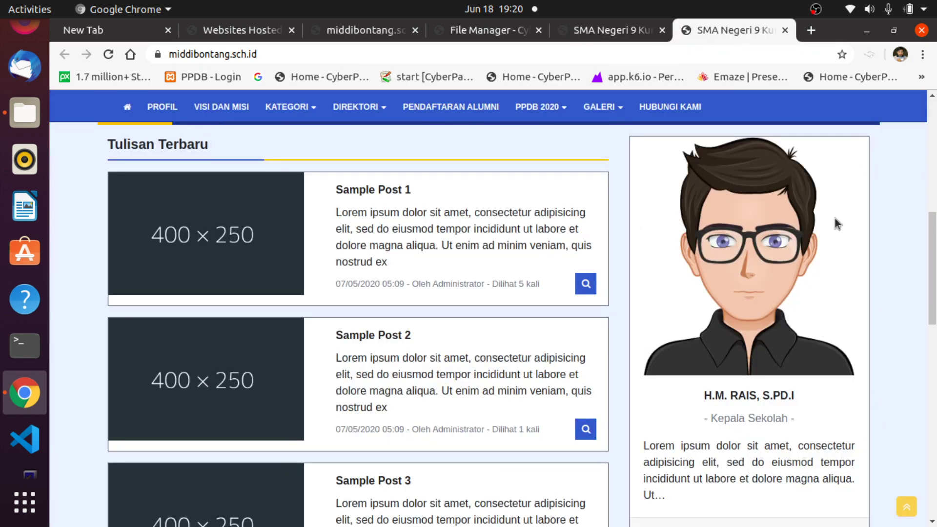
{"action": "left_click_drag", "start_coordinate": [702, 409], "coordinate": [839, 400]}
{"action": "left_click", "coordinate": [839, 400]}
{"action": "left_click", "coordinate": [599, 32]}
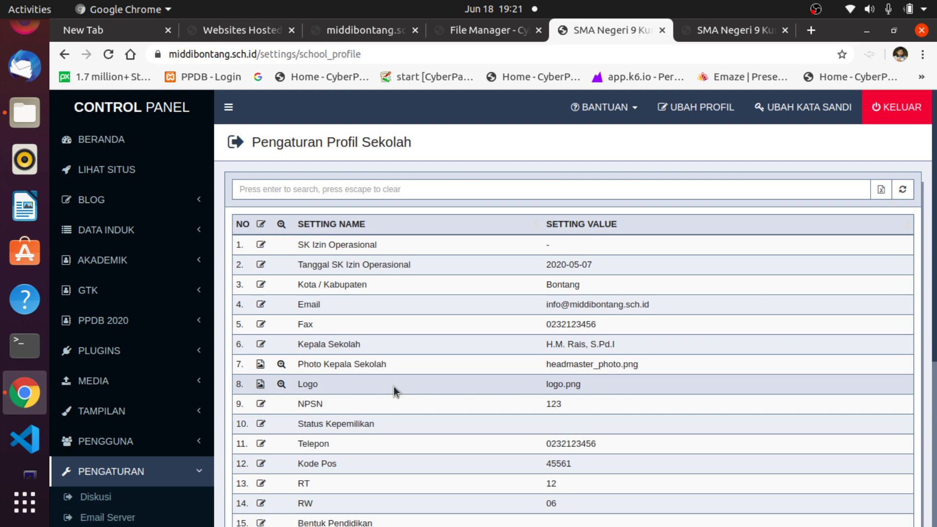
{"action": "left_click", "coordinate": [731, 31]}
{"action": "scroll", "coordinate": [639, 224], "scroll_direction": "up", "scroll_amount": 8}
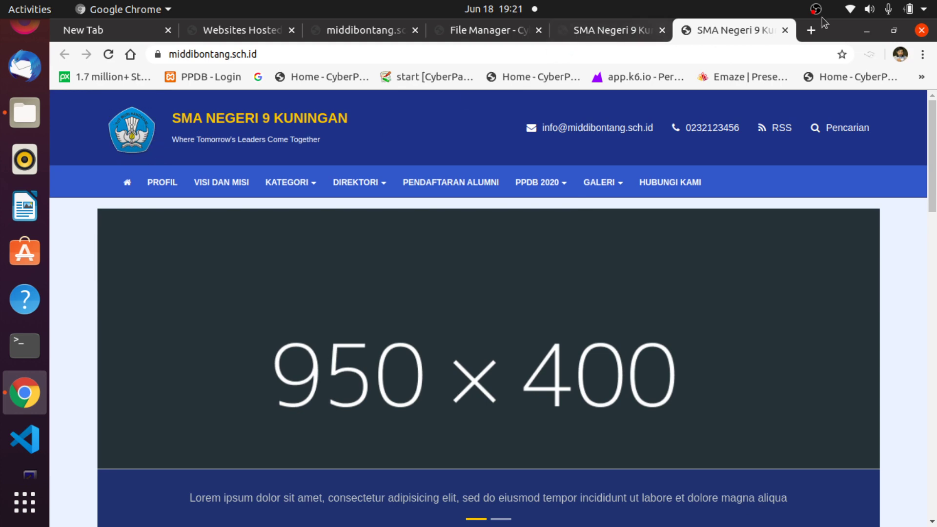
{"action": "left_click", "coordinate": [810, 30]}
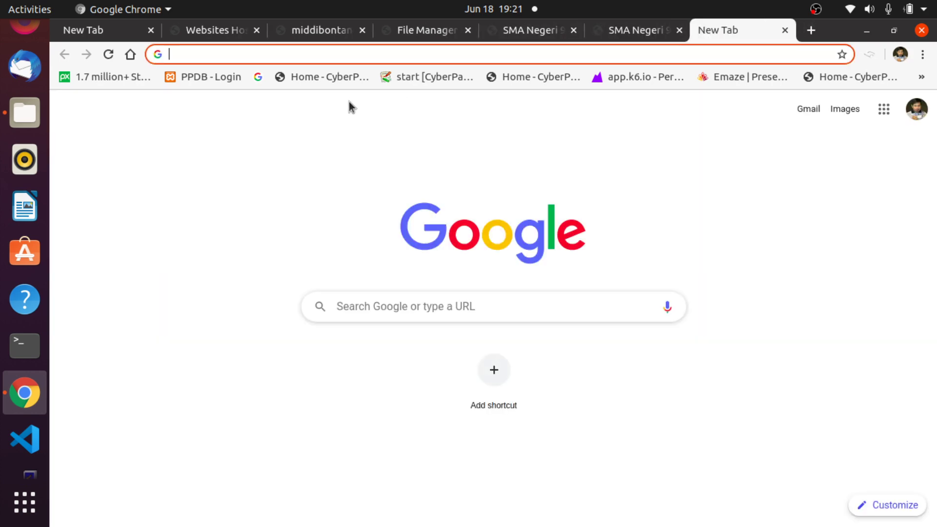
Search Google Images for 'logo ddi' and open the DDI logo image in its own tab.
{"action": "type", "text": "logo ddi"}
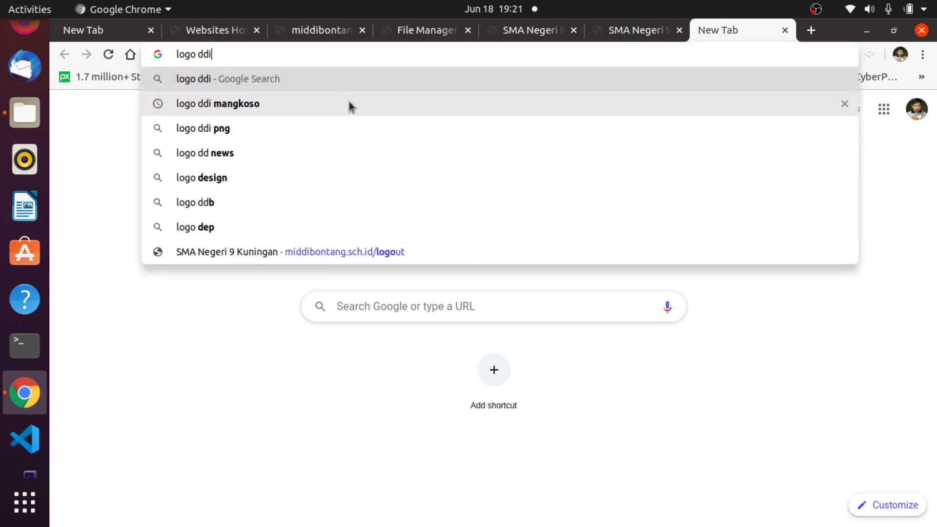
{"action": "key", "text": "Return"}
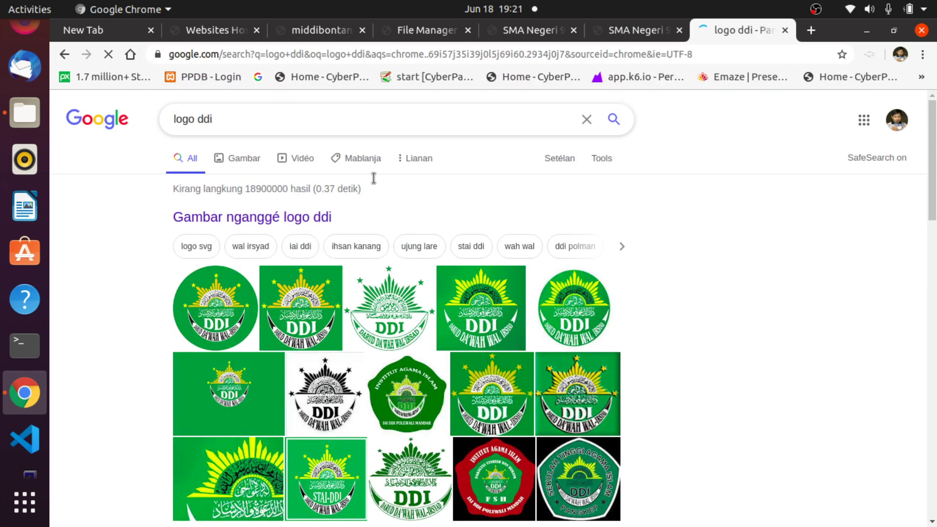
{"action": "scroll", "coordinate": [739, 376], "scroll_direction": "down", "scroll_amount": 1}
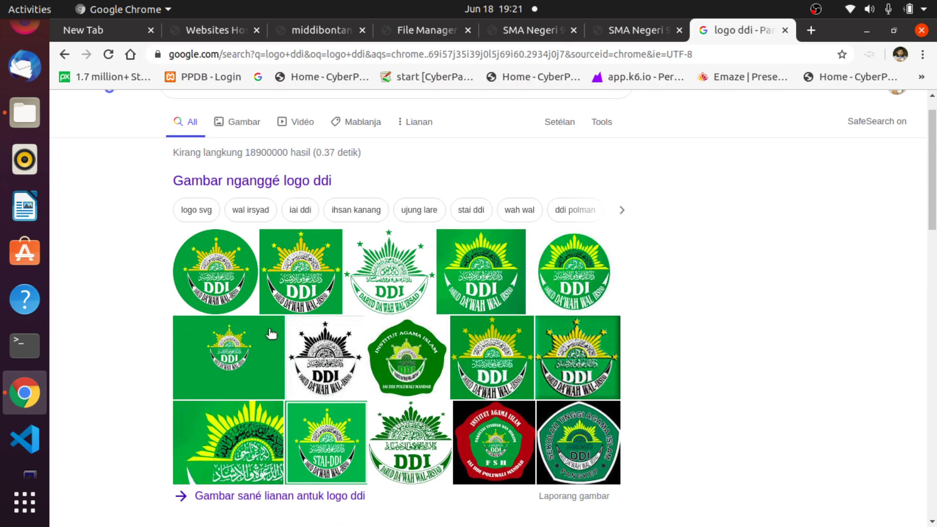
{"action": "left_click", "coordinate": [215, 260]}
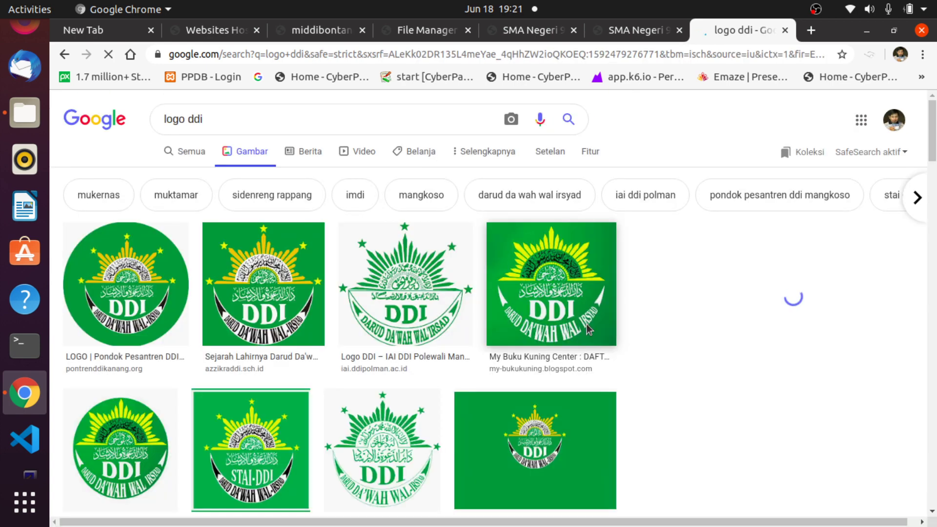
{"action": "left_click", "coordinate": [141, 292]}
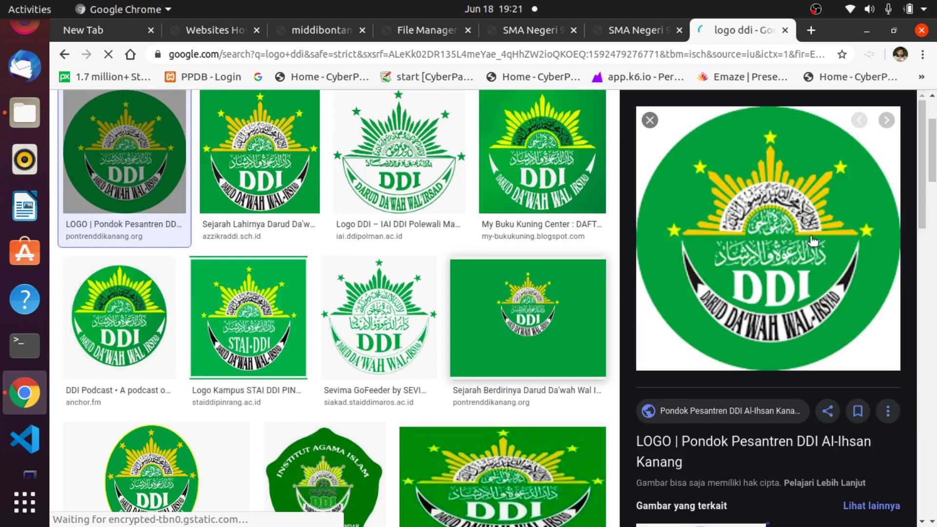
{"action": "right_click", "coordinate": [766, 238]}
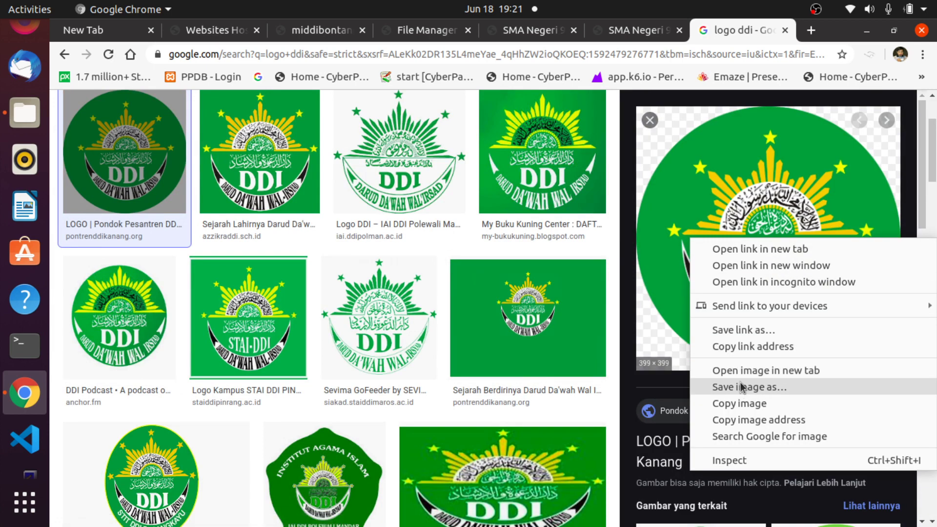
{"action": "left_click", "coordinate": [753, 371]}
{"action": "left_click", "coordinate": [749, 30]}
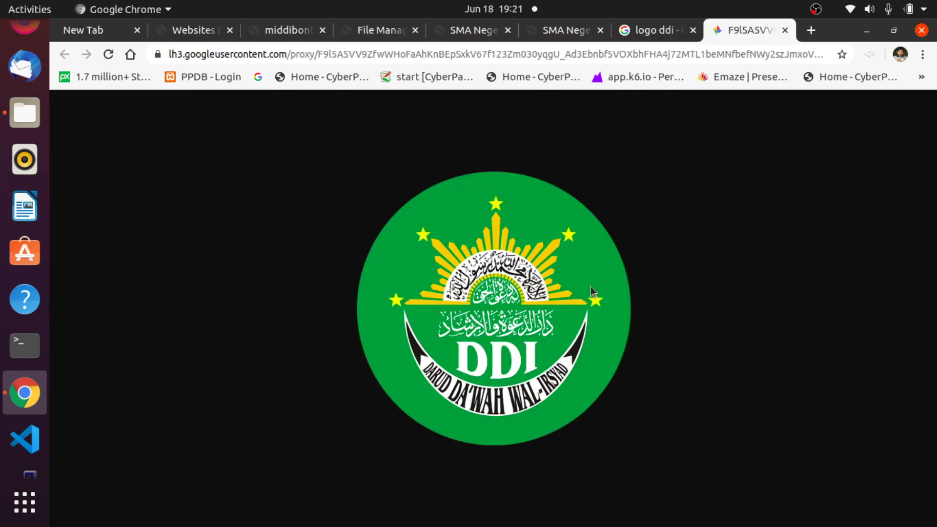
Save the DDI logo as ddi.png in Pictures and return to the settings page.
{"action": "right_click", "coordinate": [471, 330]}
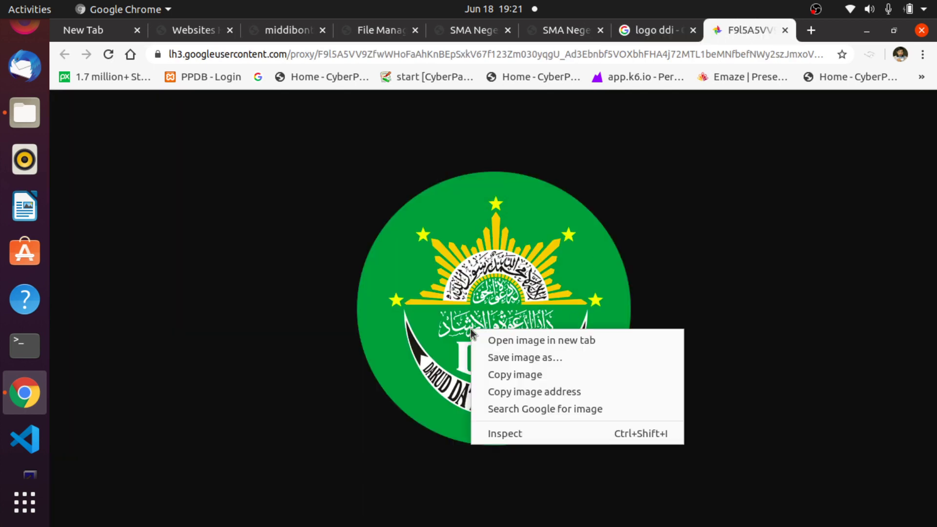
{"action": "left_click", "coordinate": [522, 357]}
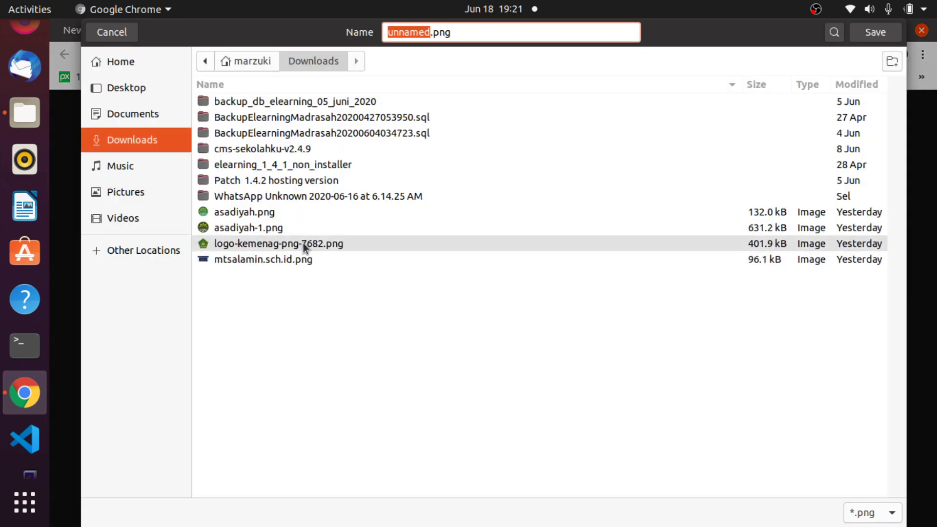
{"action": "type", "text": "ddi"}
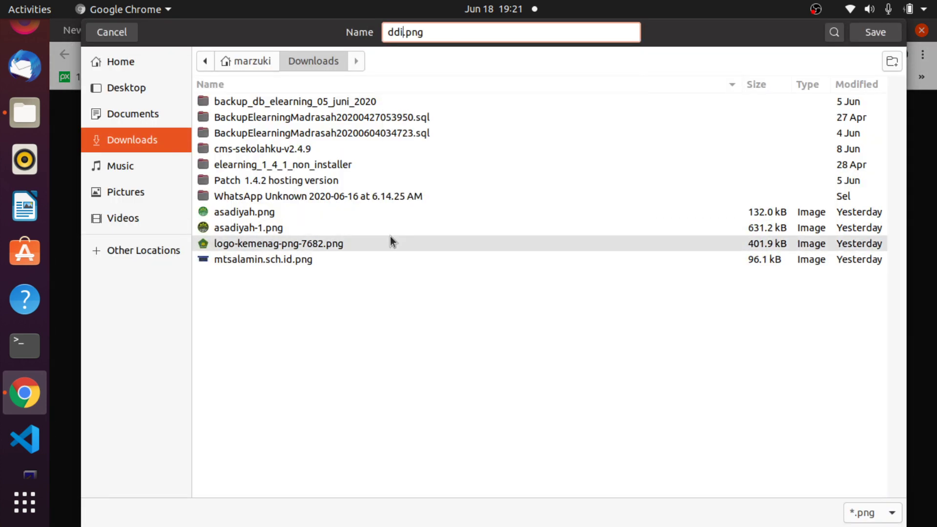
{"action": "left_click", "coordinate": [133, 191]}
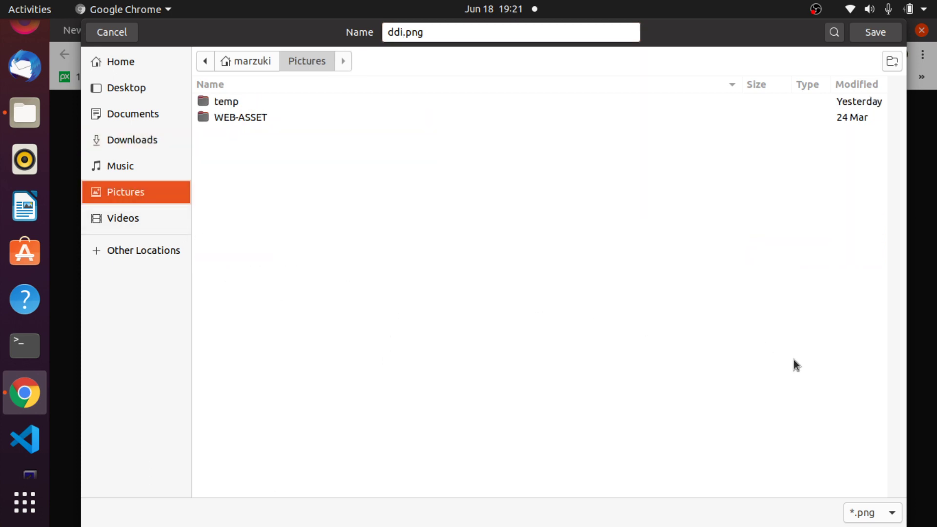
{"action": "left_click", "coordinate": [874, 32]}
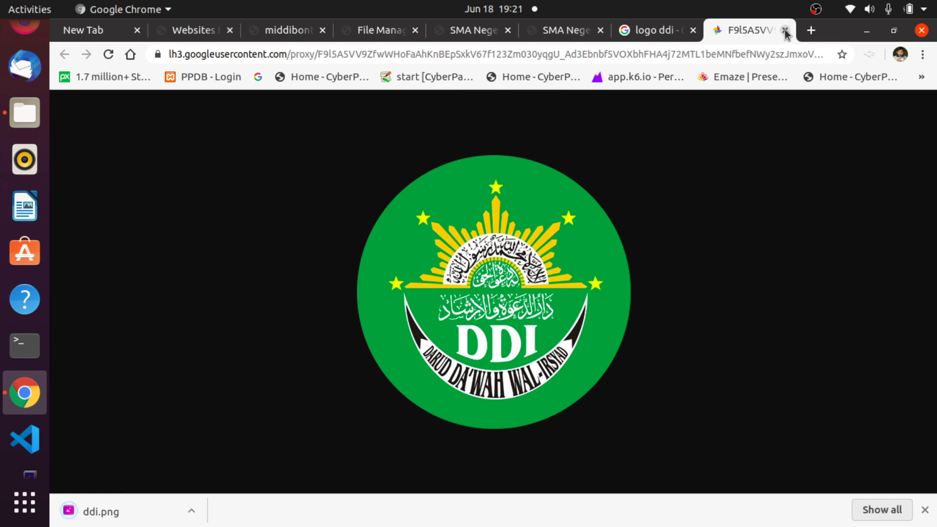
{"action": "left_click", "coordinate": [785, 31]}
{"action": "left_click", "coordinate": [561, 30]}
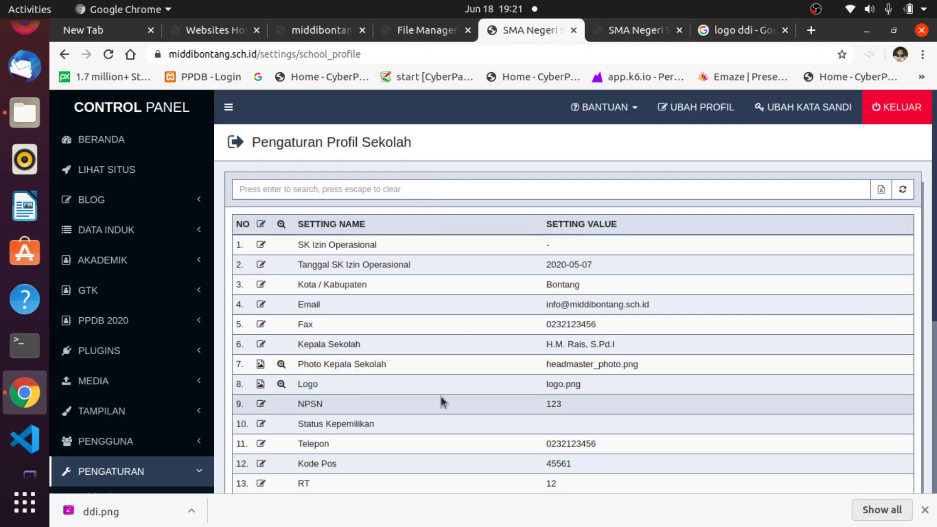
Upload ddi.png from Pictures as the new school Logo.
{"action": "left_click", "coordinate": [260, 384]}
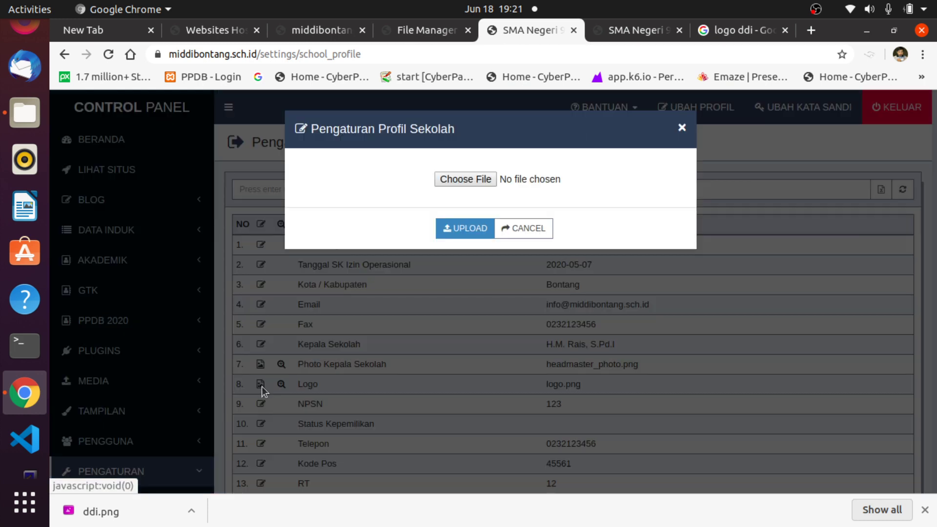
{"action": "left_click", "coordinate": [471, 178]}
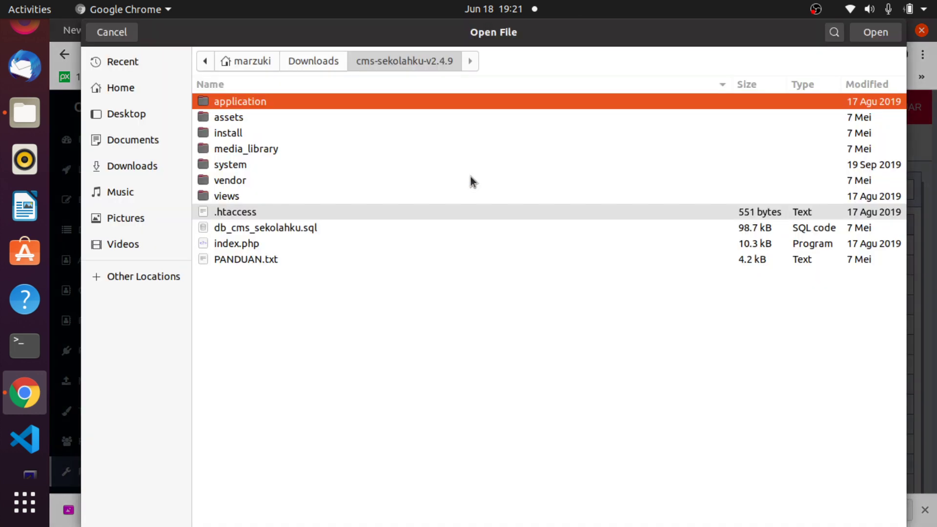
{"action": "left_click", "coordinate": [125, 220]}
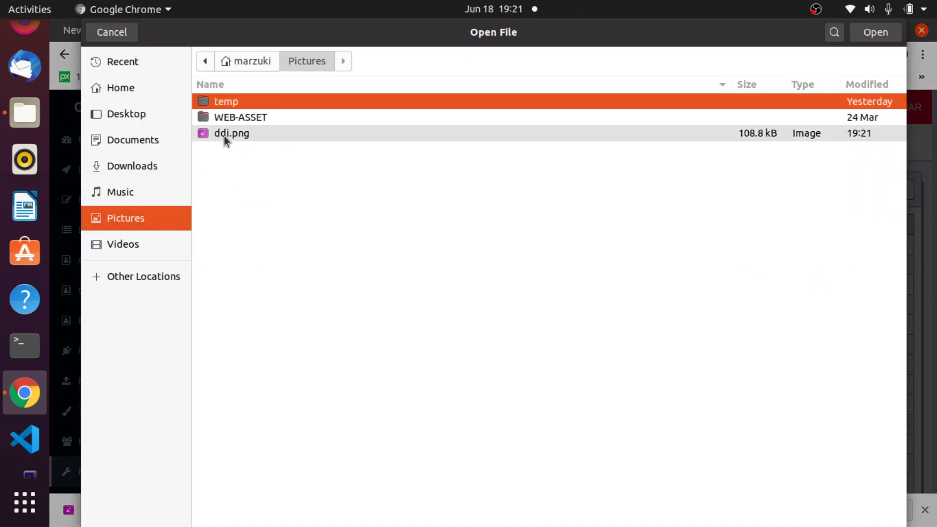
{"action": "left_click", "coordinate": [231, 135]}
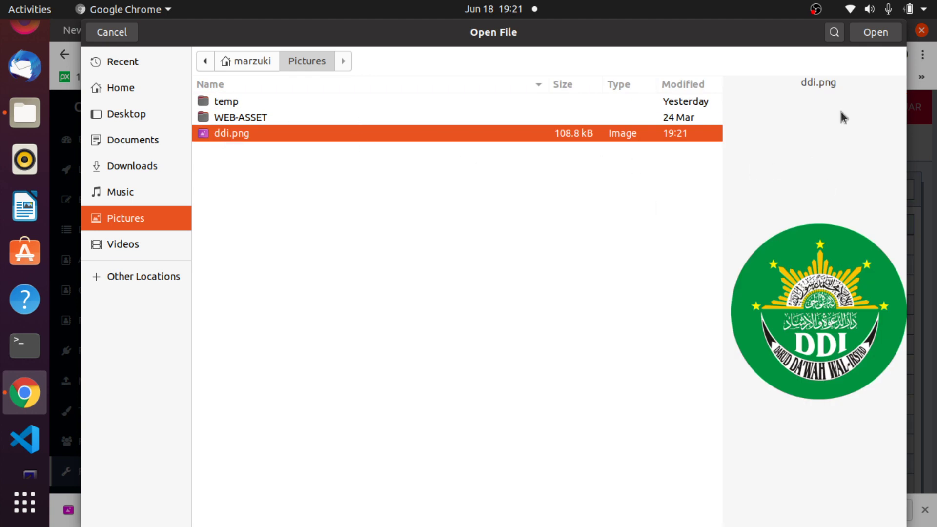
{"action": "left_click", "coordinate": [878, 36]}
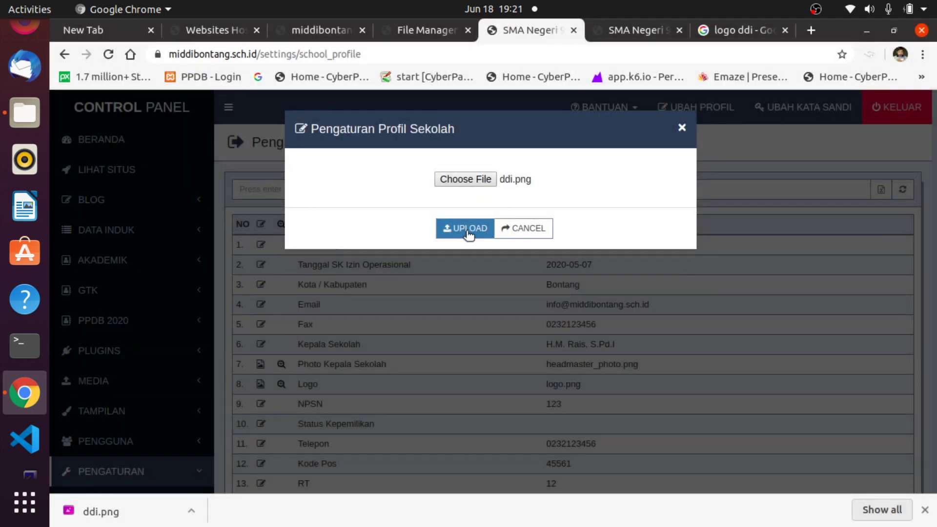
{"action": "left_click", "coordinate": [465, 230]}
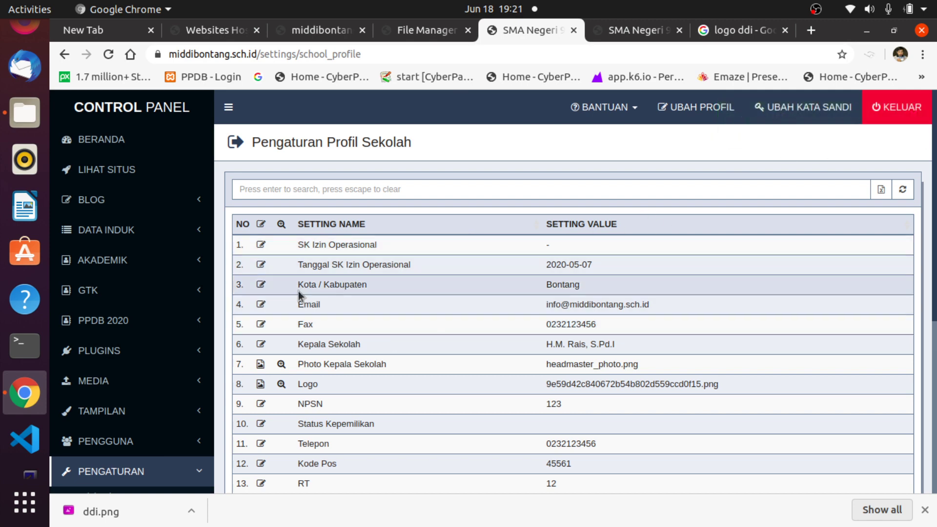
Reload the homepage to confirm the new logo, then return to the settings tab.
{"action": "left_click", "coordinate": [631, 32]}
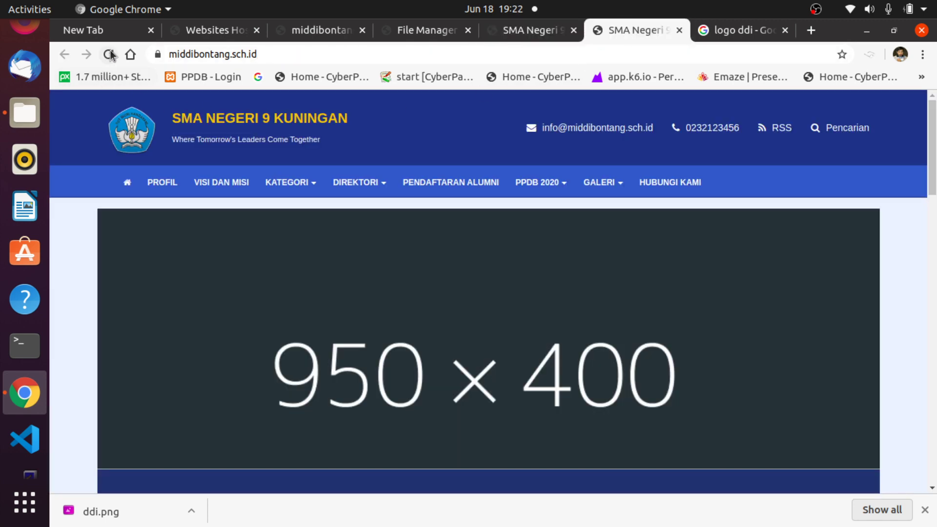
{"action": "left_click", "coordinate": [109, 53]}
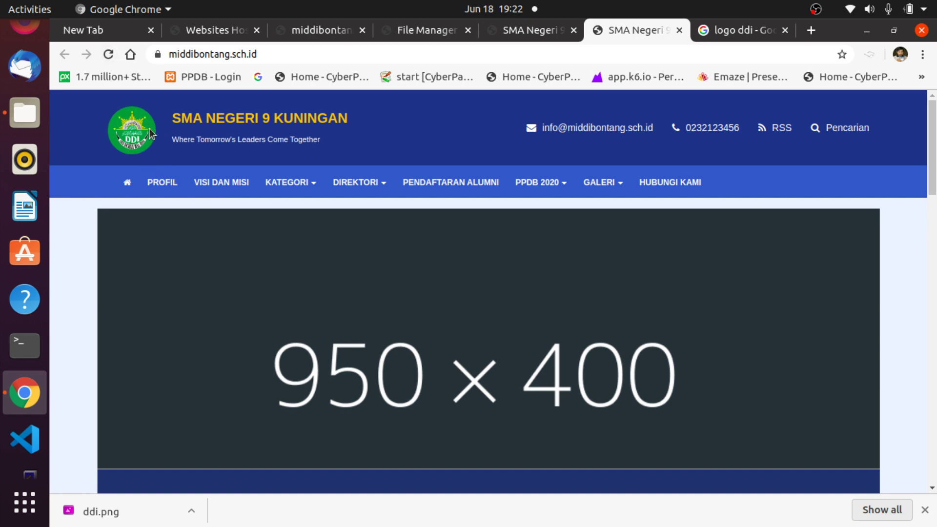
{"action": "left_click", "coordinate": [523, 34]}
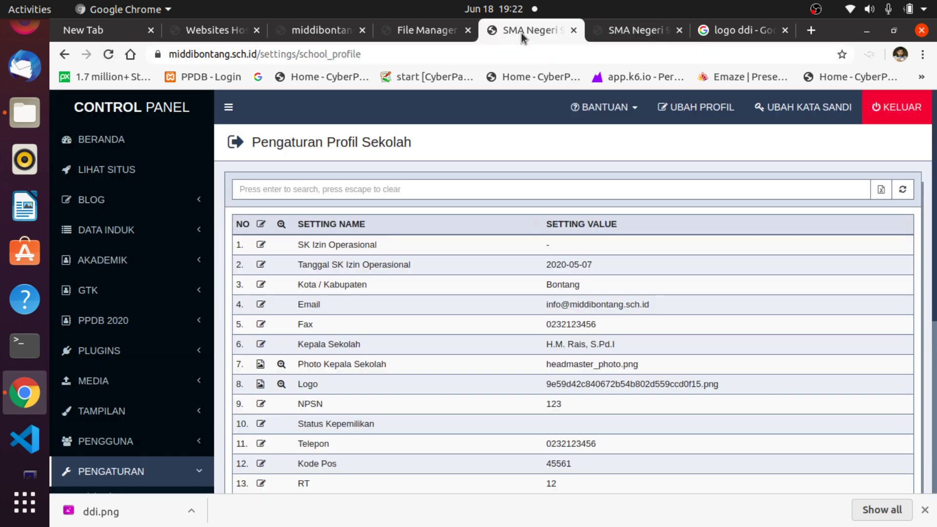
Set Status Kepemilikan to Ketua yayasan.
{"action": "scroll", "coordinate": [526, 427], "scroll_direction": "down", "scroll_amount": 3}
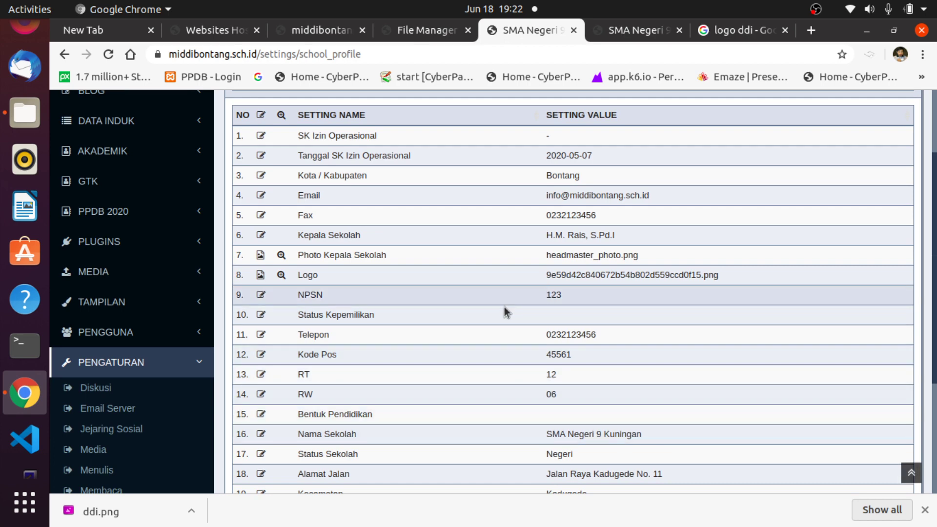
{"action": "left_click", "coordinate": [261, 315]}
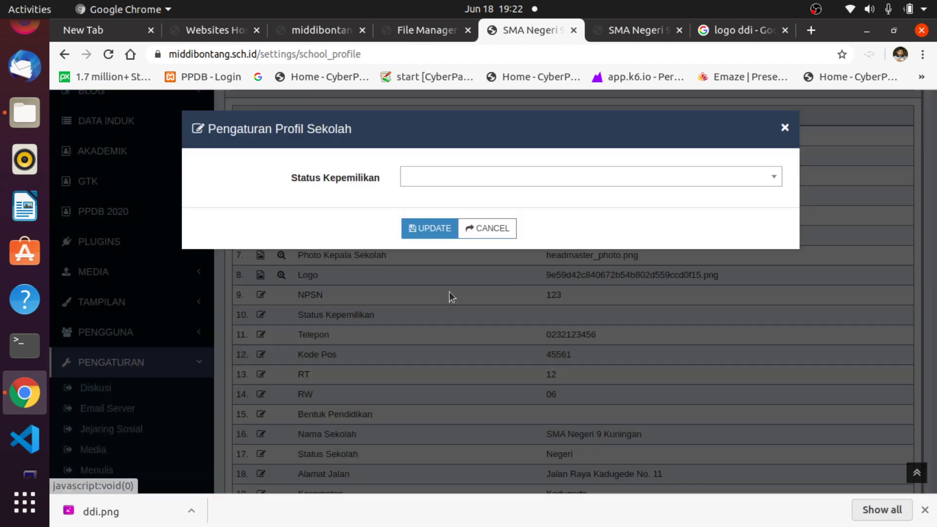
{"action": "left_click", "coordinate": [721, 175]}
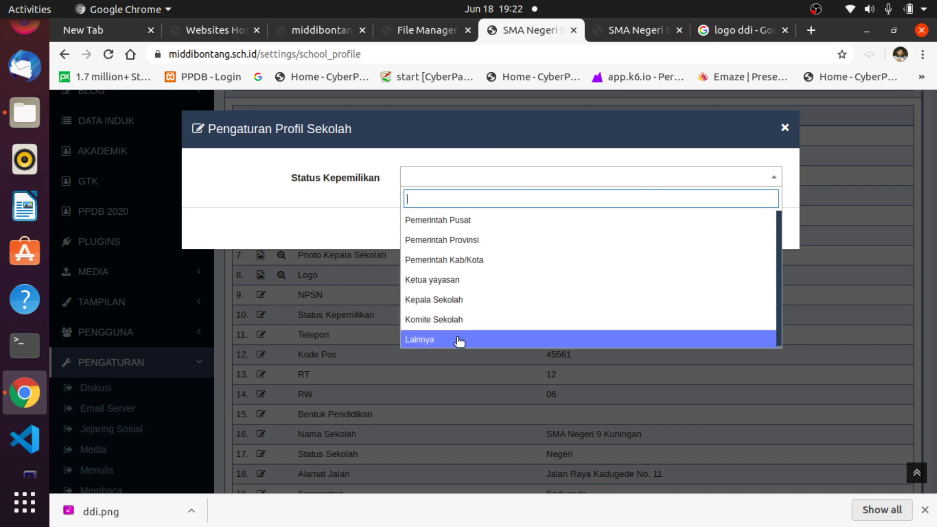
{"action": "left_click", "coordinate": [439, 280]}
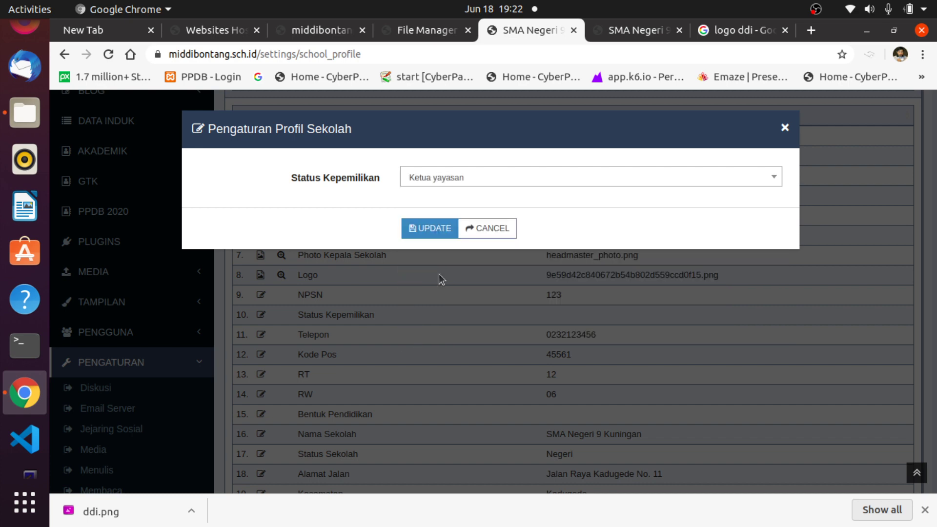
{"action": "left_click", "coordinate": [422, 228]}
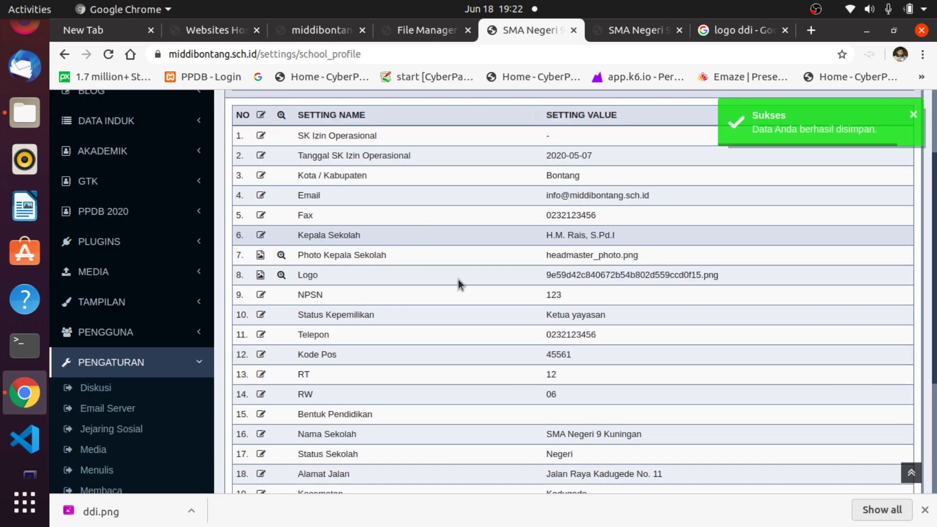
Leave NPSN unchanged and set Bentuk Pendidikan to 1 - Sekolah Dasar (SD) / Sederajat.
{"action": "left_click", "coordinate": [261, 296]}
{"action": "left_click", "coordinate": [477, 228]}
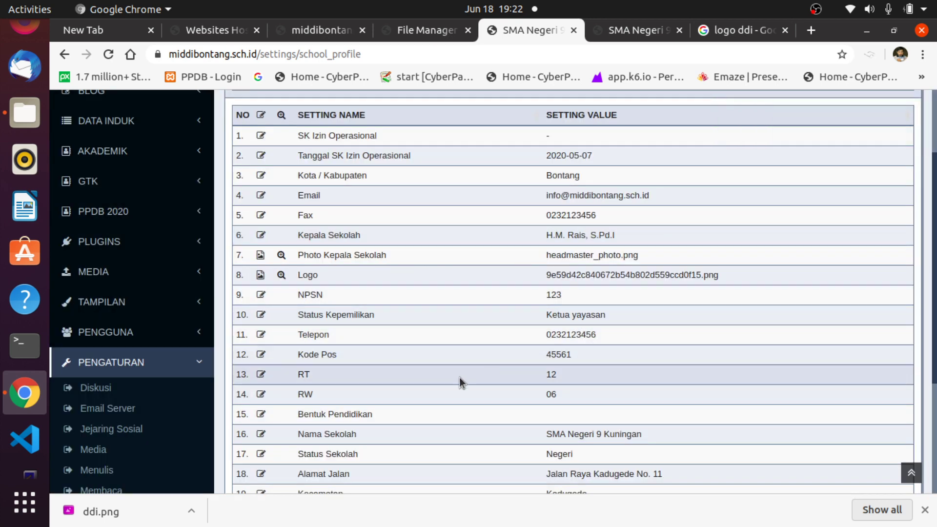
{"action": "scroll", "coordinate": [546, 385], "scroll_direction": "down", "scroll_amount": 3}
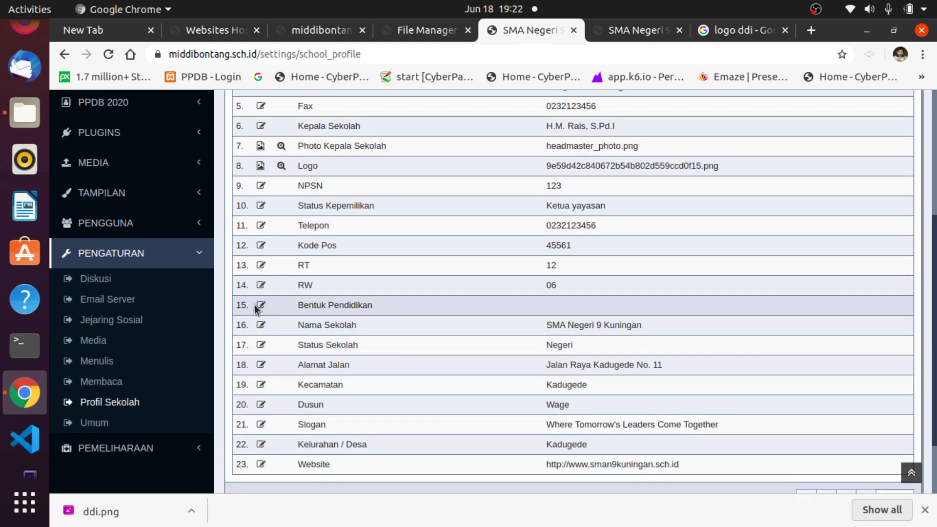
{"action": "left_click", "coordinate": [261, 305]}
{"action": "left_click", "coordinate": [510, 177]}
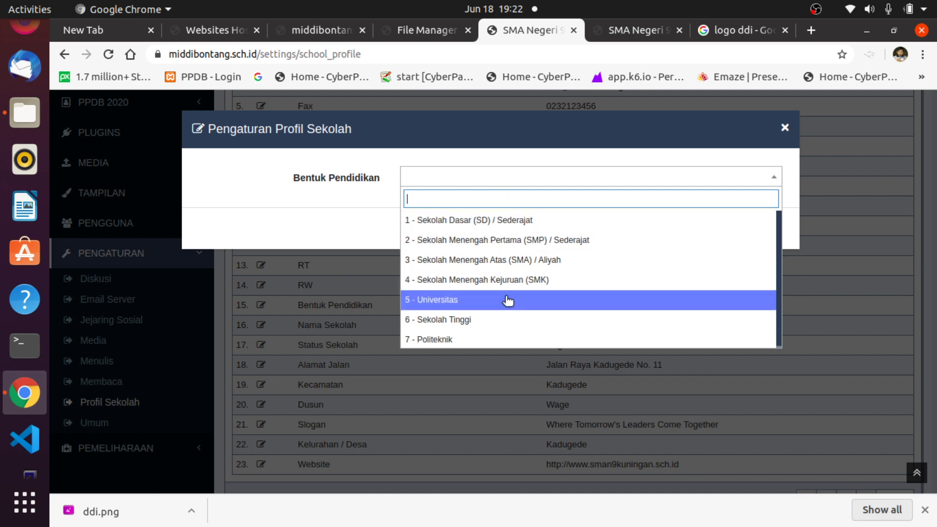
{"action": "left_click", "coordinate": [485, 224]}
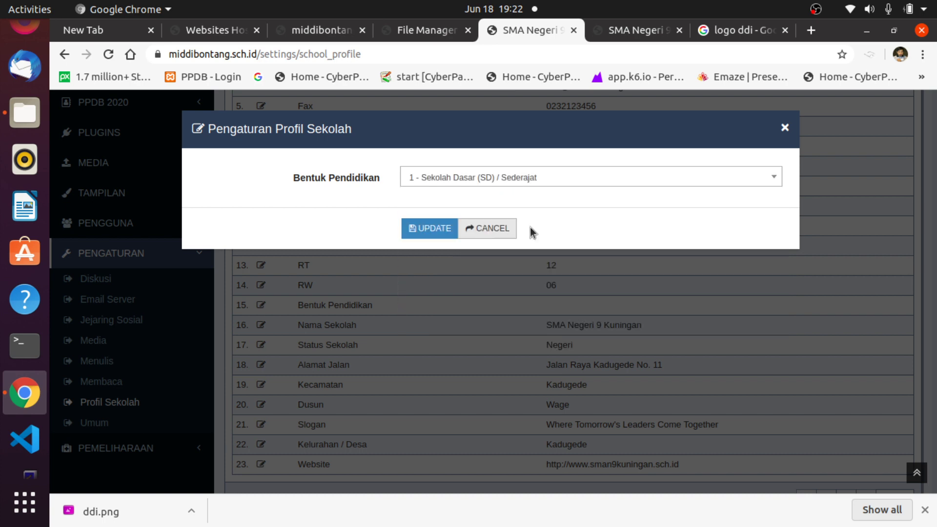
{"action": "left_click", "coordinate": [423, 229]}
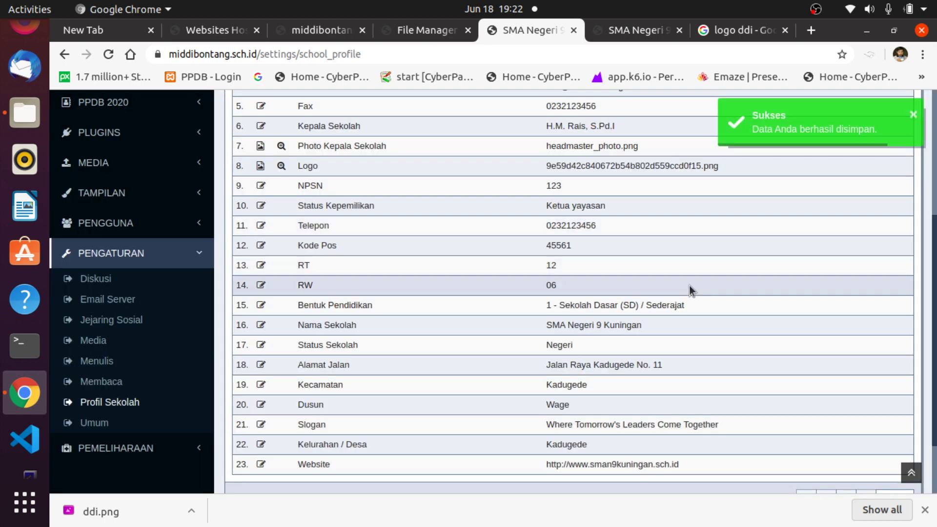
Set Nama Sekolah to MI DDI BONTANG and Status Sekolah to Swasta.
{"action": "left_click", "coordinate": [261, 325]}
{"action": "left_click", "coordinate": [414, 176]}
{"action": "type", "text": "MI DDI BONTANG"}
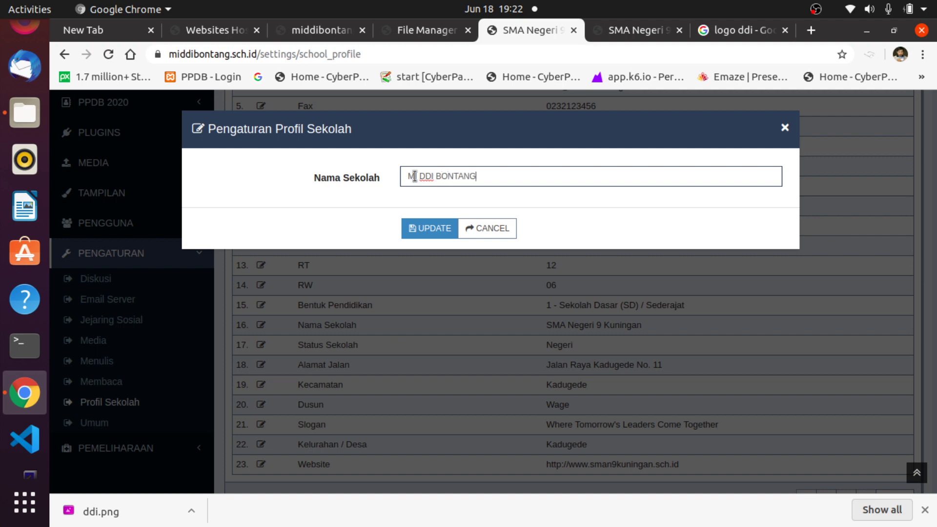
{"action": "left_click", "coordinate": [429, 232]}
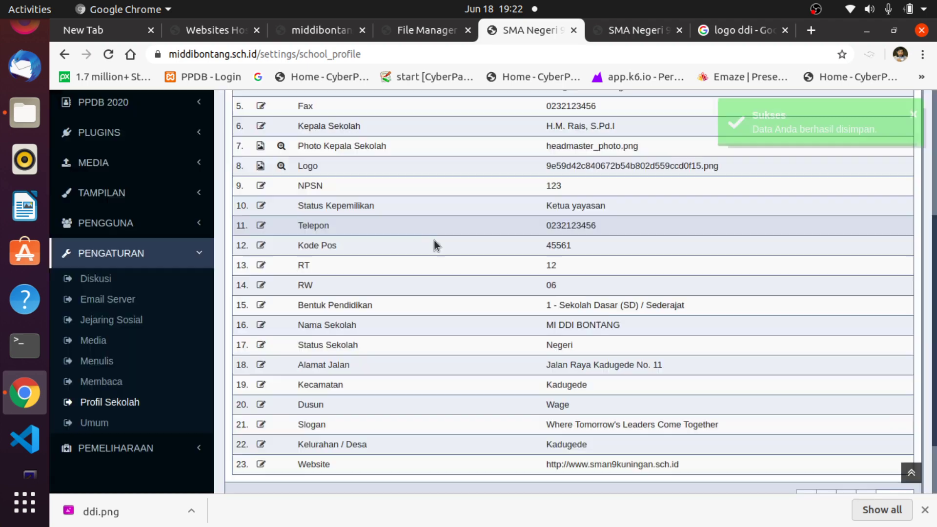
{"action": "left_click", "coordinate": [261, 345]}
{"action": "left_click", "coordinate": [466, 168]}
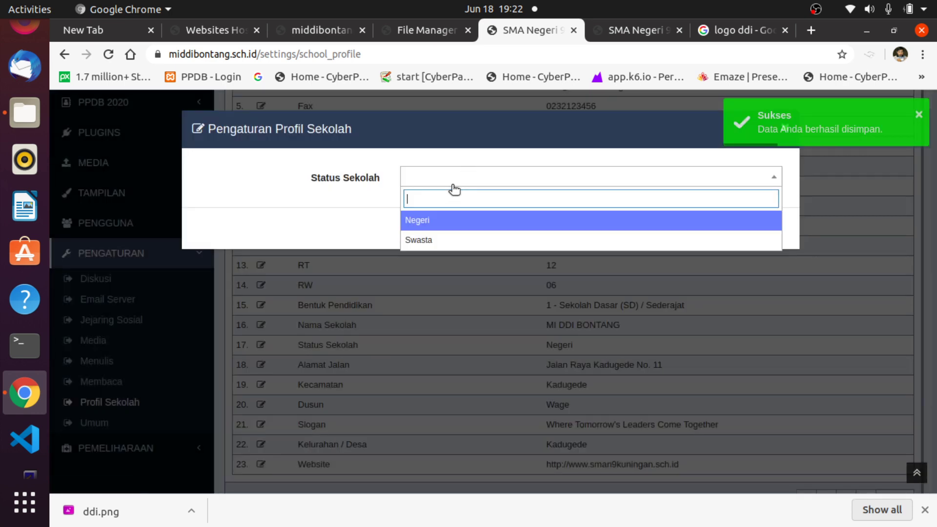
{"action": "left_click", "coordinate": [418, 237]}
{"action": "left_click", "coordinate": [418, 232]}
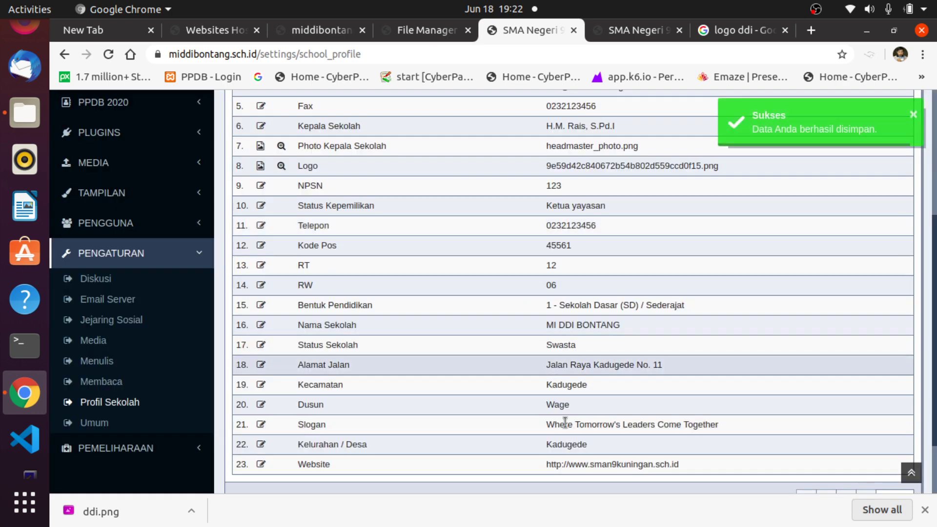
Set Alamat Jalan to Jalan Carita.
{"action": "left_click", "coordinate": [261, 365]}
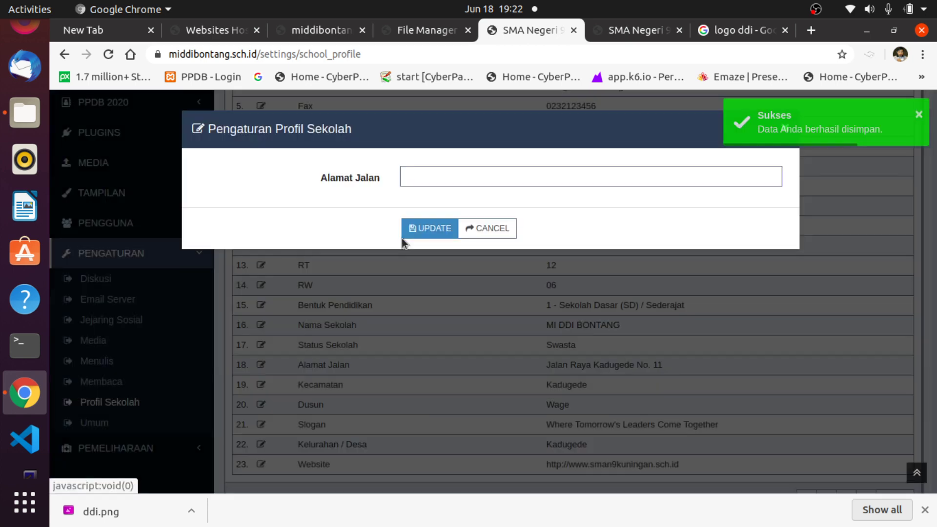
{"action": "left_click", "coordinate": [423, 170]}
{"action": "type", "text": "Jal"}
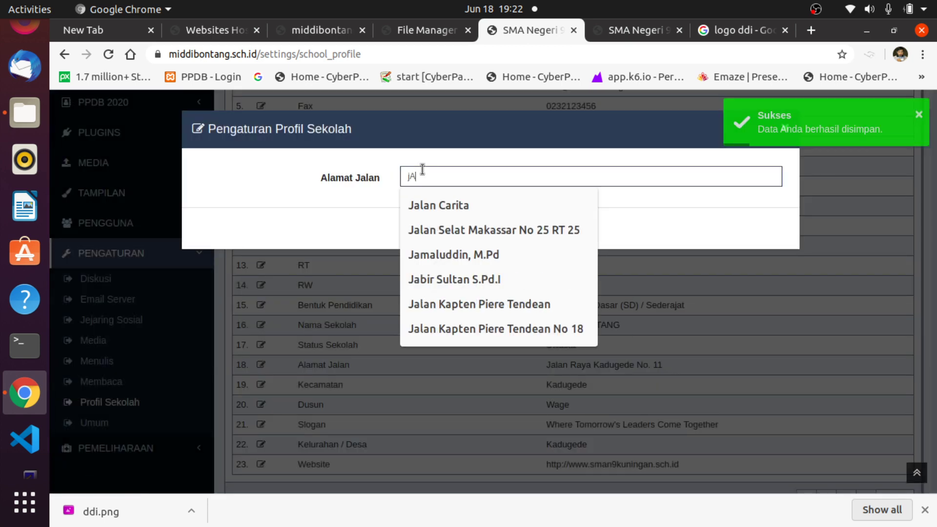
{"action": "key", "text": "BackSpace"}
{"action": "key", "text": "BackSpace"}
{"action": "key", "text": "BackSpace"}
{"action": "type", "text": "Jalan Carita"}
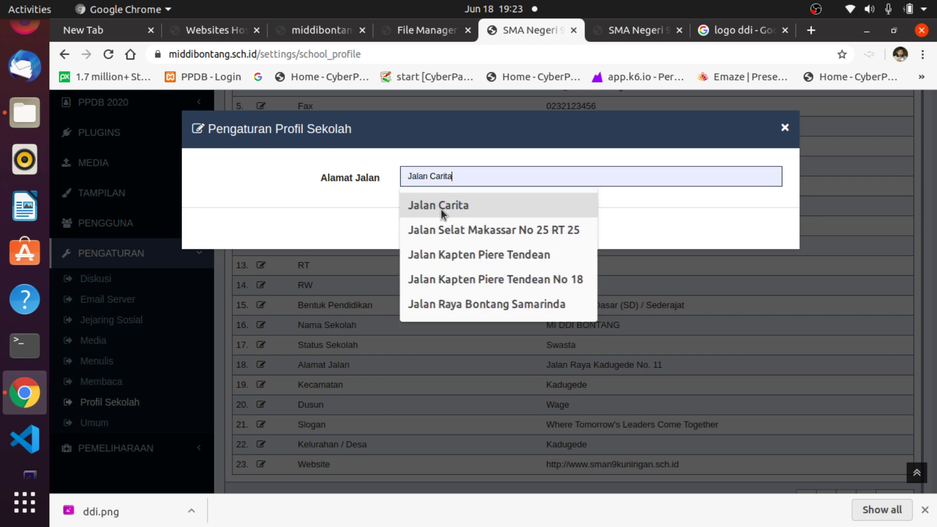
{"action": "left_click", "coordinate": [440, 209]}
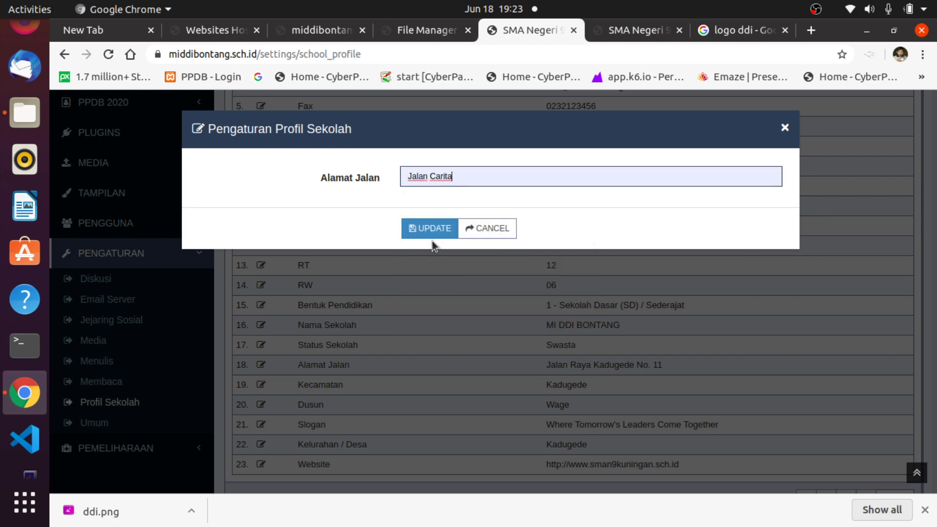
{"action": "left_click", "coordinate": [424, 227]}
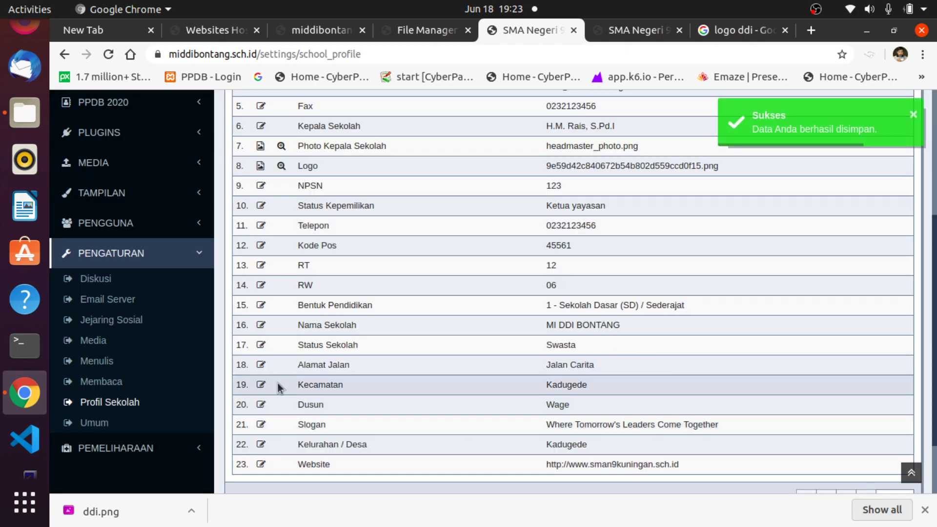
Set Kecamatan to Bontang Selatan, leaving Dusun unchanged.
{"action": "left_click", "coordinate": [261, 385]}
{"action": "left_click", "coordinate": [415, 181]}
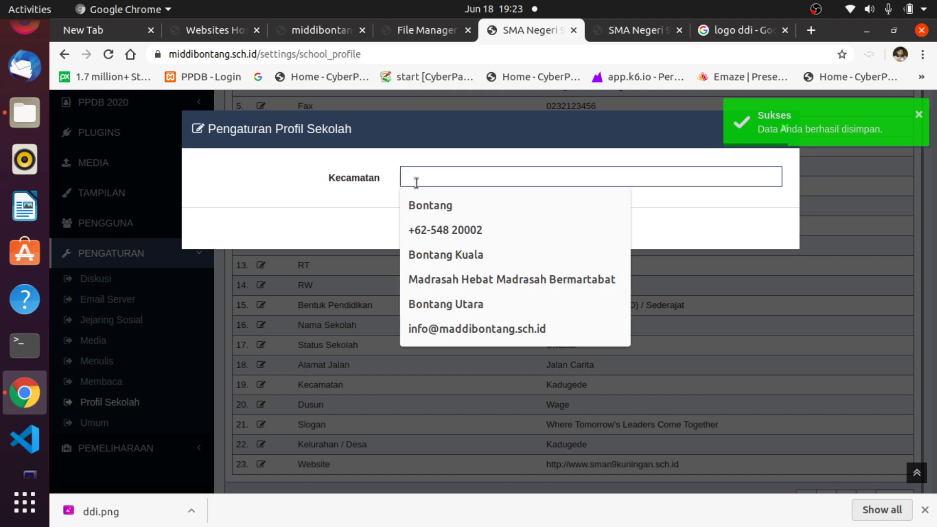
{"action": "type", "text": "Bontang Selatan"}
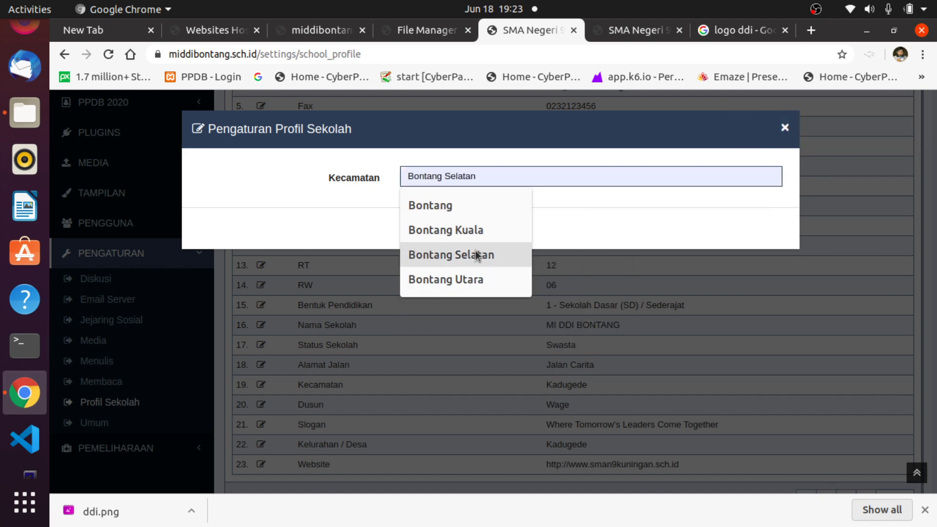
{"action": "left_click", "coordinate": [476, 254]}
{"action": "left_click", "coordinate": [432, 229]}
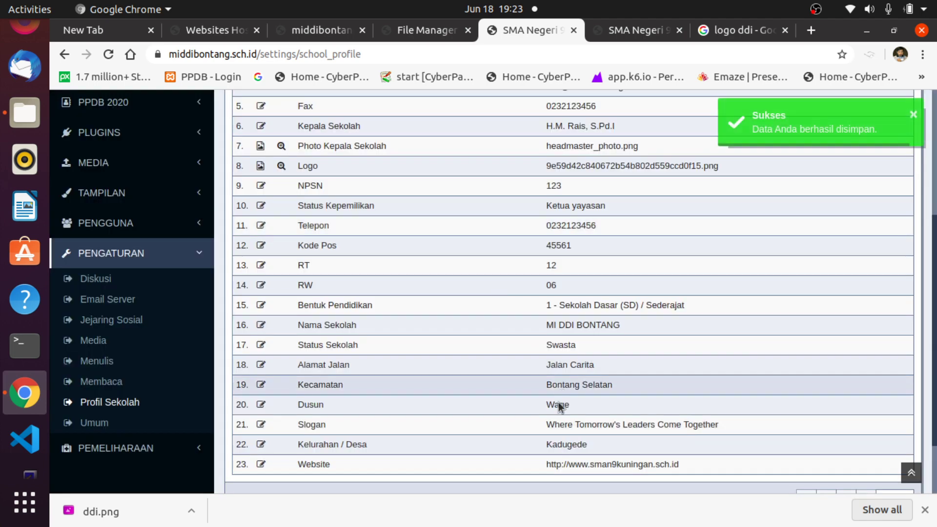
{"action": "left_click", "coordinate": [261, 405]}
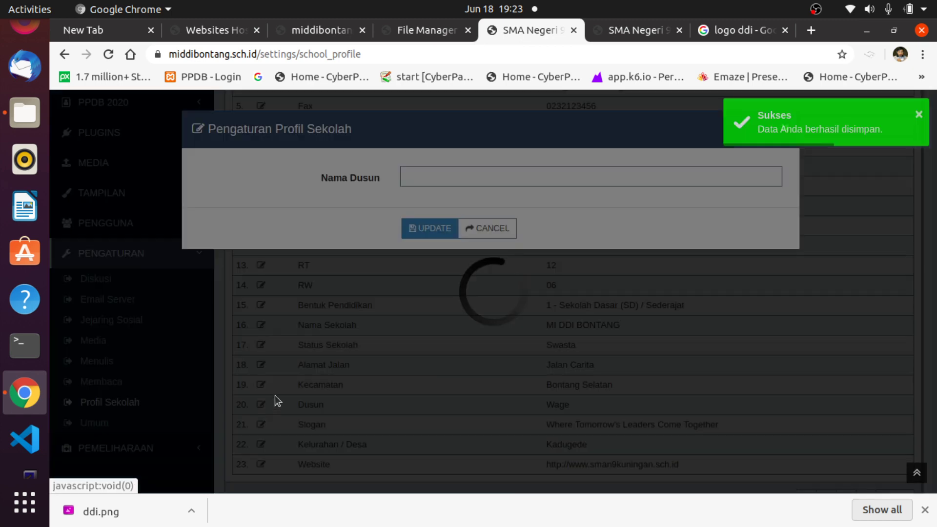
{"action": "left_click", "coordinate": [503, 227]}
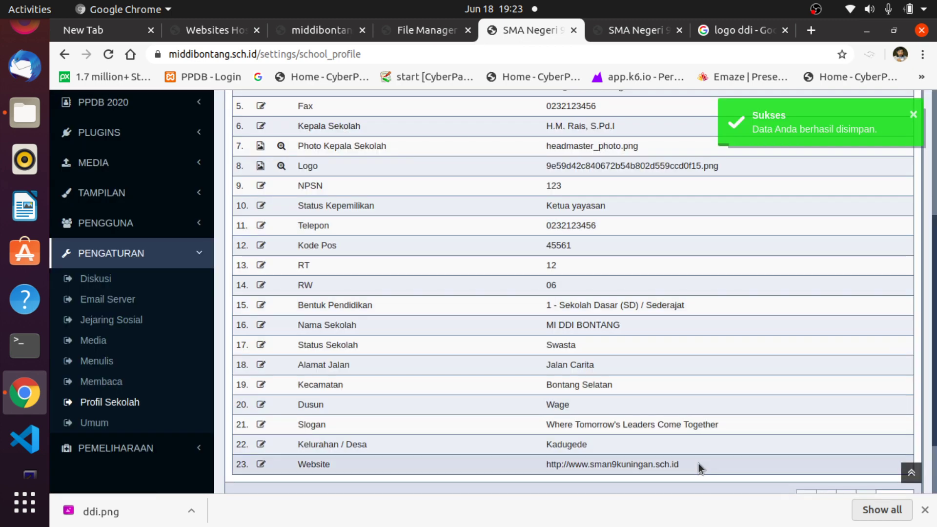
Set the Slogan to 'Madrasah Hebat Madrasah Bermartabat'.
{"action": "scroll", "coordinate": [698, 464], "scroll_direction": "down", "scroll_amount": 2}
{"action": "scroll", "coordinate": [667, 426], "scroll_direction": "down", "scroll_amount": 1}
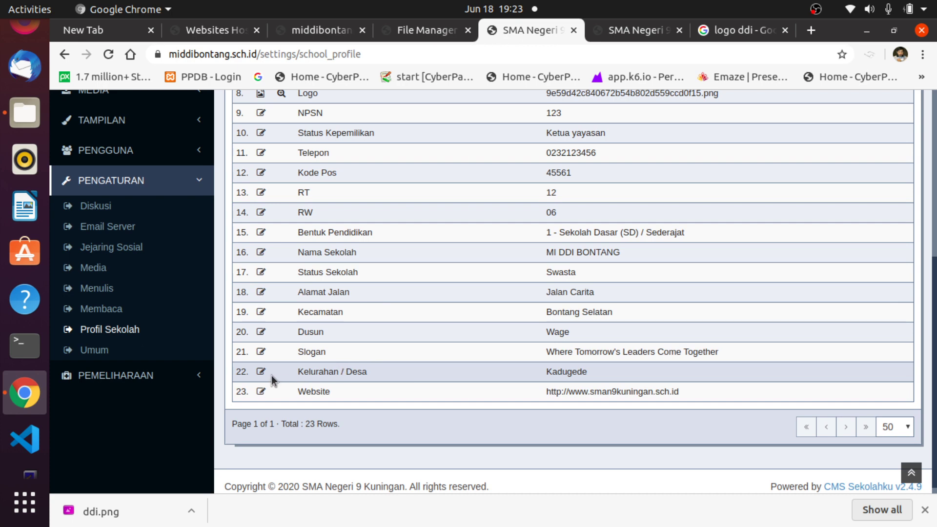
{"action": "left_click", "coordinate": [261, 351]}
{"action": "left_click", "coordinate": [456, 177]}
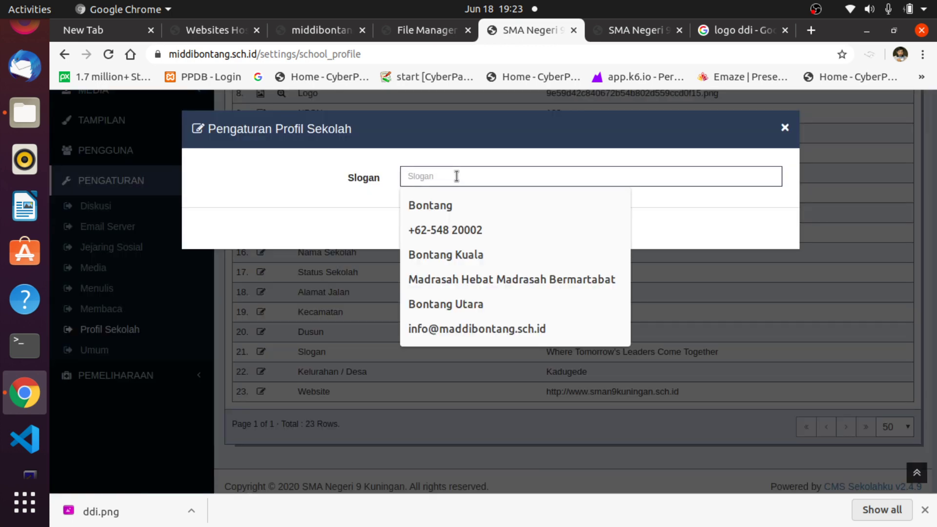
{"action": "type", "text": "M"}
{"action": "left_click", "coordinate": [478, 229]}
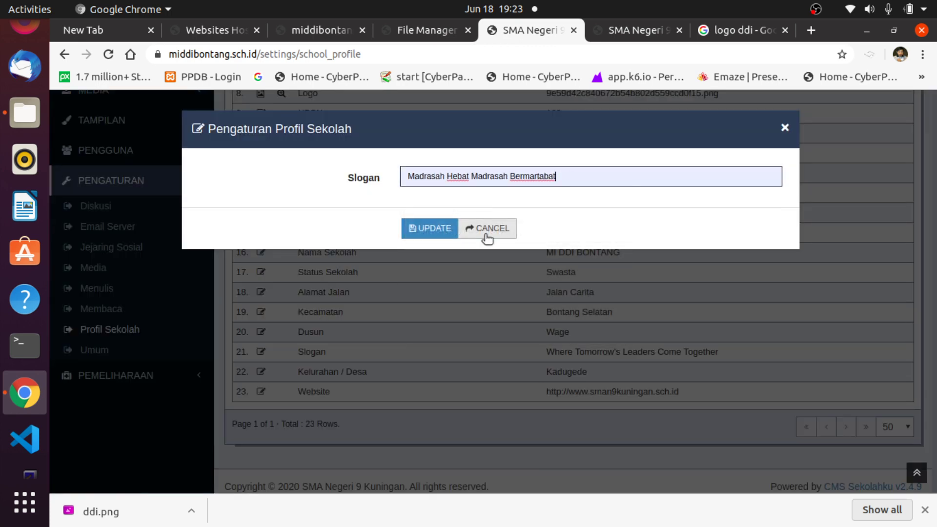
{"action": "left_click", "coordinate": [422, 232]}
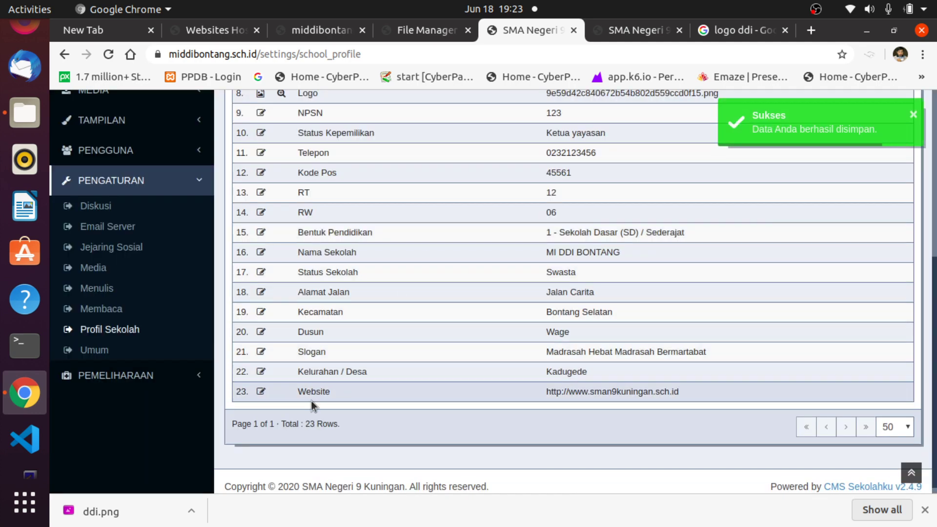
Set Kelurahan / Desa to Berbas Pantai.
{"action": "left_click", "coordinate": [261, 372]}
{"action": "left_click", "coordinate": [465, 177]}
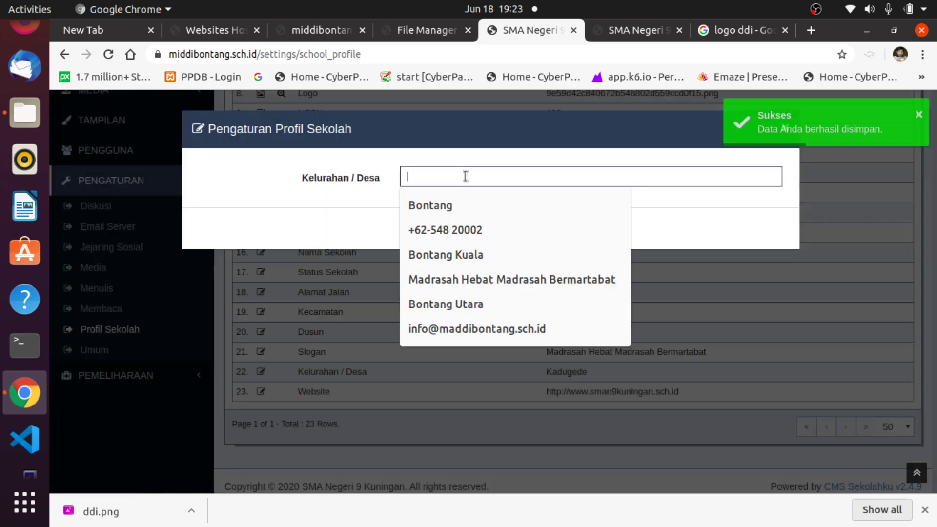
{"action": "type", "text": "Berbas Pantai"}
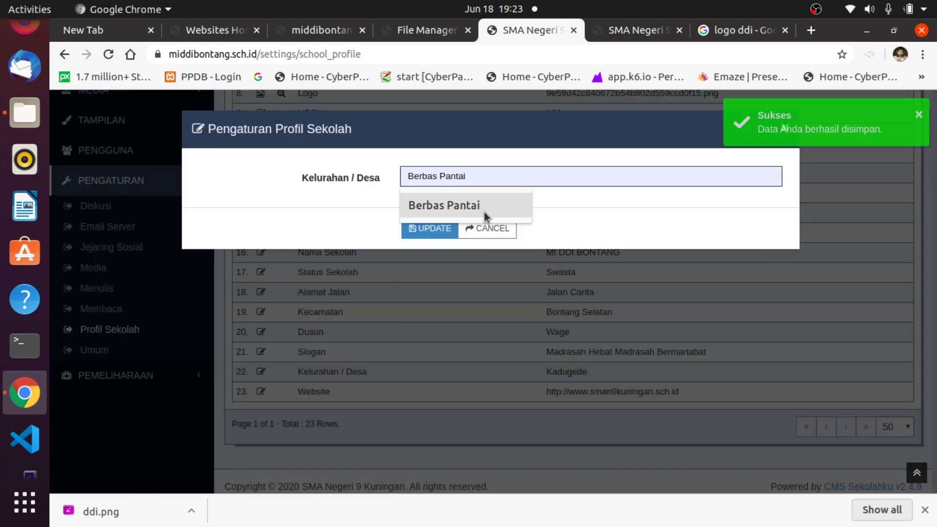
{"action": "left_click", "coordinate": [484, 210]}
{"action": "left_click", "coordinate": [440, 228]}
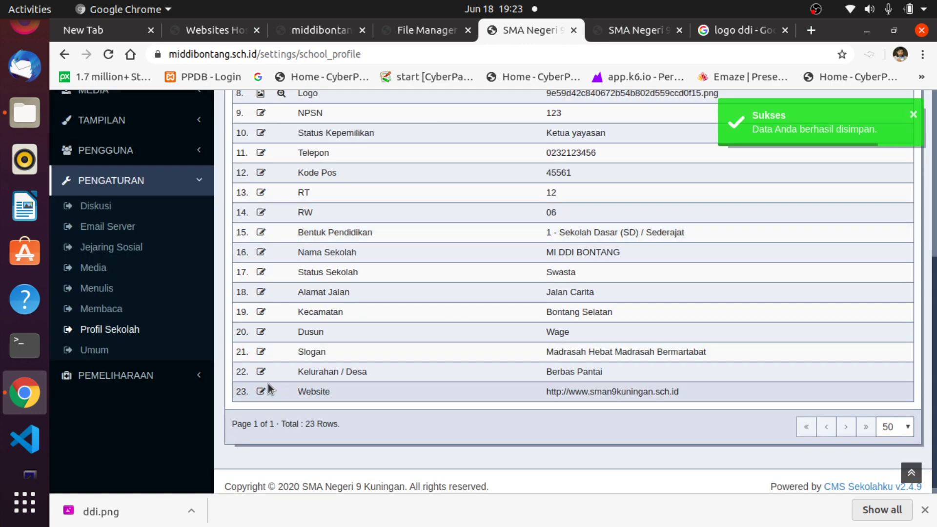
{"action": "left_click", "coordinate": [262, 392]}
{"action": "left_click", "coordinate": [464, 179]}
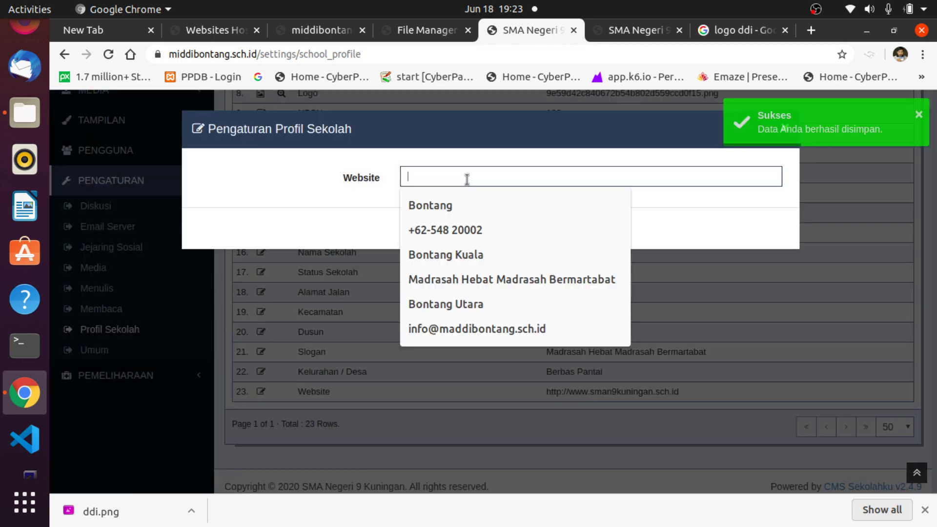
{"action": "type", "text": "https"}
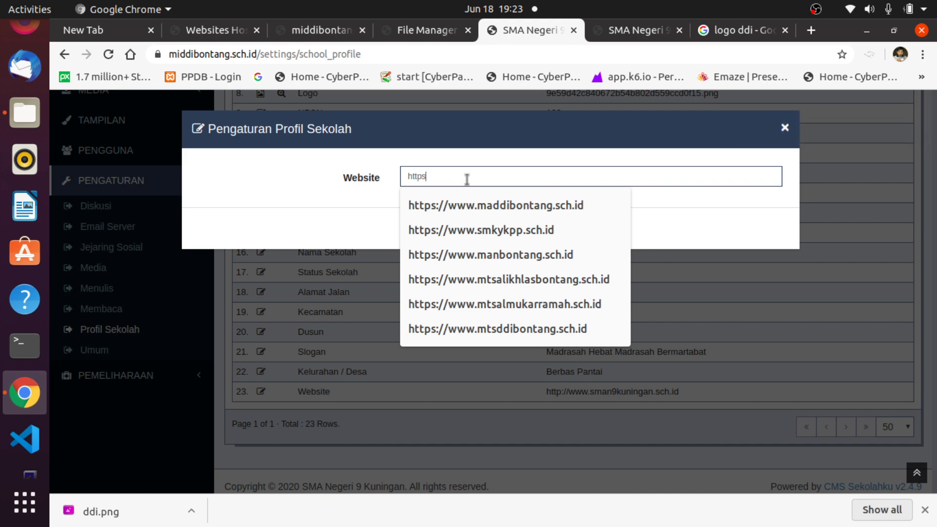
{"action": "type", "text": "://www.m"}
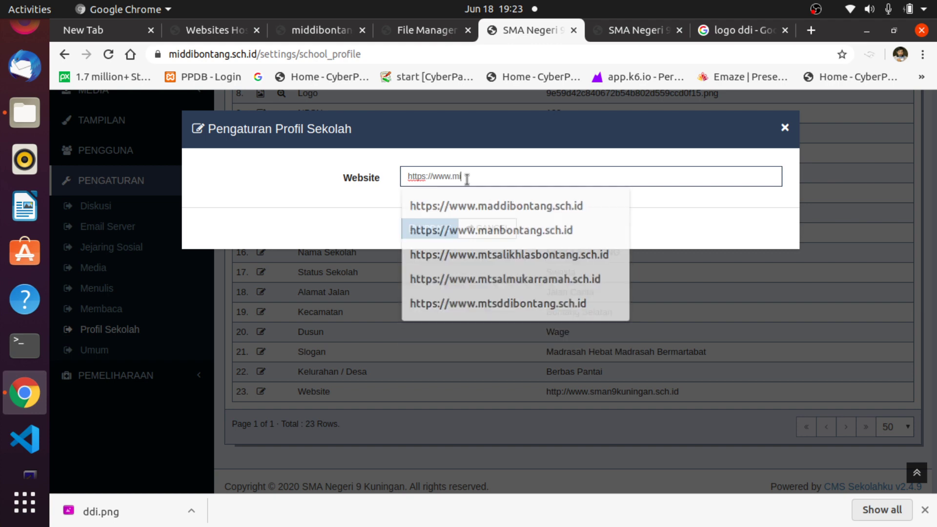
{"action": "type", "text": "iddibontang.sch.id"}
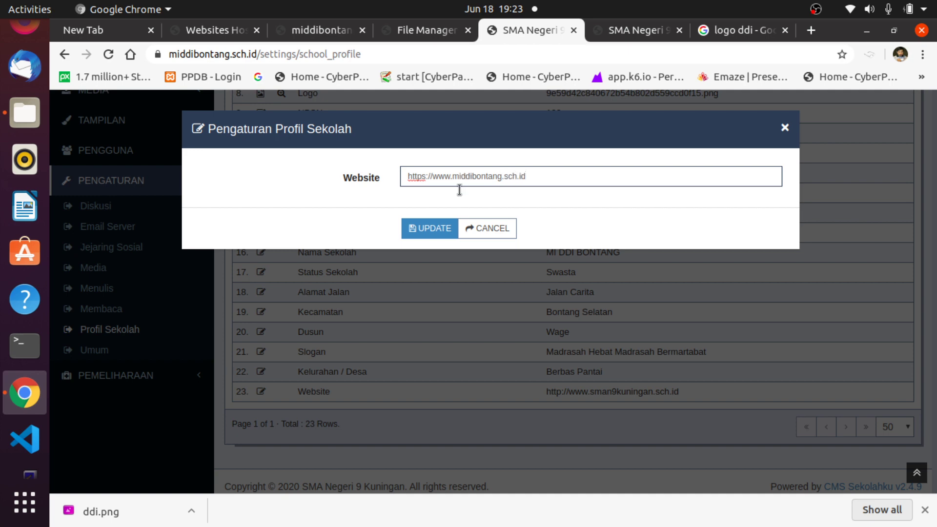
{"action": "left_click", "coordinate": [436, 228]}
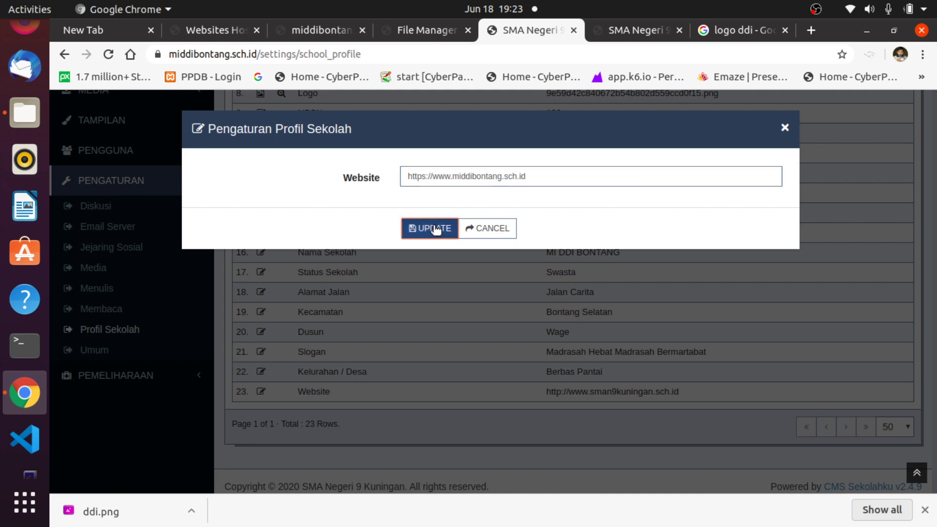
{"action": "scroll", "coordinate": [675, 318], "scroll_direction": "up", "scroll_amount": 8}
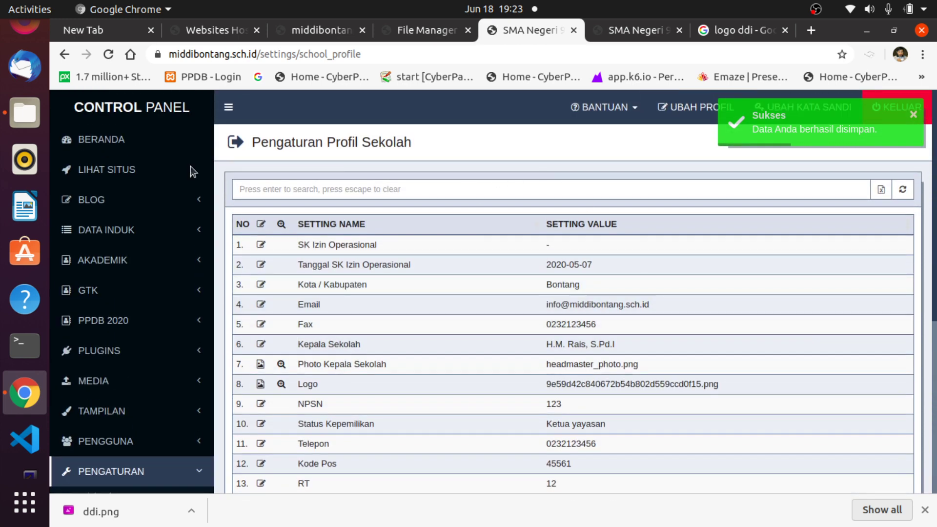
{"action": "left_click", "coordinate": [625, 31]}
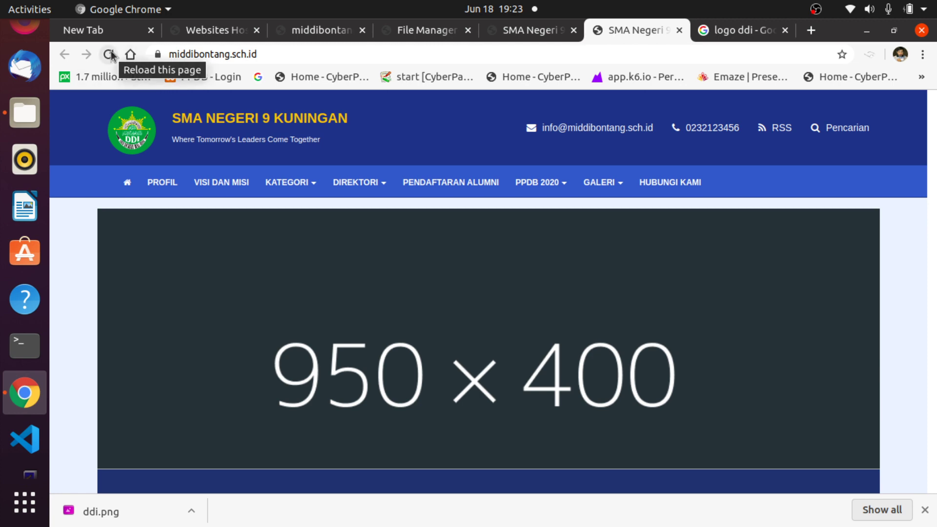
Reload the homepage, check the MI DDI BONTANG heading and tagline, and review the footer.
{"action": "key", "text": "ctrl+r"}
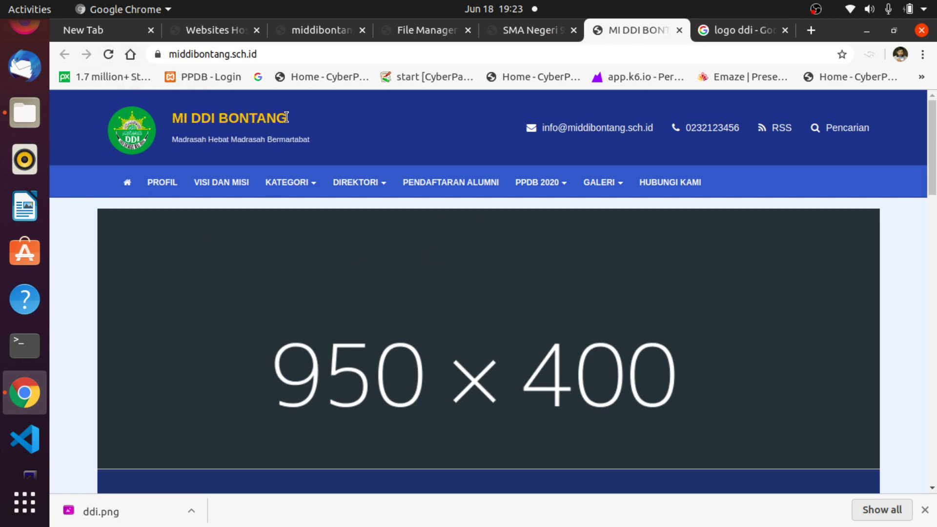
{"action": "left_click_drag", "start_coordinate": [286, 117], "coordinate": [169, 123]}
{"action": "left_click", "coordinate": [435, 138]}
{"action": "left_click_drag", "start_coordinate": [344, 144], "coordinate": [165, 131]}
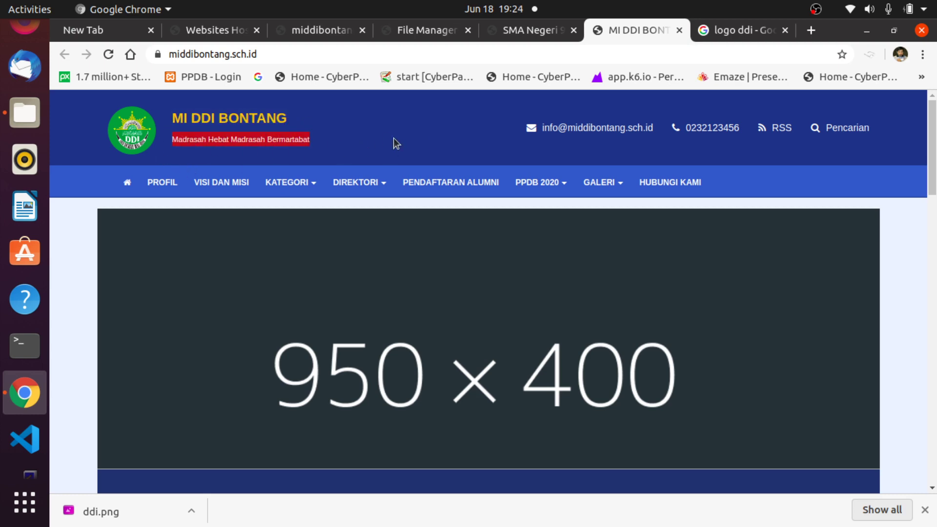
{"action": "scroll", "coordinate": [928, 318], "scroll_direction": "down", "scroll_amount": 10}
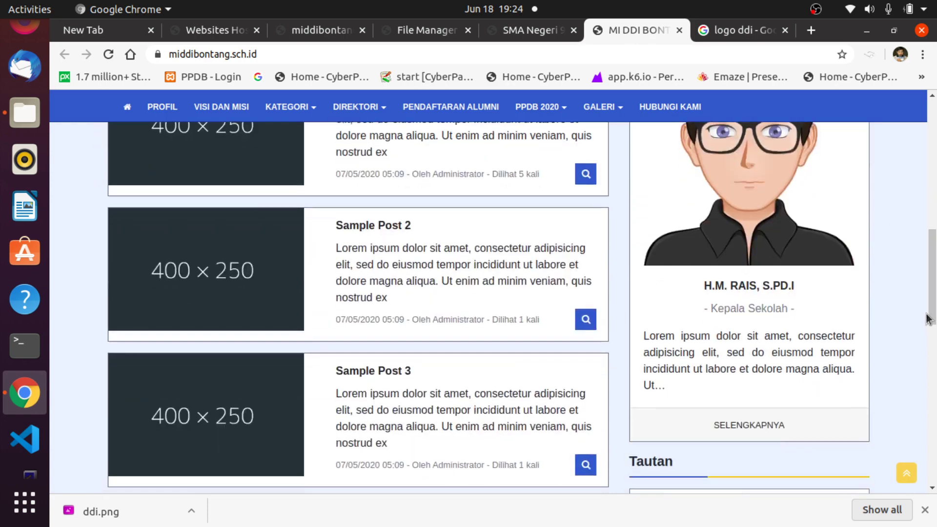
{"action": "scroll", "coordinate": [926, 314], "scroll_direction": "down", "scroll_amount": 3}
{"action": "left_click_drag", "start_coordinate": [932, 275], "coordinate": [932, 348]}
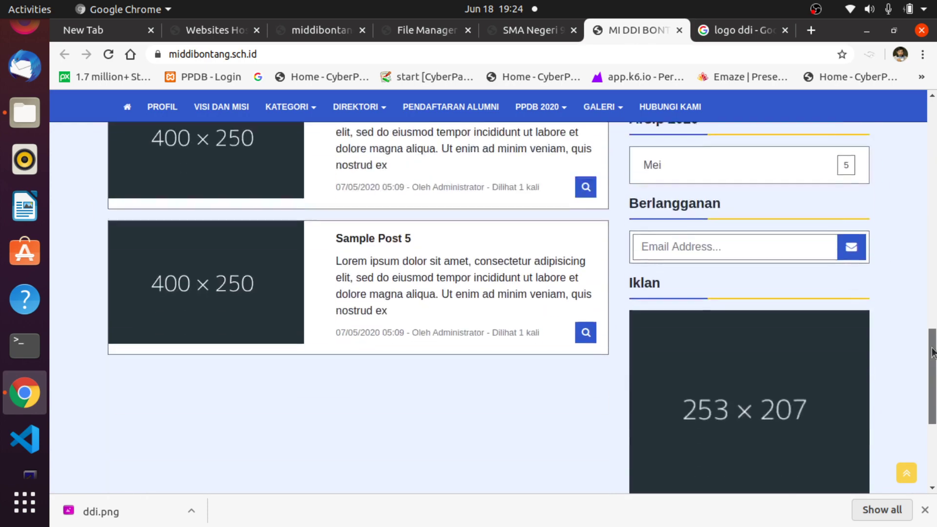
{"action": "scroll", "coordinate": [933, 352], "scroll_direction": "down", "scroll_amount": 5}
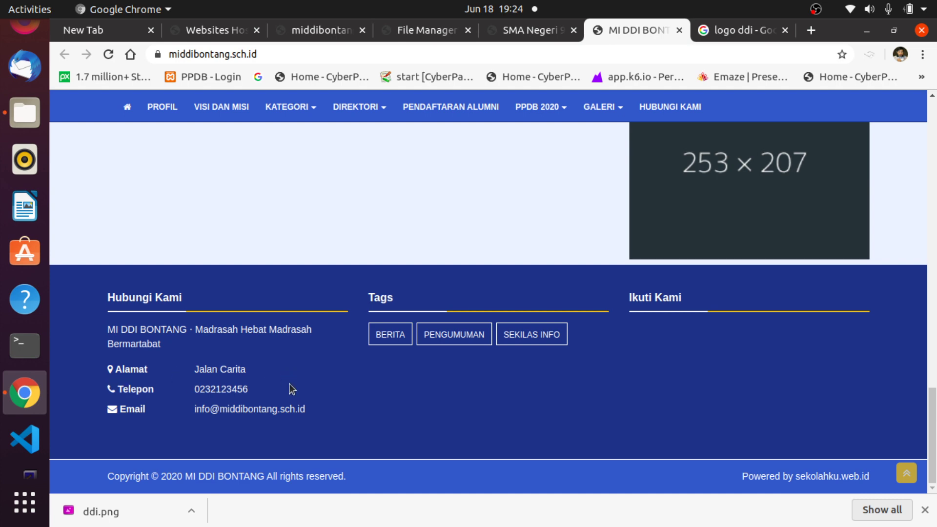
{"action": "scroll", "coordinate": [719, 372], "scroll_direction": "up", "scroll_amount": 5}
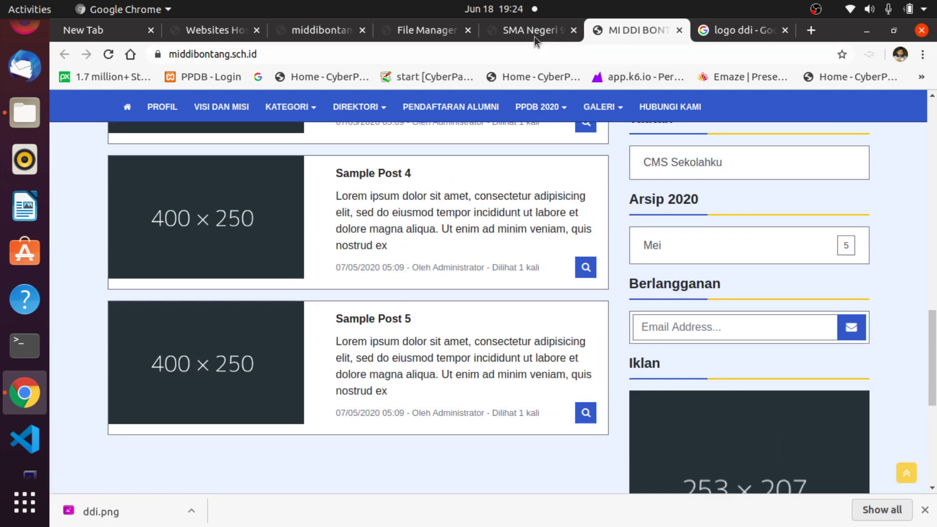
{"action": "left_click", "coordinate": [531, 31]}
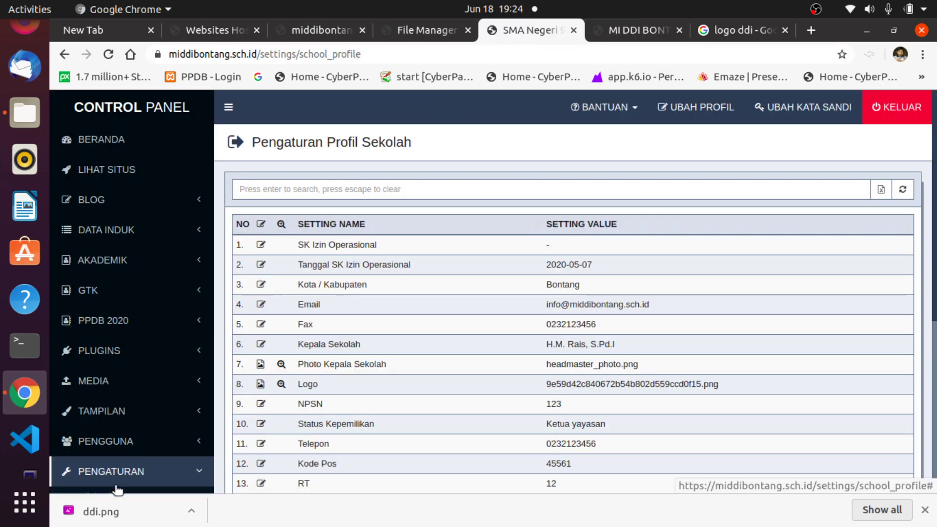
Open the Telepon setting's edit dialog and cancel it without changes.
{"action": "scroll", "coordinate": [452, 380], "scroll_direction": "down", "scroll_amount": 3}
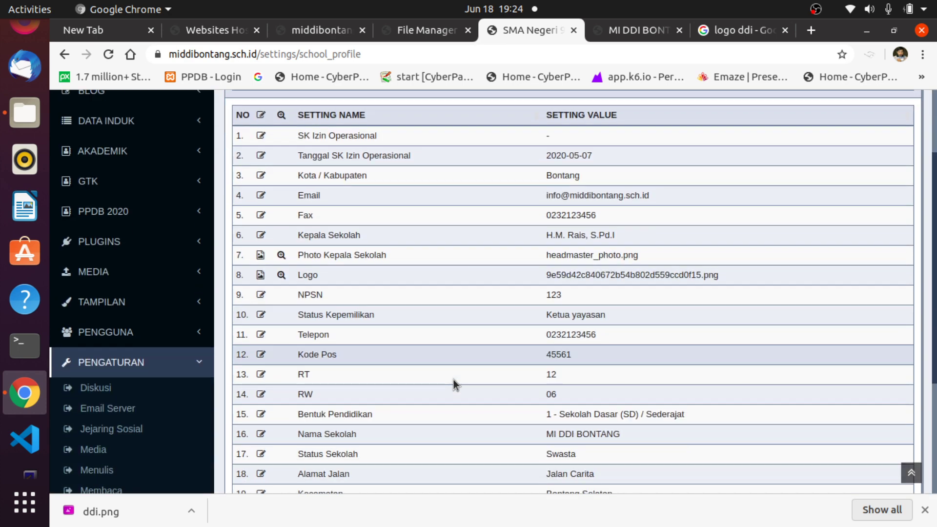
{"action": "left_click", "coordinate": [261, 298]}
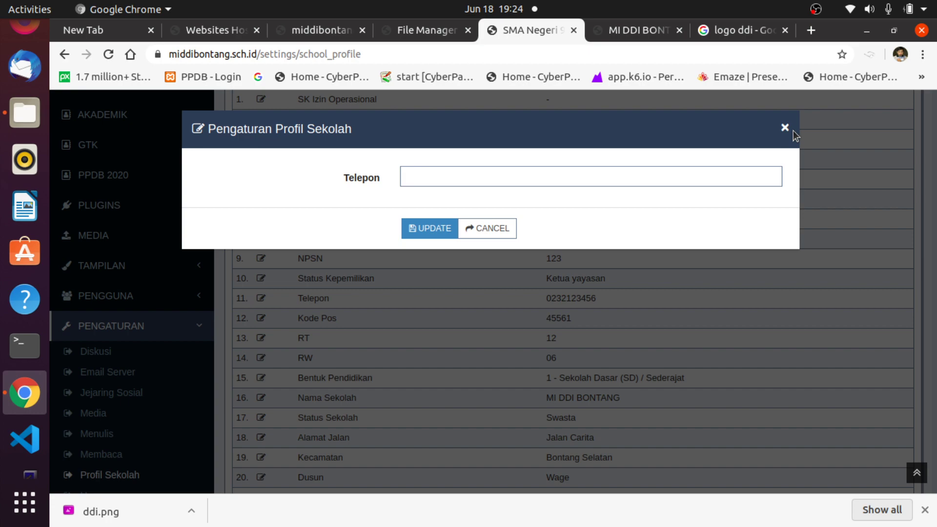
{"action": "left_click", "coordinate": [790, 129]}
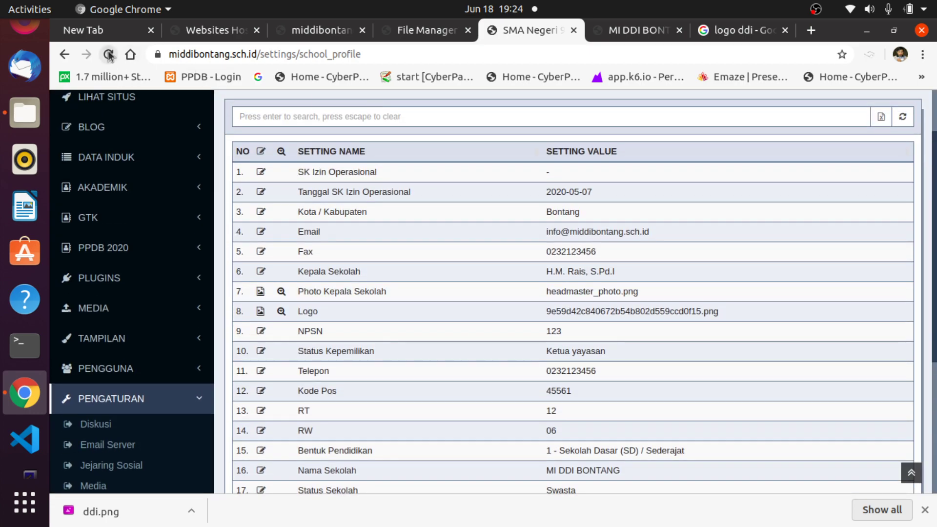
Reload the school profile settings page and return to the public homepage tab.
{"action": "left_click", "coordinate": [108, 55]}
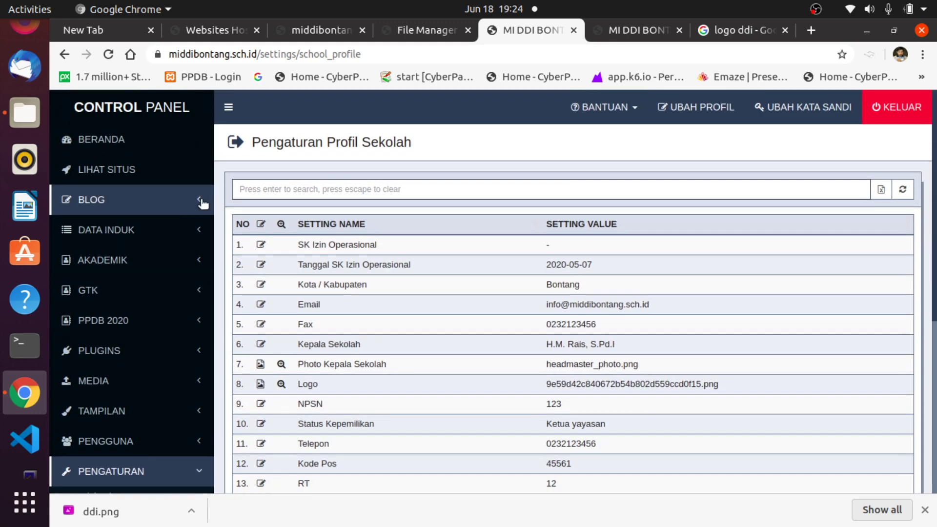
{"action": "scroll", "coordinate": [218, 359], "scroll_direction": "down", "scroll_amount": 4}
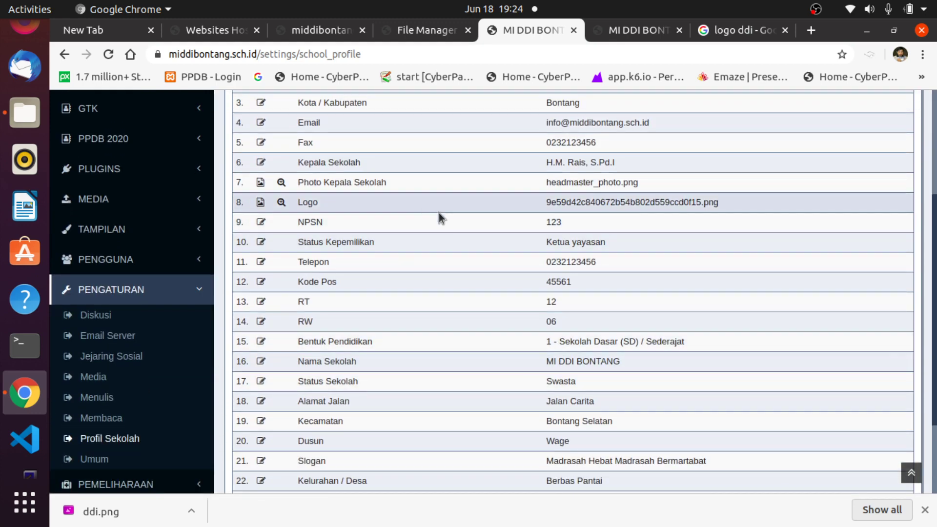
{"action": "left_click", "coordinate": [625, 35]}
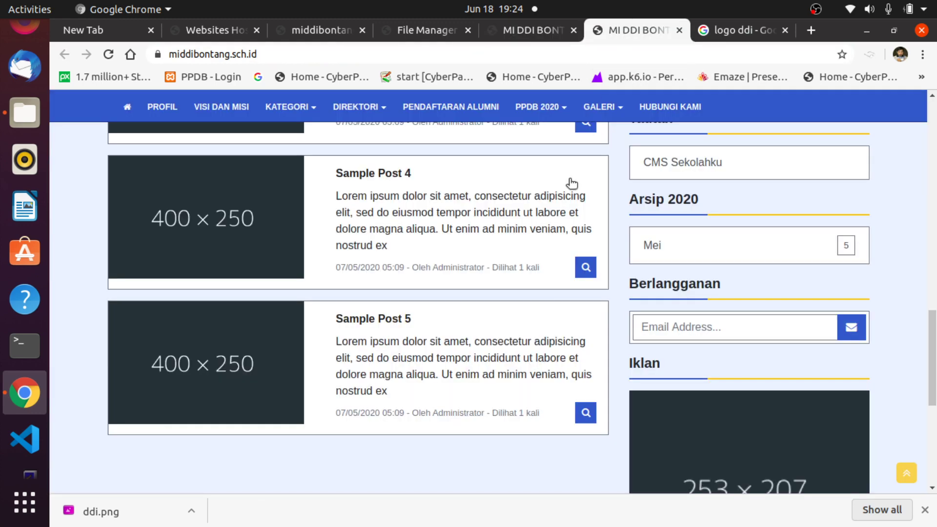
Browse the public Profil, Visi dan Misi, Kategori, Direktori and alumni registration pages.
{"action": "scroll", "coordinate": [533, 320], "scroll_direction": "up", "scroll_amount": 10}
{"action": "scroll", "coordinate": [535, 323], "scroll_direction": "up", "scroll_amount": 5}
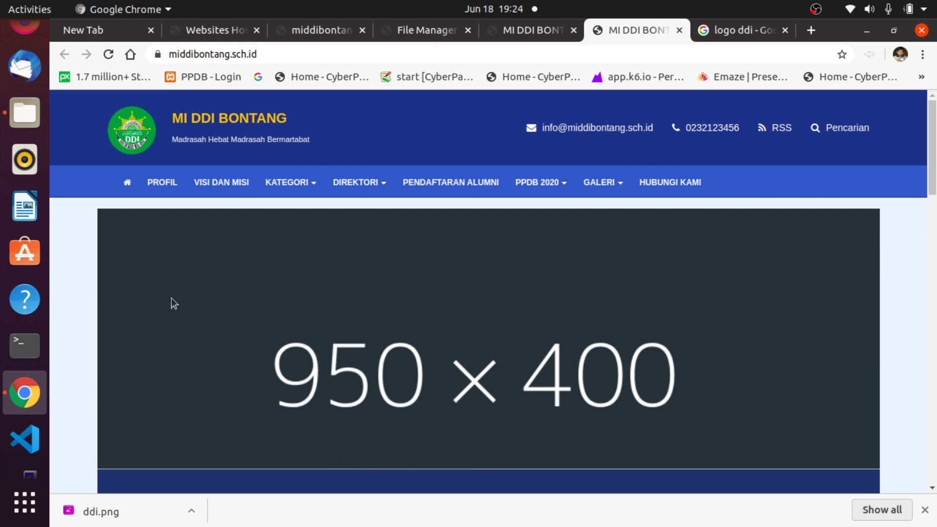
{"action": "left_click", "coordinate": [169, 182]}
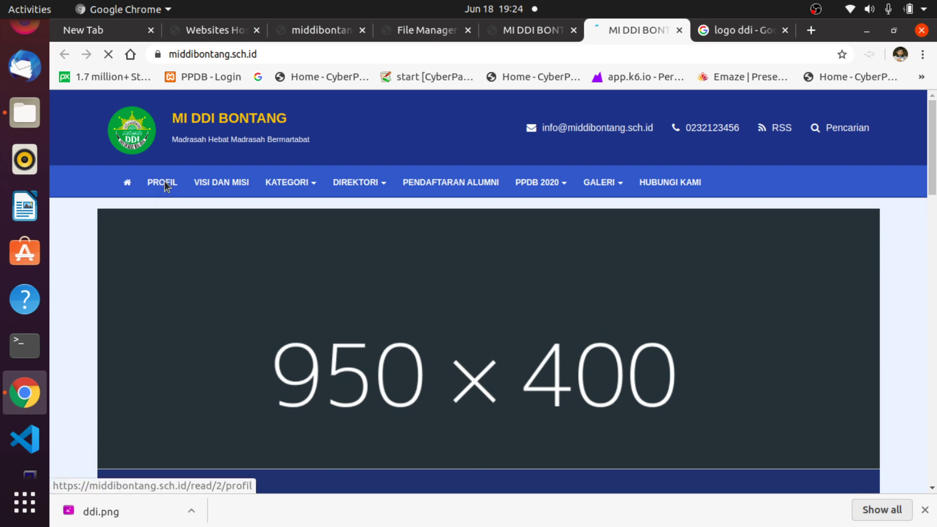
{"action": "scroll", "coordinate": [473, 304], "scroll_direction": "down", "scroll_amount": 1}
{"action": "scroll", "coordinate": [469, 300], "scroll_direction": "up", "scroll_amount": 1}
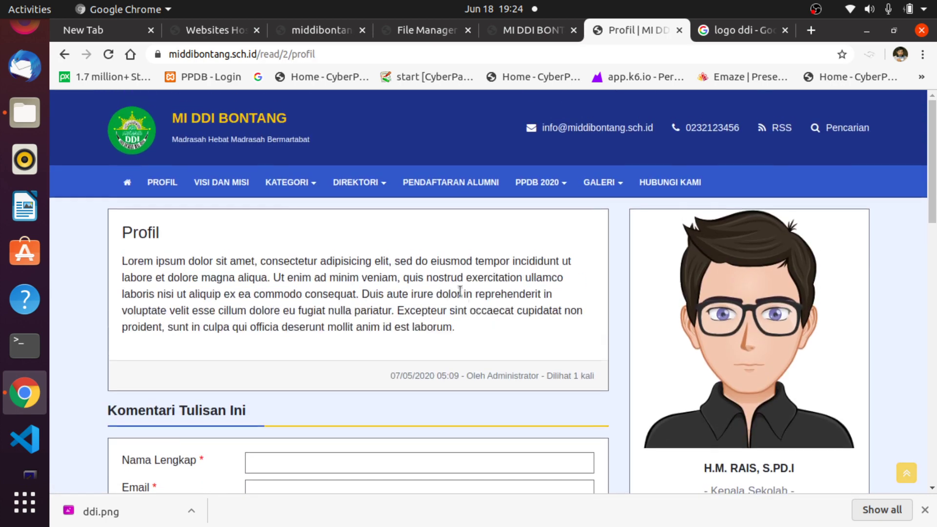
{"action": "left_click", "coordinate": [234, 184]}
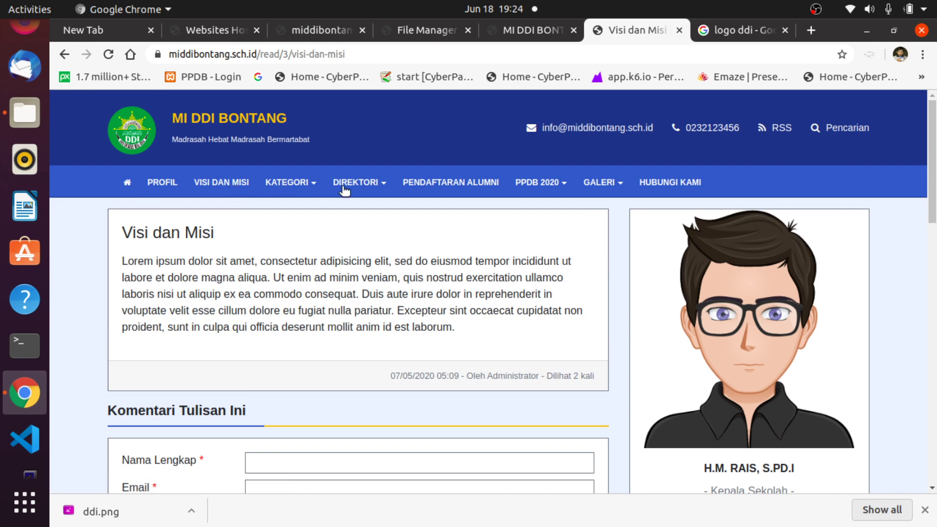
{"action": "left_click", "coordinate": [295, 183]}
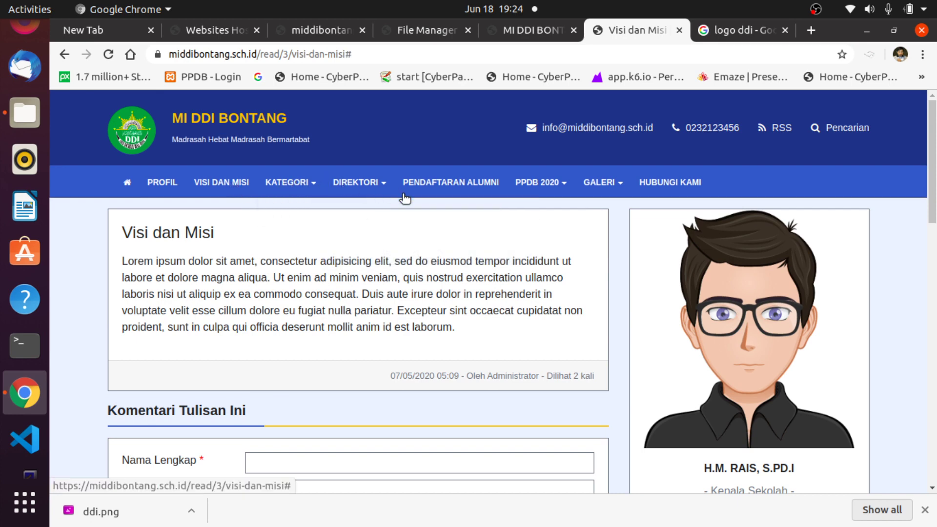
{"action": "left_click", "coordinate": [356, 182]}
{"action": "left_click", "coordinate": [356, 184]}
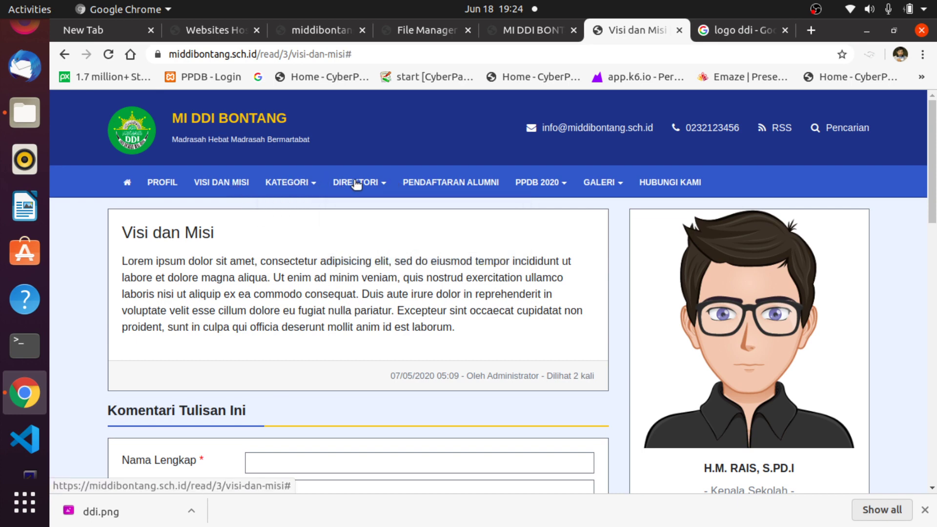
{"action": "left_click", "coordinate": [464, 182]}
Review the PPDB 2020 new-student registration form, then return to the control panel tab.
{"action": "left_click", "coordinate": [549, 182]}
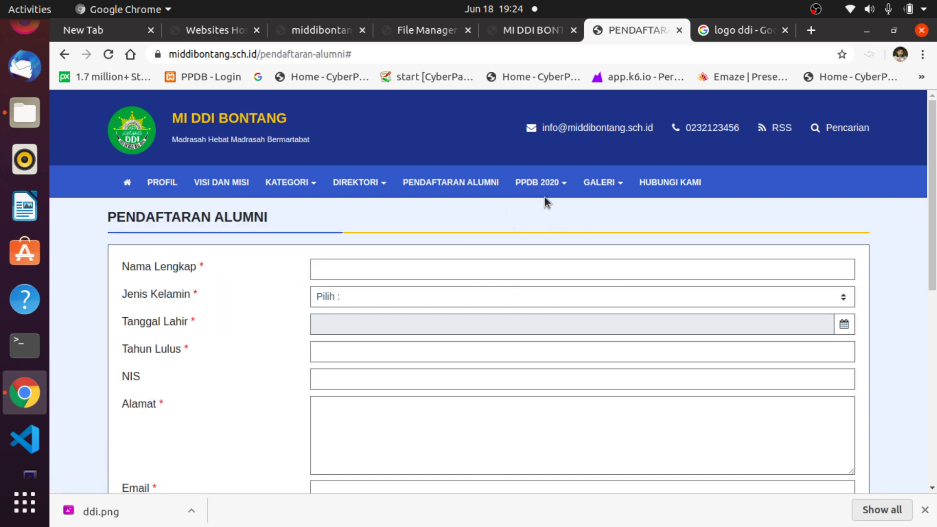
{"action": "left_click", "coordinate": [550, 185]}
{"action": "left_click", "coordinate": [550, 186]}
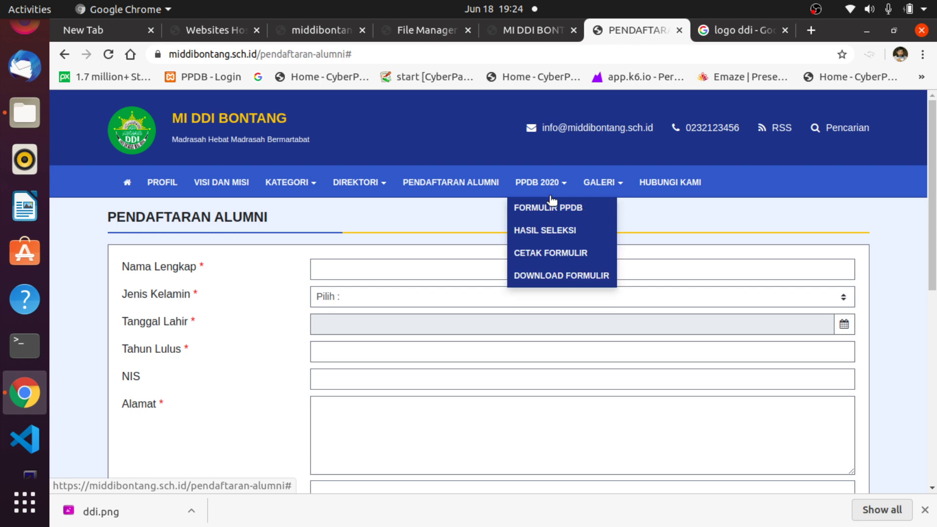
{"action": "left_click", "coordinate": [550, 207]}
{"action": "scroll", "coordinate": [248, 243], "scroll_direction": "down", "scroll_amount": 3}
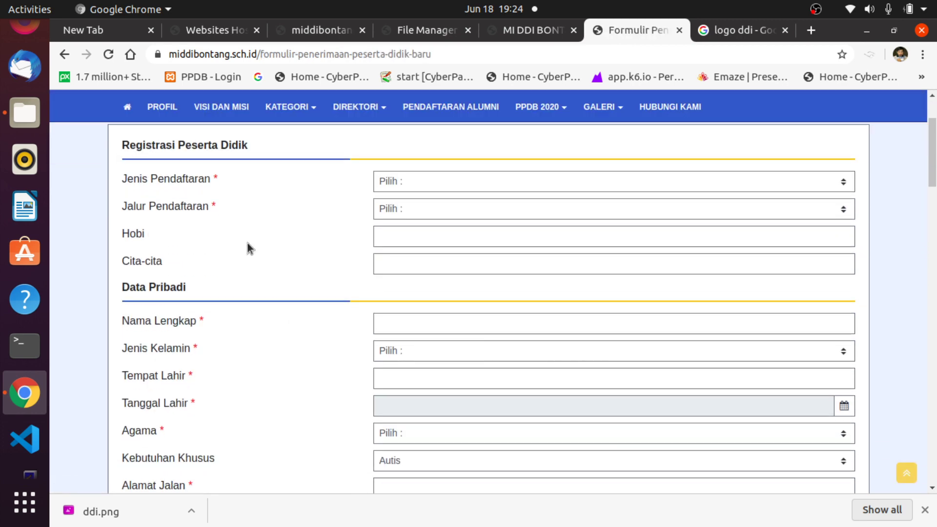
{"action": "scroll", "coordinate": [669, 292], "scroll_direction": "down", "scroll_amount": 12}
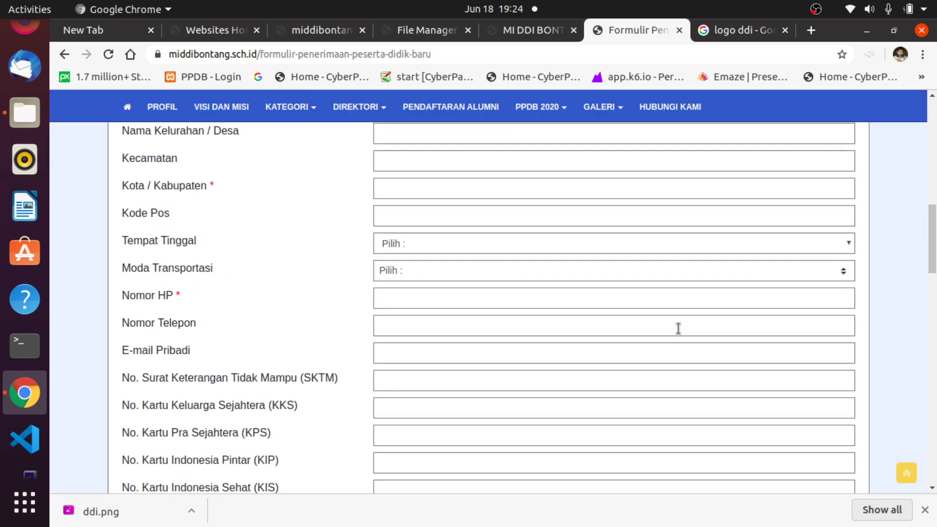
{"action": "scroll", "coordinate": [678, 329], "scroll_direction": "up", "scroll_amount": 4}
{"action": "scroll", "coordinate": [677, 327], "scroll_direction": "up", "scroll_amount": 10}
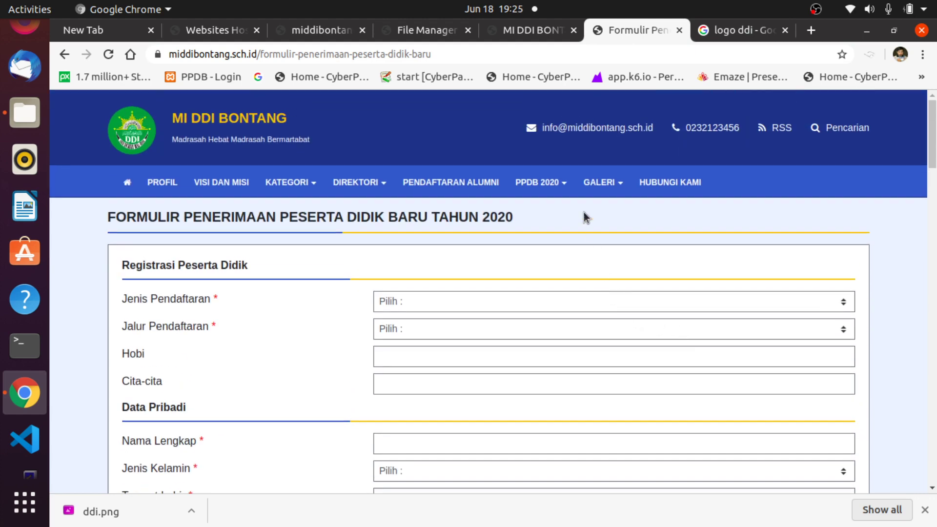
{"action": "left_click", "coordinate": [533, 29]}
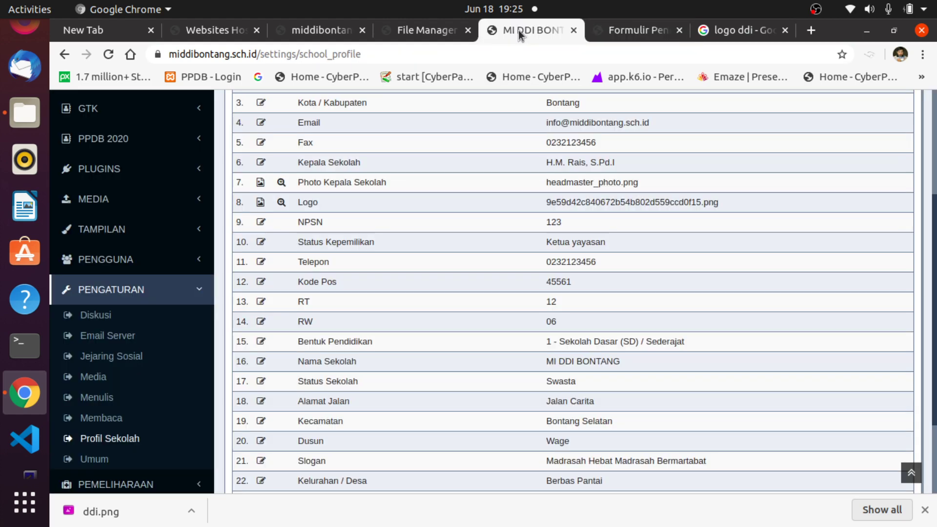
Expand AKADEMIK > Data Induk in the sidebar and open Tahun Pelajaran.
{"action": "scroll", "coordinate": [353, 361], "scroll_direction": "up", "scroll_amount": 5}
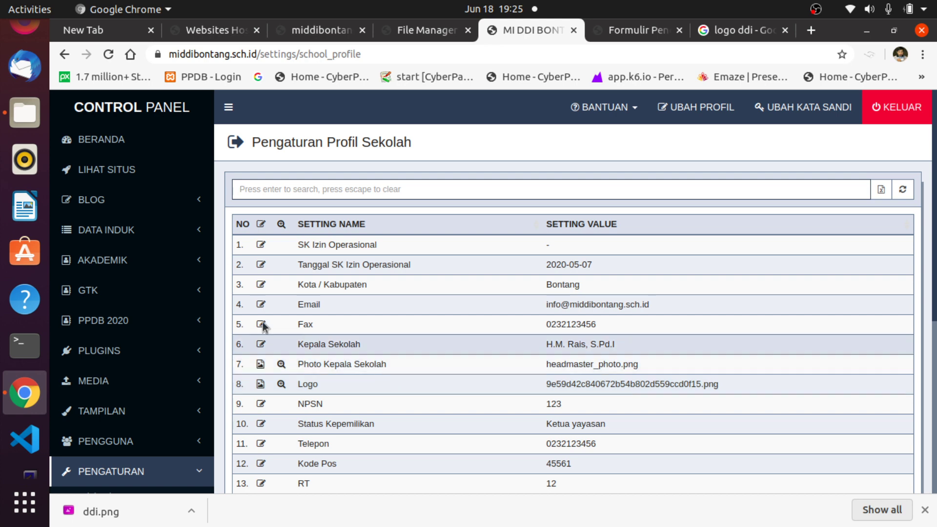
{"action": "left_click", "coordinate": [95, 233]}
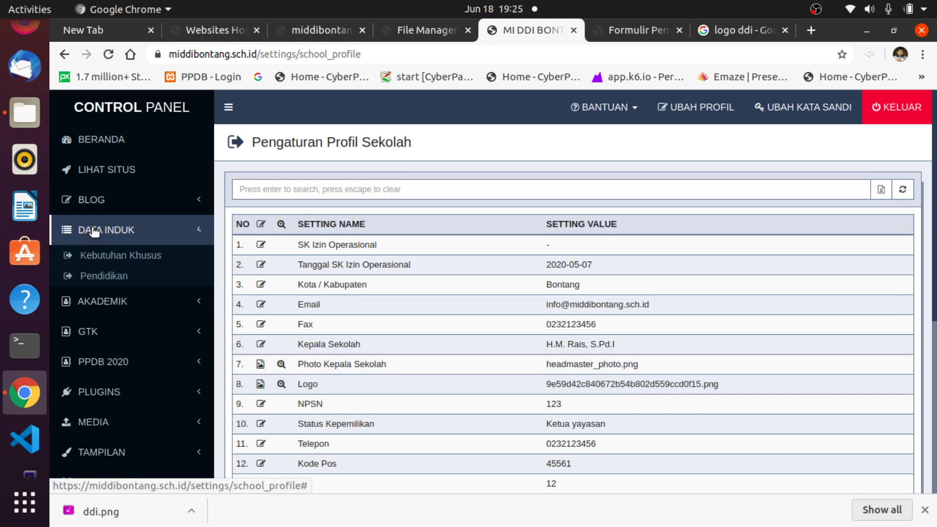
{"action": "left_click", "coordinate": [95, 233]}
{"action": "left_click", "coordinate": [96, 262]}
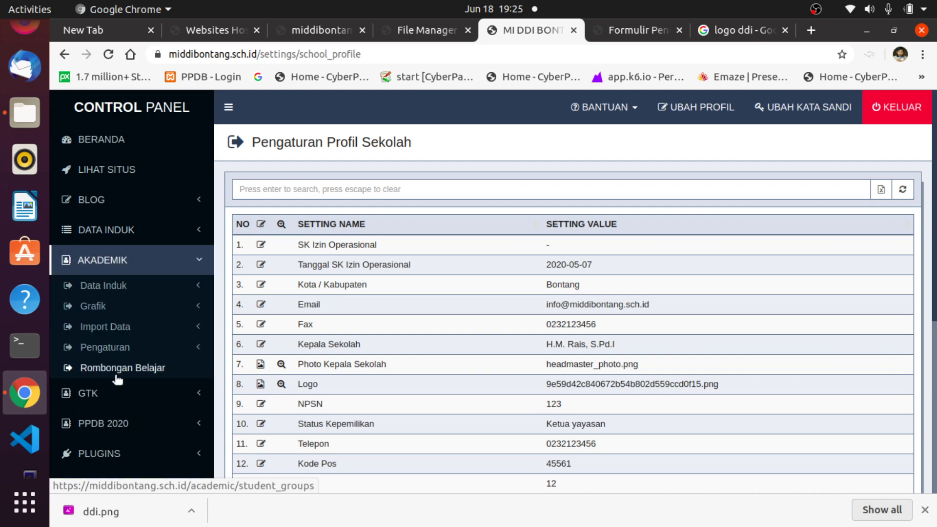
{"action": "left_click", "coordinate": [103, 286]}
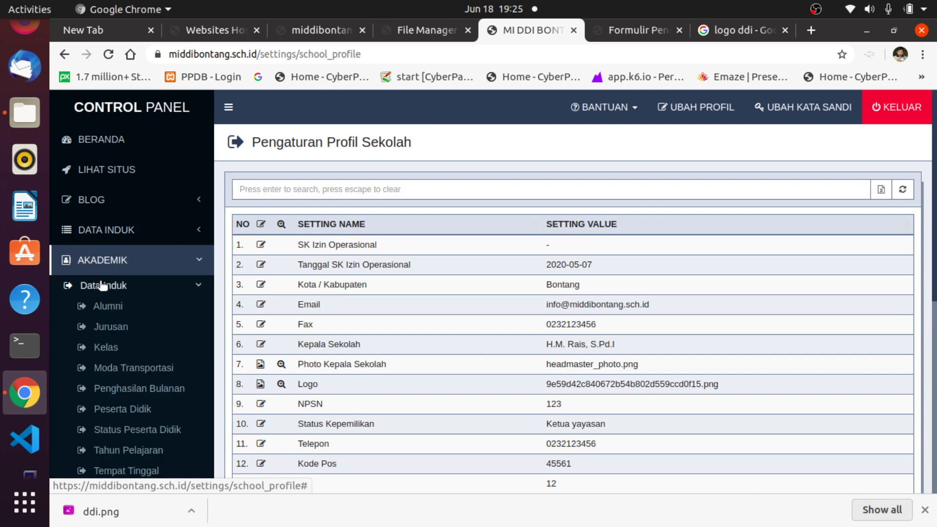
{"action": "scroll", "coordinate": [180, 396], "scroll_direction": "down", "scroll_amount": 2}
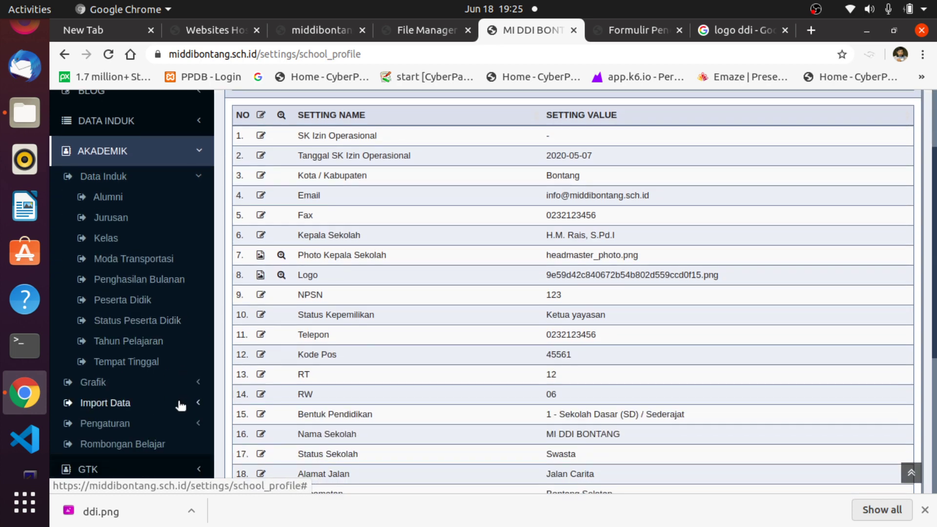
{"action": "left_click", "coordinate": [123, 341]}
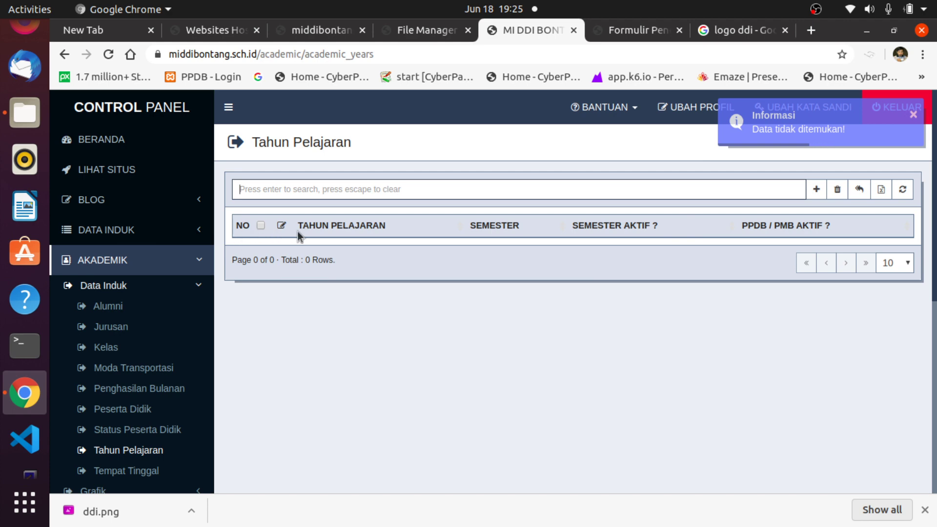
Add academic year 2020-2021, semester Ganjil, with Semester Aktif and PPDB / PMB Aktif set to Ya.
{"action": "left_click", "coordinate": [816, 191]}
{"action": "left_click", "coordinate": [491, 177]}
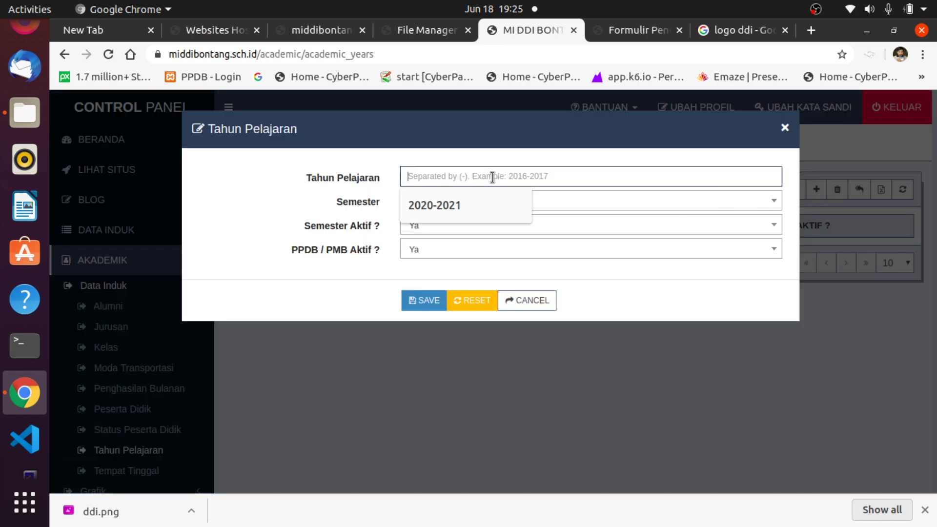
{"action": "left_click", "coordinate": [429, 206]}
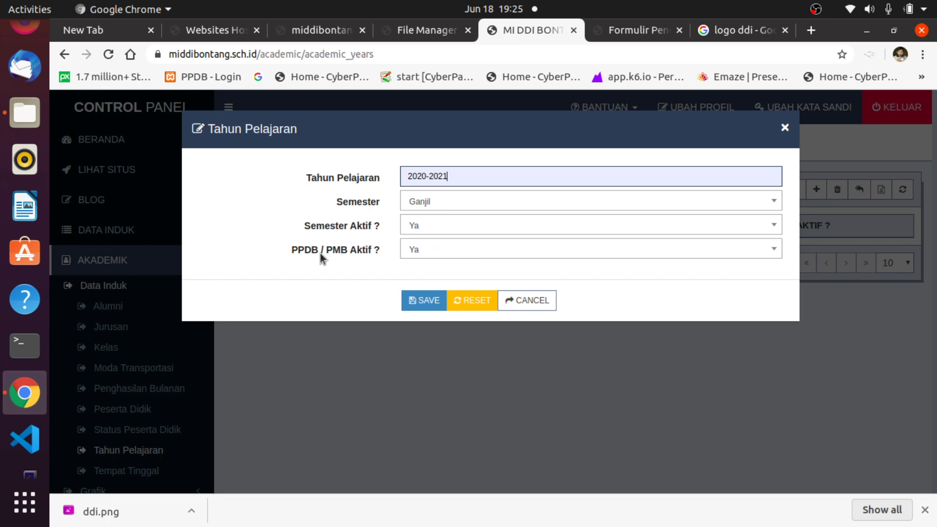
{"action": "left_click", "coordinate": [452, 250]}
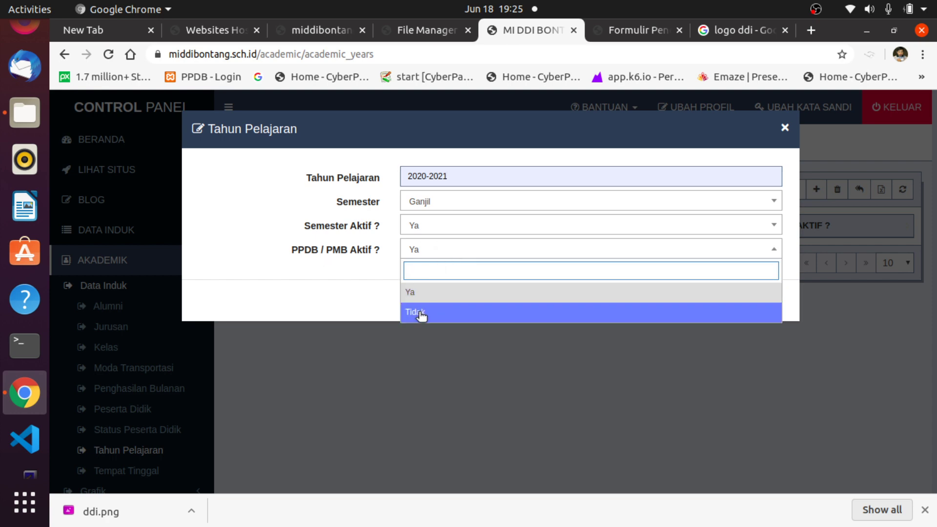
{"action": "left_click", "coordinate": [367, 291]}
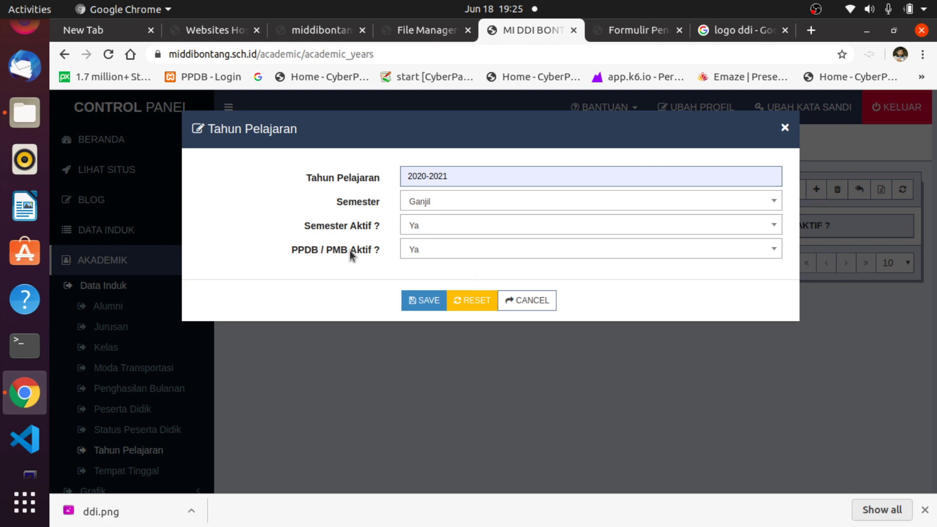
{"action": "left_click", "coordinate": [414, 306]}
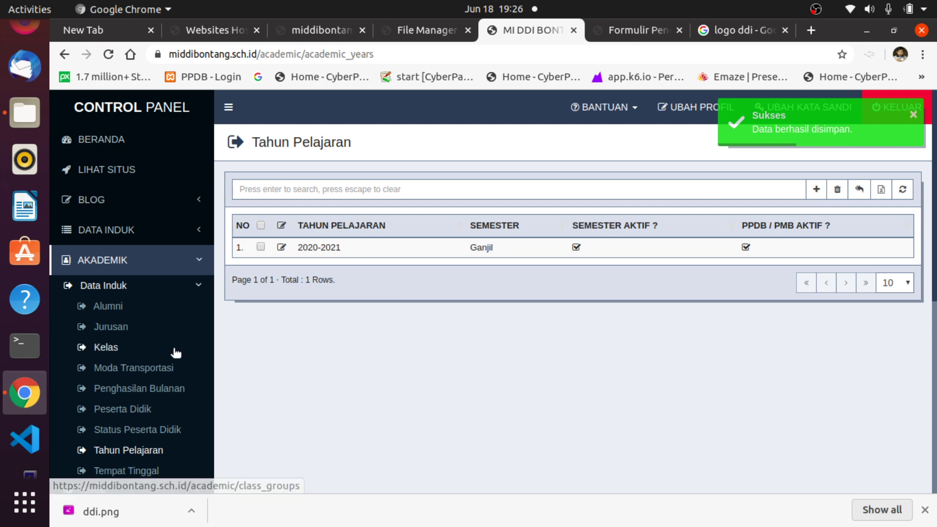
{"action": "scroll", "coordinate": [178, 354], "scroll_direction": "down", "scroll_amount": 2}
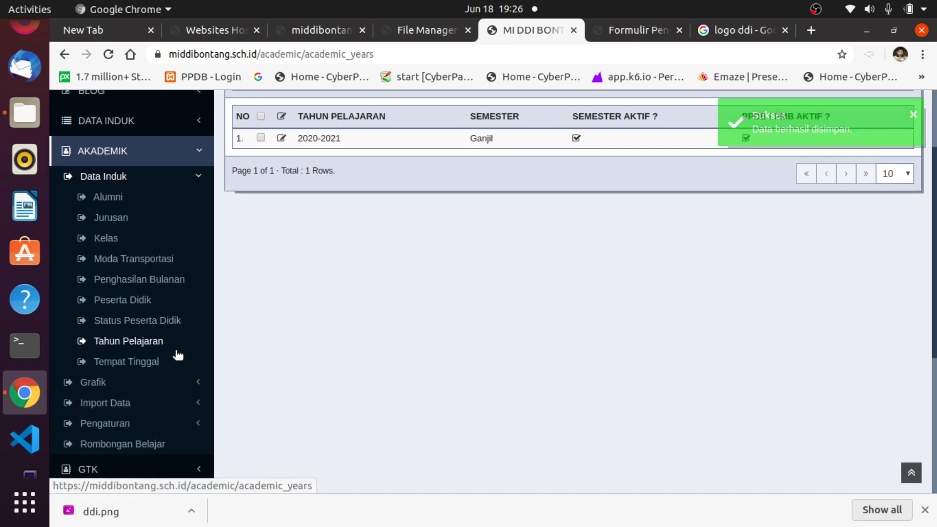
Collapse Data Induk, expand PPDB 2020, and review the admission settings and applicants pages.
{"action": "scroll", "coordinate": [178, 355], "scroll_direction": "up", "scroll_amount": 3}
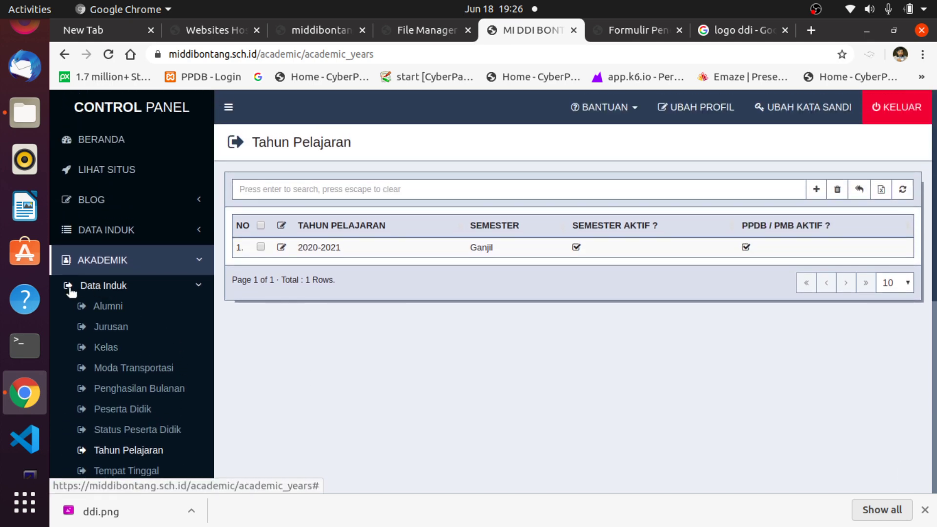
{"action": "left_click", "coordinate": [69, 290]}
{"action": "scroll", "coordinate": [125, 360], "scroll_direction": "down", "scroll_amount": 4}
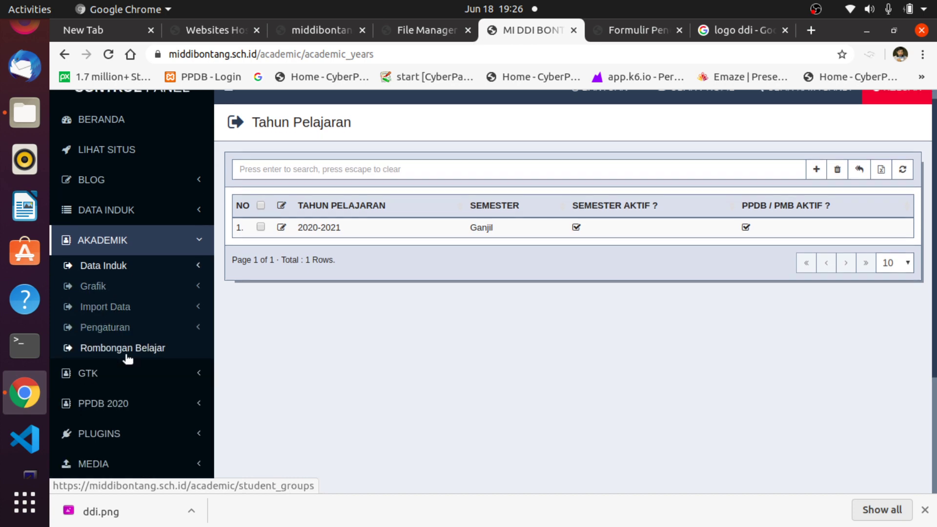
{"action": "left_click", "coordinate": [99, 315]}
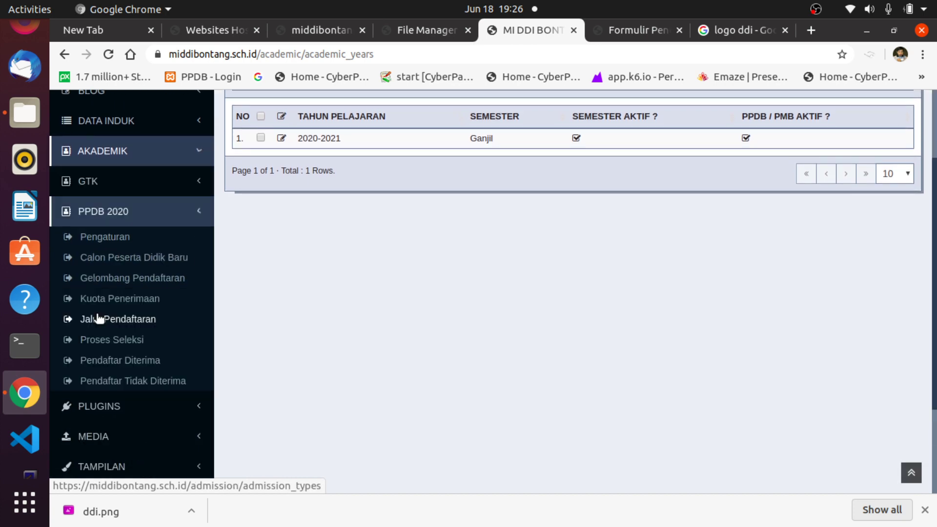
{"action": "left_click", "coordinate": [105, 241]}
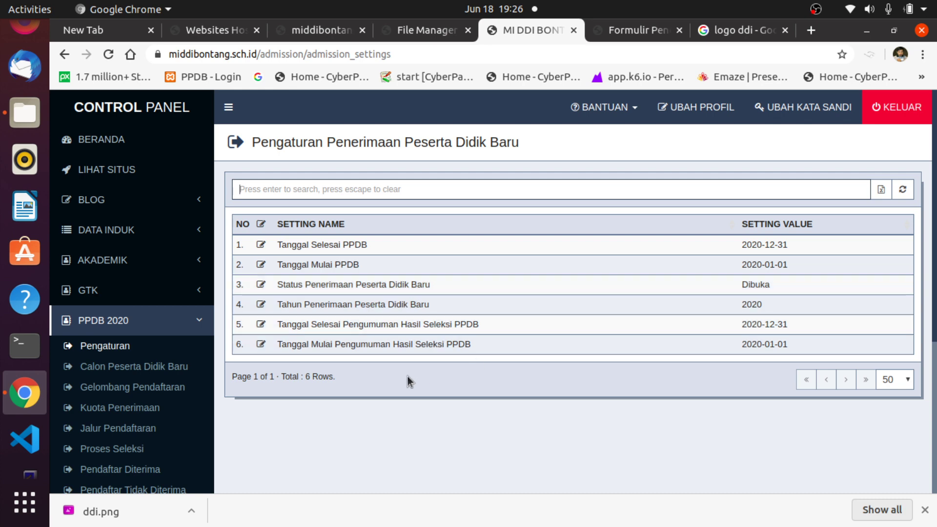
{"action": "scroll", "coordinate": [164, 367], "scroll_direction": "down", "scroll_amount": 4}
{"action": "scroll", "coordinate": [220, 336], "scroll_direction": "up", "scroll_amount": 1}
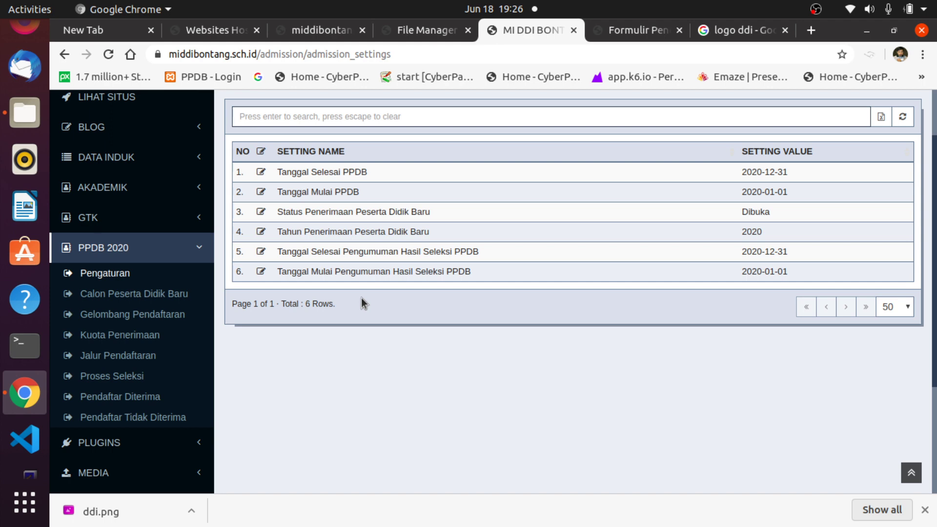
{"action": "left_click", "coordinate": [137, 293]}
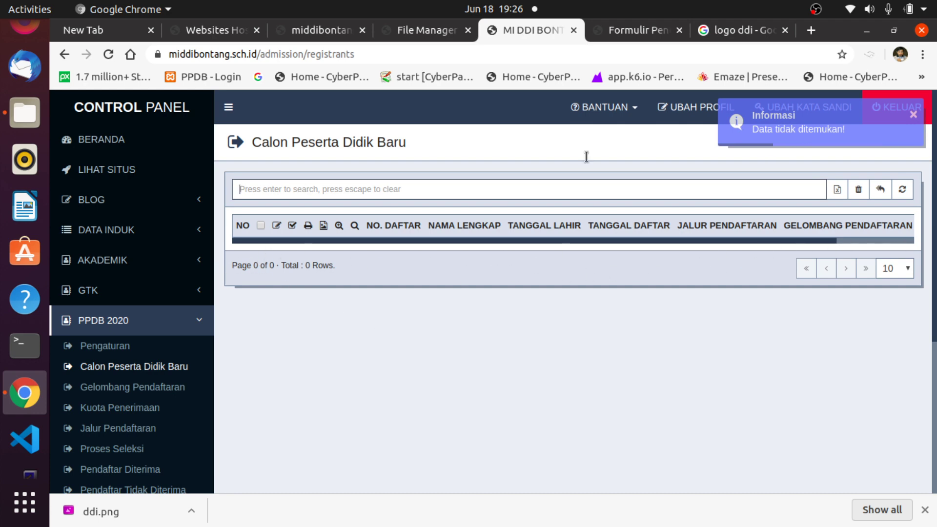
{"action": "scroll", "coordinate": [176, 364], "scroll_direction": "down", "scroll_amount": 4}
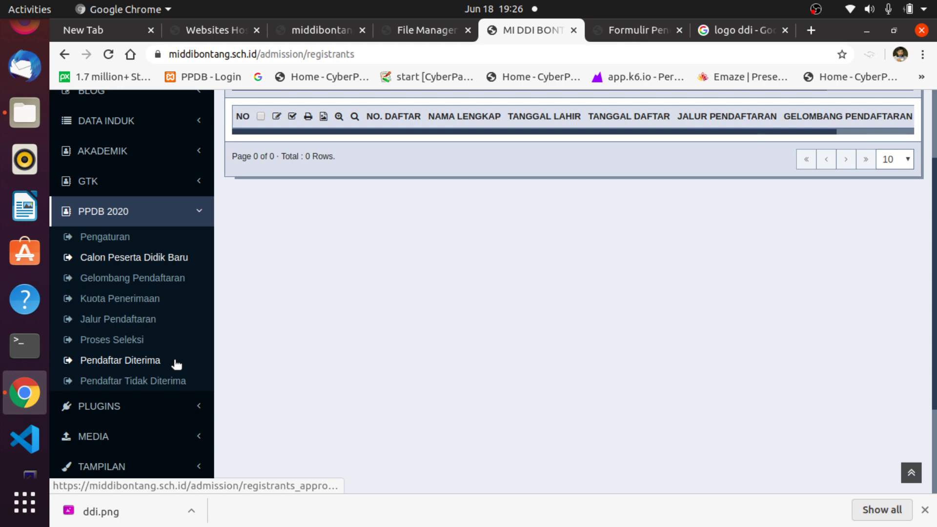
{"action": "scroll", "coordinate": [176, 366], "scroll_direction": "up", "scroll_amount": 6}
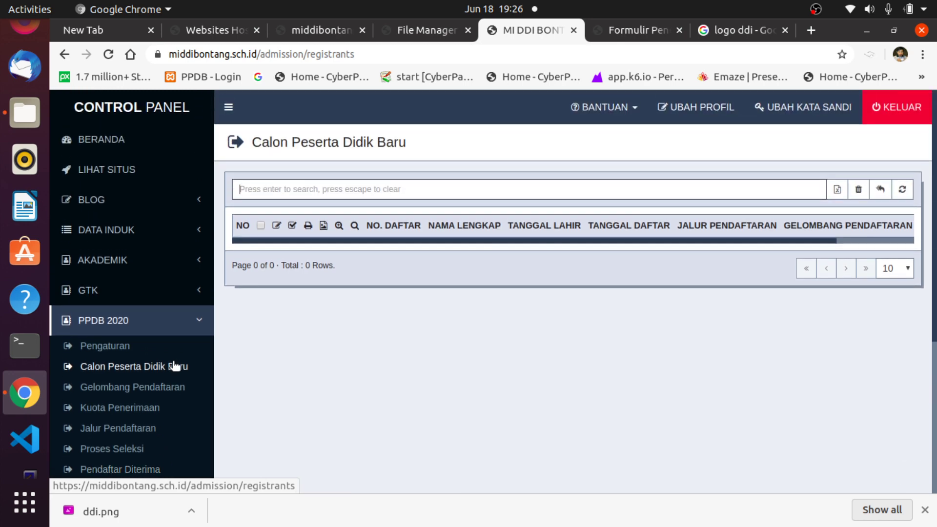
{"action": "scroll", "coordinate": [176, 366], "scroll_direction": "down", "scroll_amount": 4}
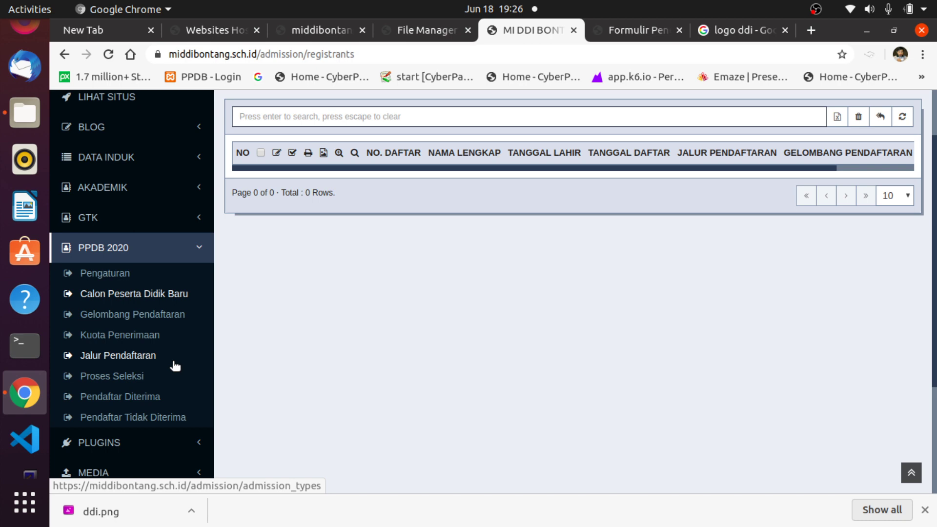
Start a new registration wave on Gelombang Pendaftaran, try the date picker, then cancel.
{"action": "left_click", "coordinate": [119, 315]}
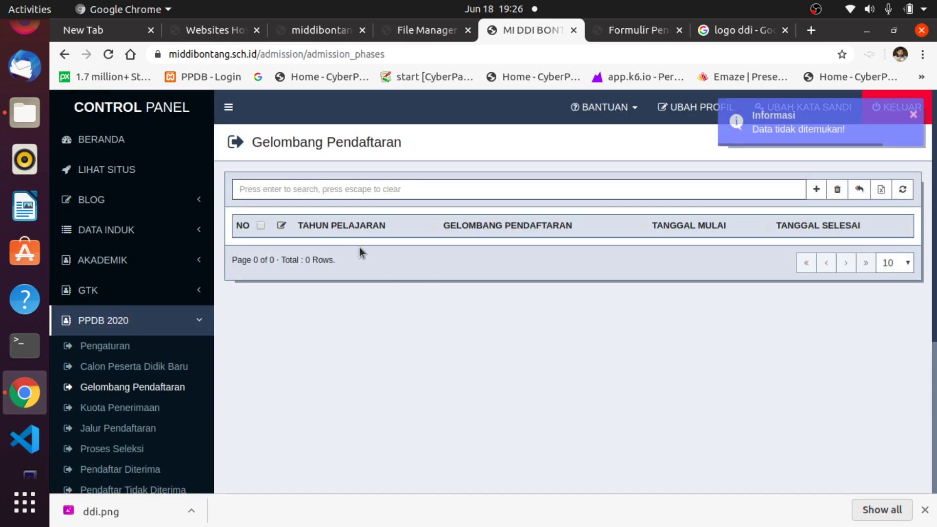
{"action": "left_click", "coordinate": [817, 190]}
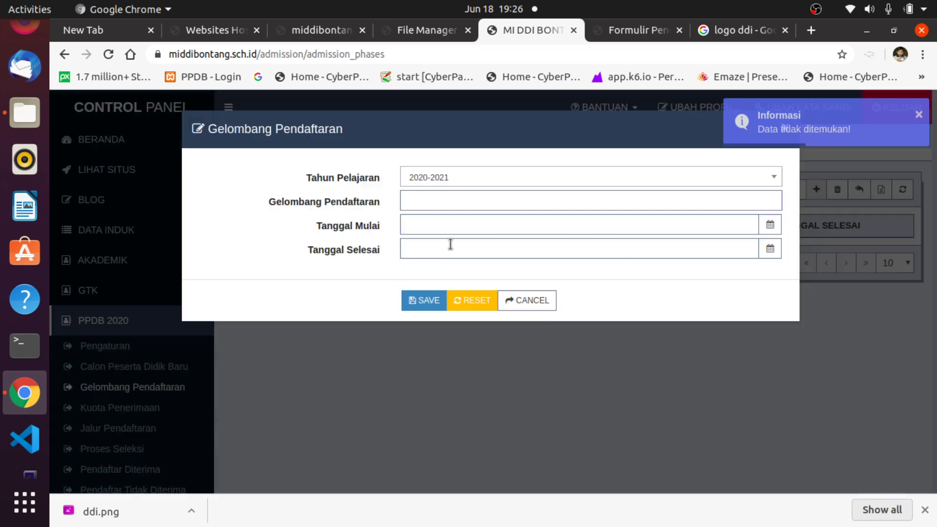
{"action": "left_click", "coordinate": [466, 198]}
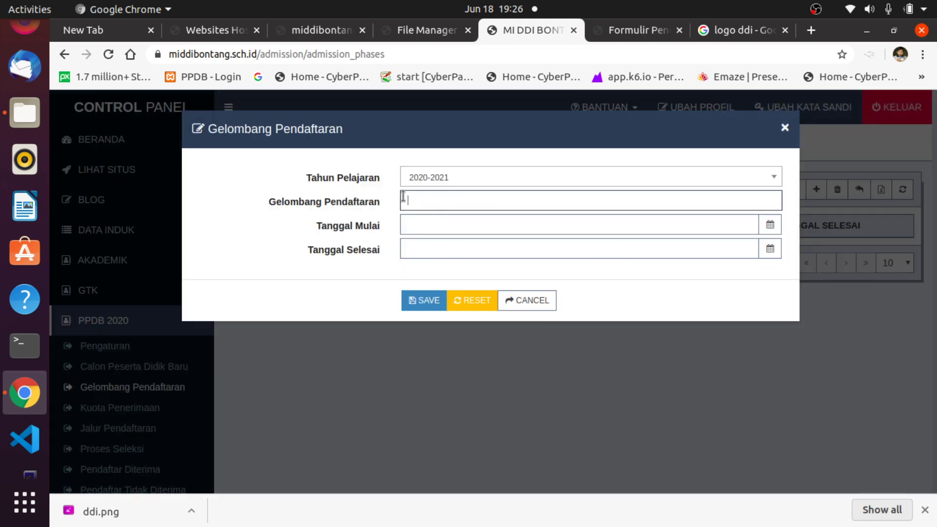
{"action": "left_click", "coordinate": [511, 225]}
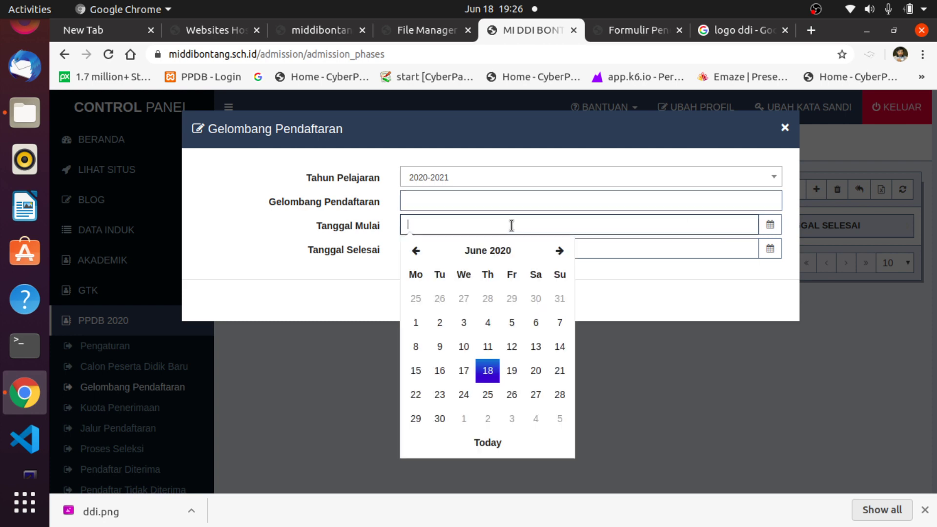
{"action": "left_click", "coordinate": [644, 244]}
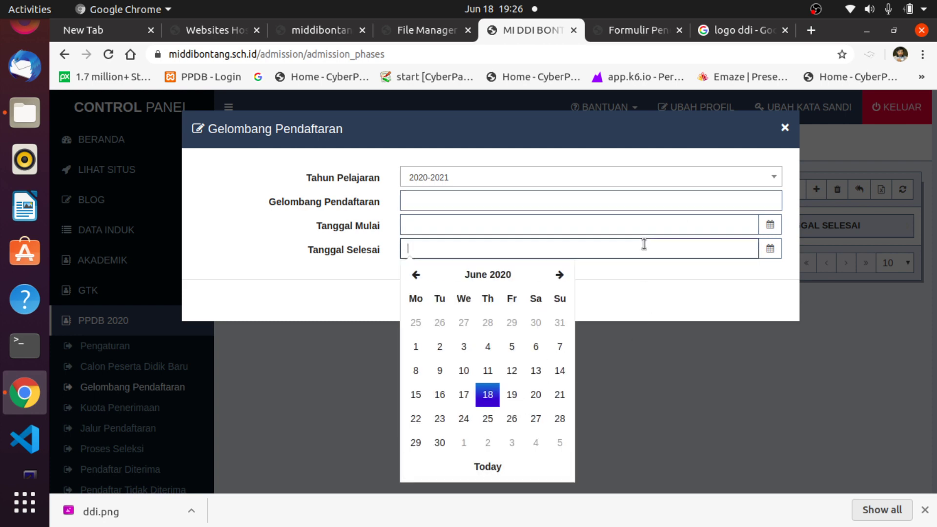
{"action": "left_click", "coordinate": [672, 297]}
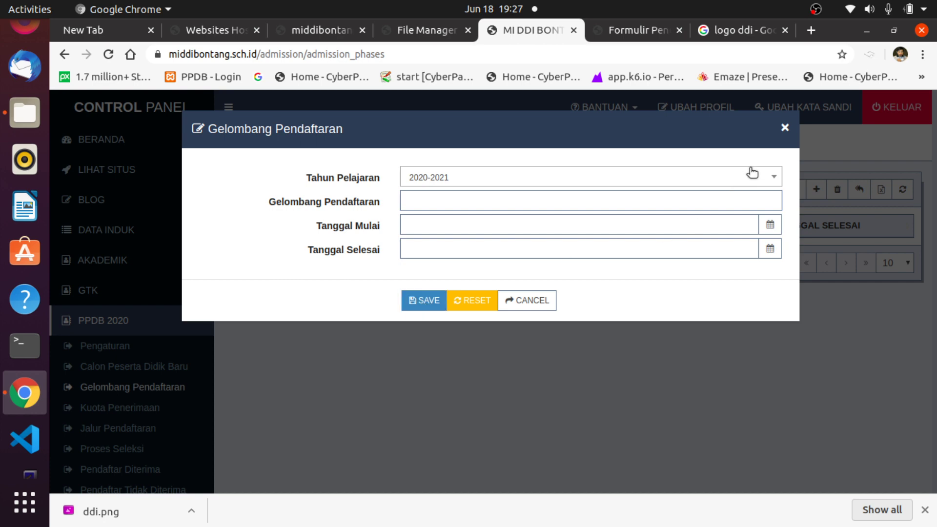
{"action": "left_click", "coordinate": [785, 128]}
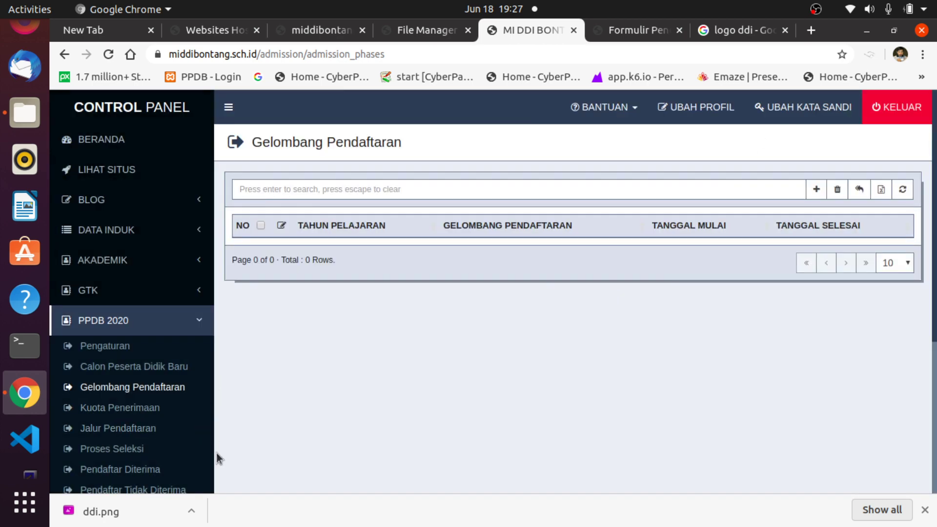
Start a new quota on Kuota Penerimaan, check the Jalur Pendaftaran dropdown, and close unsaved.
{"action": "left_click", "coordinate": [146, 407]}
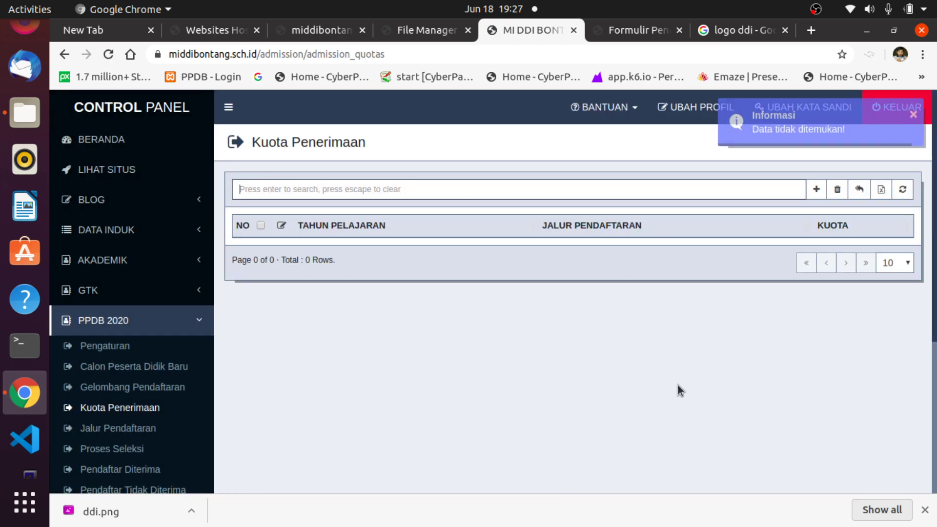
{"action": "left_click", "coordinate": [815, 189]}
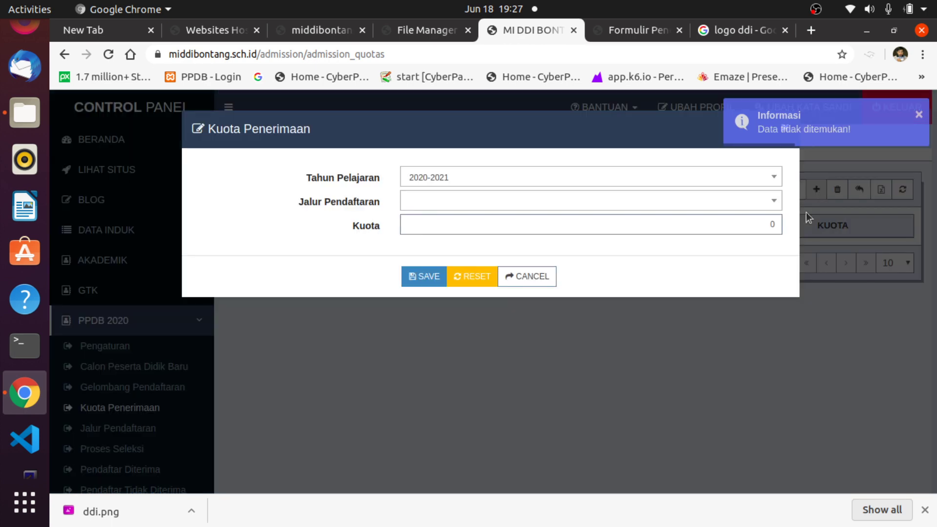
{"action": "left_click", "coordinate": [740, 201]}
{"action": "left_click", "coordinate": [740, 200]}
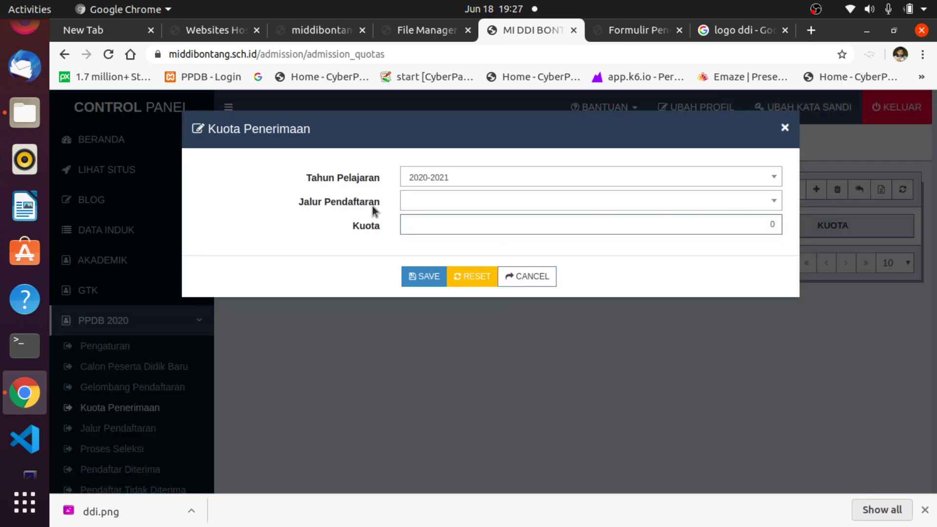
{"action": "left_click", "coordinate": [785, 128]}
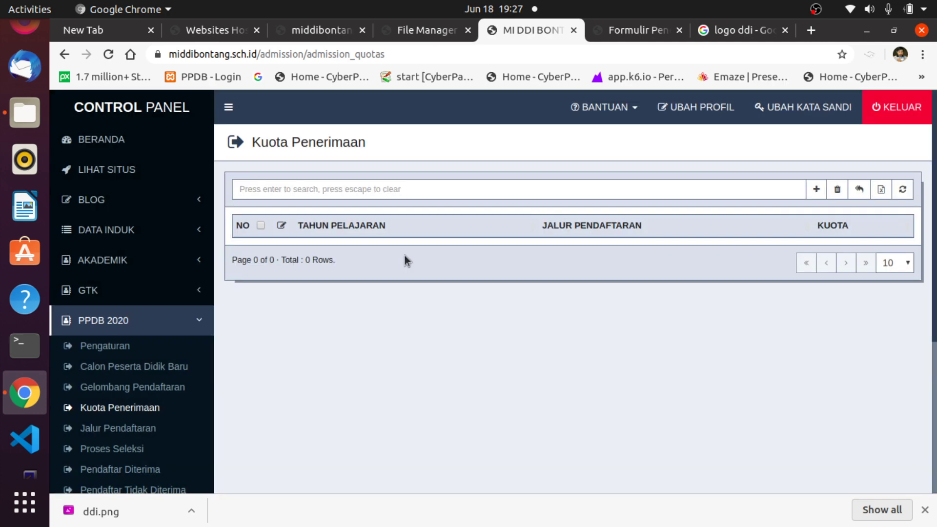
{"action": "scroll", "coordinate": [195, 352], "scroll_direction": "down", "scroll_amount": 3}
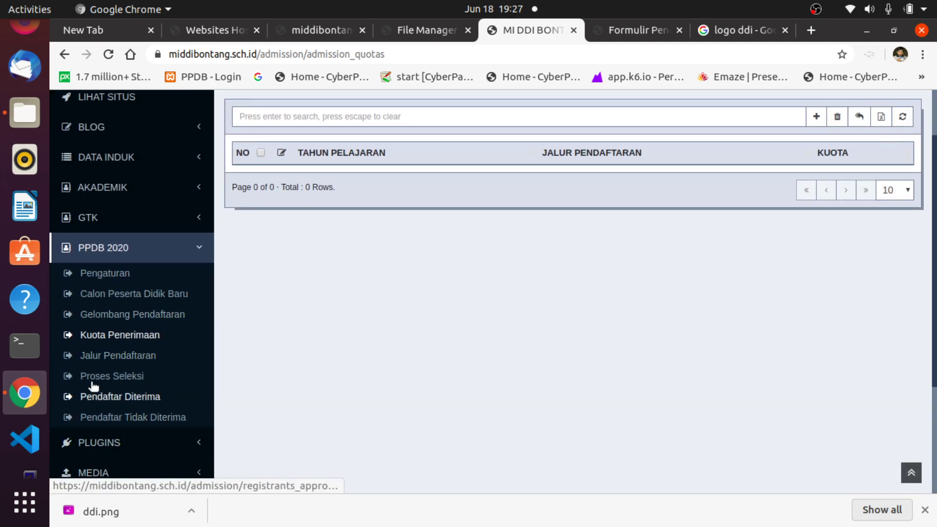
Begin adding admission path Umum on Jalur Pendaftaran, then close the form unsaved.
{"action": "left_click", "coordinate": [101, 356]}
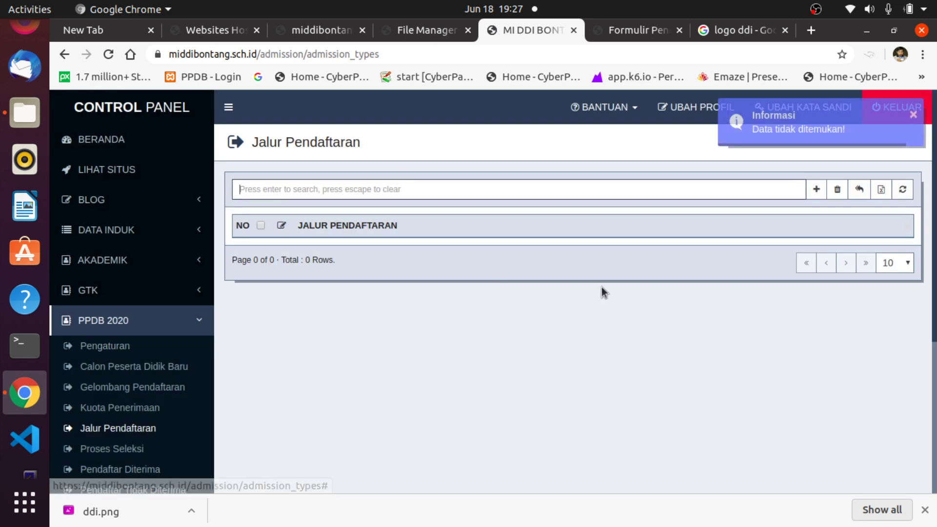
{"action": "left_click", "coordinate": [816, 190]}
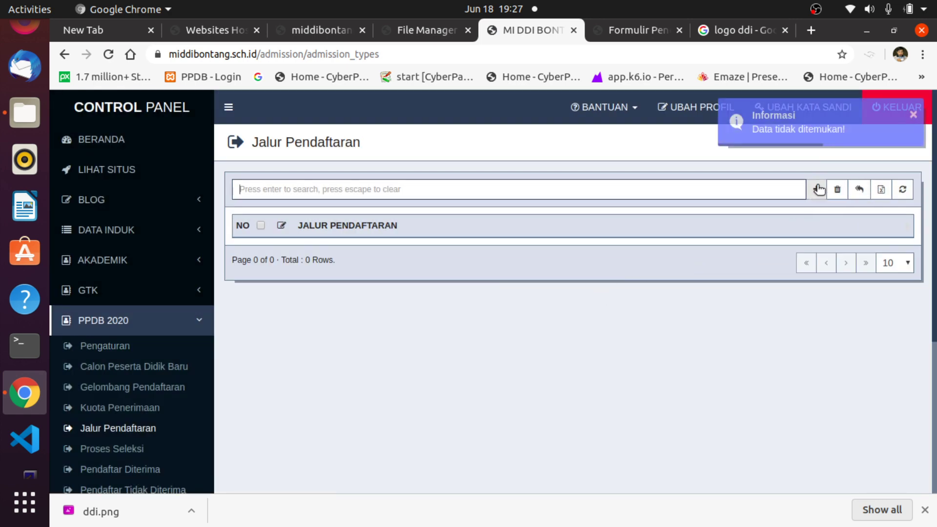
{"action": "left_click", "coordinate": [453, 179]}
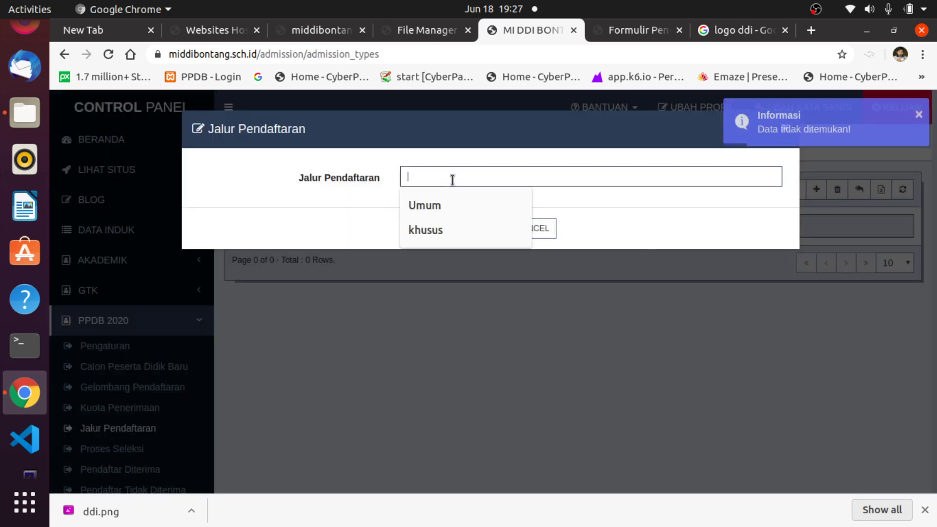
{"action": "left_click", "coordinate": [451, 202]}
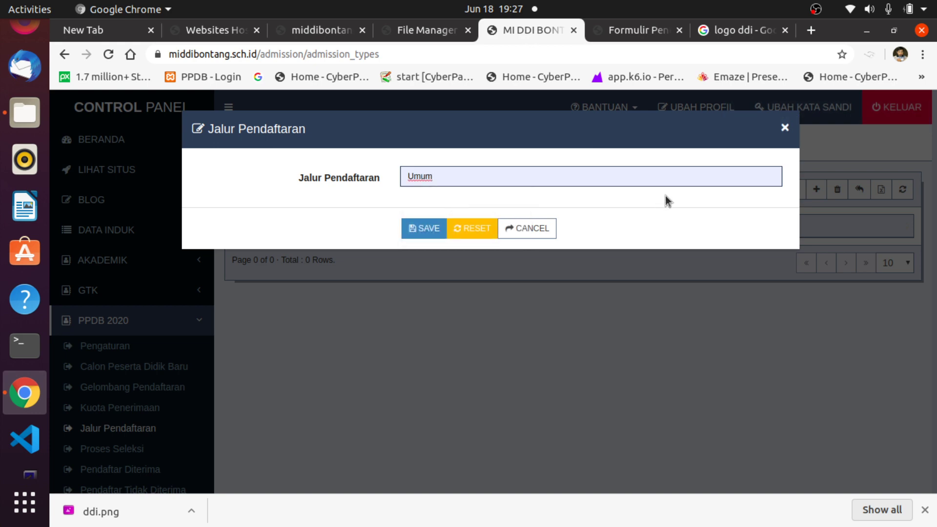
{"action": "left_click_drag", "start_coordinate": [482, 181], "coordinate": [321, 182]}
{"action": "left_click", "coordinate": [784, 127]}
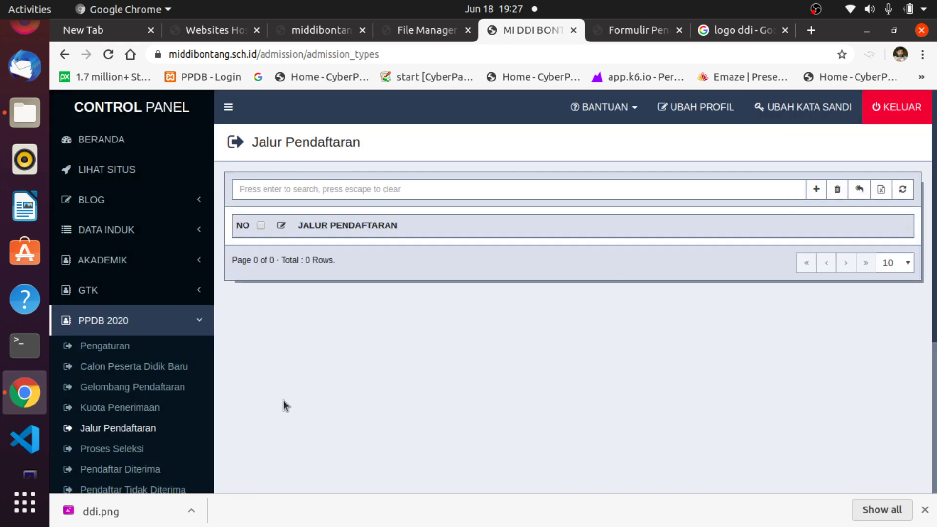
Begin a registration wave, open and dismiss the Tanggal Mulai calendar, and close unsaved.
{"action": "left_click", "coordinate": [133, 388]}
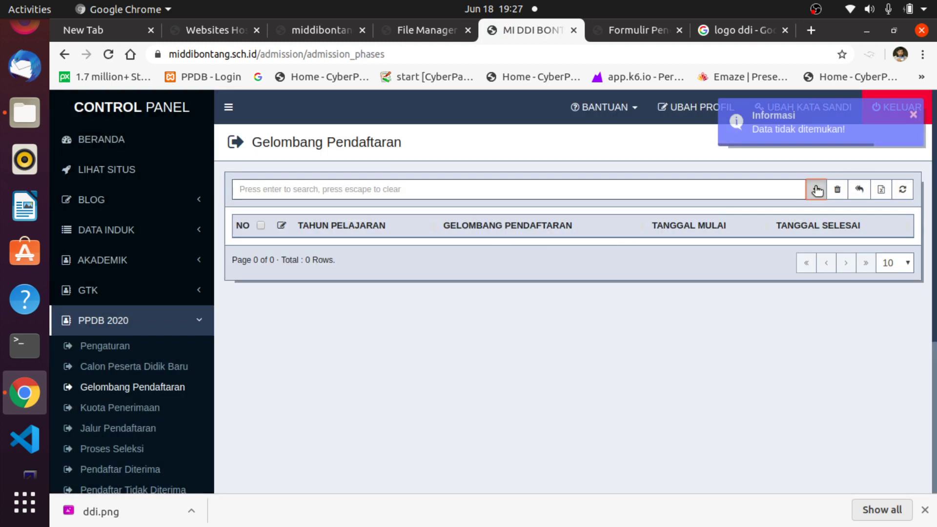
{"action": "left_click", "coordinate": [814, 188]}
{"action": "left_click", "coordinate": [445, 203]}
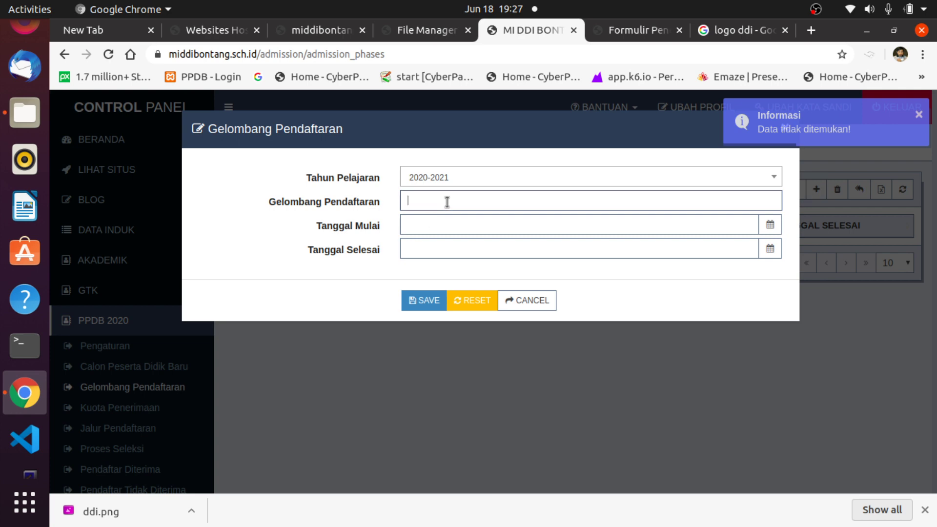
{"action": "left_click", "coordinate": [428, 221]}
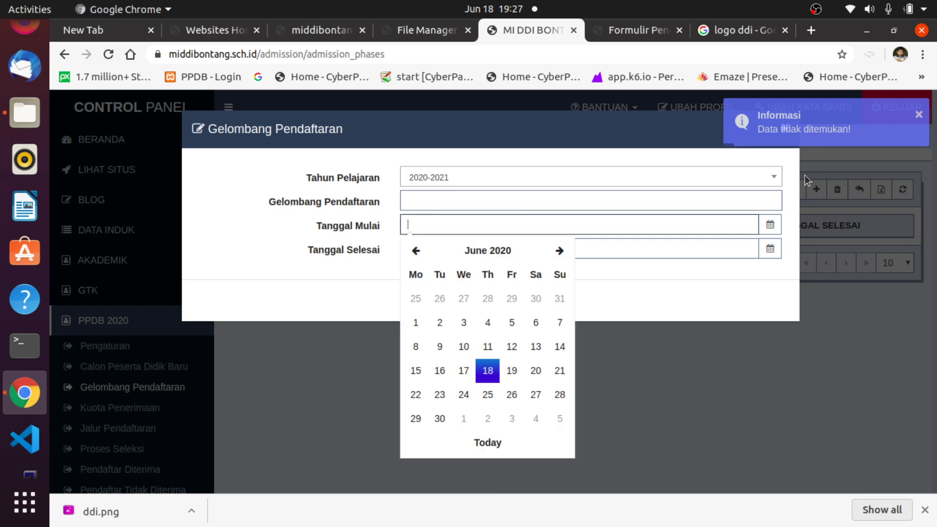
{"action": "left_click", "coordinate": [700, 320]}
{"action": "left_click", "coordinate": [786, 129]}
{"action": "scroll", "coordinate": [178, 412], "scroll_direction": "down", "scroll_amount": 2}
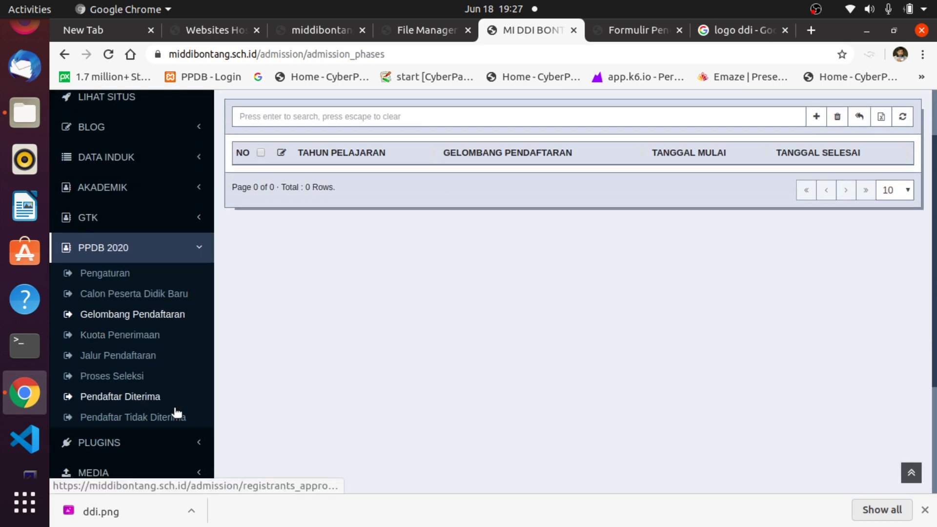
Open Proses Seleksi and check its empty Jalur Pendaftaran filter list.
{"action": "left_click", "coordinate": [125, 376]}
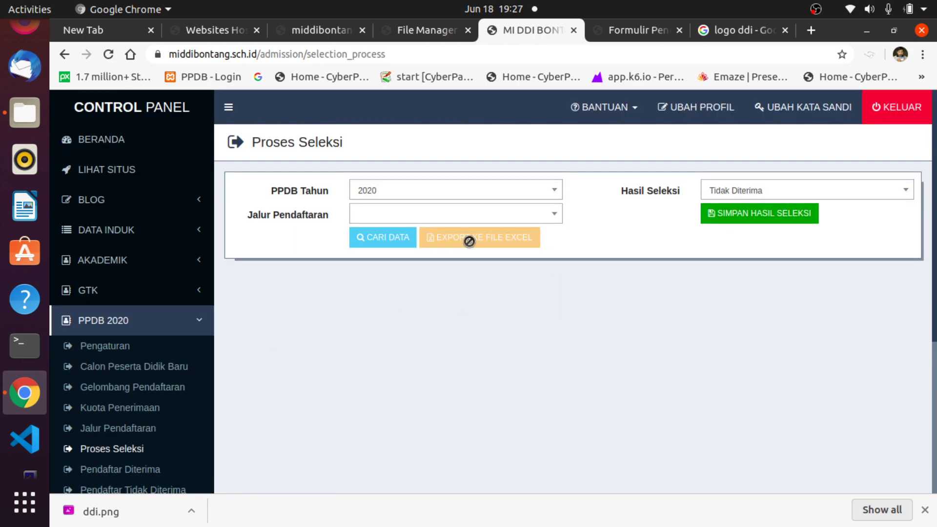
{"action": "left_click", "coordinate": [554, 215]}
{"action": "left_click", "coordinate": [553, 217]}
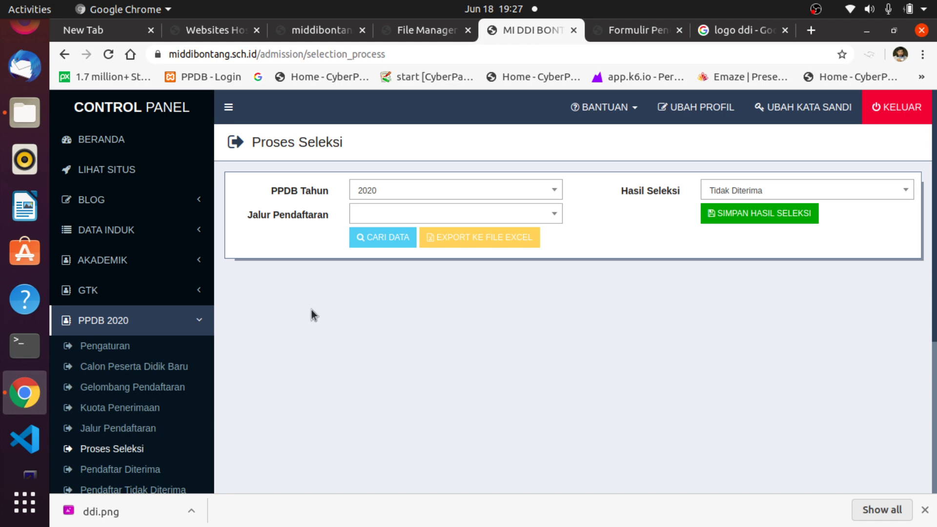
{"action": "scroll", "coordinate": [219, 449], "scroll_direction": "down", "scroll_amount": 3}
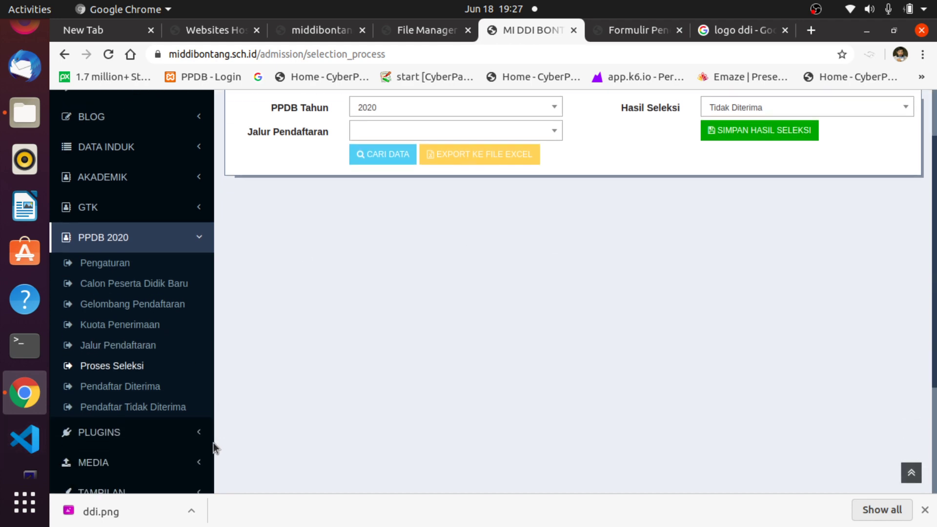
{"action": "scroll", "coordinate": [213, 443], "scroll_direction": "down", "scroll_amount": 1}
{"action": "scroll", "coordinate": [128, 371], "scroll_direction": "down", "scroll_amount": 1}
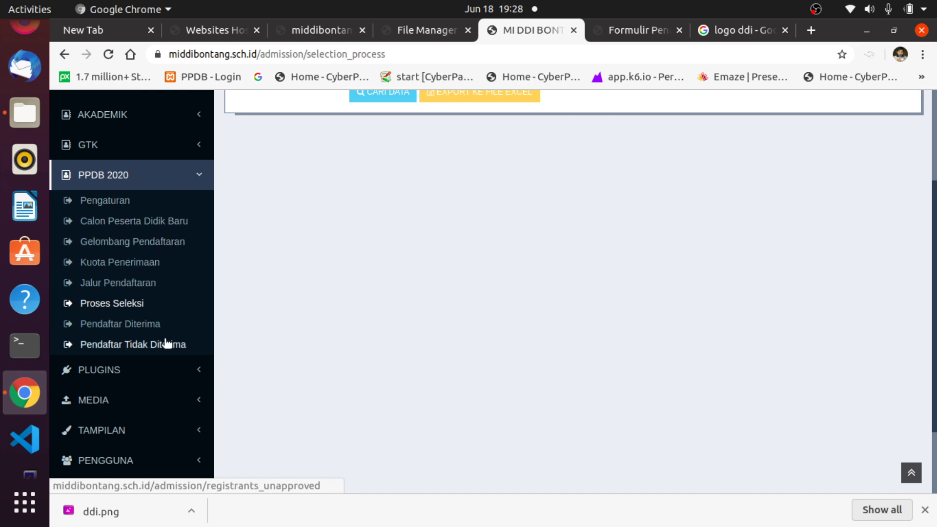
{"action": "scroll", "coordinate": [250, 365], "scroll_direction": "down", "scroll_amount": 2}
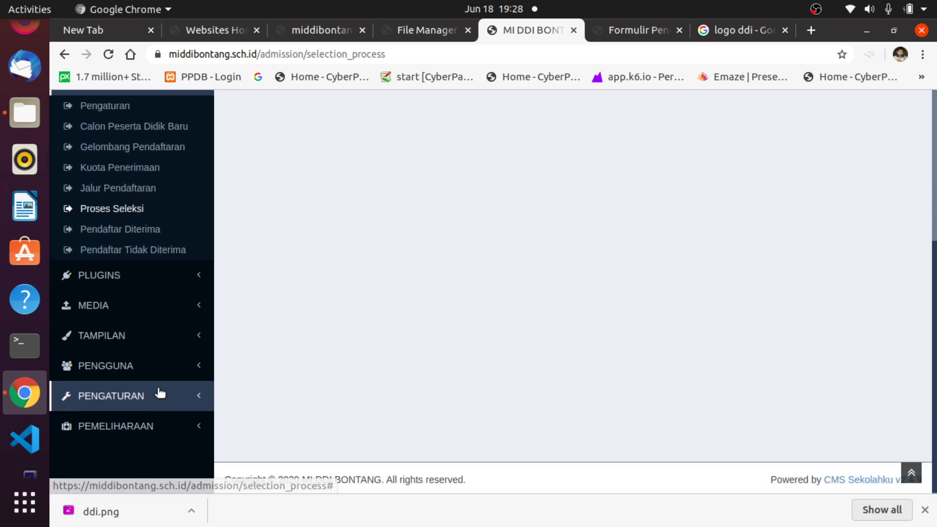
{"action": "scroll", "coordinate": [159, 393], "scroll_direction": "up", "scroll_amount": 5}
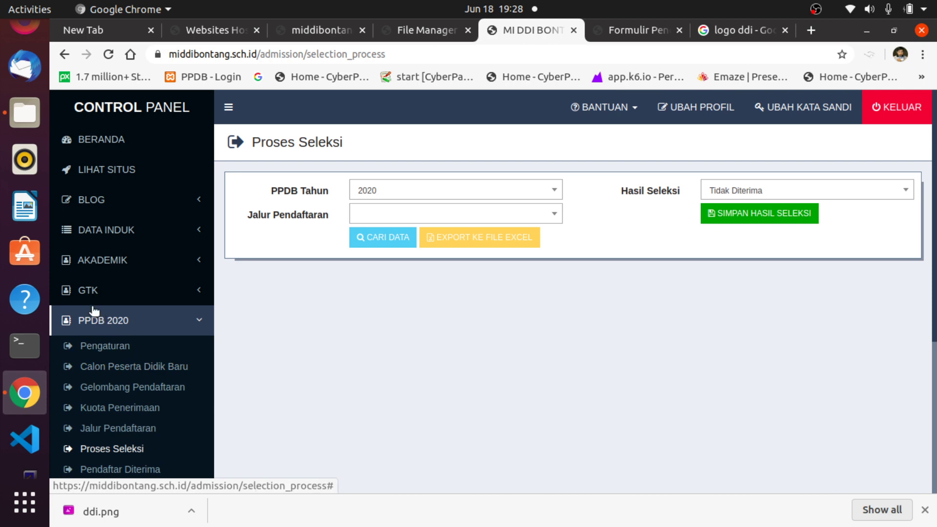
Collapse PPDB 2020, expand BLOG, and bring up the Formulir Penerimaan tab.
{"action": "left_click", "coordinate": [94, 312]}
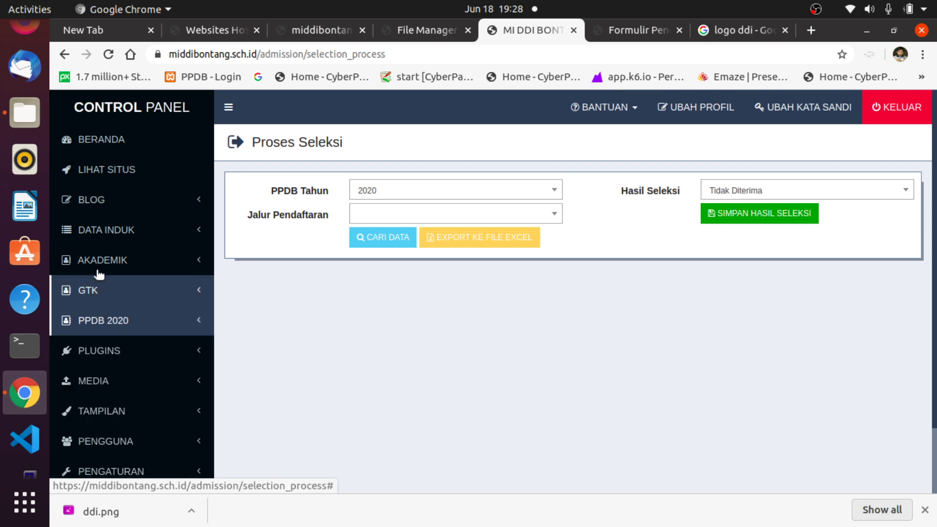
{"action": "left_click", "coordinate": [107, 207]}
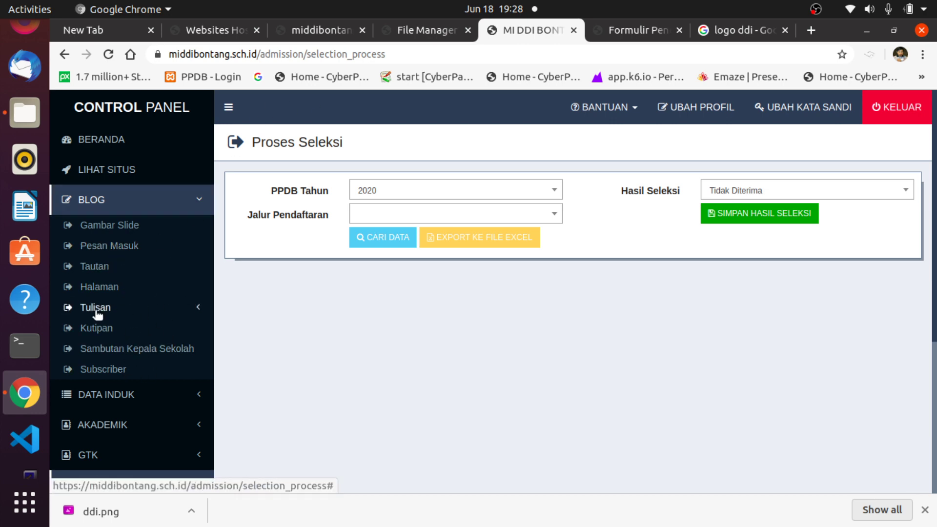
{"action": "left_click", "coordinate": [617, 33]}
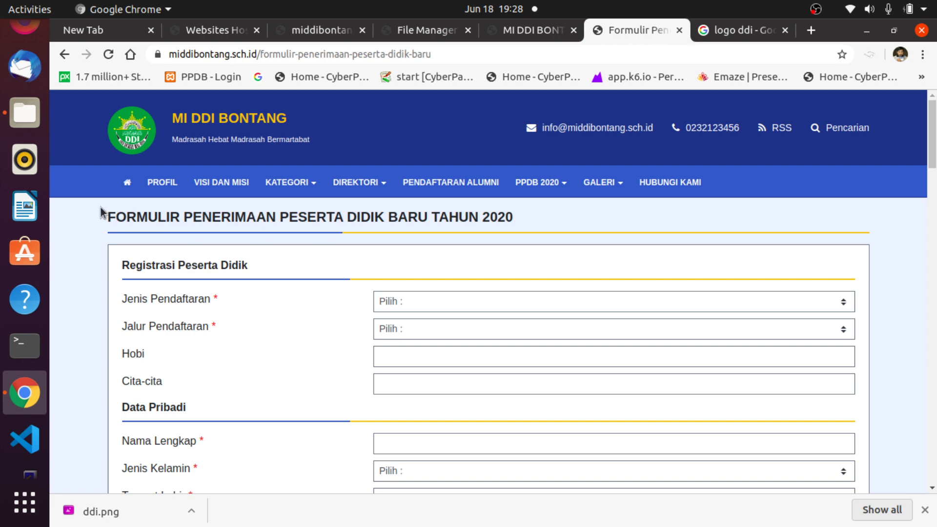
View the school homepage, then return to the control panel's BLOG section.
{"action": "left_click", "coordinate": [127, 182]}
{"action": "scroll", "coordinate": [673, 302], "scroll_direction": "down", "scroll_amount": 4}
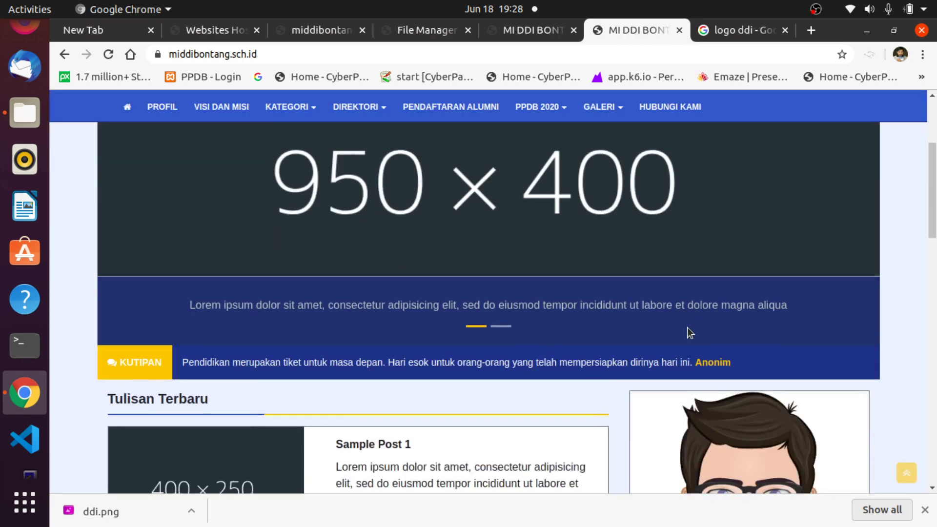
{"action": "scroll", "coordinate": [687, 327], "scroll_direction": "down", "scroll_amount": 5}
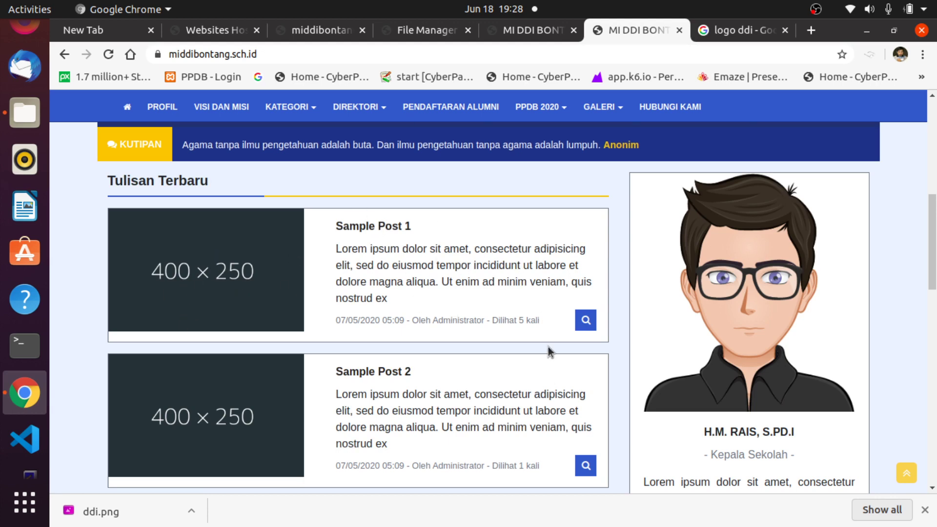
{"action": "left_click", "coordinate": [537, 30]}
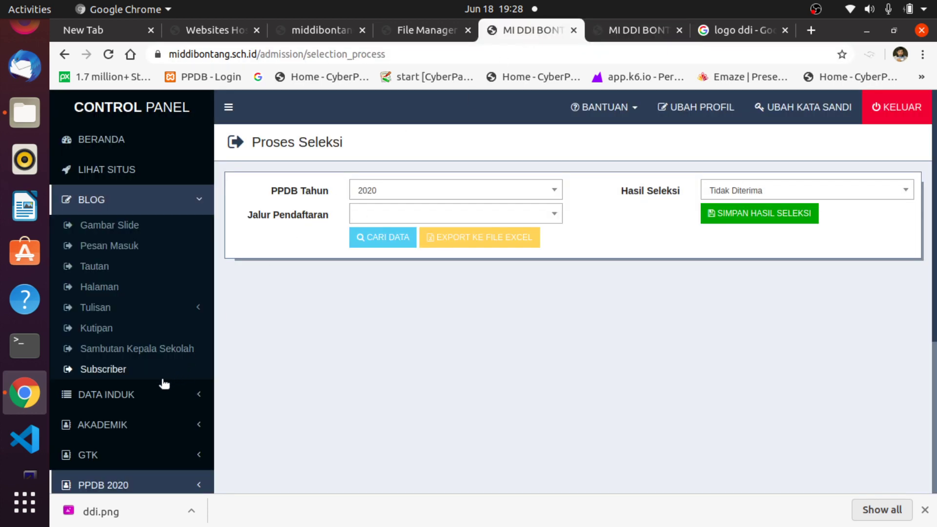
{"action": "left_click", "coordinate": [95, 199]}
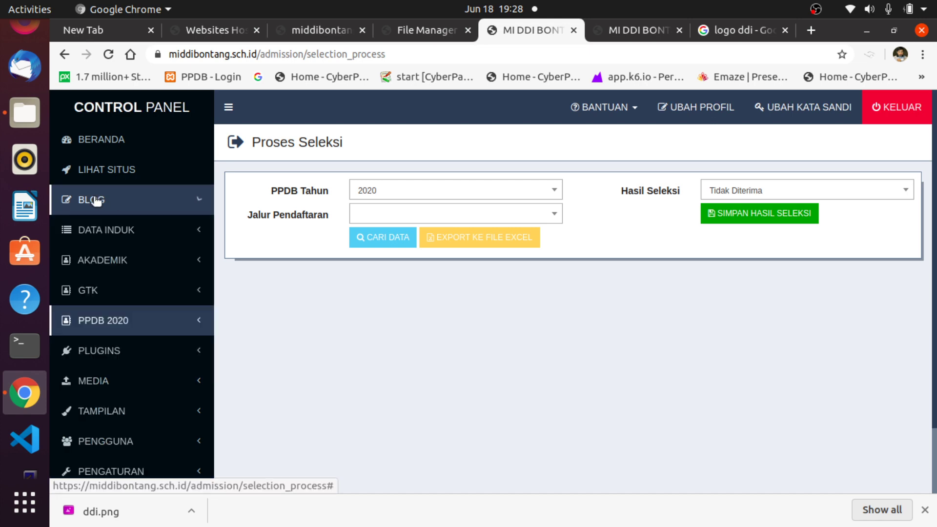
{"action": "left_click", "coordinate": [96, 200]}
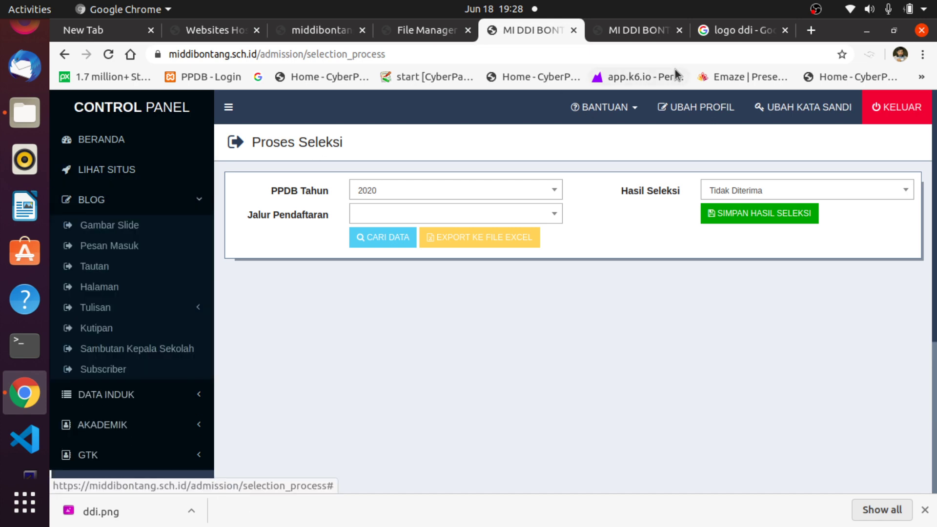
Recheck the homepage, then open BLOG > Gambar Slide in the control panel.
{"action": "left_click", "coordinate": [629, 30]}
{"action": "scroll", "coordinate": [594, 146], "scroll_direction": "up", "scroll_amount": 10}
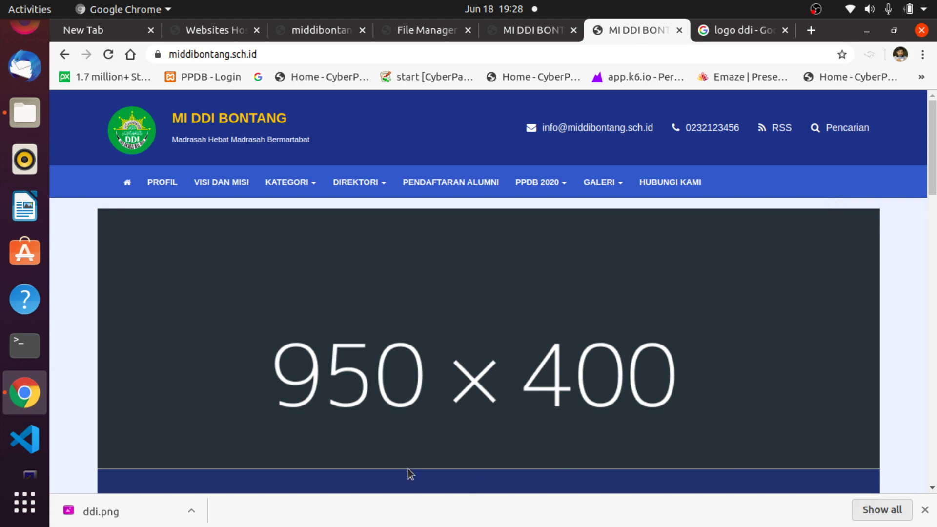
{"action": "scroll", "coordinate": [871, 312], "scroll_direction": "down", "scroll_amount": 3}
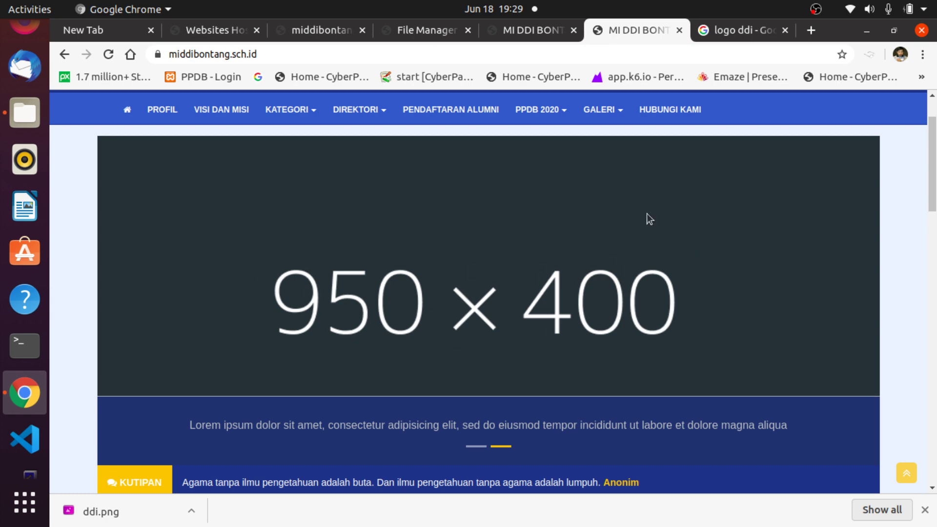
{"action": "left_click", "coordinate": [520, 32]}
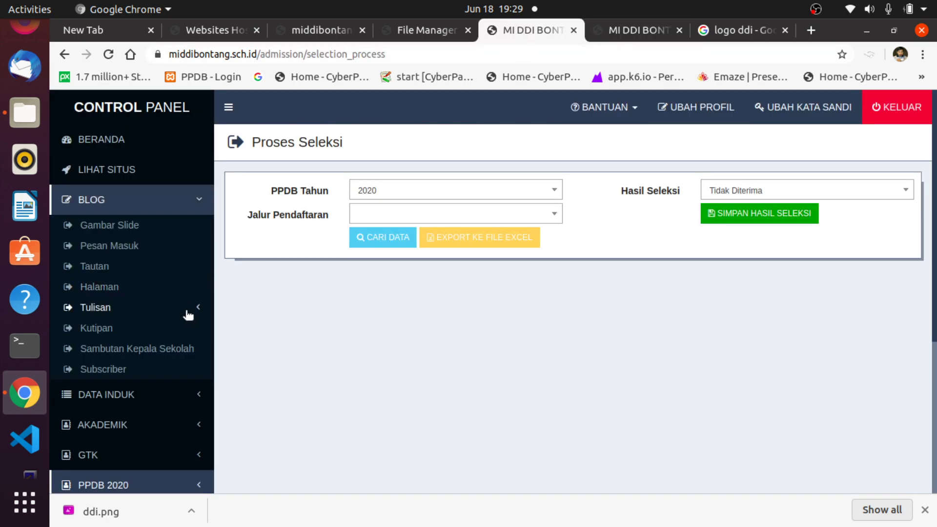
{"action": "left_click", "coordinate": [114, 226]}
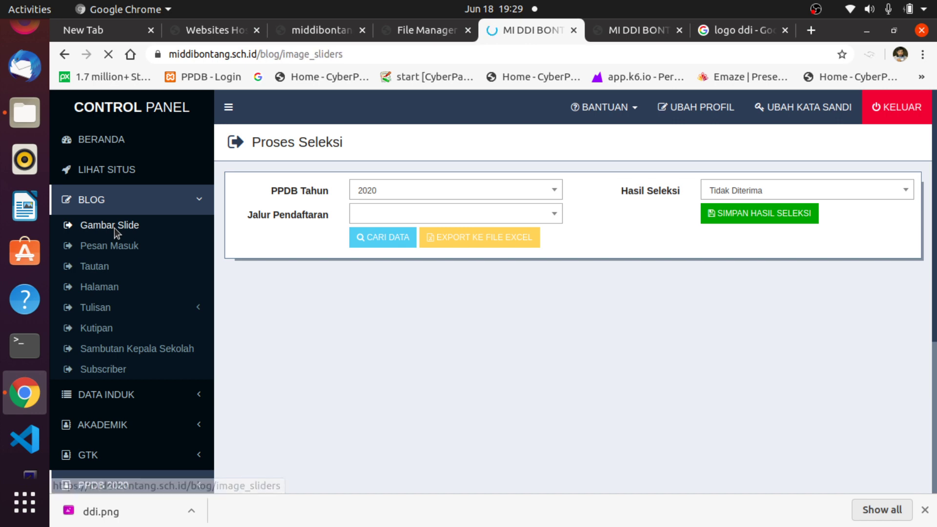
Check the homepage slider, reload Gambar Slide, and inspect the first slide's caption unchanged.
{"action": "left_click", "coordinate": [627, 31]}
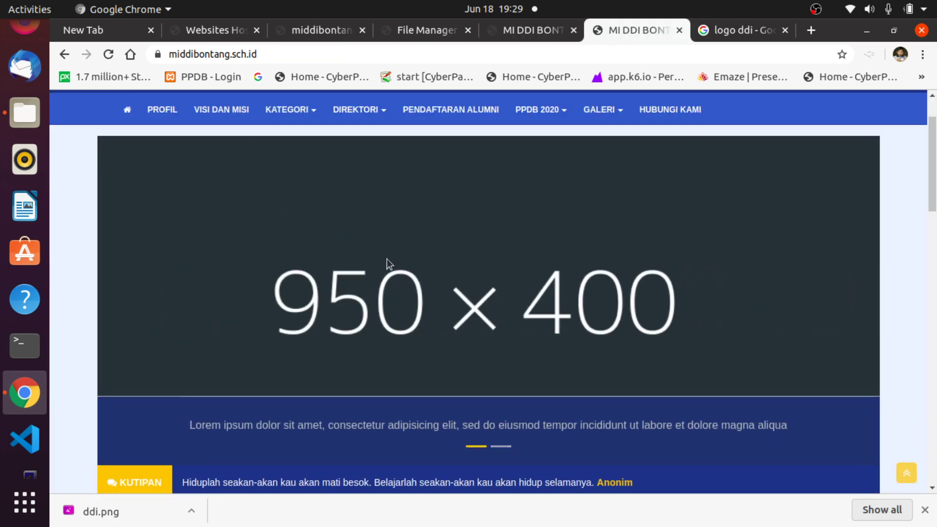
{"action": "left_click", "coordinate": [532, 30]}
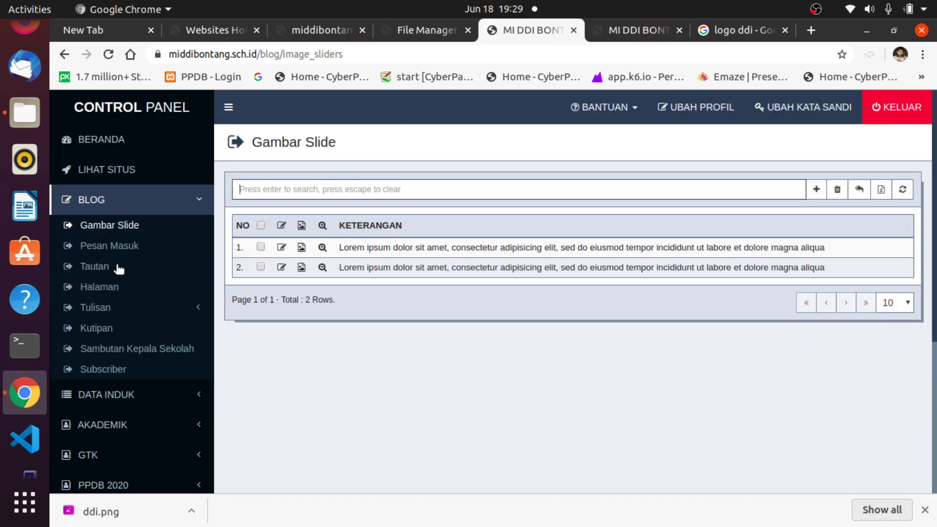
{"action": "left_click", "coordinate": [110, 228]}
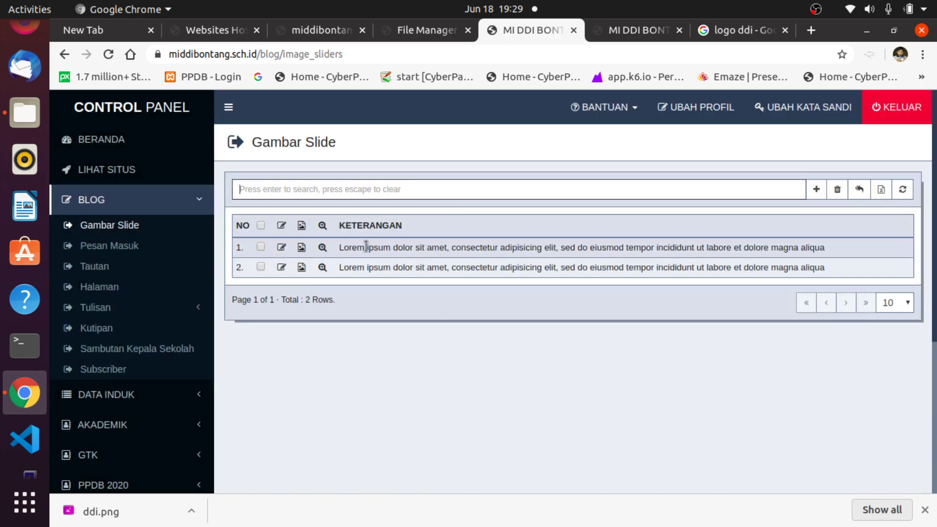
{"action": "left_click_drag", "start_coordinate": [344, 247], "coordinate": [844, 239]}
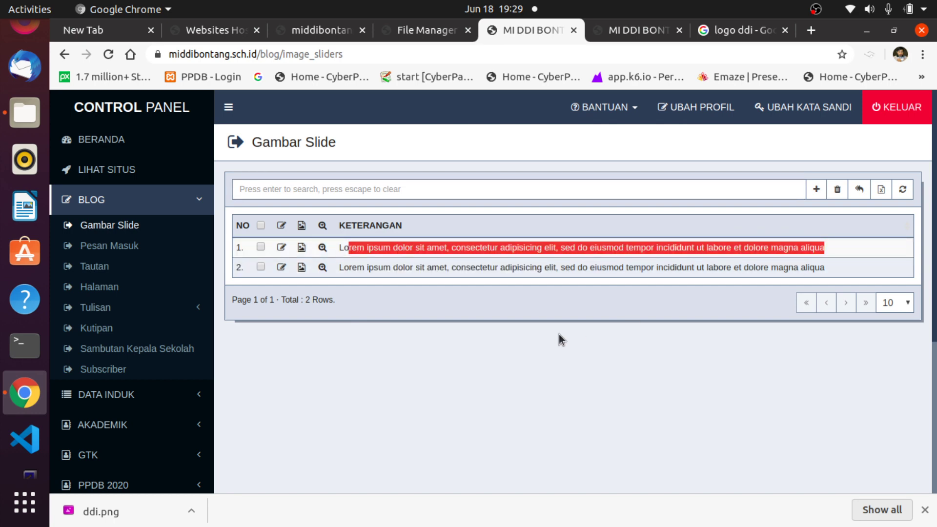
{"action": "left_click", "coordinate": [318, 298]}
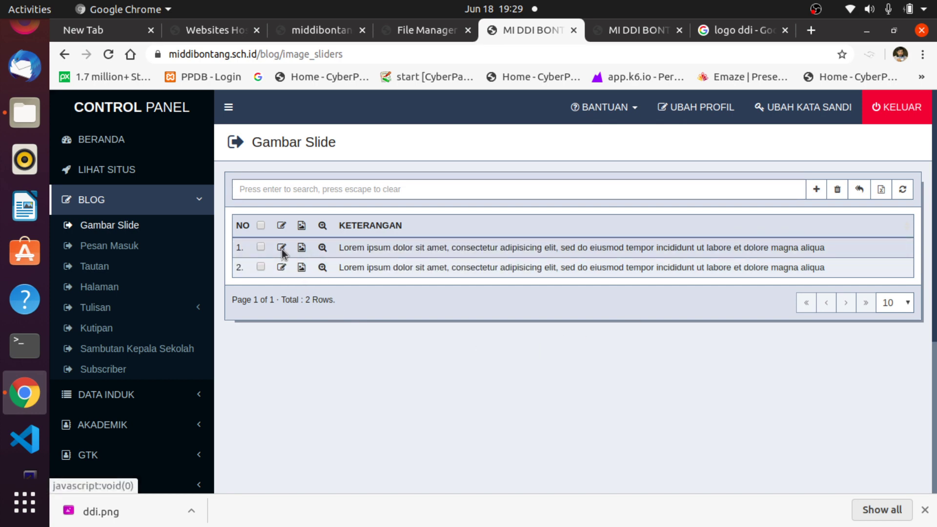
{"action": "left_click", "coordinate": [282, 247]}
{"action": "left_click_drag", "start_coordinate": [545, 189], "coordinate": [393, 179]}
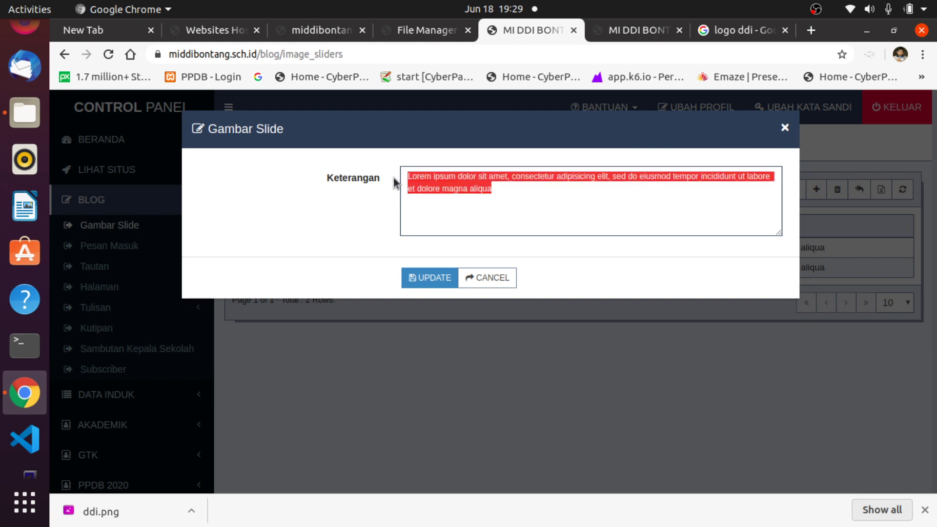
{"action": "left_click", "coordinate": [521, 192]}
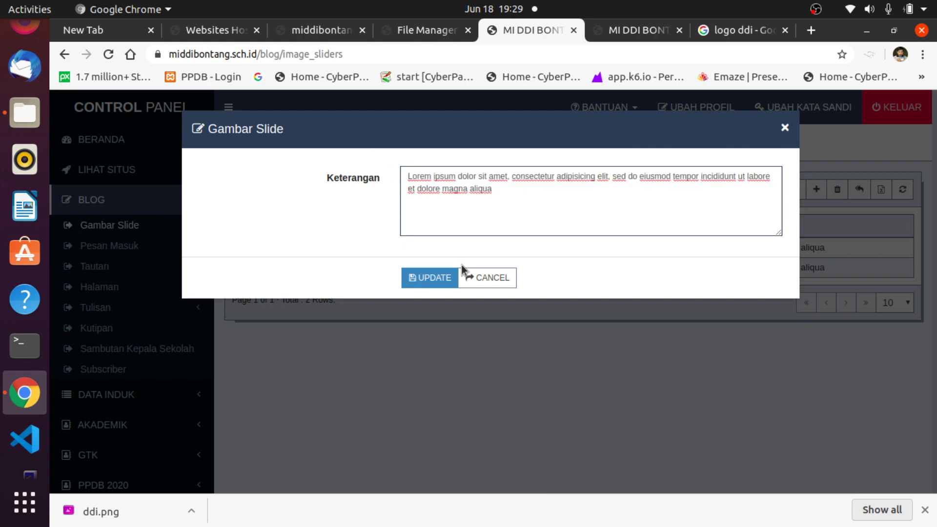
{"action": "left_click", "coordinate": [473, 277]}
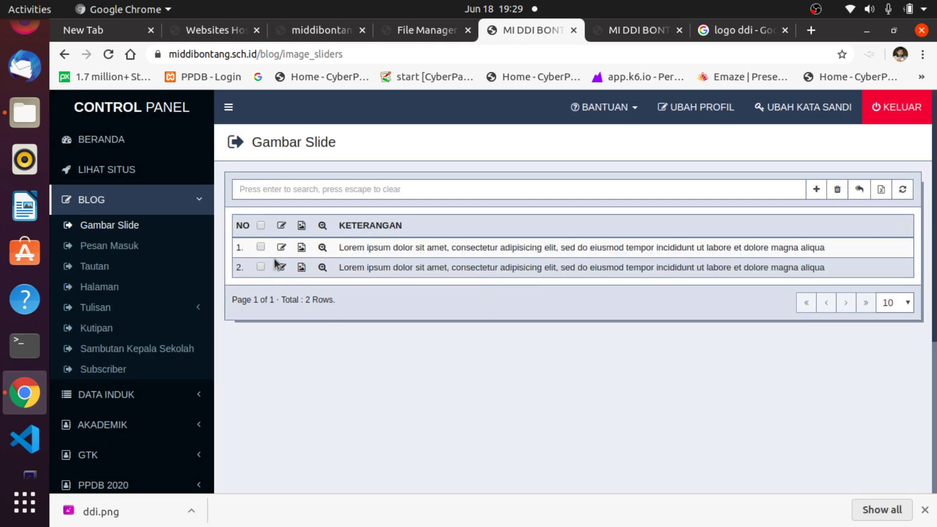
Upload WEB-ASSET/27319347-islam-wallpapers.jpg as the first slide's image and view the homepage.
{"action": "left_click", "coordinate": [301, 249]}
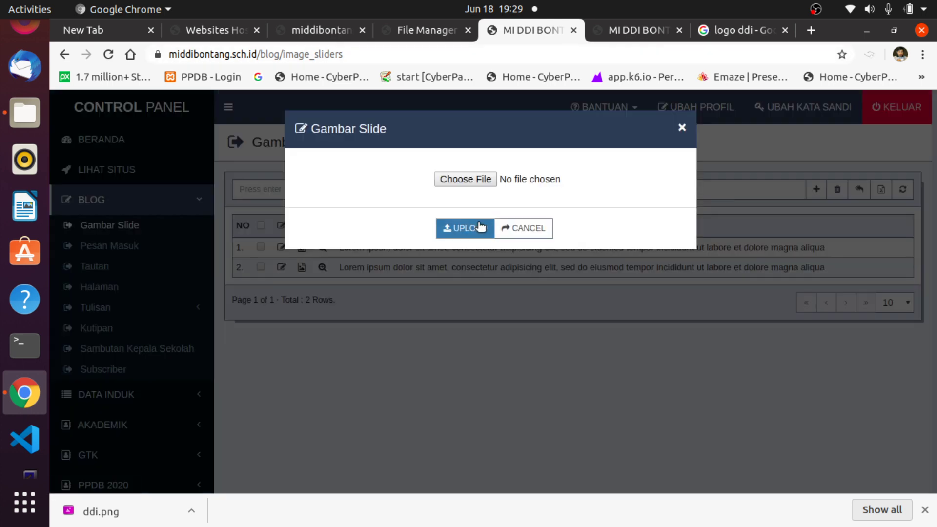
{"action": "left_click", "coordinate": [478, 178]}
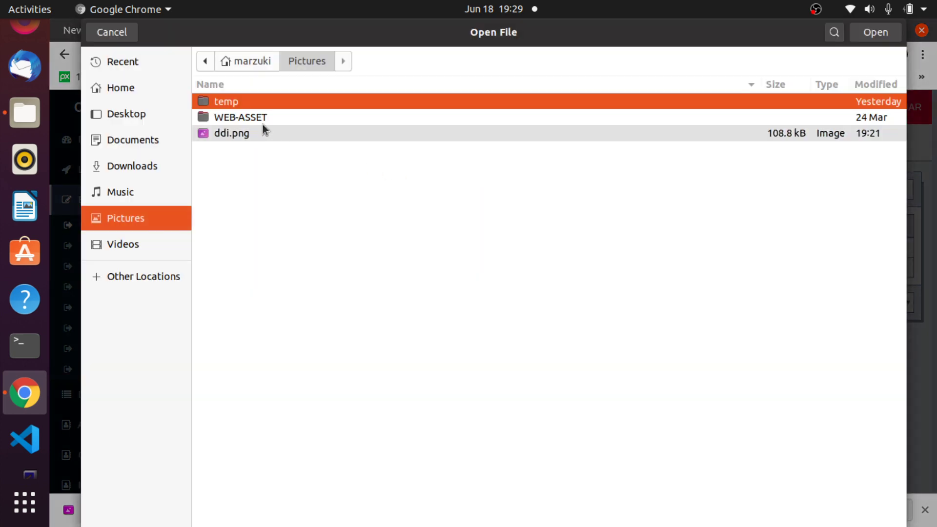
{"action": "double_click", "coordinate": [250, 117]}
{"action": "left_click", "coordinate": [230, 242]}
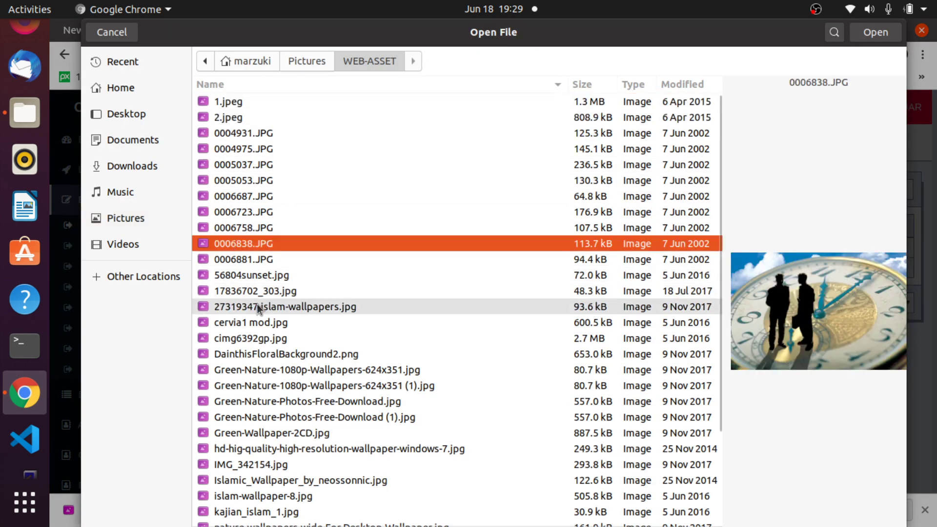
{"action": "left_click", "coordinate": [258, 306]}
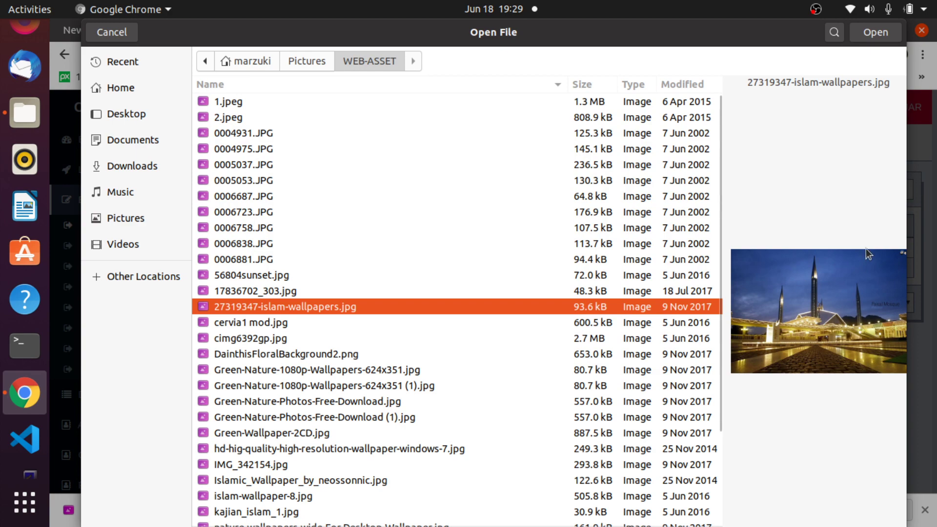
{"action": "left_click", "coordinate": [874, 33]}
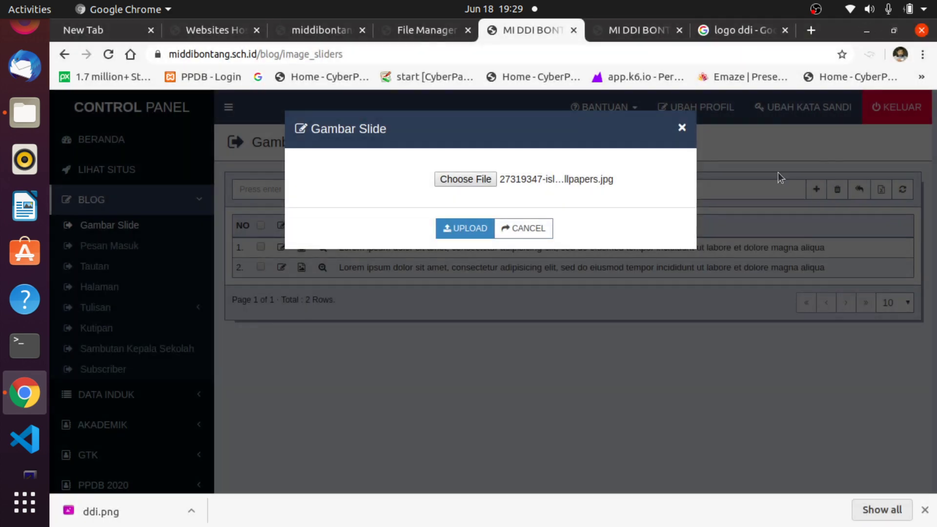
{"action": "left_click", "coordinate": [471, 229]}
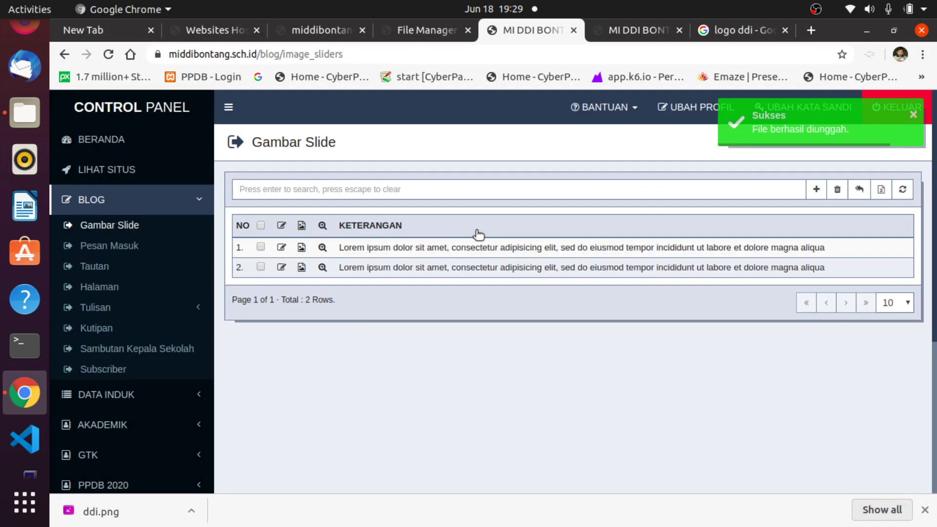
{"action": "left_click", "coordinate": [612, 31]}
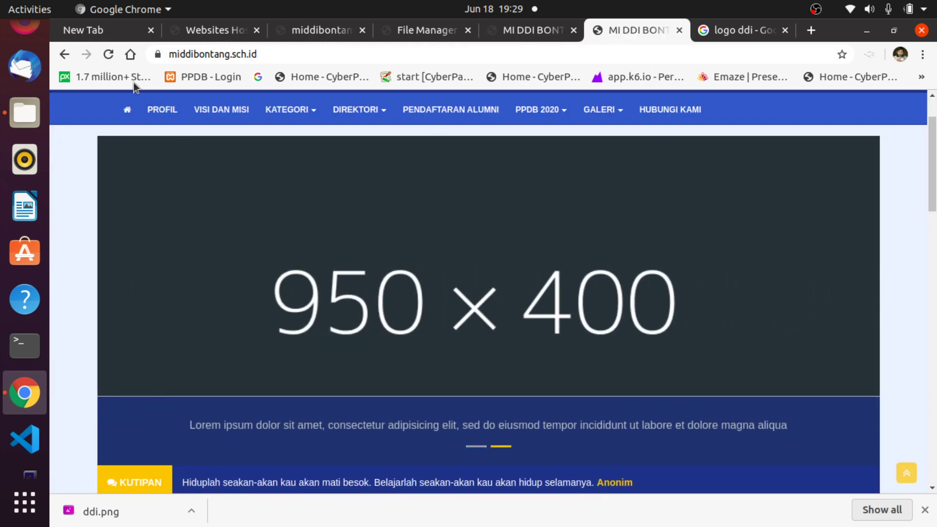
Reload the homepage to confirm the mosque slide, then return to the control panel.
{"action": "left_click", "coordinate": [109, 55]}
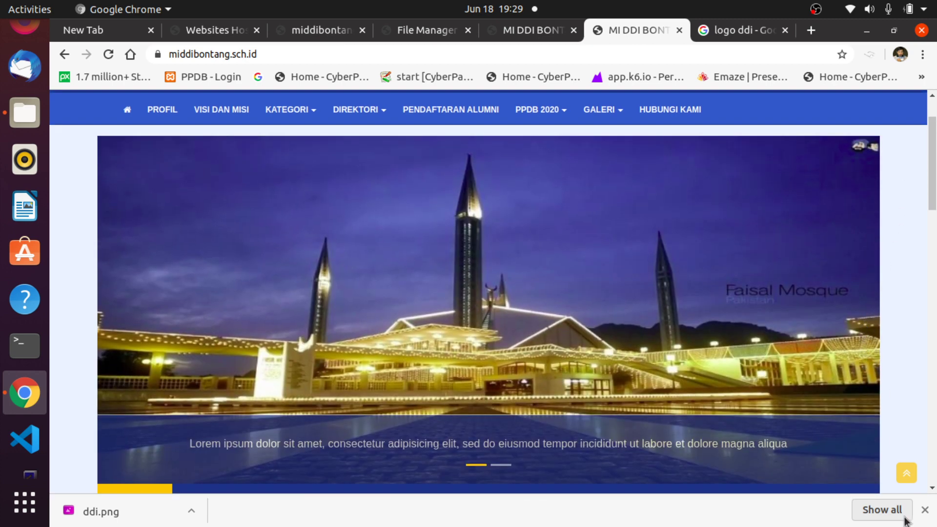
{"action": "left_click", "coordinate": [520, 29]}
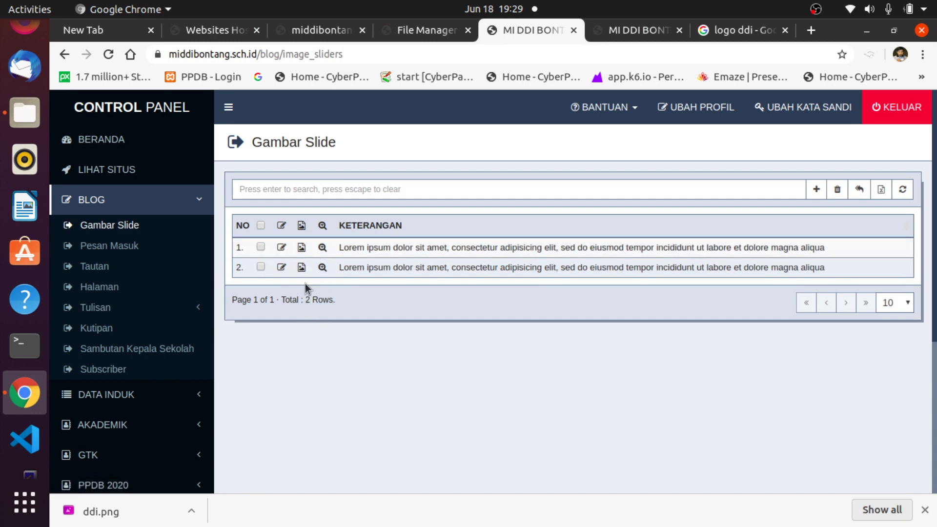
{"action": "left_click", "coordinate": [638, 31]}
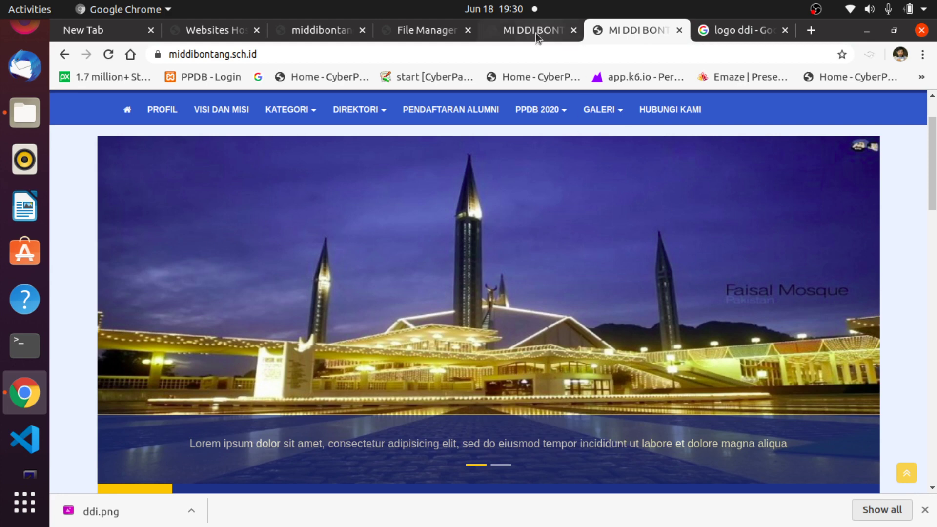
{"action": "left_click", "coordinate": [537, 31]}
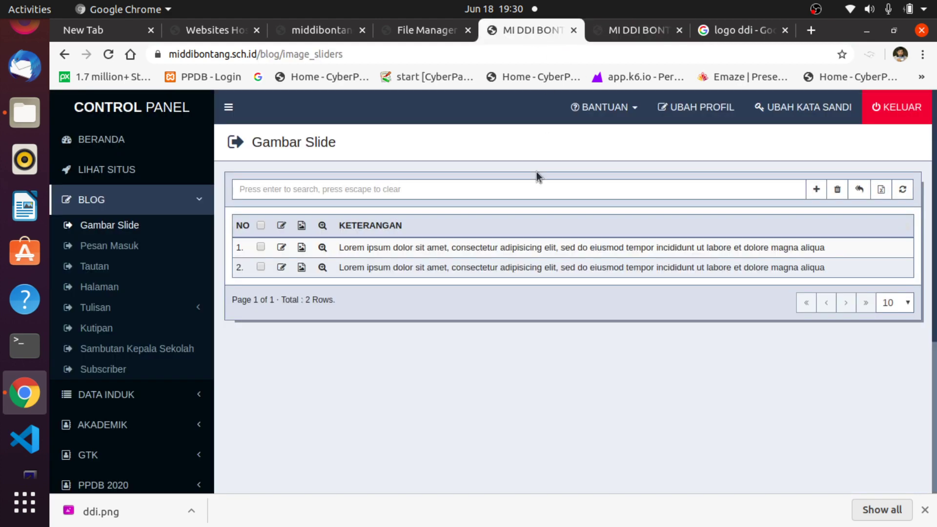
Upload Green-Nature-Photos-Free-Download.jpg as the second slide's image.
{"action": "left_click", "coordinate": [303, 267]}
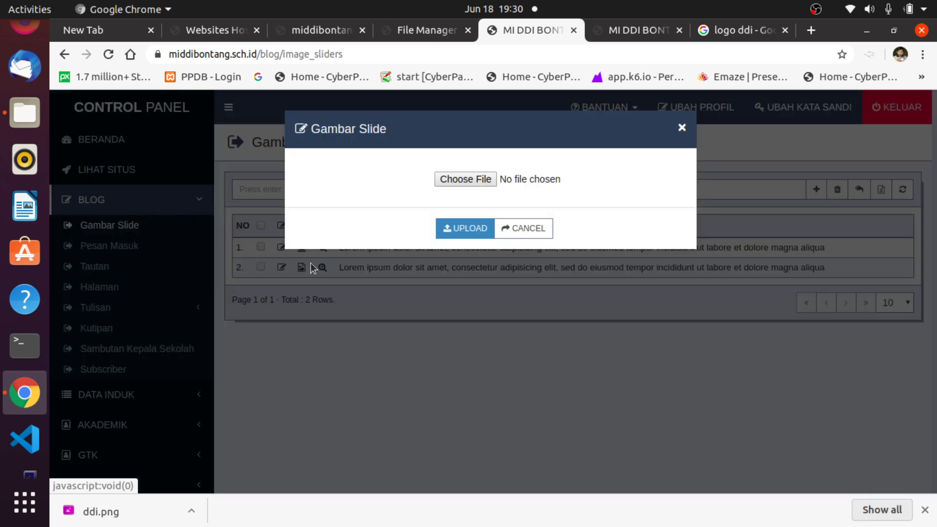
{"action": "left_click", "coordinate": [487, 179]}
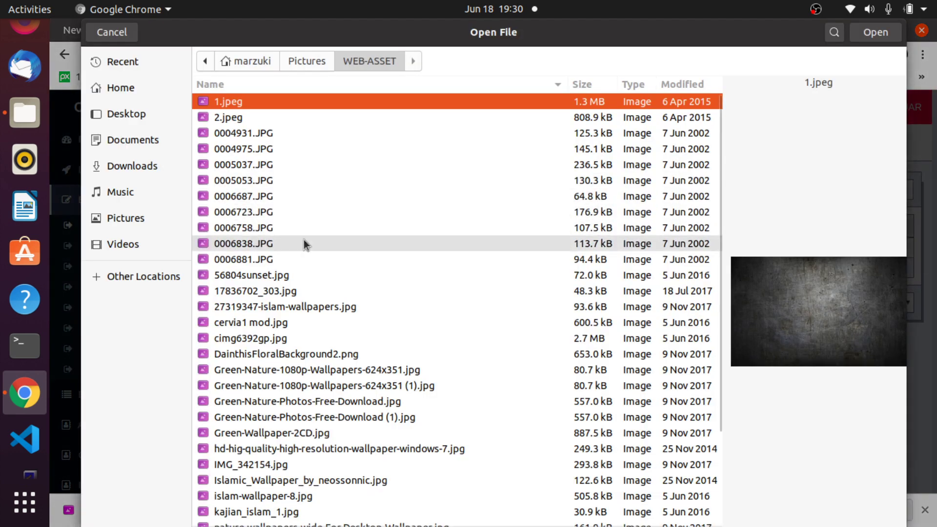
{"action": "left_click", "coordinate": [261, 276]}
{"action": "left_click", "coordinate": [264, 352]}
{"action": "left_click", "coordinate": [267, 375]}
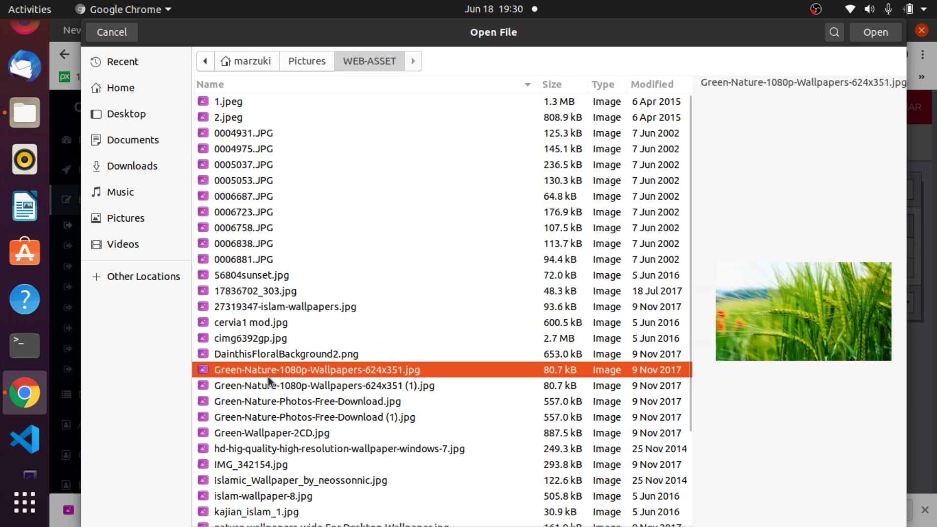
{"action": "left_click", "coordinate": [262, 406]}
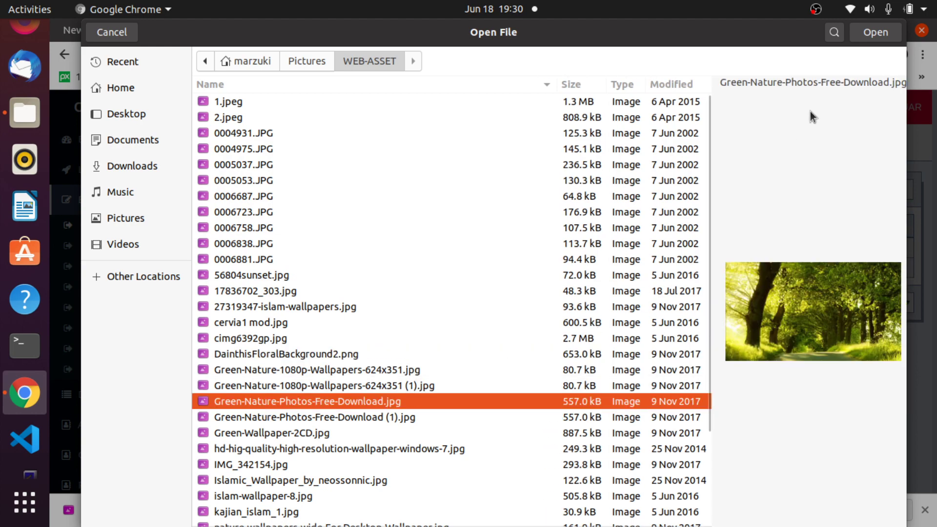
{"action": "left_click", "coordinate": [875, 33]}
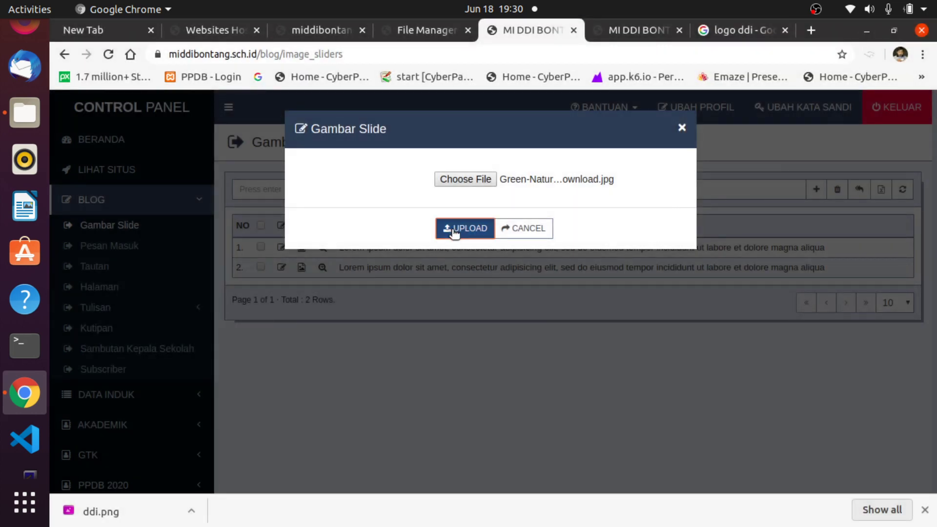
{"action": "left_click", "coordinate": [453, 232]}
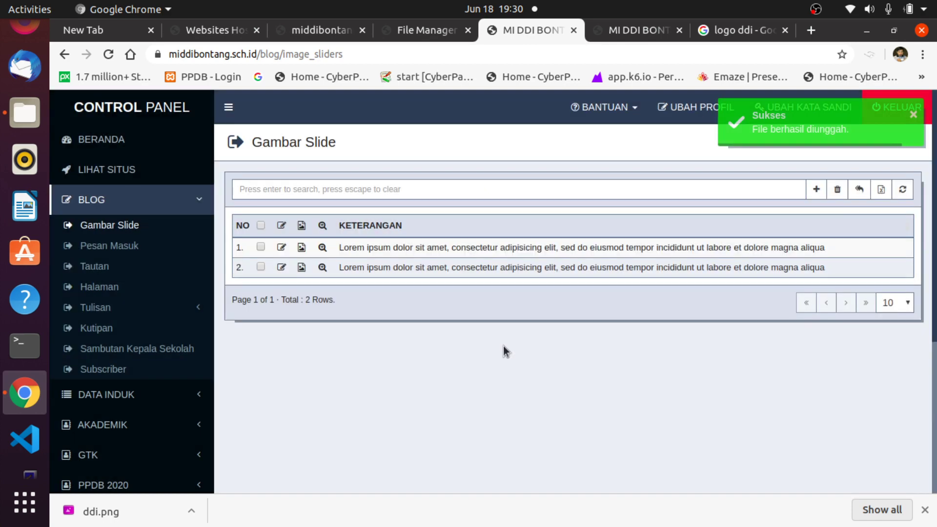
Reload the homepage to view the forest slide in the carousel, then return to Gambar Slide.
{"action": "left_click", "coordinate": [619, 31]}
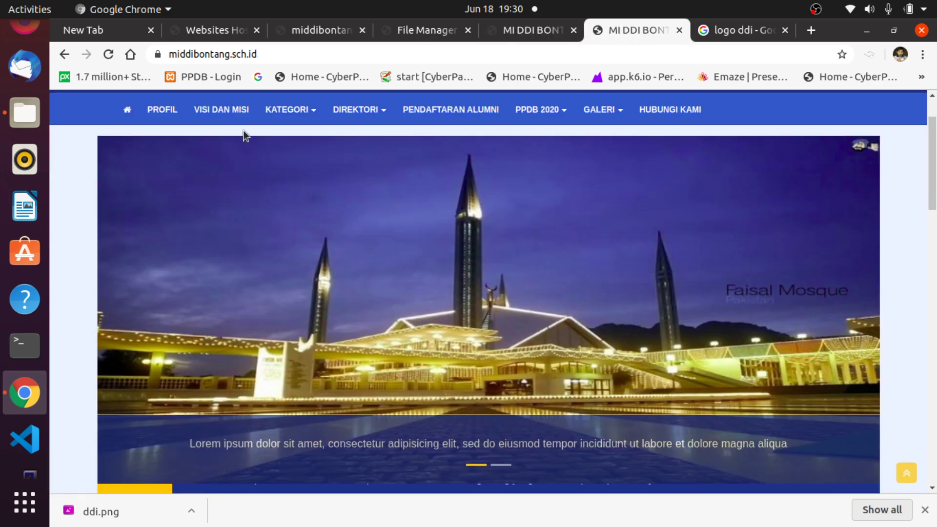
{"action": "left_click", "coordinate": [108, 54]}
{"action": "scroll", "coordinate": [638, 295], "scroll_direction": "down", "scroll_amount": 3}
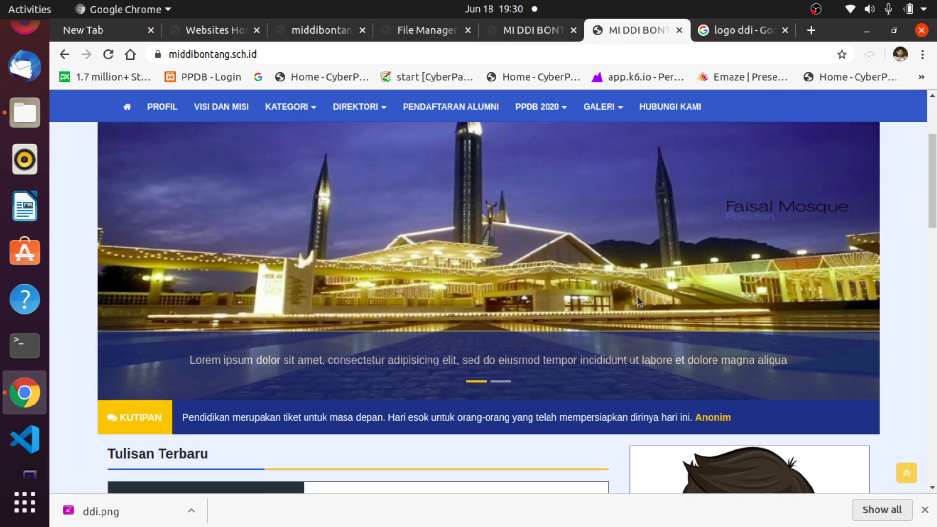
{"action": "left_click", "coordinate": [503, 381]}
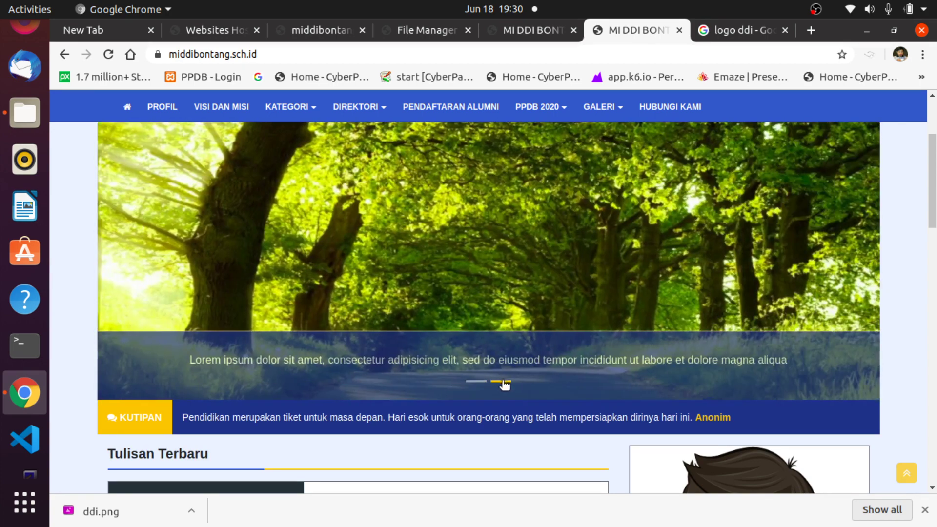
{"action": "scroll", "coordinate": [709, 245], "scroll_direction": "up", "scroll_amount": 2}
{"action": "scroll", "coordinate": [707, 240], "scroll_direction": "down", "scroll_amount": 3}
{"action": "scroll", "coordinate": [704, 240], "scroll_direction": "up", "scroll_amount": 4}
{"action": "scroll", "coordinate": [704, 239], "scroll_direction": "down", "scroll_amount": 5}
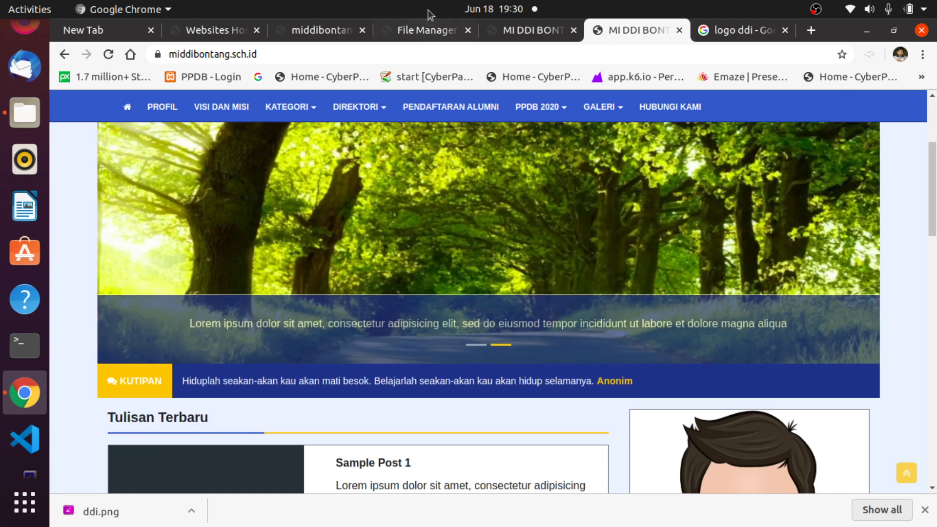
{"action": "left_click", "coordinate": [523, 35]}
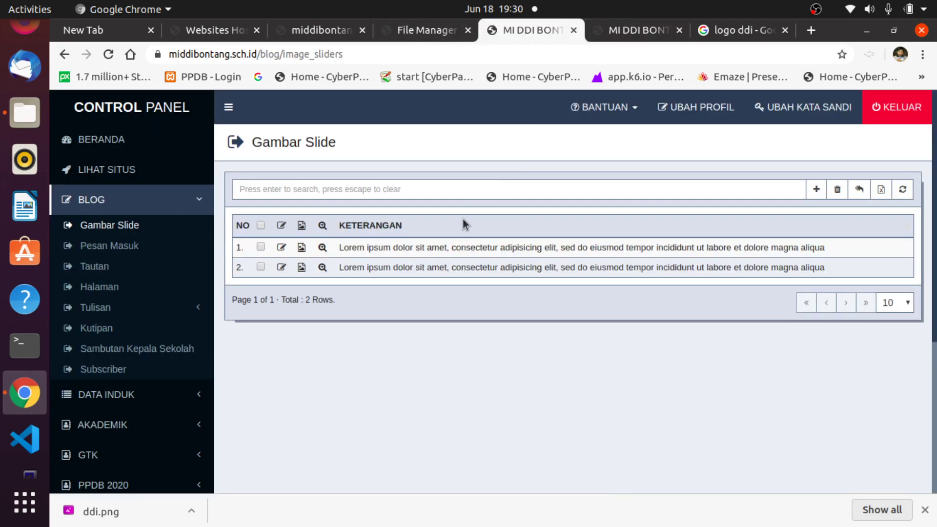
Open the first slide's caption for editing, then close it without changes.
{"action": "left_click", "coordinate": [281, 249]}
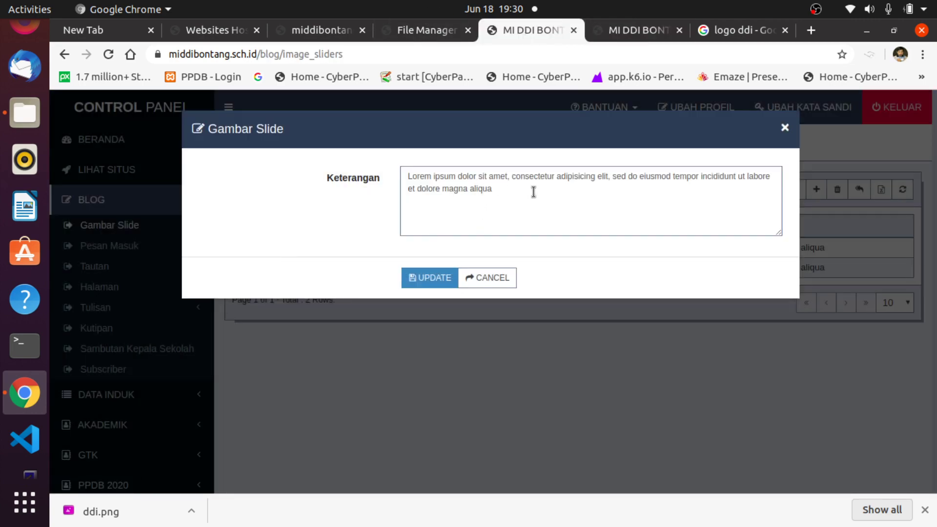
{"action": "left_click_drag", "start_coordinate": [533, 193], "coordinate": [398, 174]}
{"action": "left_click", "coordinate": [563, 188]}
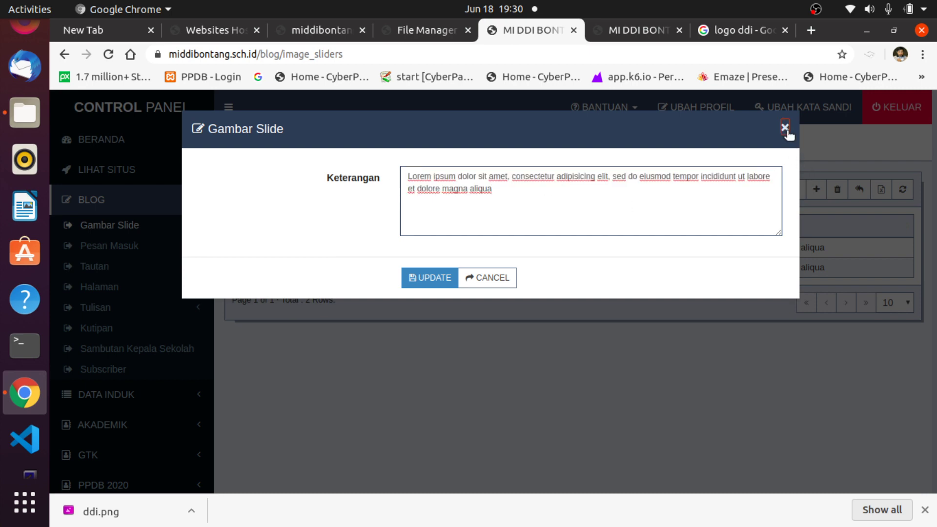
{"action": "left_click", "coordinate": [784, 128]}
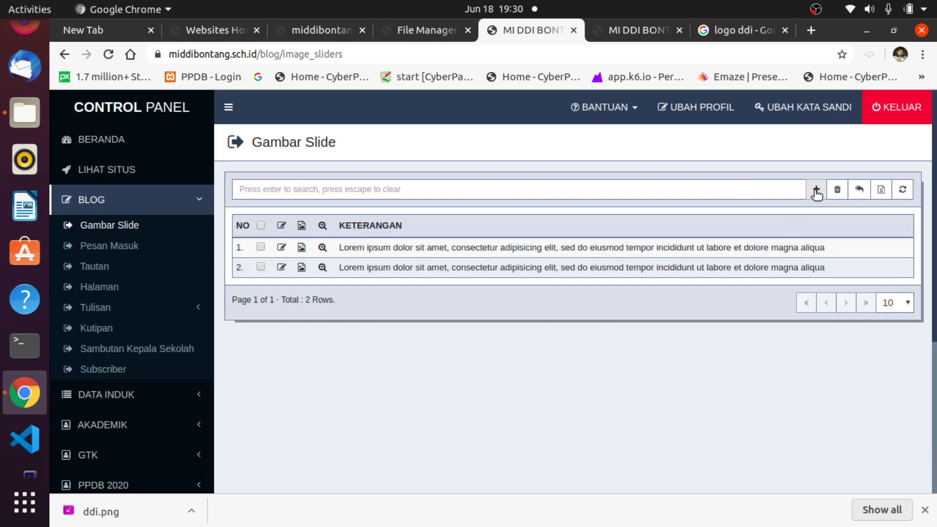
Add a third slide captioned 'Pelatihan pembuatan media pembelajaran', save it, and open its image upload.
{"action": "left_click", "coordinate": [815, 190]}
{"action": "left_click", "coordinate": [470, 182]}
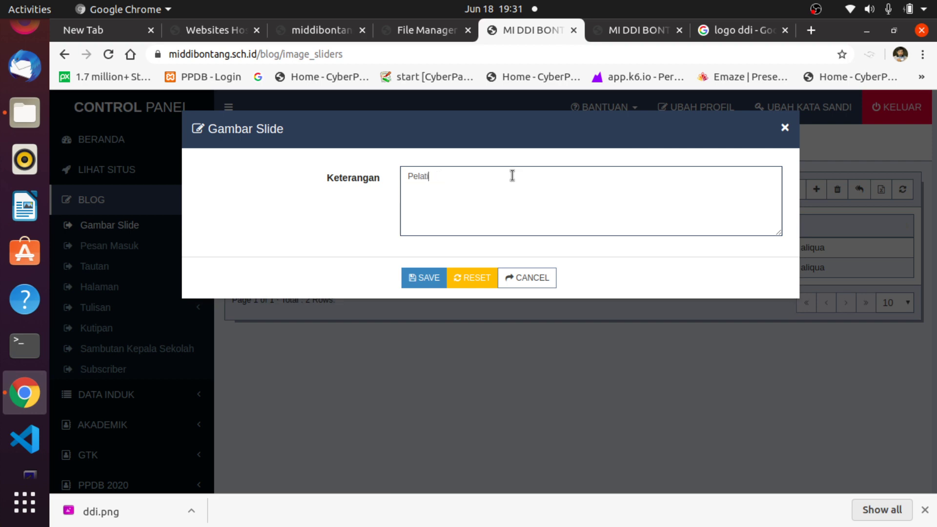
{"action": "type", "text": "pembuatan media pembelajaran"}
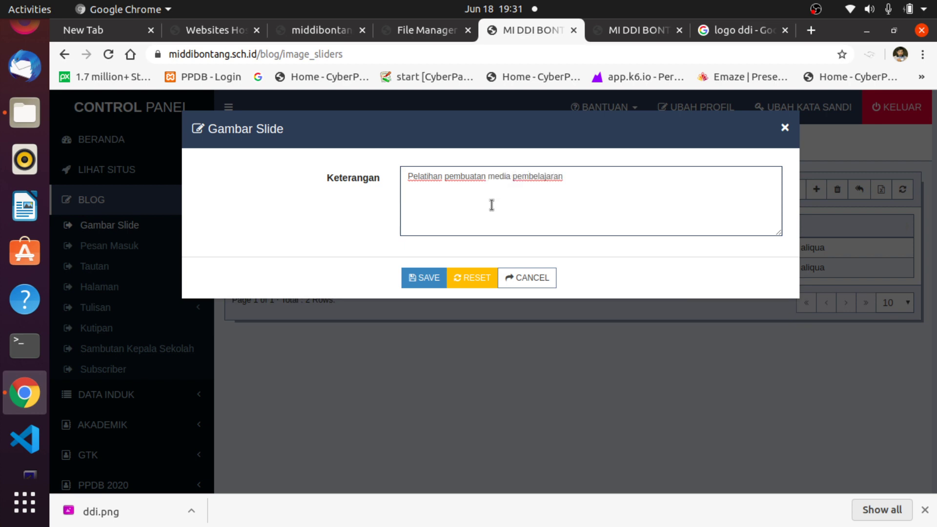
{"action": "left_click", "coordinate": [420, 278]}
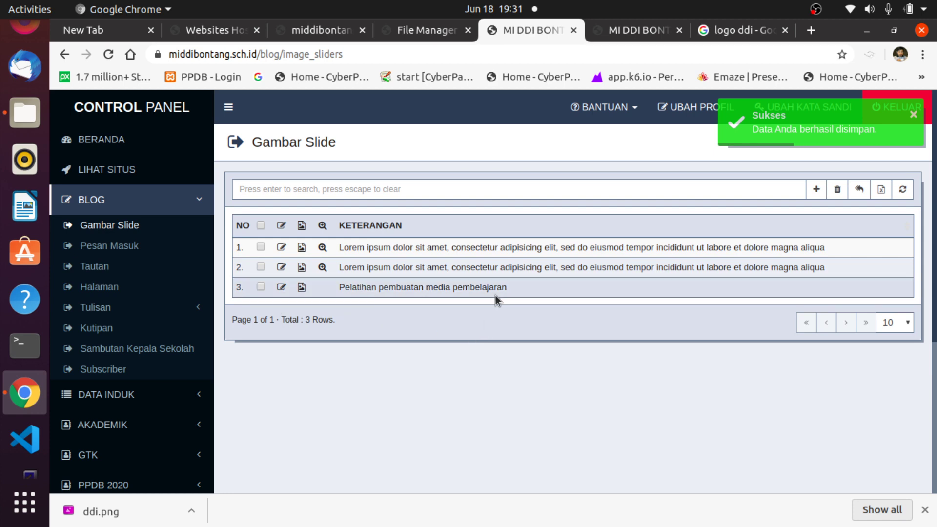
{"action": "left_click", "coordinate": [302, 288]}
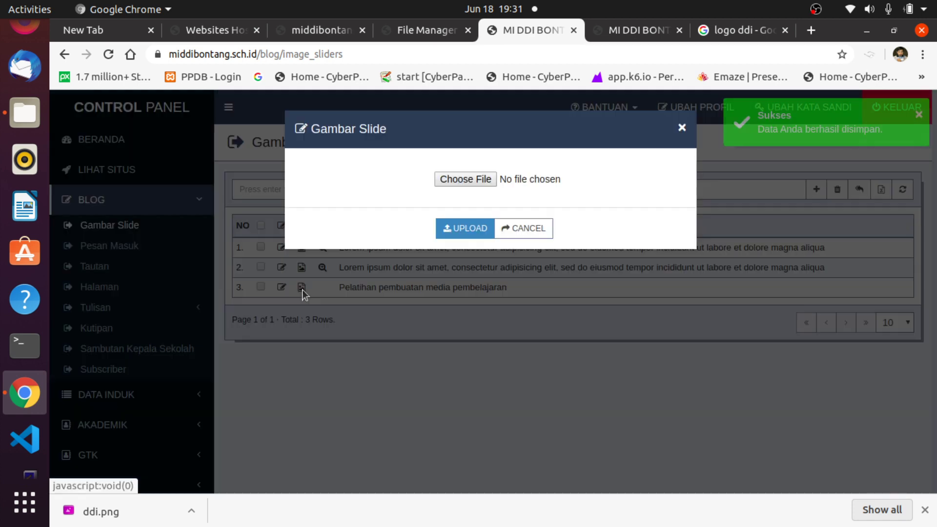
Upload 17836702_303.jpg from the WEB-ASSET folder as the third slide's image.
{"action": "left_click", "coordinate": [479, 179]}
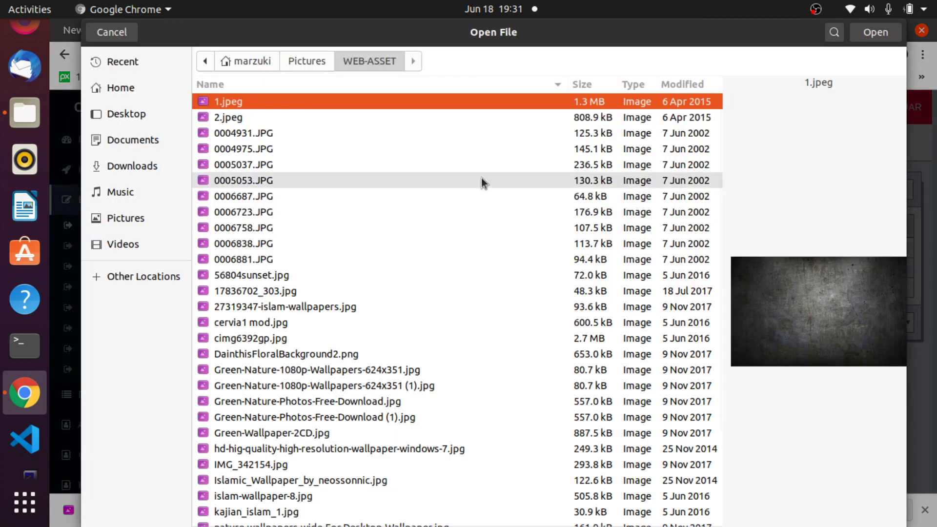
{"action": "left_click", "coordinate": [236, 262]}
{"action": "key", "text": "Down"}
{"action": "key", "text": "Down"}
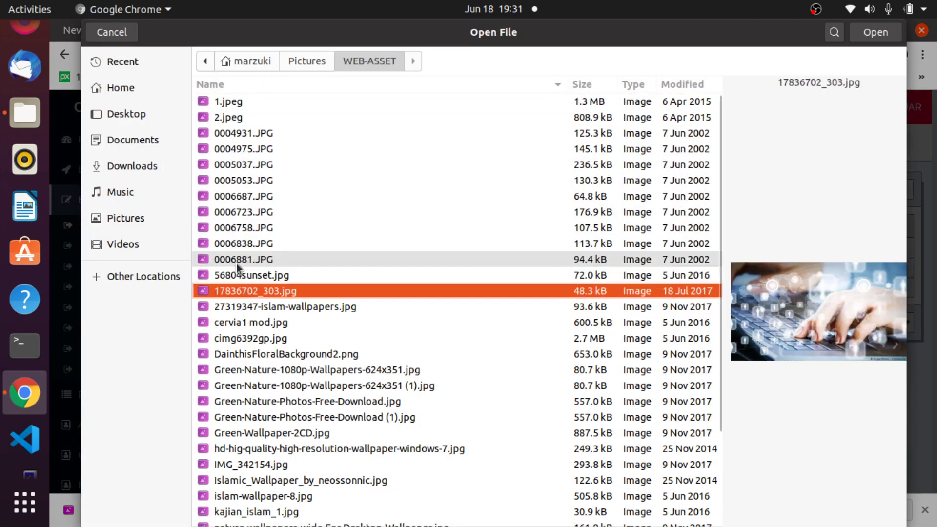
{"action": "key", "text": "Up"}
{"action": "key", "text": "Up"}
{"action": "key", "text": "Up"}
{"action": "key", "text": "Down"}
{"action": "key", "text": "Down"}
{"action": "key", "text": "Down"}
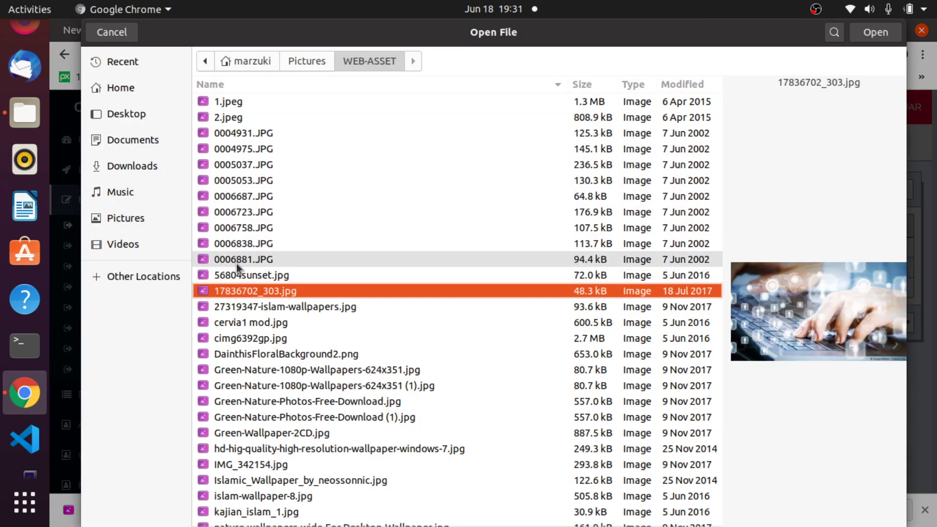
{"action": "left_click", "coordinate": [875, 32]}
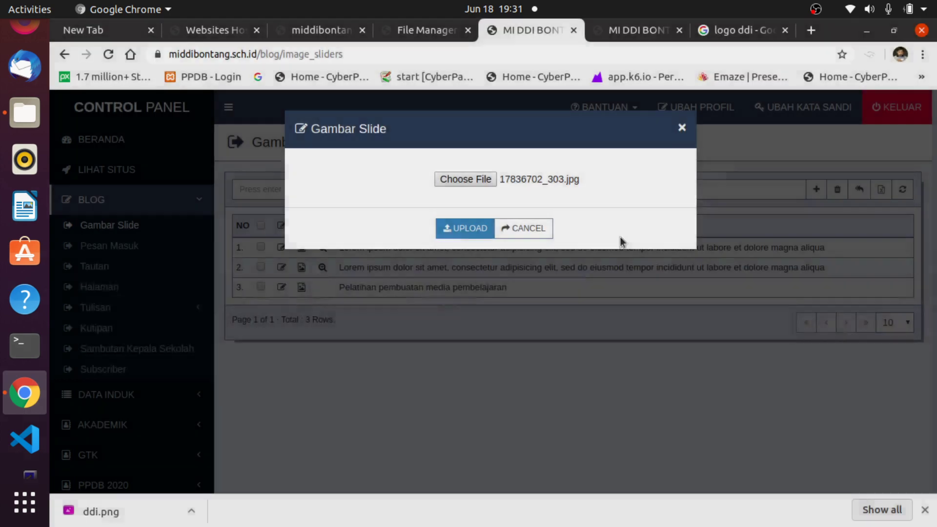
{"action": "left_click", "coordinate": [455, 227]}
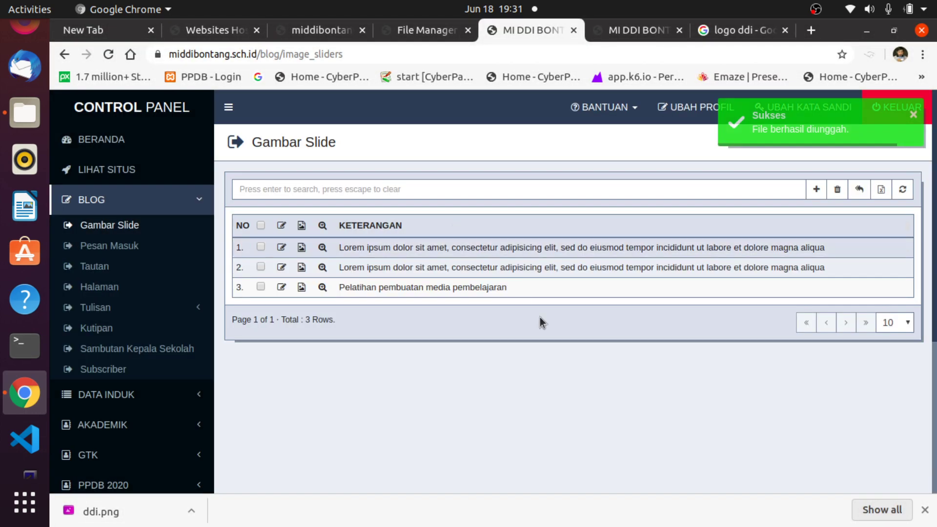
Reload the school homepage, check the new third slide in the slider, then return to the control panel.
{"action": "left_click", "coordinate": [633, 31]}
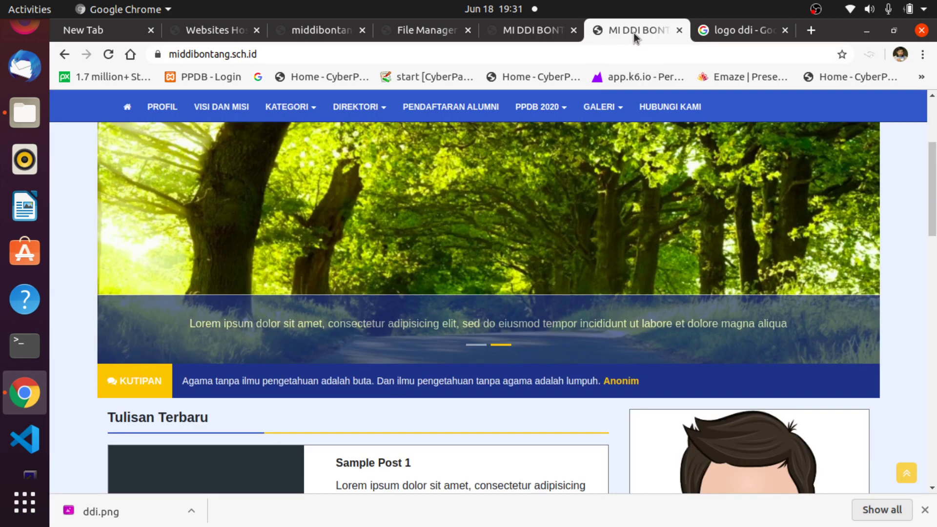
{"action": "left_click", "coordinate": [109, 55]}
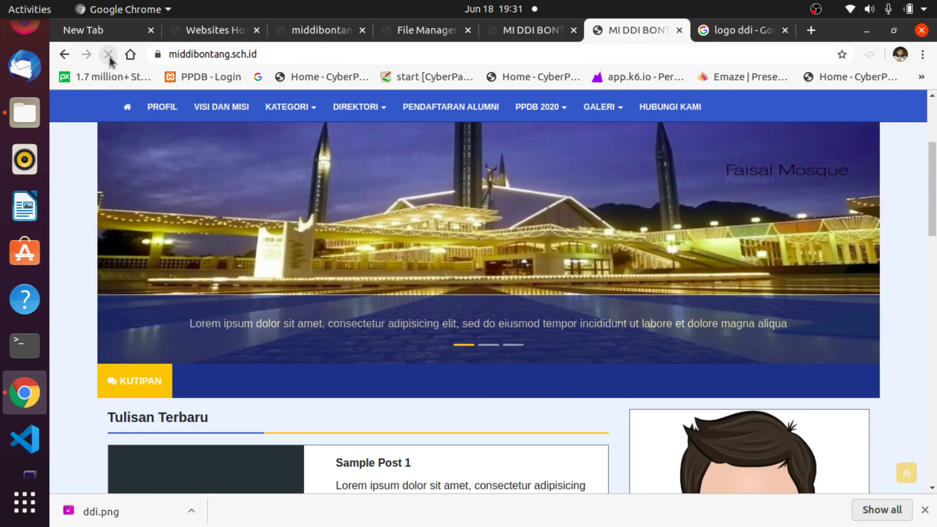
{"action": "left_click", "coordinate": [491, 347]}
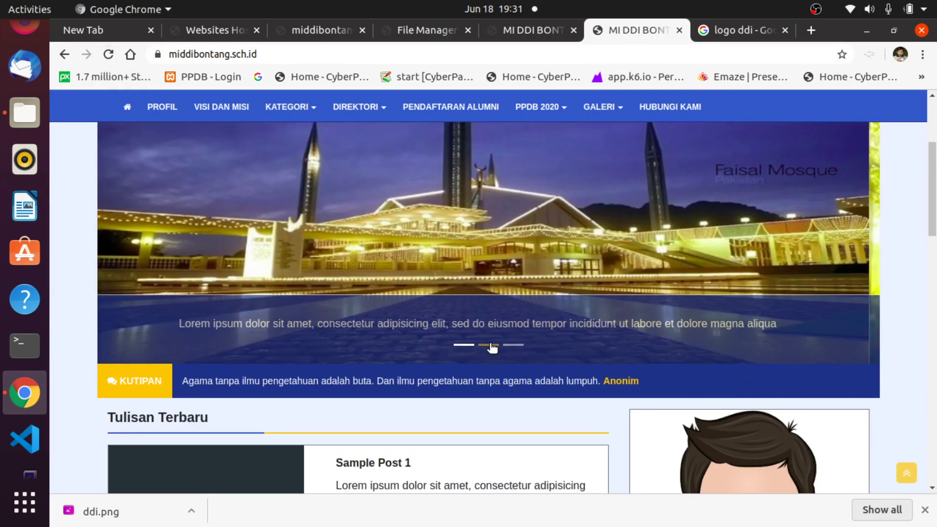
{"action": "left_click", "coordinate": [512, 345]}
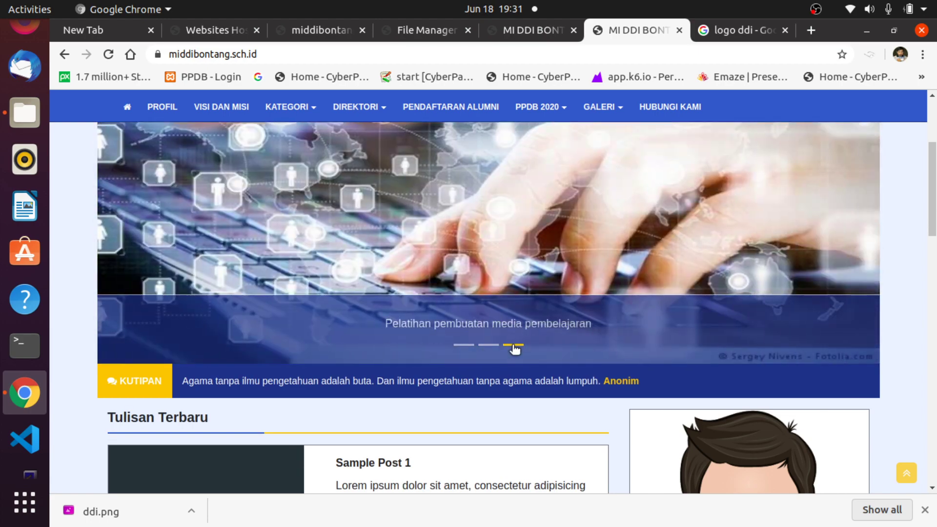
{"action": "left_click", "coordinate": [474, 346]}
{"action": "left_click", "coordinate": [487, 346]}
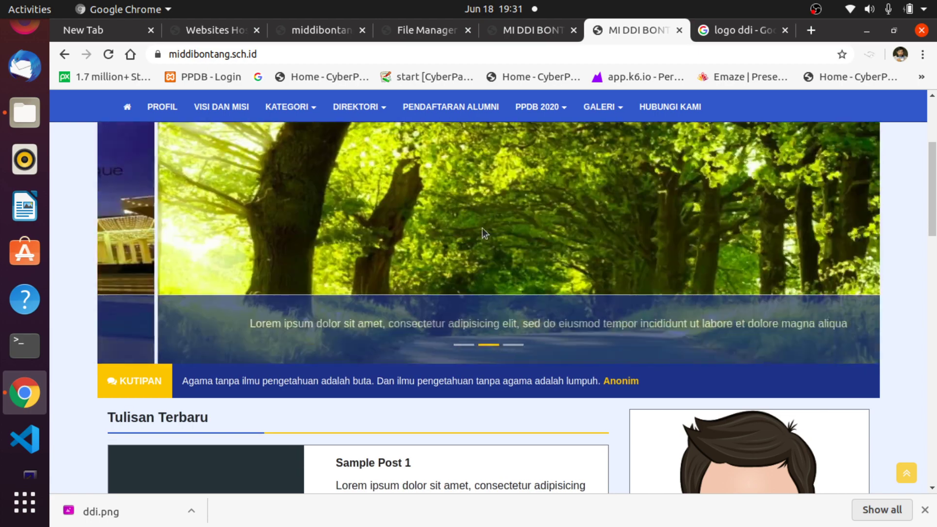
{"action": "scroll", "coordinate": [588, 259], "scroll_direction": "up", "scroll_amount": 4}
{"action": "scroll", "coordinate": [608, 303], "scroll_direction": "down", "scroll_amount": 6}
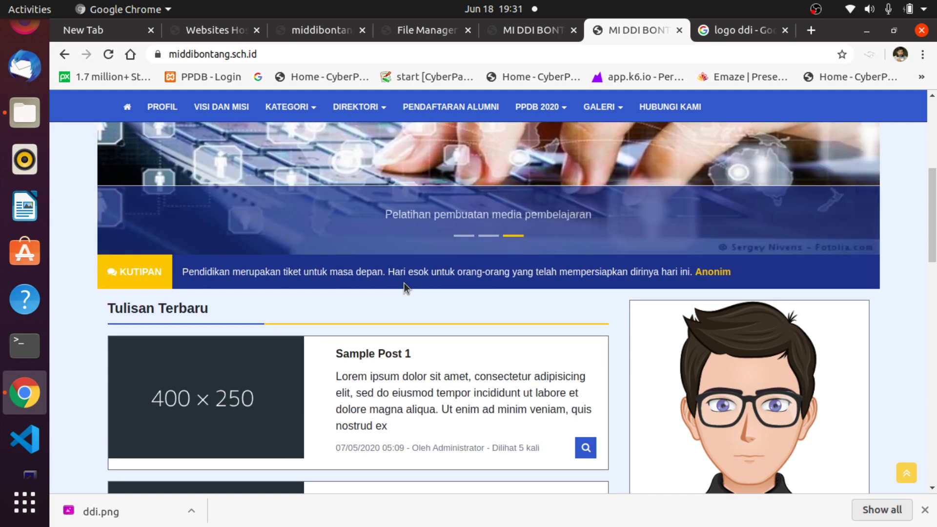
{"action": "left_click", "coordinate": [513, 31]}
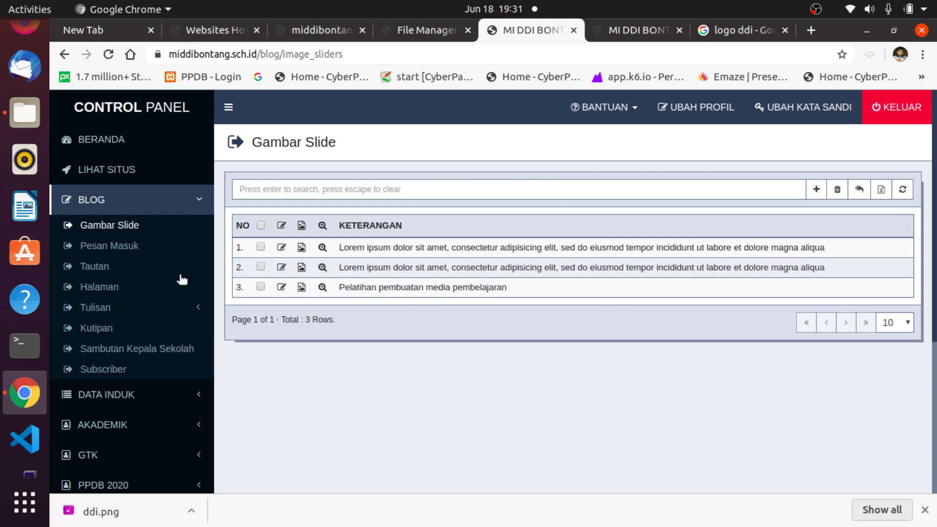
View the Kutipan and Sambutan Kepala Sekolah pages, then scroll through the school homepage.
{"action": "left_click", "coordinate": [101, 327]}
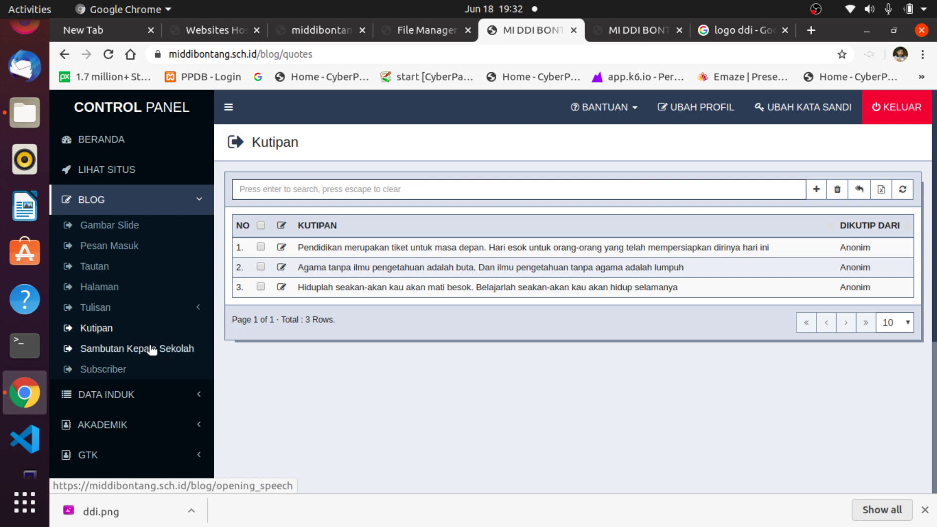
{"action": "left_click", "coordinate": [99, 351]}
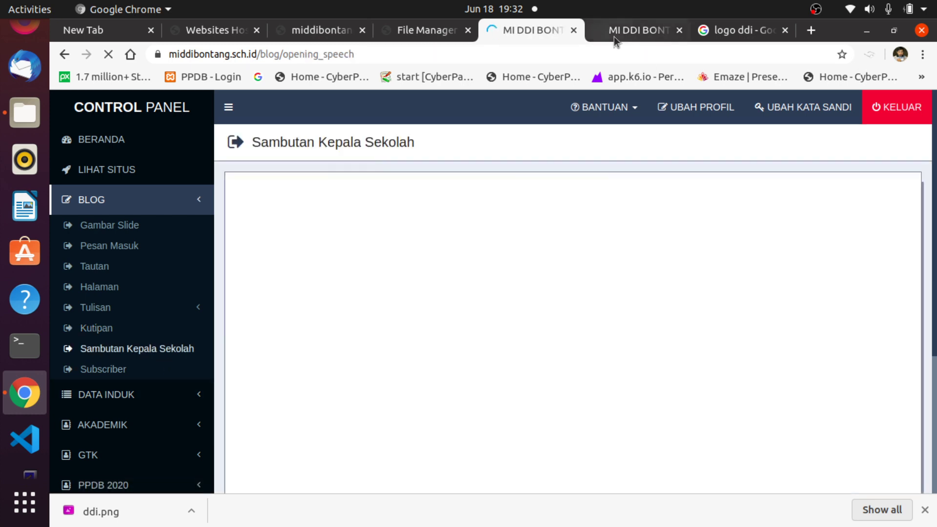
{"action": "left_click", "coordinate": [614, 33]}
{"action": "scroll", "coordinate": [861, 408], "scroll_direction": "down", "scroll_amount": 3}
{"action": "scroll", "coordinate": [864, 410], "scroll_direction": "down", "scroll_amount": 3}
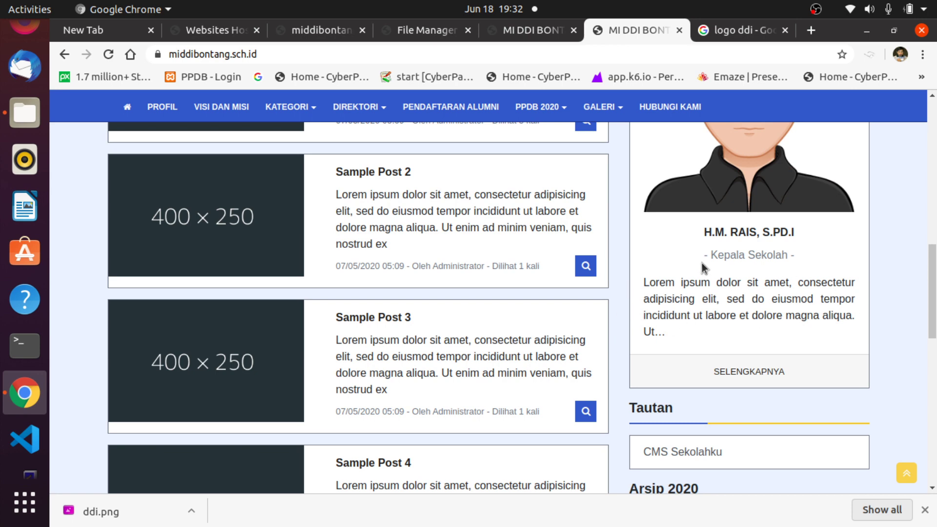
{"action": "scroll", "coordinate": [734, 315], "scroll_direction": "up", "scroll_amount": 1}
{"action": "scroll", "coordinate": [734, 308], "scroll_direction": "up", "scroll_amount": 3}
{"action": "scroll", "coordinate": [732, 304], "scroll_direction": "down", "scroll_amount": 3}
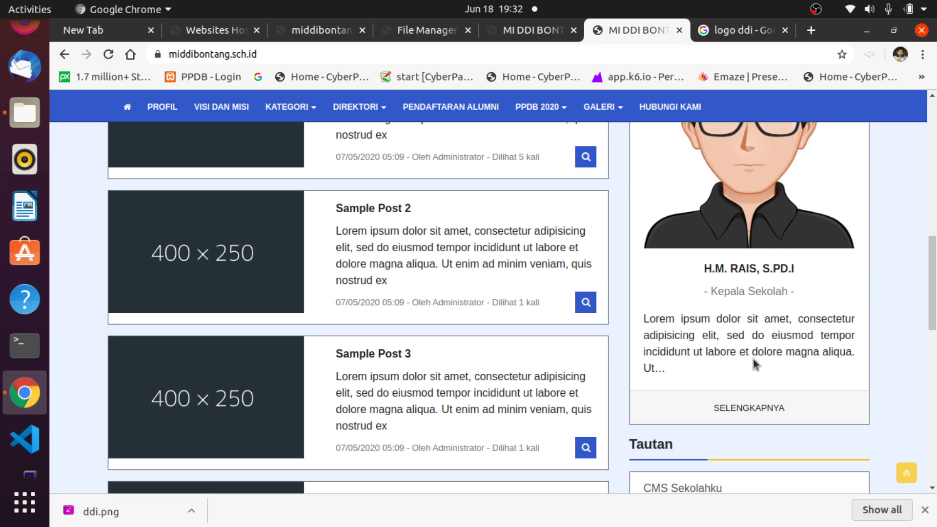
Reload the headmaster's welcome message page and open the empty Subscriber list.
{"action": "left_click", "coordinate": [532, 29]}
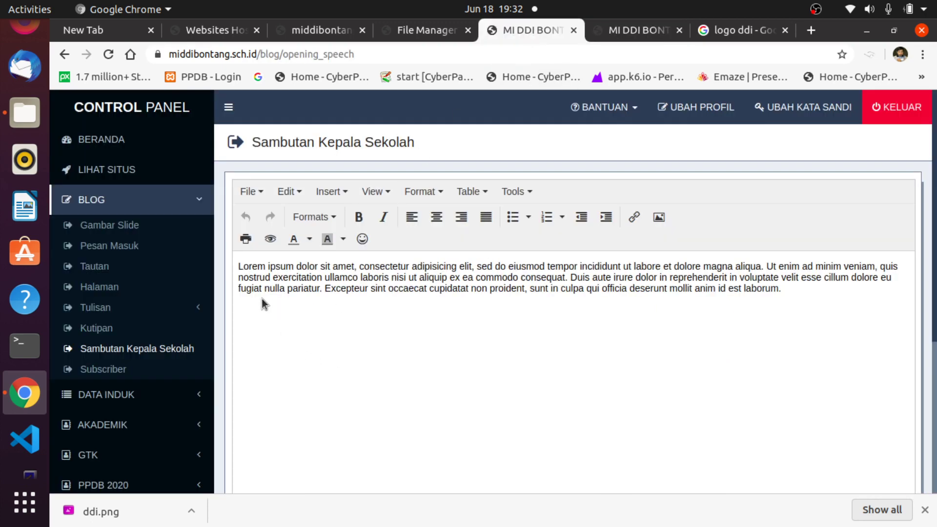
{"action": "left_click", "coordinate": [153, 357]}
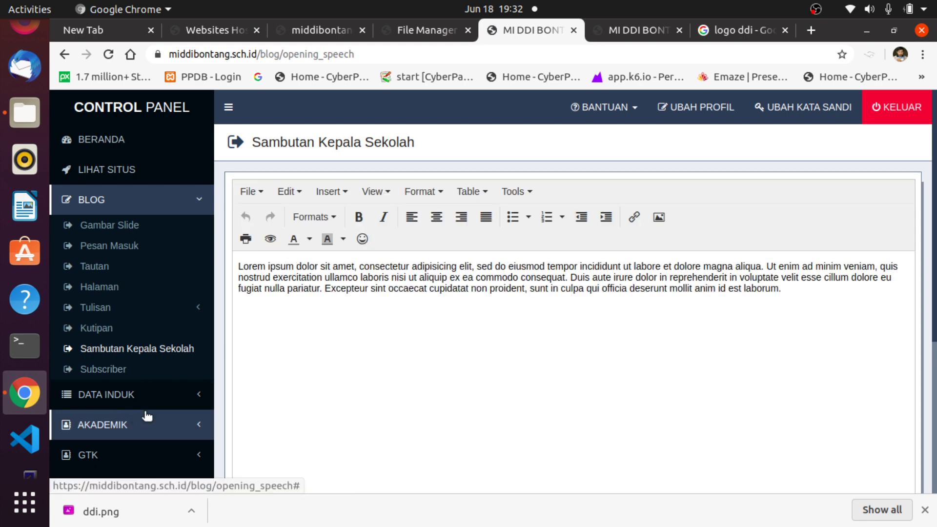
{"action": "left_click", "coordinate": [116, 371]}
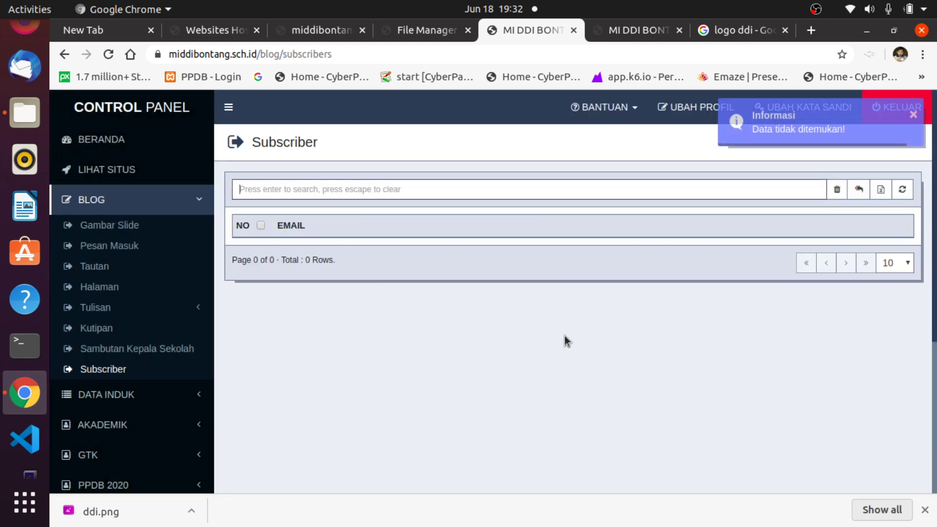
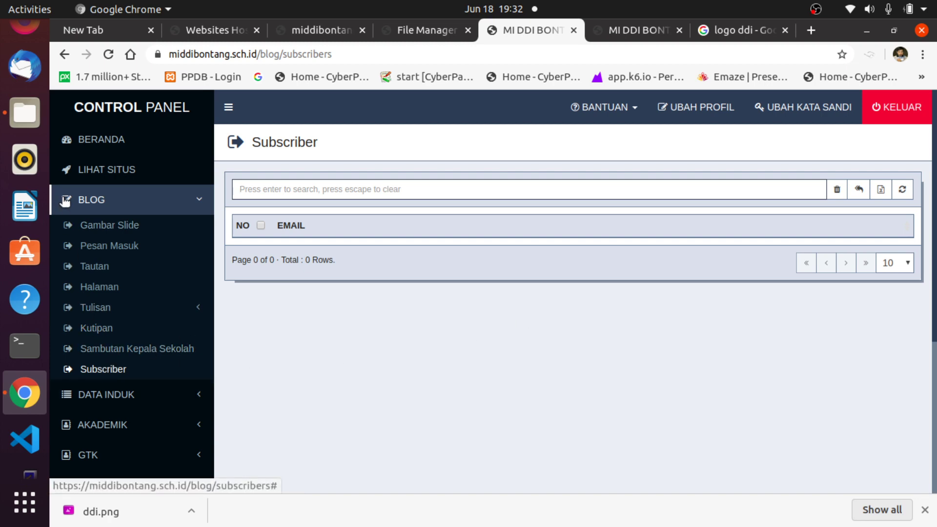
Open the Halaman list showing Profil and Visi dan Misi, after a brief look at the public site.
{"action": "left_click", "coordinate": [111, 287]}
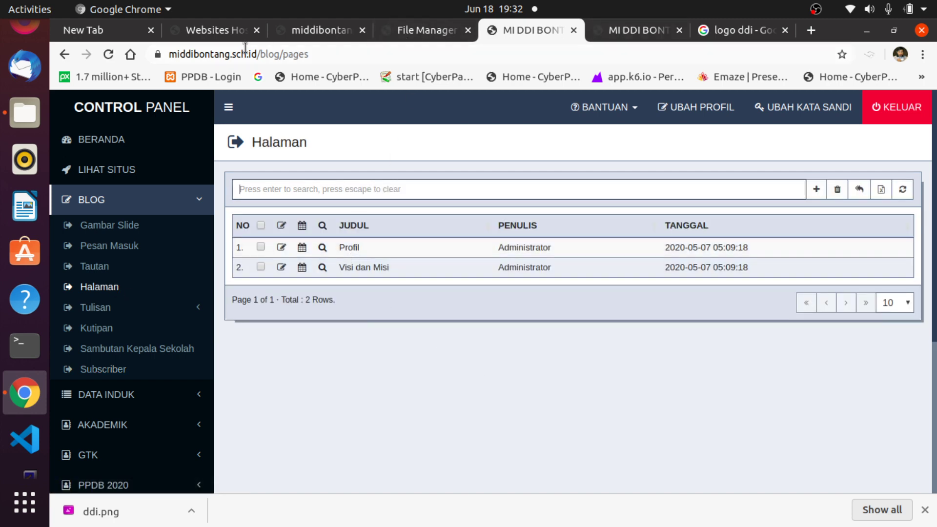
{"action": "left_click", "coordinate": [621, 40]}
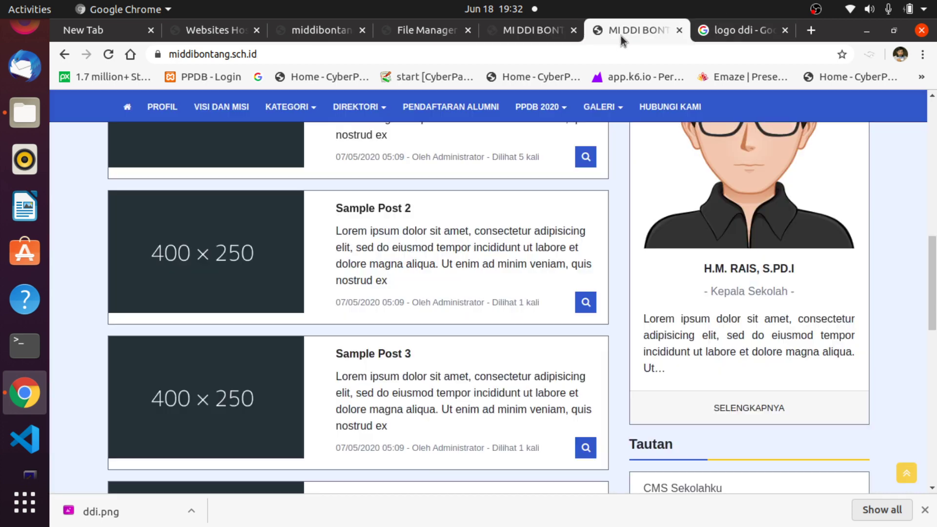
{"action": "scroll", "coordinate": [209, 138], "scroll_direction": "up", "scroll_amount": 4}
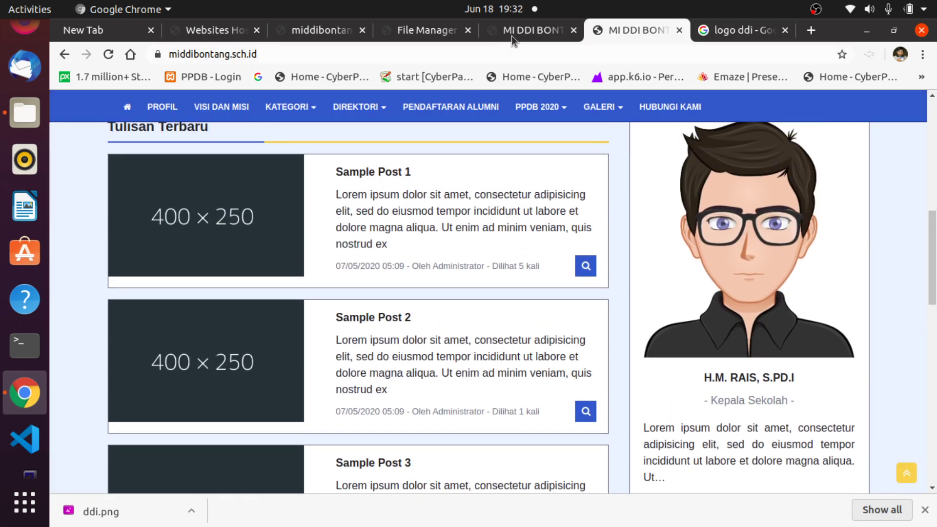
{"action": "left_click", "coordinate": [515, 36]}
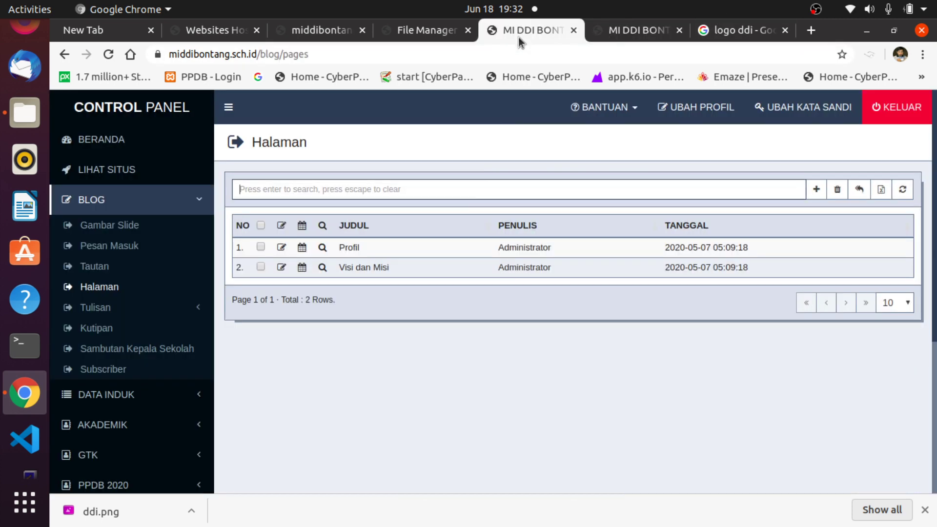
{"action": "left_click", "coordinate": [280, 248]}
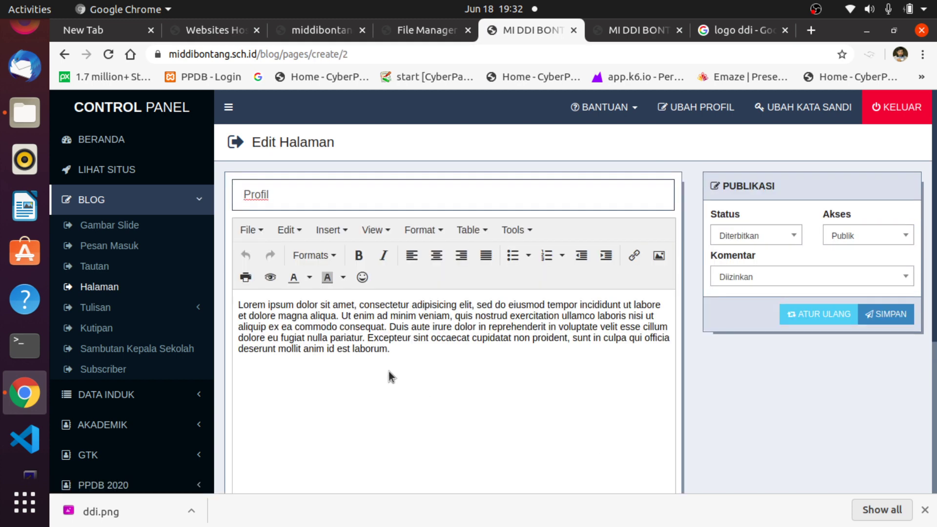
{"action": "left_click", "coordinate": [635, 30]}
{"action": "scroll", "coordinate": [672, 228], "scroll_direction": "up", "scroll_amount": 4}
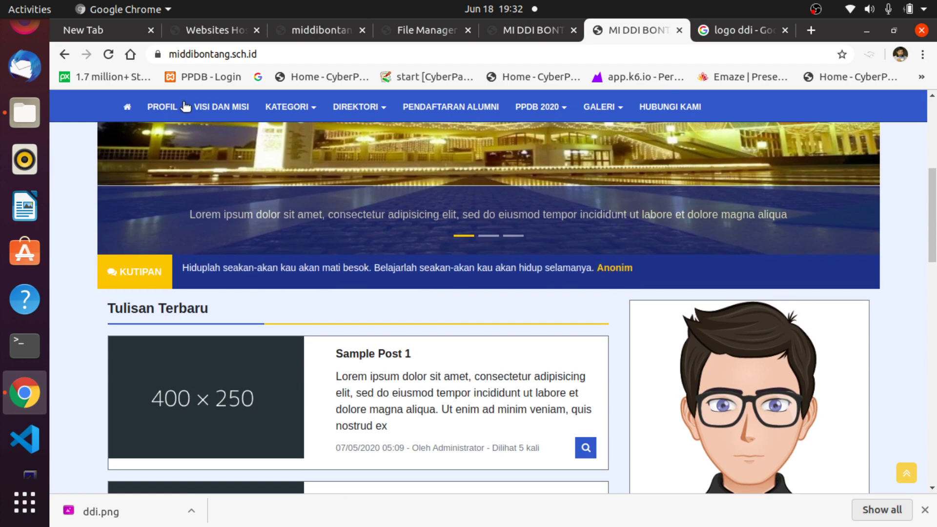
{"action": "left_click", "coordinate": [164, 108]}
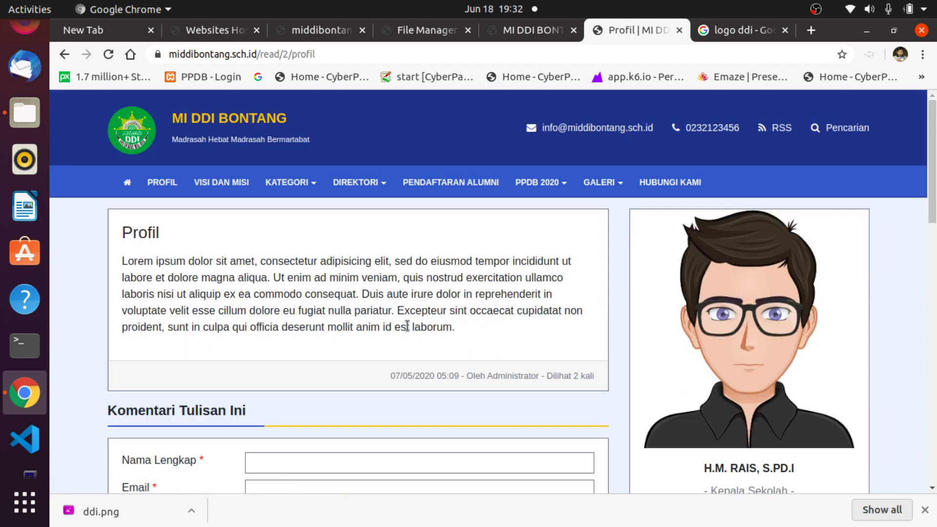
{"action": "left_click", "coordinate": [535, 29]}
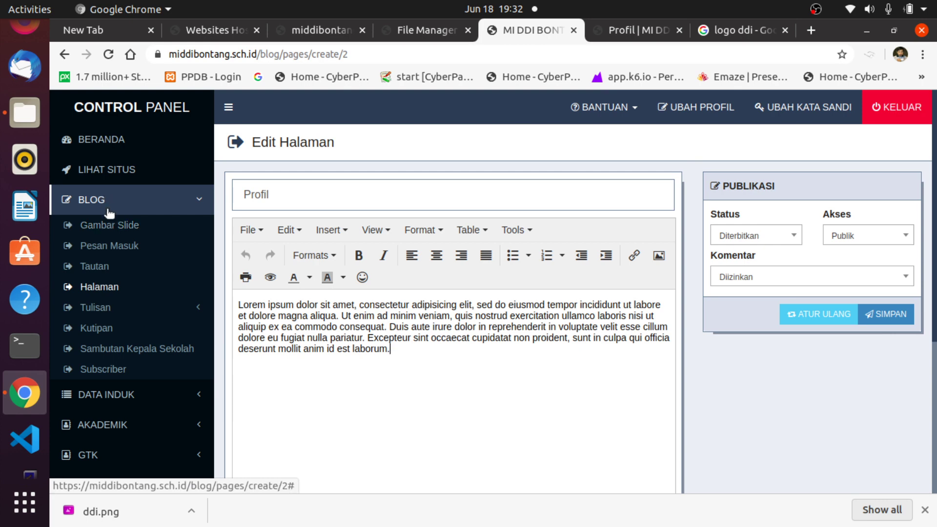
{"action": "left_click", "coordinate": [87, 287]}
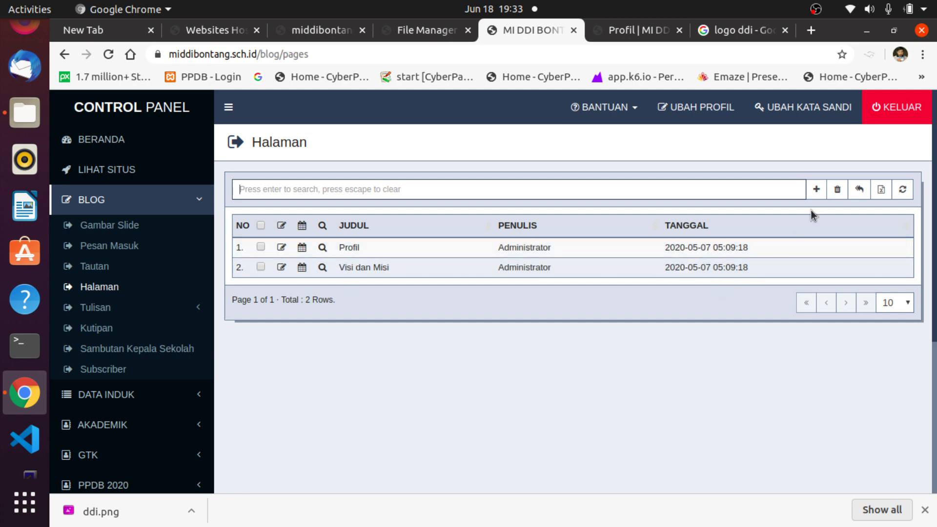
Start a new page titled 'Or', then abandon it and return to the page list.
{"action": "left_click", "coordinate": [816, 189]}
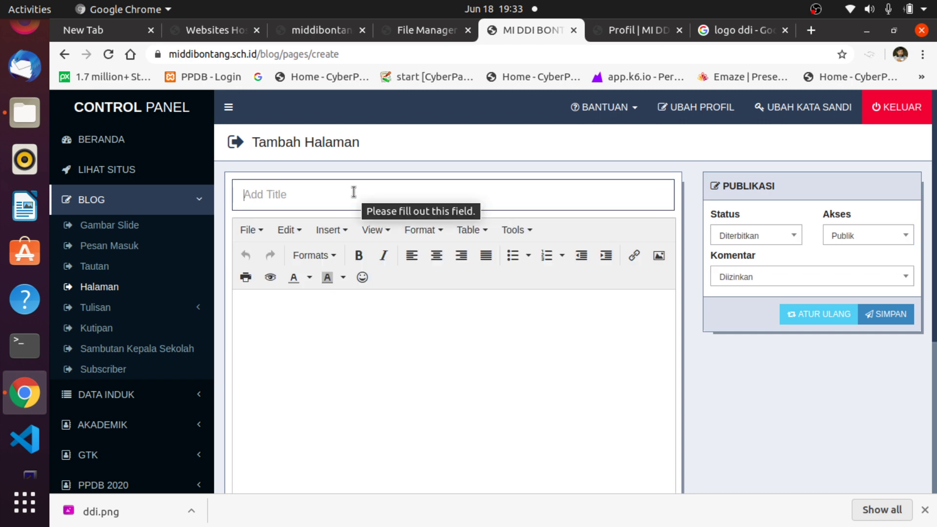
{"action": "type", "text": "Organisasi"}
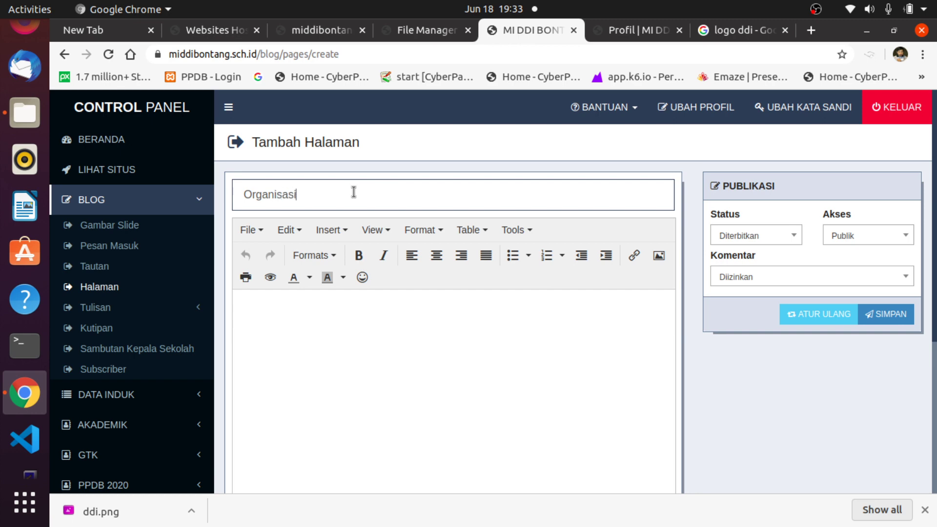
{"action": "left_click", "coordinate": [319, 328]}
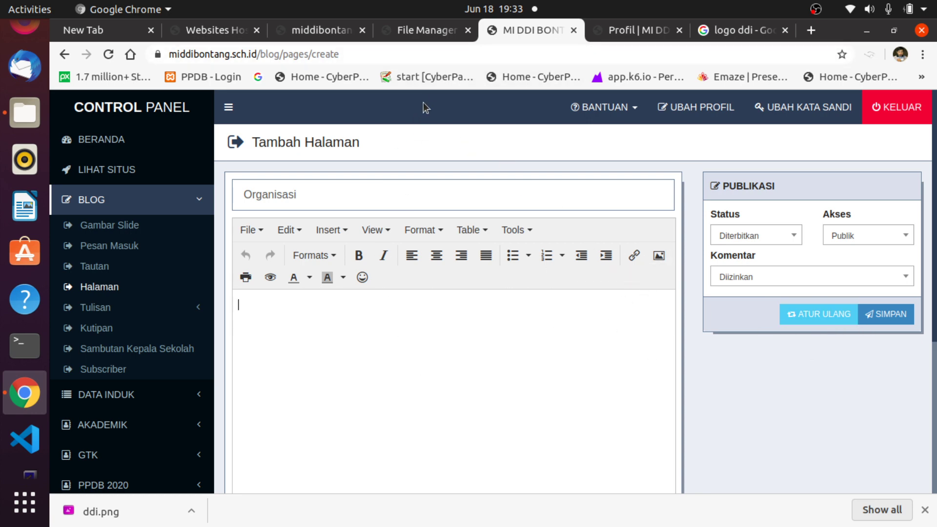
{"action": "left_click", "coordinate": [112, 289]}
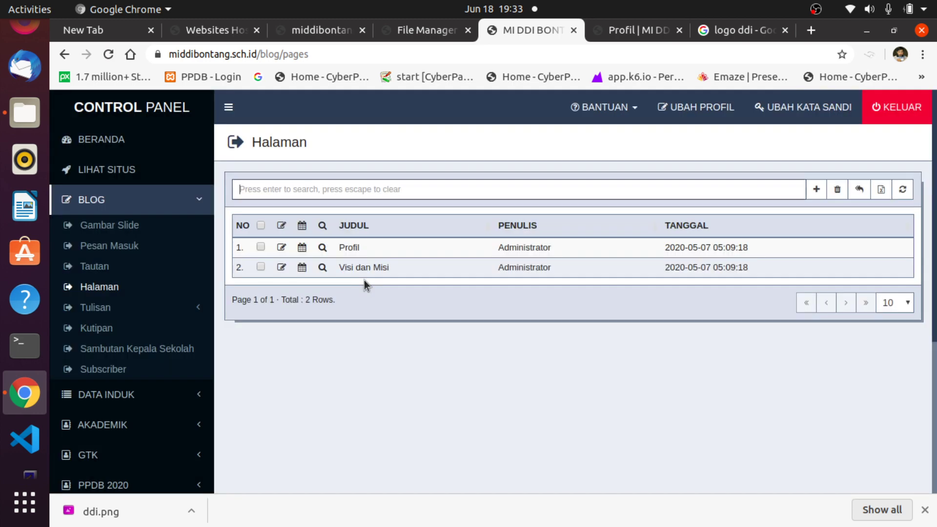
Copy the Lorem ipsum paragraph from the Profil page using Edit > Copy.
{"action": "left_click", "coordinate": [282, 247]}
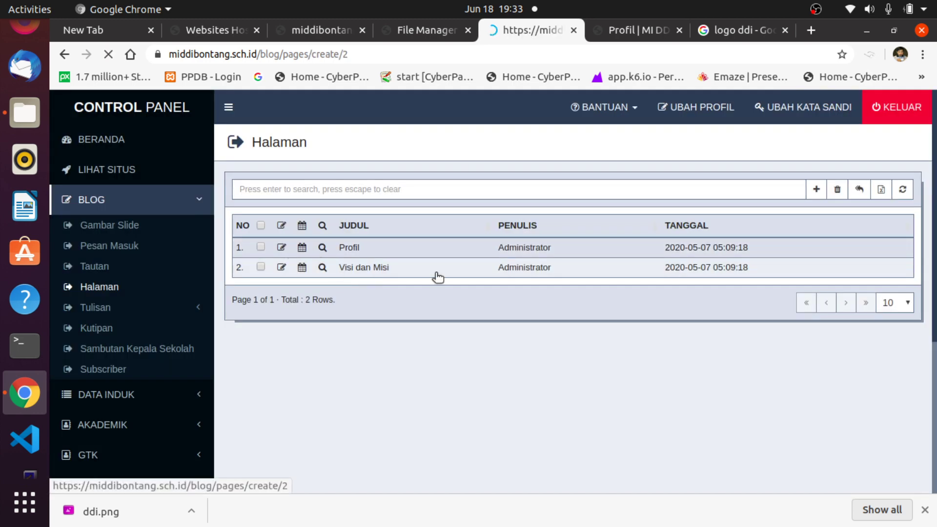
{"action": "left_click_drag", "start_coordinate": [492, 371], "coordinate": [236, 289]}
{"action": "right_click", "coordinate": [279, 309]}
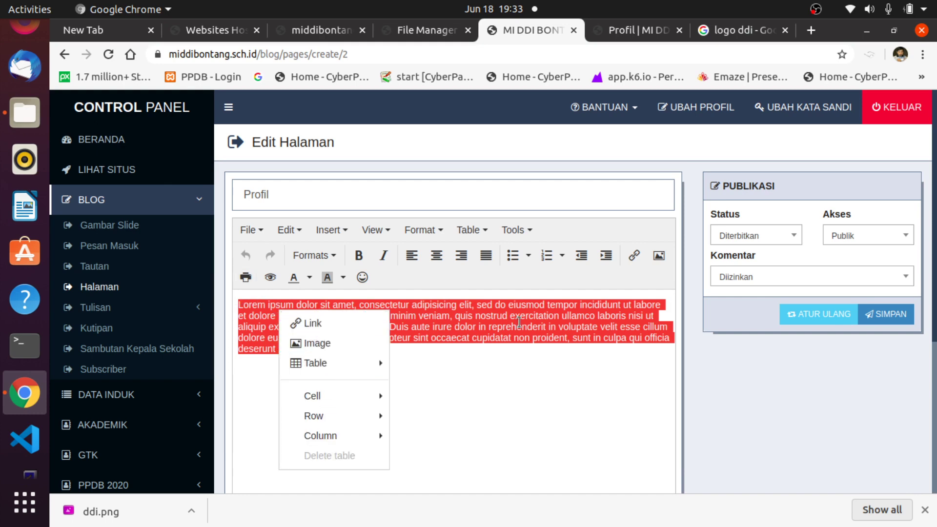
{"action": "left_click", "coordinate": [558, 323]}
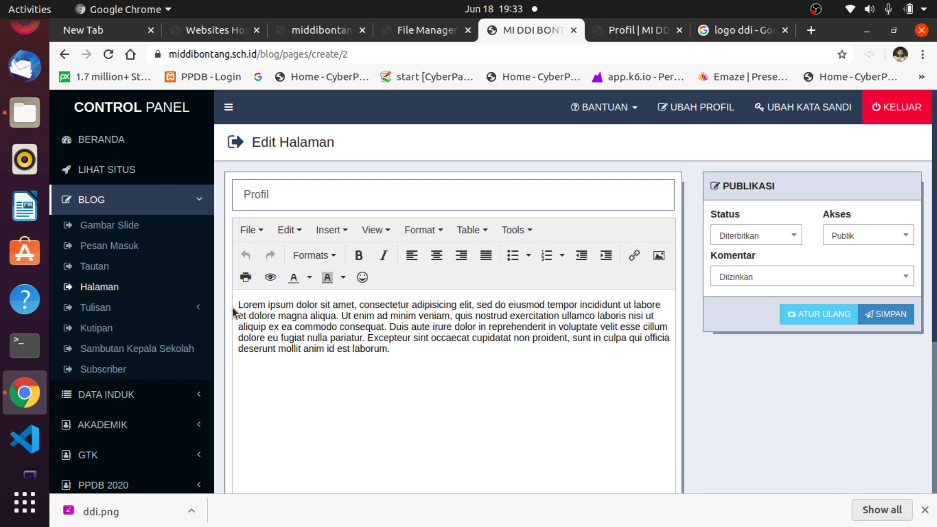
{"action": "left_click_drag", "start_coordinate": [390, 348], "coordinate": [239, 300]}
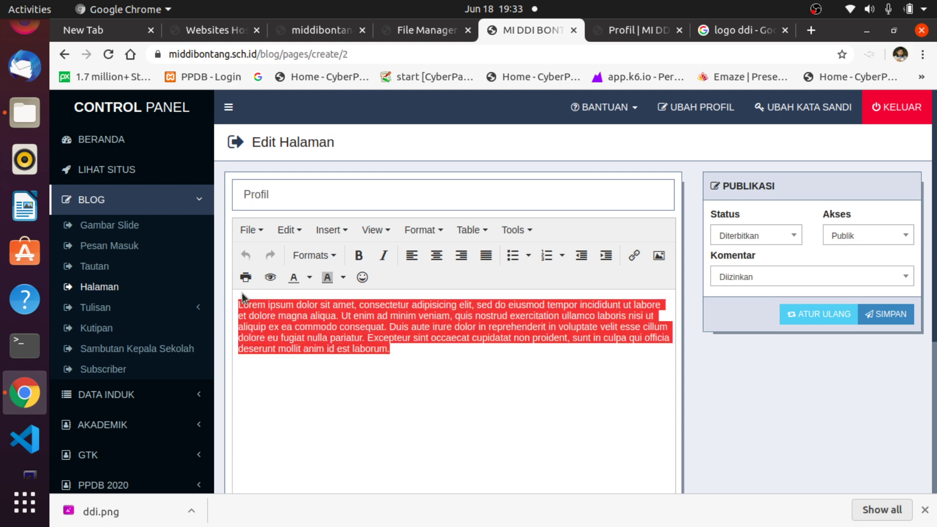
{"action": "left_click", "coordinate": [250, 229]}
{"action": "mouse_move", "coordinate": [290, 230]}
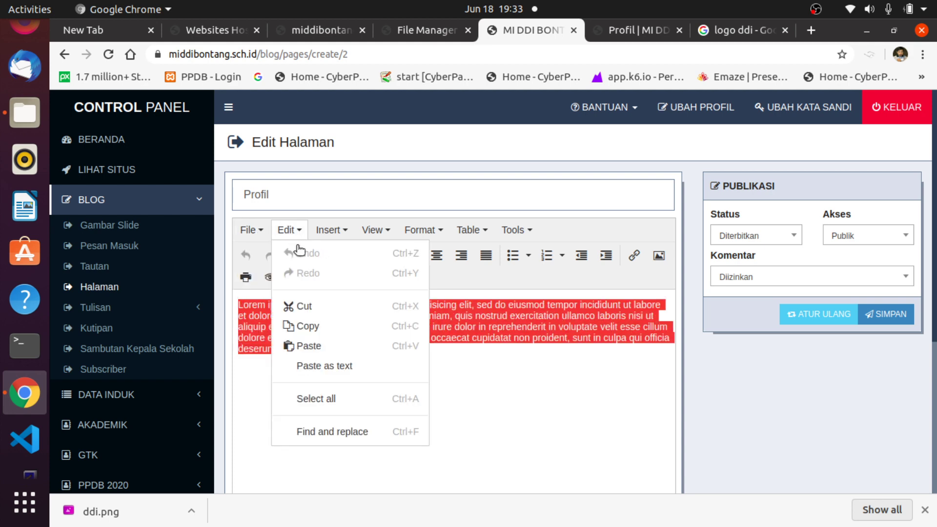
{"action": "left_click", "coordinate": [307, 325]}
{"action": "left_click", "coordinate": [506, 372]}
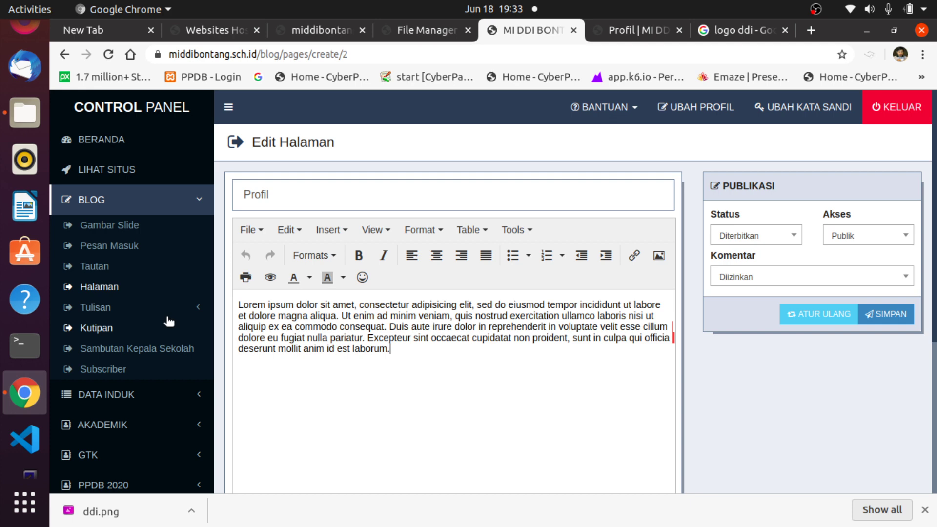
{"action": "left_click", "coordinate": [110, 287]}
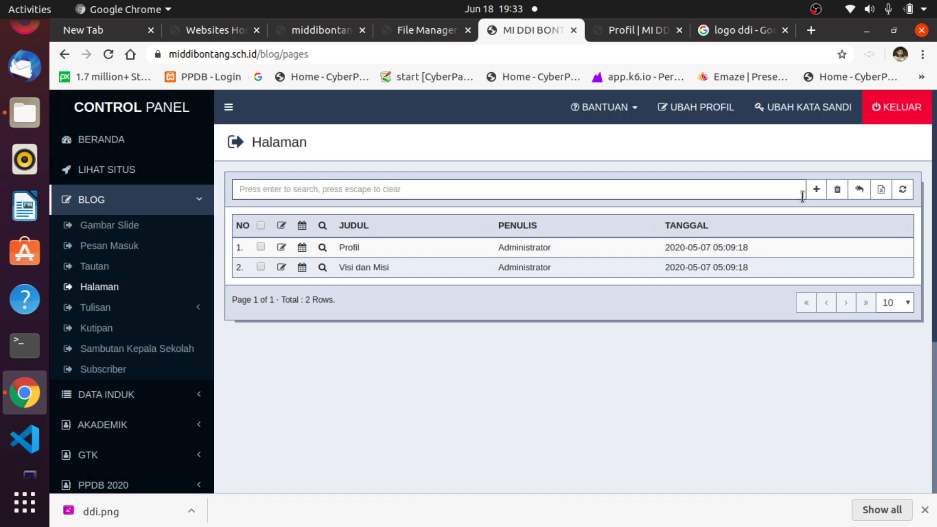
Create and save the Organisasi page with the pasted Lorem ipsum paragraph.
{"action": "left_click", "coordinate": [815, 188]}
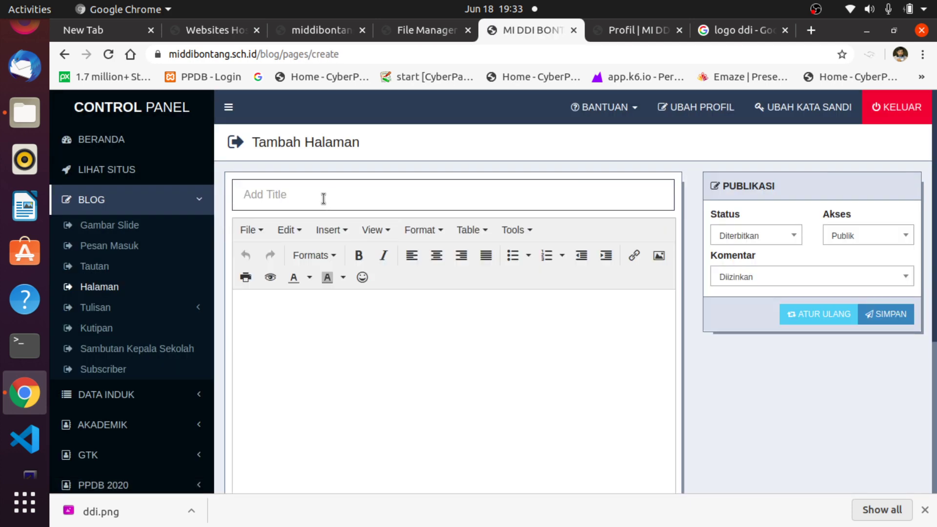
{"action": "type", "text": "Organisasi"}
{"action": "left_click", "coordinate": [268, 317]}
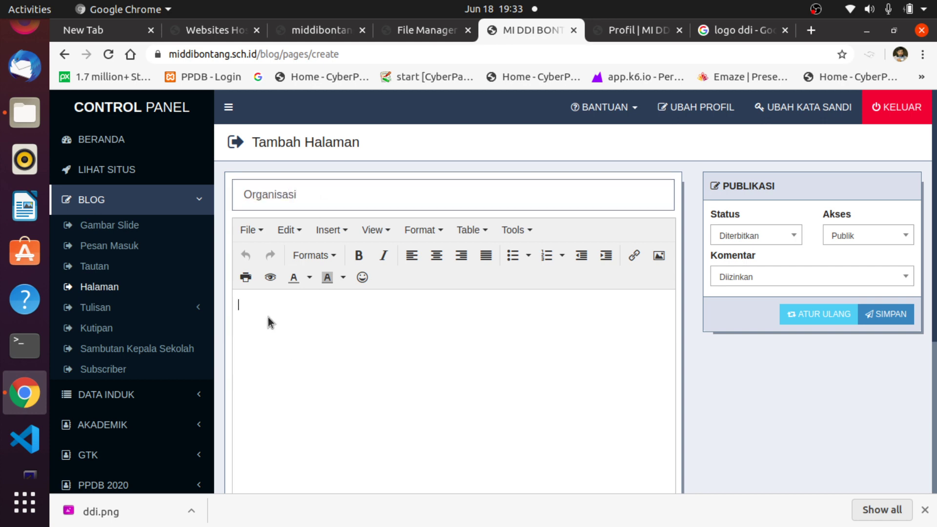
{"action": "key", "text": "ctrl+v"}
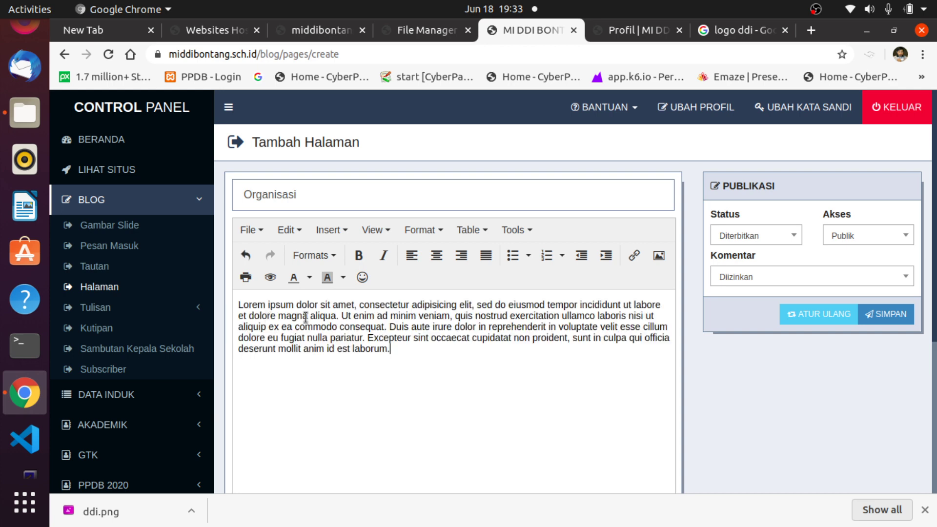
{"action": "left_click", "coordinate": [880, 319]}
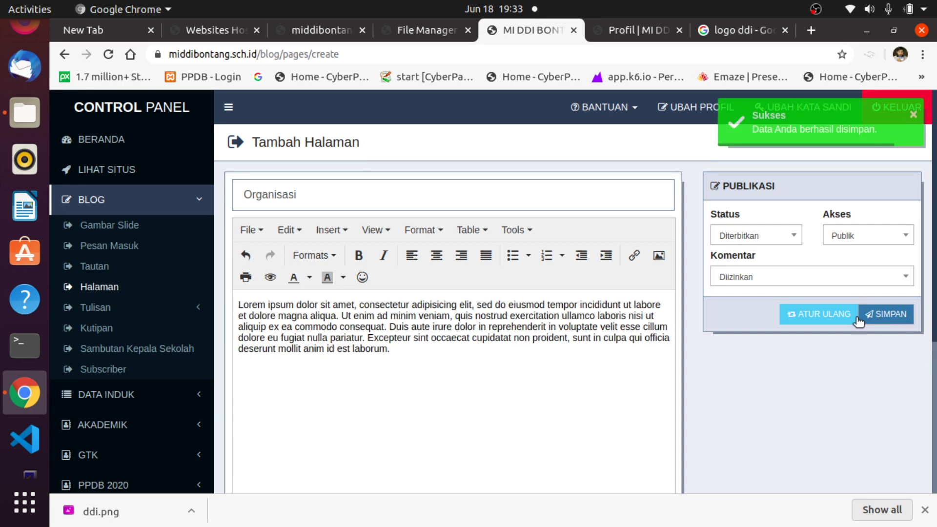
{"action": "left_click", "coordinate": [627, 29]}
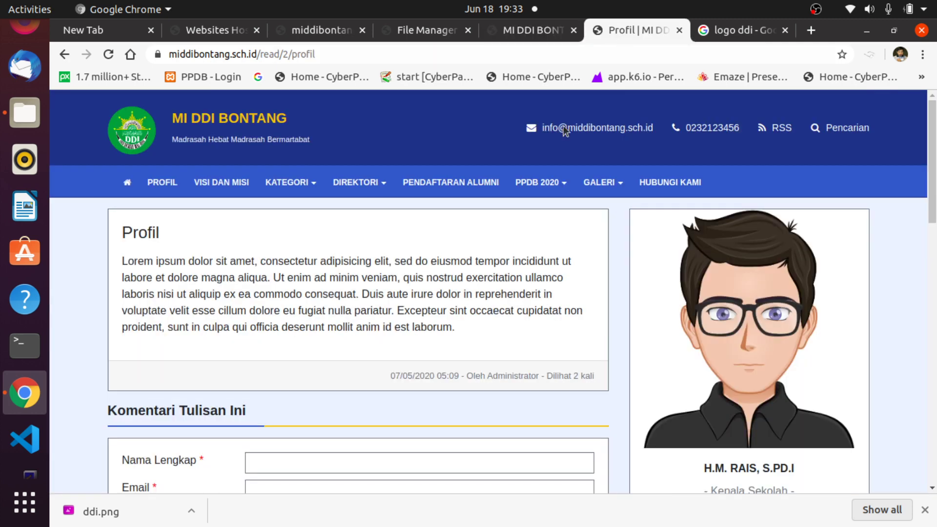
Browse the public Profil, Visi dan Misi and Direktori pages, then return to the add-page form.
{"action": "left_click", "coordinate": [108, 54]}
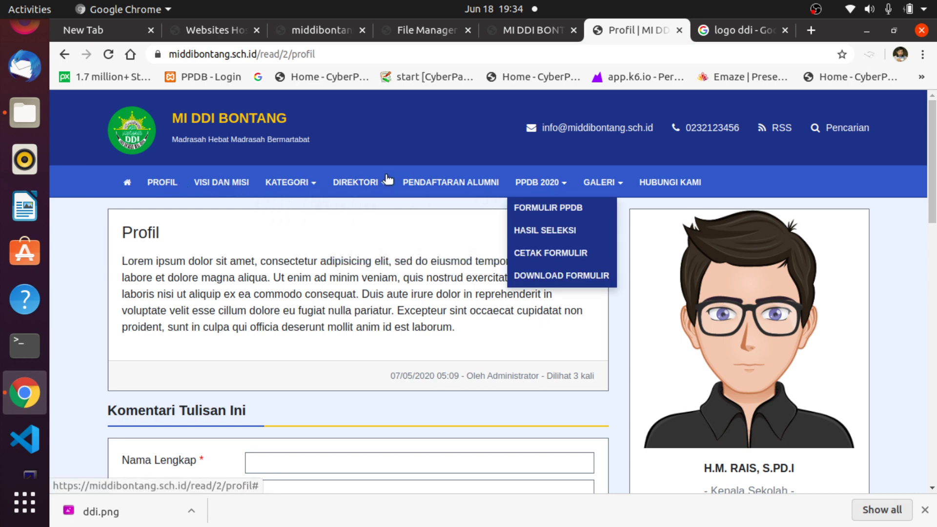
{"action": "mouse_move", "coordinate": [383, 188]}
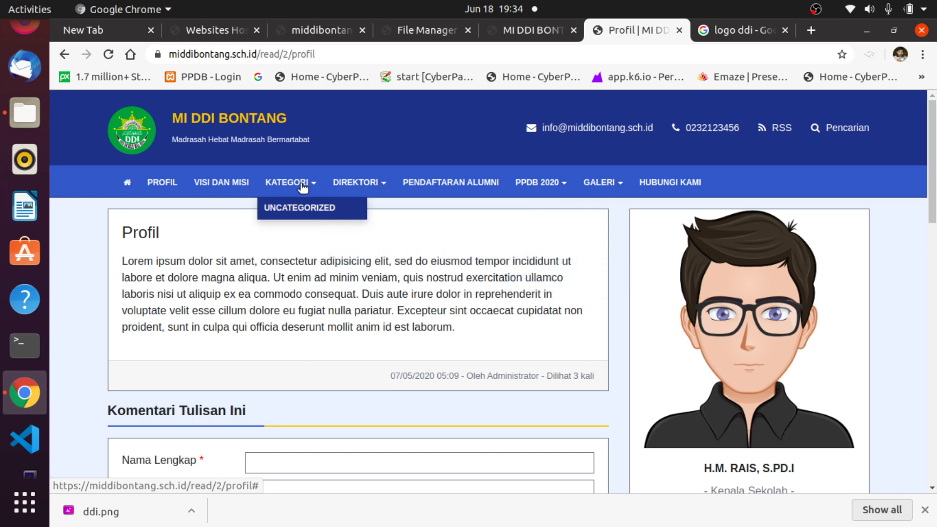
{"action": "left_click", "coordinate": [232, 183]}
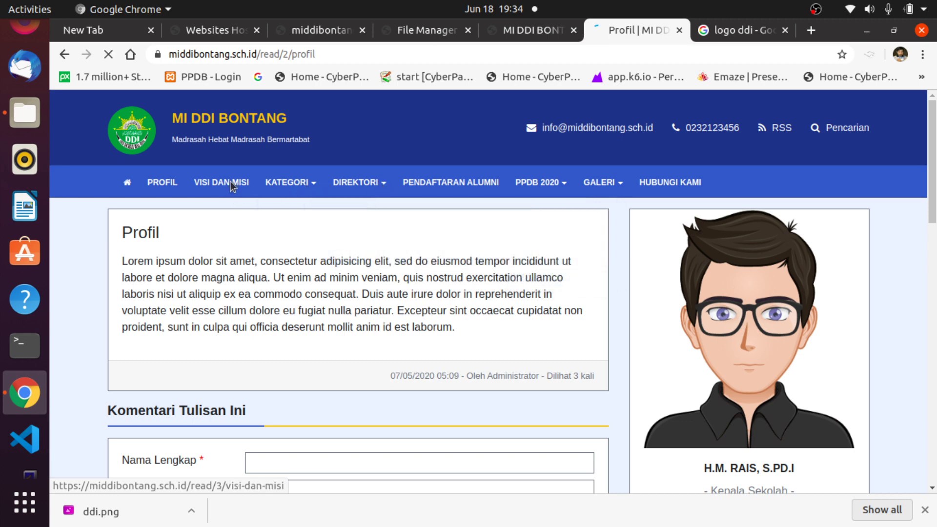
{"action": "left_click", "coordinate": [158, 186]}
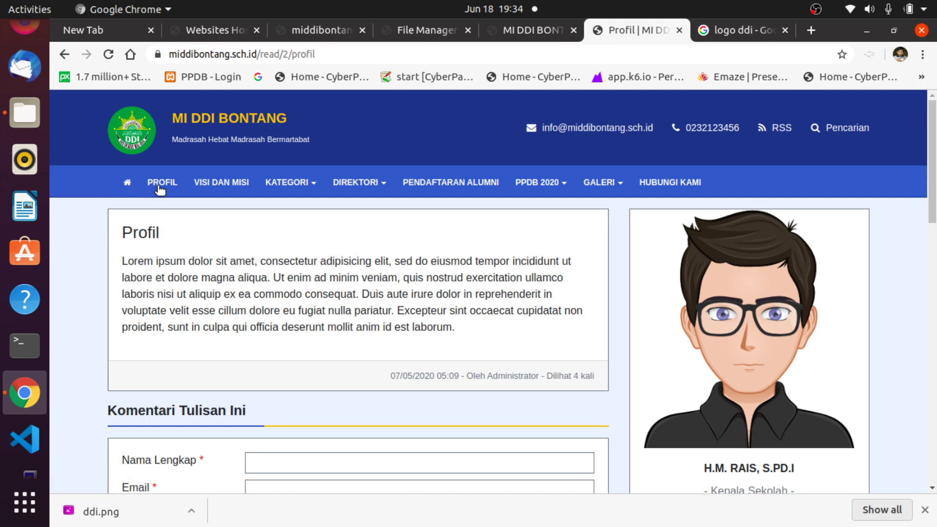
{"action": "left_click", "coordinate": [367, 182]}
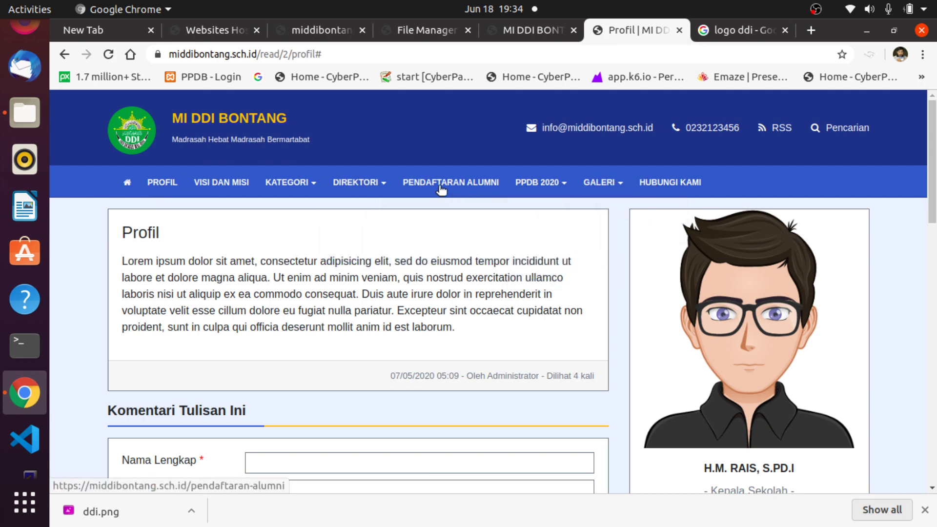
{"action": "left_click", "coordinate": [378, 185]}
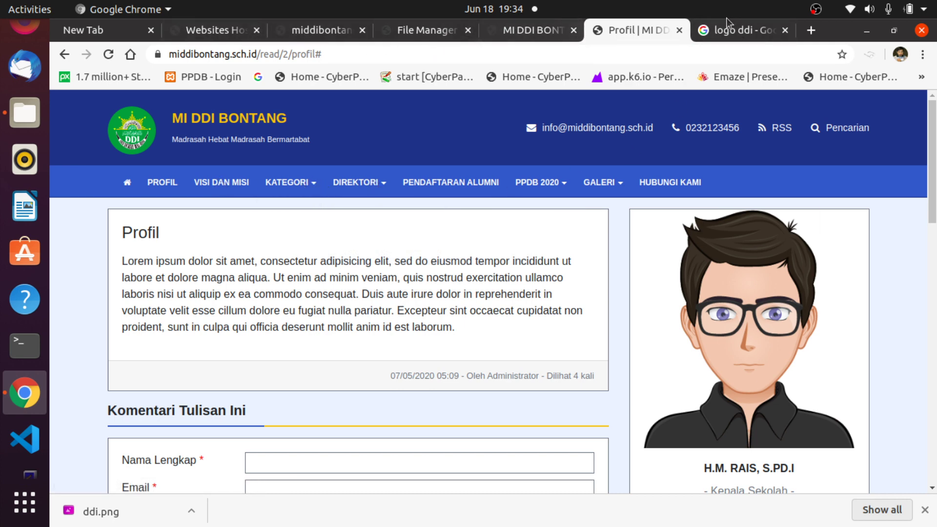
{"action": "left_click", "coordinate": [508, 35]}
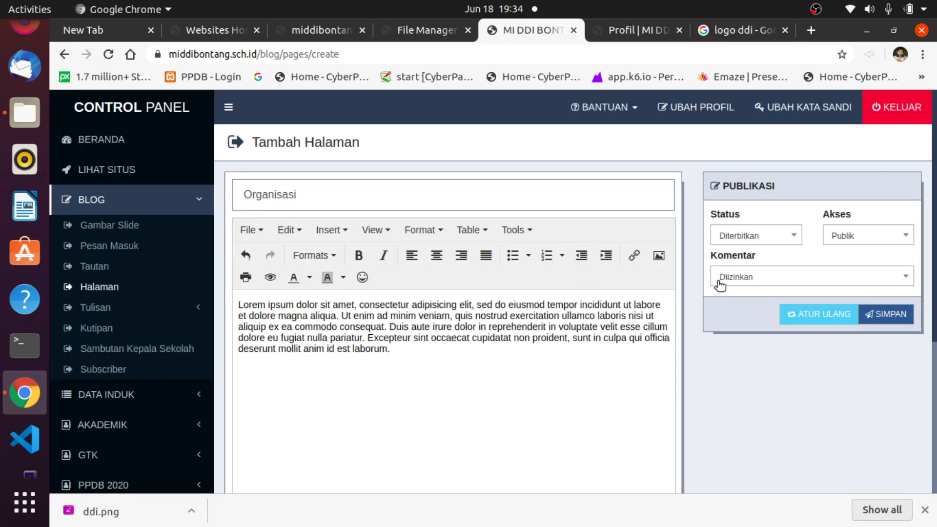
Keep the status as Diterbitkan and open the Halaman list with Profil, Visi dan Misi, Organisasi.
{"action": "left_click", "coordinate": [790, 236]}
{"action": "left_click", "coordinate": [792, 237]}
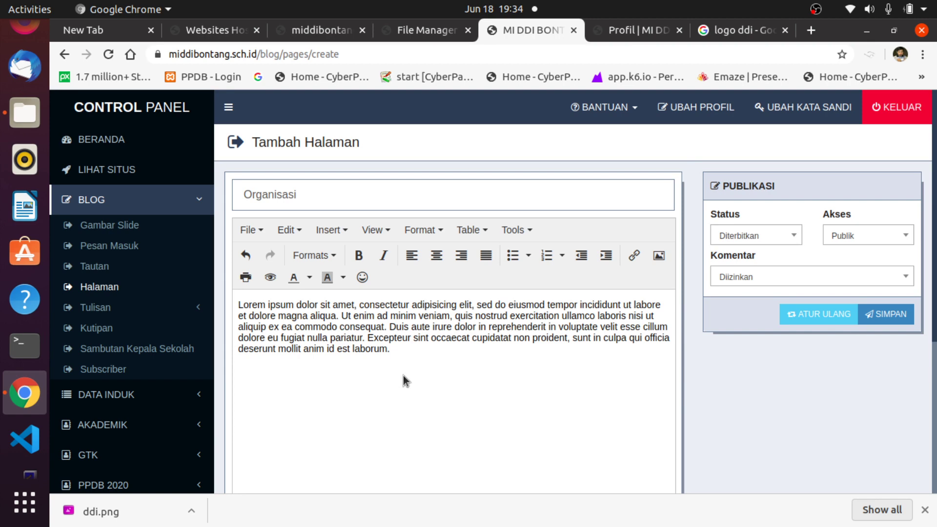
{"action": "left_click", "coordinate": [99, 289]}
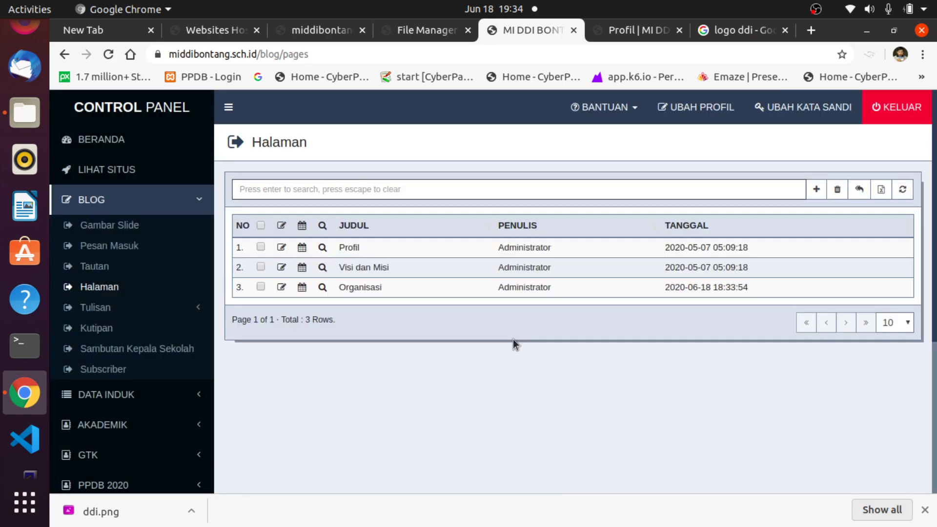
Scroll through the public MI DDI Bontang homepage, then return to the control panel.
{"action": "left_click", "coordinate": [644, 30]}
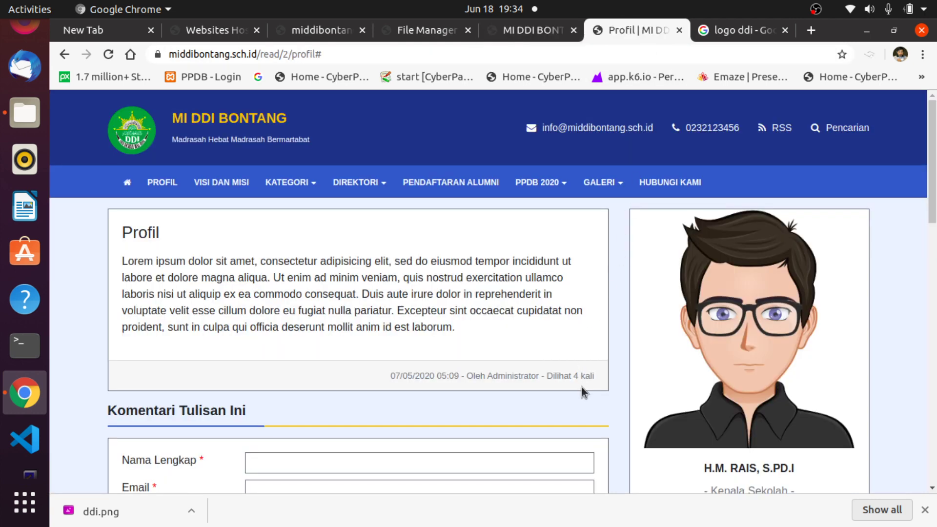
{"action": "left_click", "coordinate": [124, 183]}
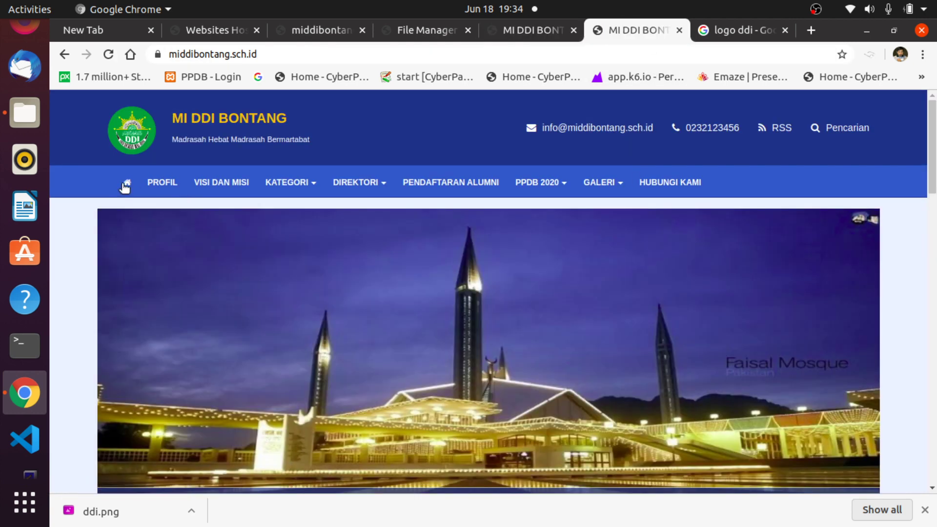
{"action": "scroll", "coordinate": [658, 364], "scroll_direction": "down", "scroll_amount": 1}
{"action": "scroll", "coordinate": [658, 364], "scroll_direction": "down", "scroll_amount": 15}
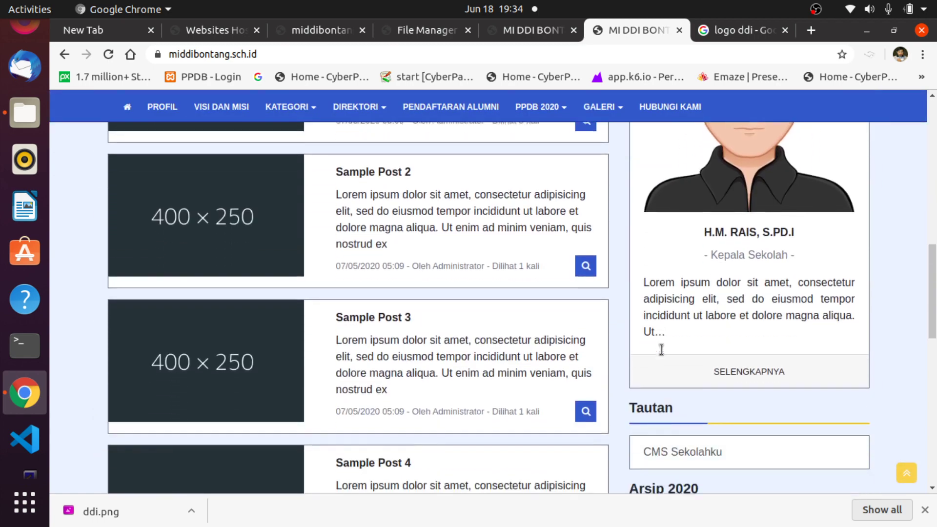
{"action": "scroll", "coordinate": [660, 350], "scroll_direction": "down", "scroll_amount": 2}
{"action": "scroll", "coordinate": [660, 350], "scroll_direction": "up", "scroll_amount": 4}
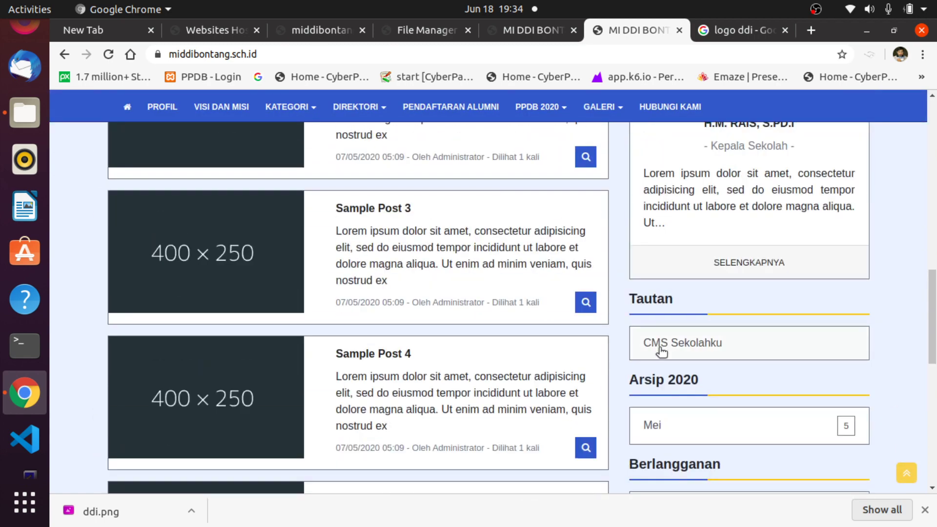
{"action": "scroll", "coordinate": [662, 352], "scroll_direction": "down", "scroll_amount": 5}
{"action": "scroll", "coordinate": [662, 351], "scroll_direction": "down", "scroll_amount": 4}
{"action": "scroll", "coordinate": [660, 348], "scroll_direction": "up", "scroll_amount": 11}
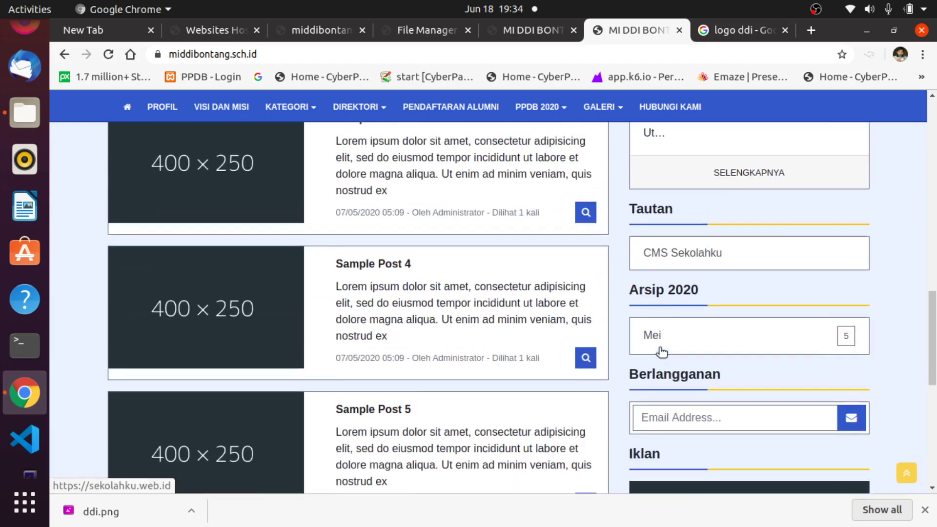
{"action": "scroll", "coordinate": [659, 347], "scroll_direction": "up", "scroll_amount": 2}
{"action": "scroll", "coordinate": [659, 349], "scroll_direction": "down", "scroll_amount": 7}
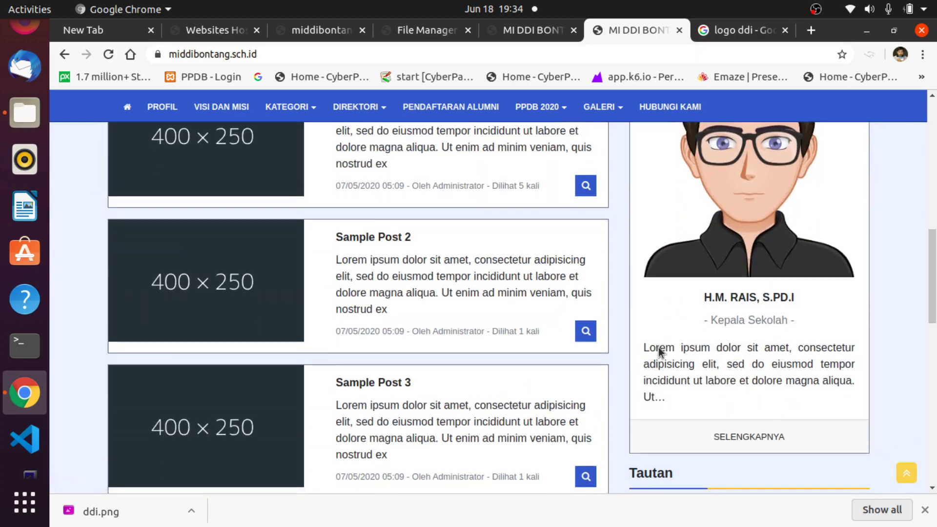
{"action": "scroll", "coordinate": [658, 352], "scroll_direction": "down", "scroll_amount": 3}
{"action": "scroll", "coordinate": [658, 352], "scroll_direction": "up", "scroll_amount": 15}
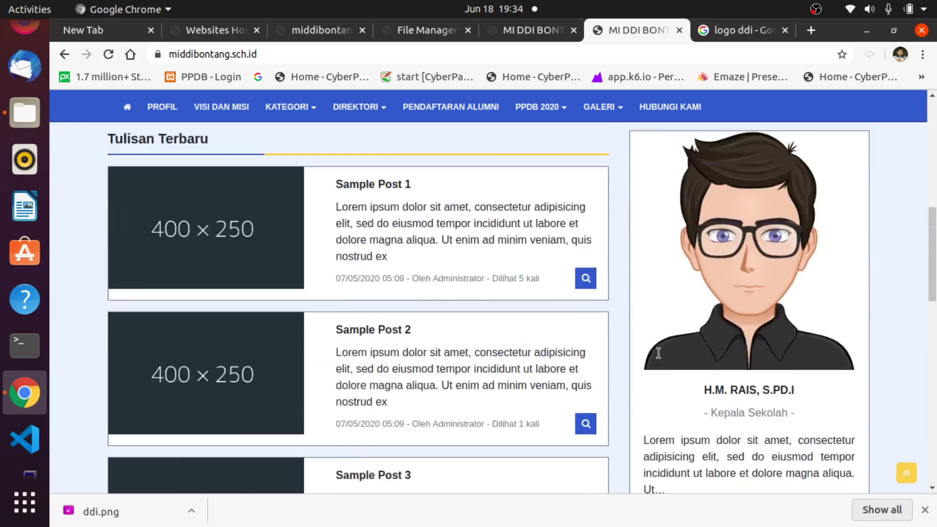
{"action": "scroll", "coordinate": [659, 341], "scroll_direction": "up", "scroll_amount": 3}
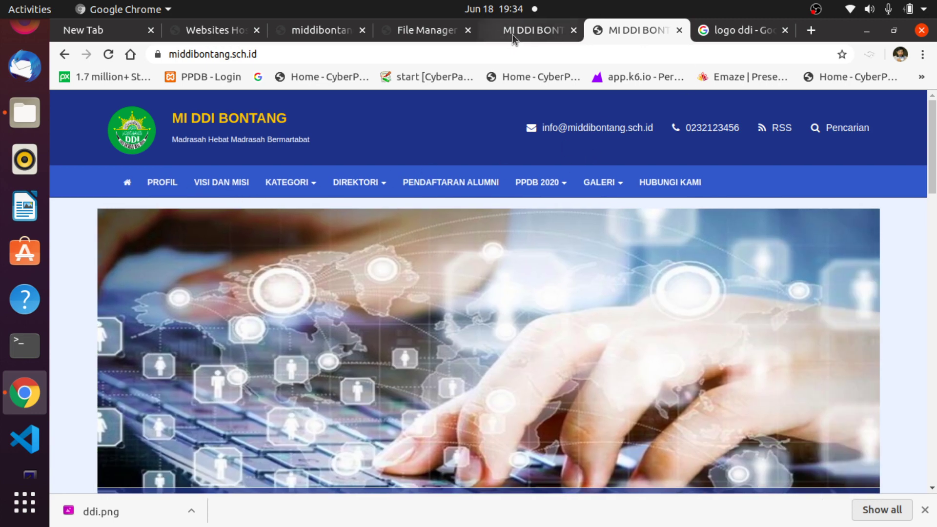
{"action": "left_click", "coordinate": [513, 34]}
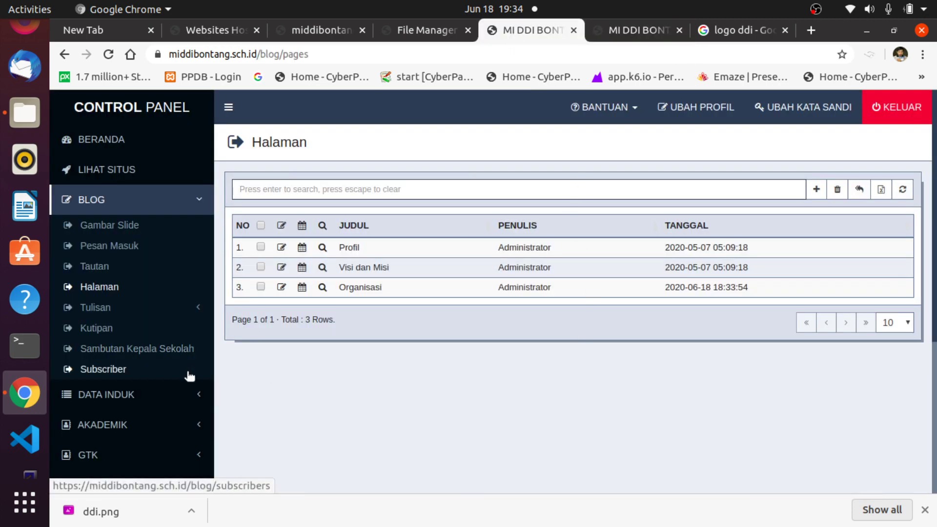
Open Tampilan > Menu and review the KELOLA MENU table of menu entries.
{"action": "scroll", "coordinate": [189, 376], "scroll_direction": "down", "scroll_amount": 5}
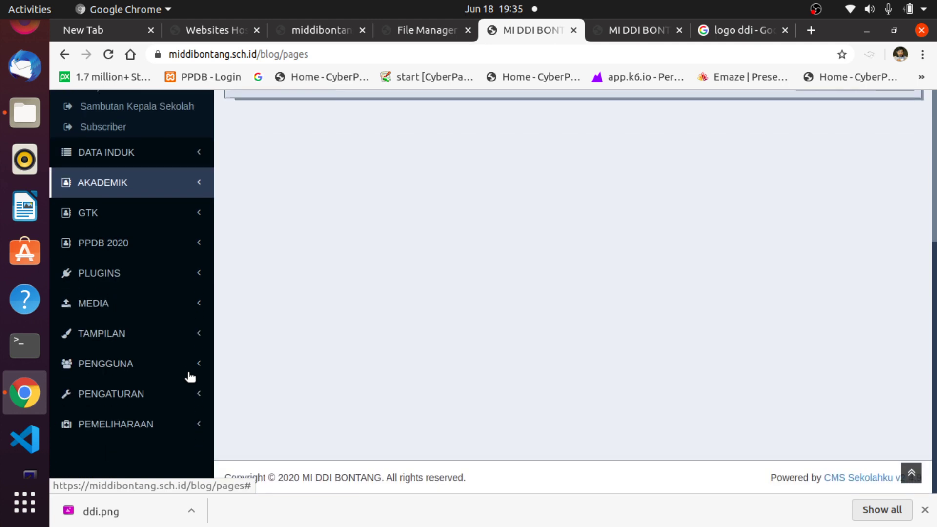
{"action": "left_click", "coordinate": [162, 338]}
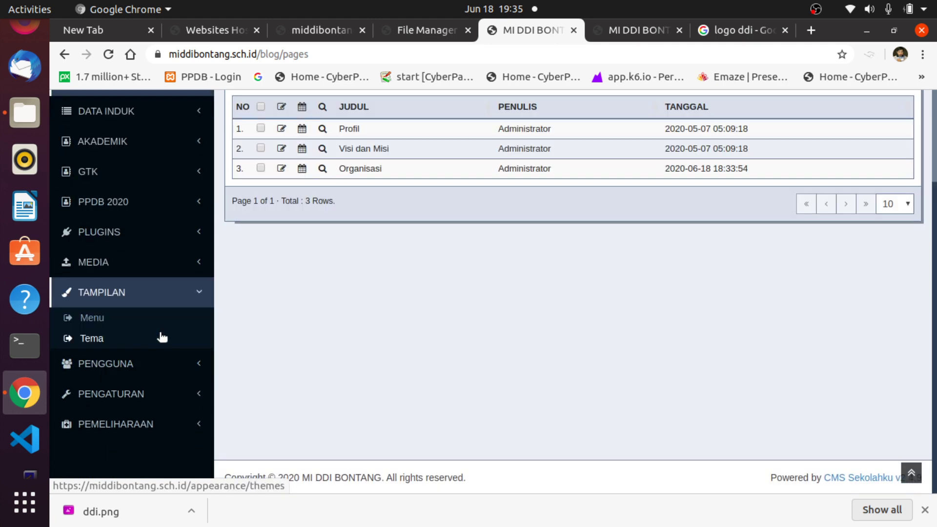
{"action": "left_click", "coordinate": [90, 318]}
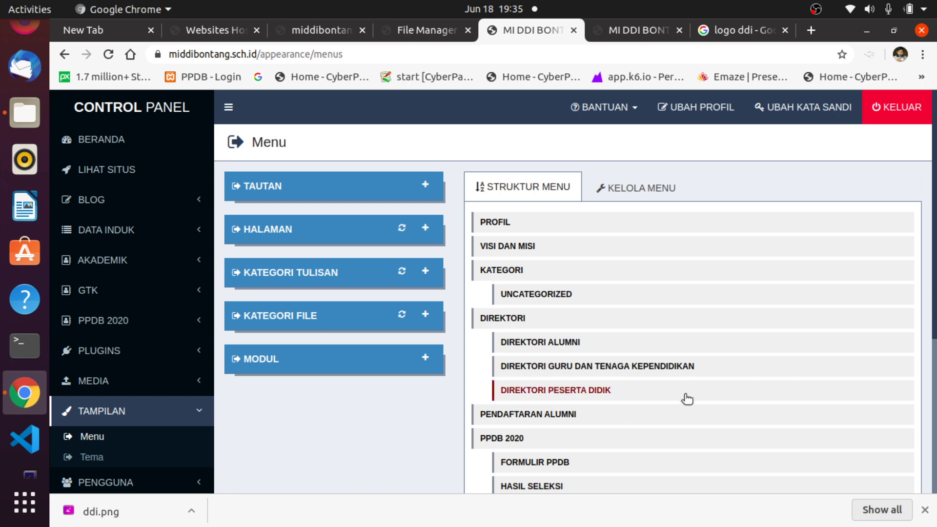
{"action": "scroll", "coordinate": [717, 397], "scroll_direction": "down", "scroll_amount": 3}
{"action": "scroll", "coordinate": [717, 398], "scroll_direction": "up", "scroll_amount": 2}
{"action": "scroll", "coordinate": [706, 398], "scroll_direction": "down", "scroll_amount": 2}
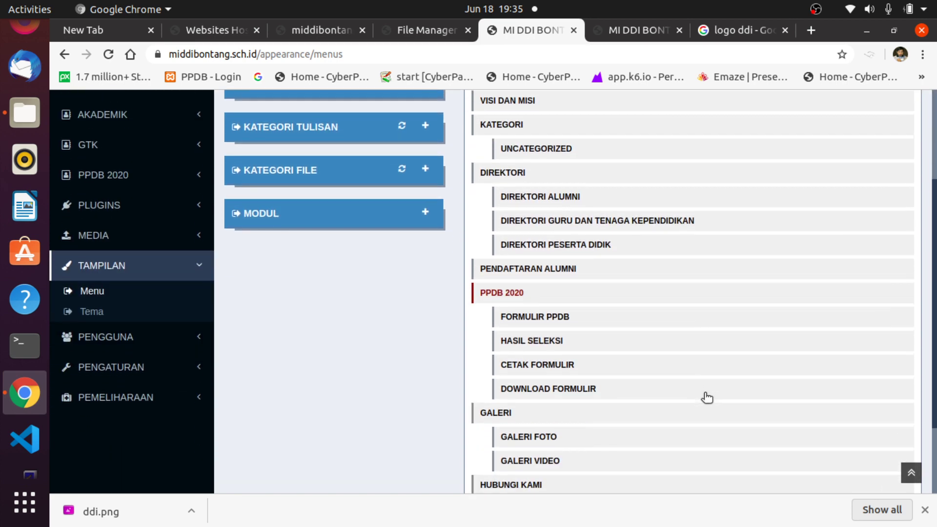
{"action": "scroll", "coordinate": [706, 398], "scroll_direction": "down", "scroll_amount": 2}
{"action": "scroll", "coordinate": [704, 393], "scroll_direction": "up", "scroll_amount": 2}
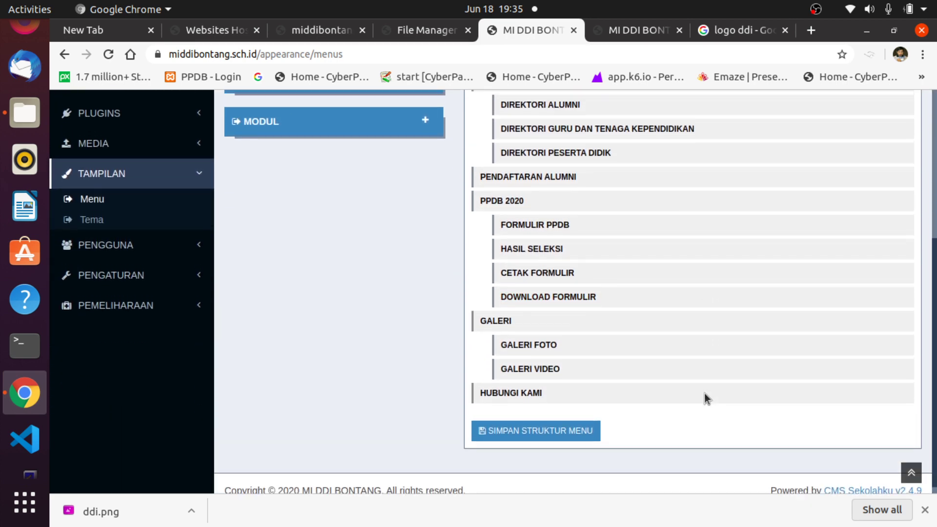
{"action": "scroll", "coordinate": [704, 394], "scroll_direction": "down", "scroll_amount": 1}
{"action": "scroll", "coordinate": [704, 393], "scroll_direction": "up", "scroll_amount": 2}
{"action": "scroll", "coordinate": [707, 398], "scroll_direction": "up", "scroll_amount": 1}
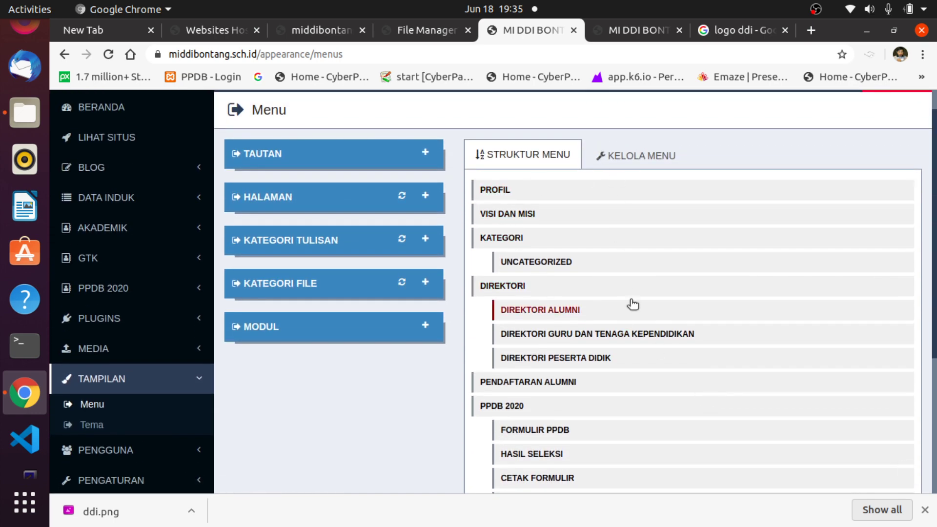
{"action": "scroll", "coordinate": [634, 273], "scroll_direction": "down", "scroll_amount": 1}
{"action": "left_click", "coordinate": [655, 119]}
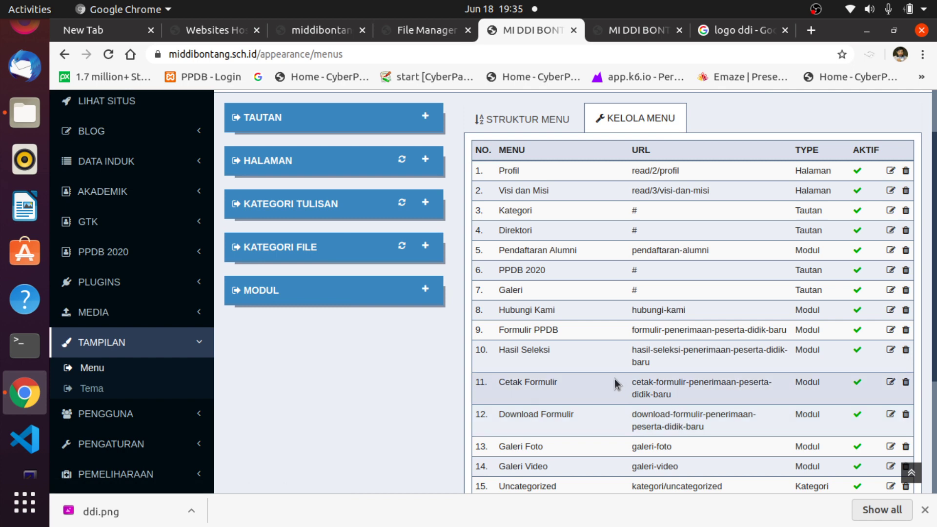
{"action": "scroll", "coordinate": [615, 379], "scroll_direction": "down", "scroll_amount": 2}
{"action": "scroll", "coordinate": [617, 381], "scroll_direction": "down", "scroll_amount": 3}
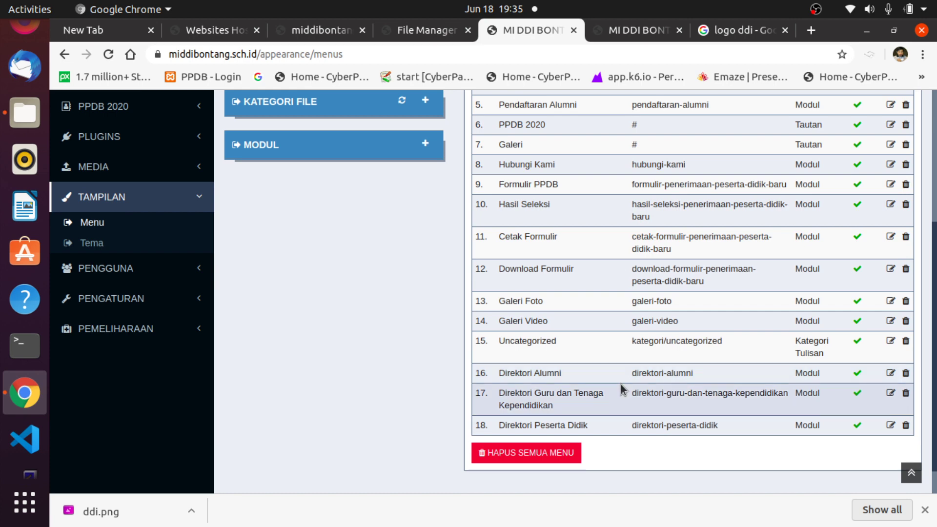
{"action": "scroll", "coordinate": [621, 385], "scroll_direction": "up", "scroll_amount": 7}
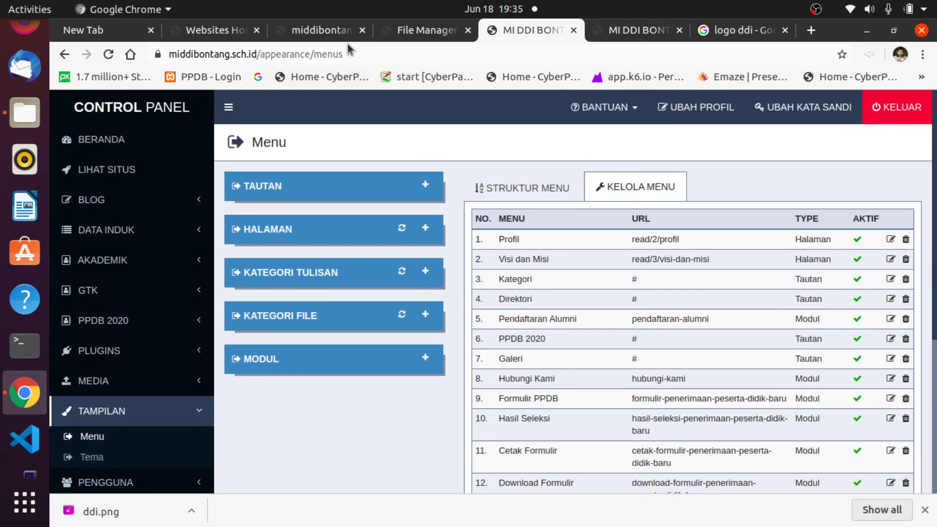
Compare with the public homepage, then reload the Menu settings page.
{"action": "left_click", "coordinate": [630, 31]}
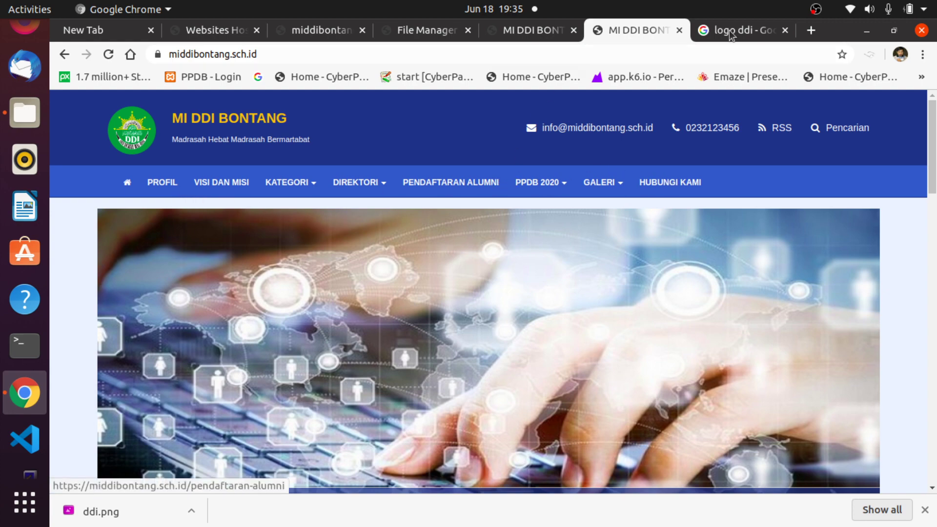
{"action": "left_click", "coordinate": [530, 32]}
{"action": "scroll", "coordinate": [256, 313], "scroll_direction": "down", "scroll_amount": 3}
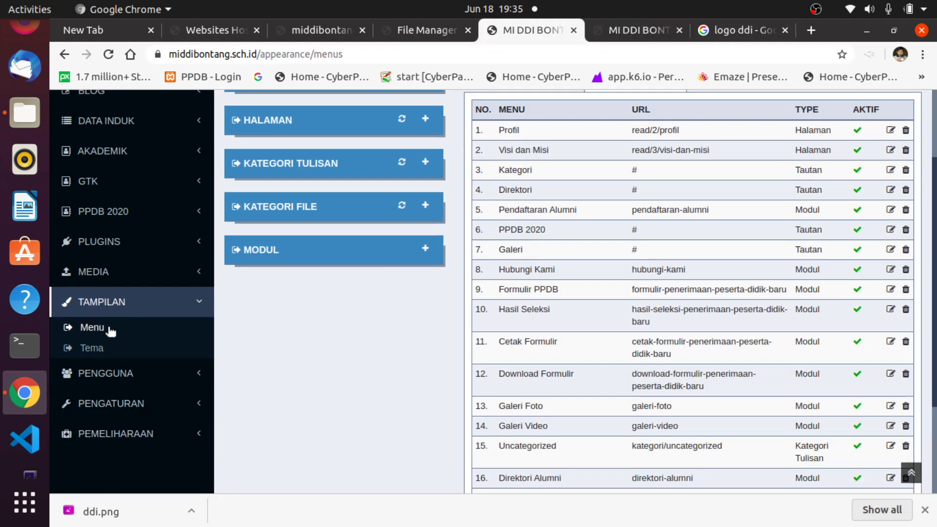
{"action": "left_click", "coordinate": [101, 303]}
{"action": "left_click", "coordinate": [101, 303]}
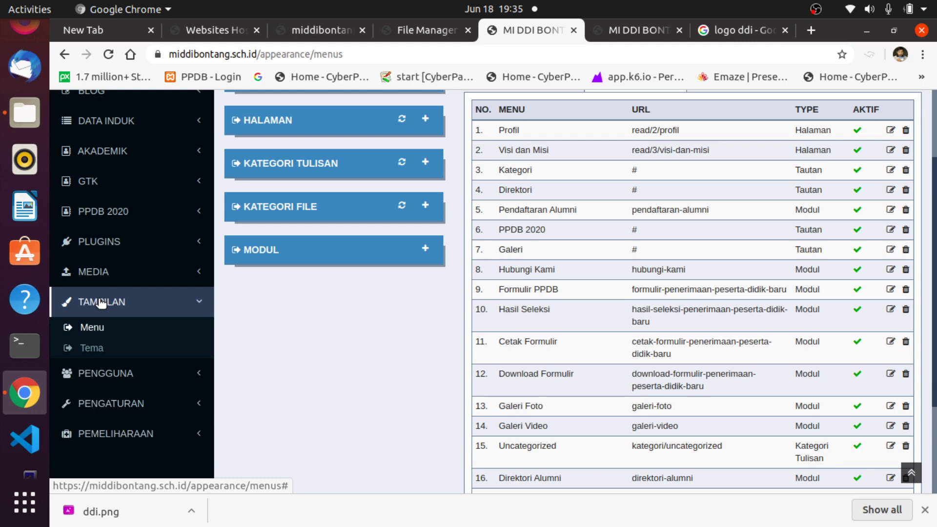
{"action": "left_click", "coordinate": [95, 328]}
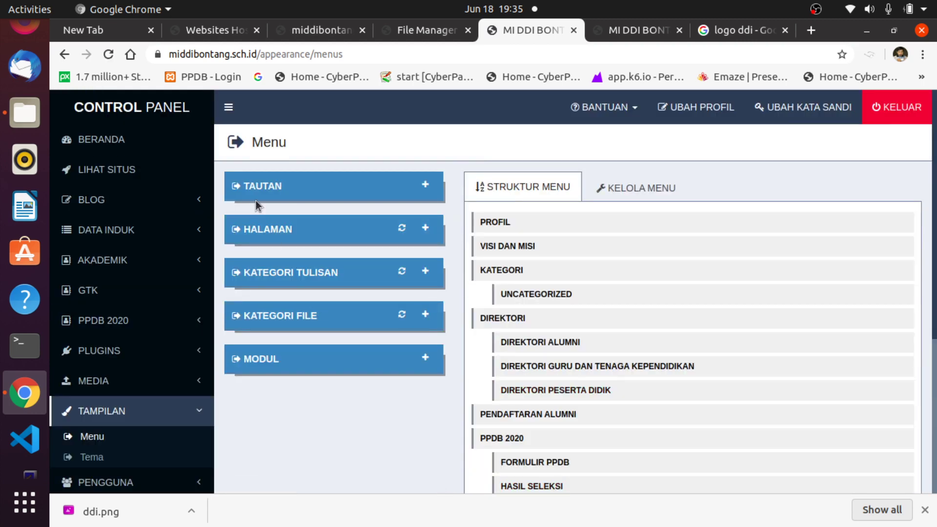
Expand and collapse the HALAMAN panel, then show the KELOLA MENU table of all entries.
{"action": "left_click", "coordinate": [425, 230]}
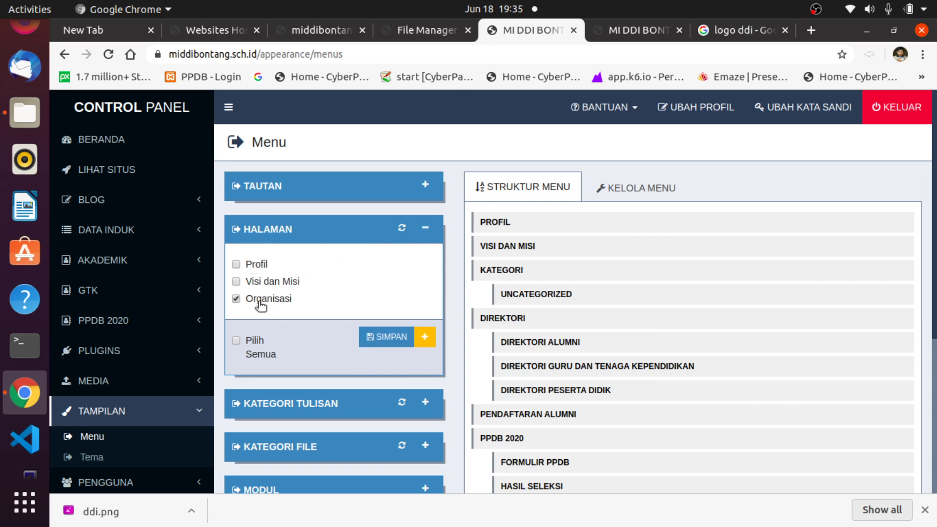
{"action": "left_click", "coordinate": [424, 228]}
{"action": "left_click", "coordinate": [644, 189]}
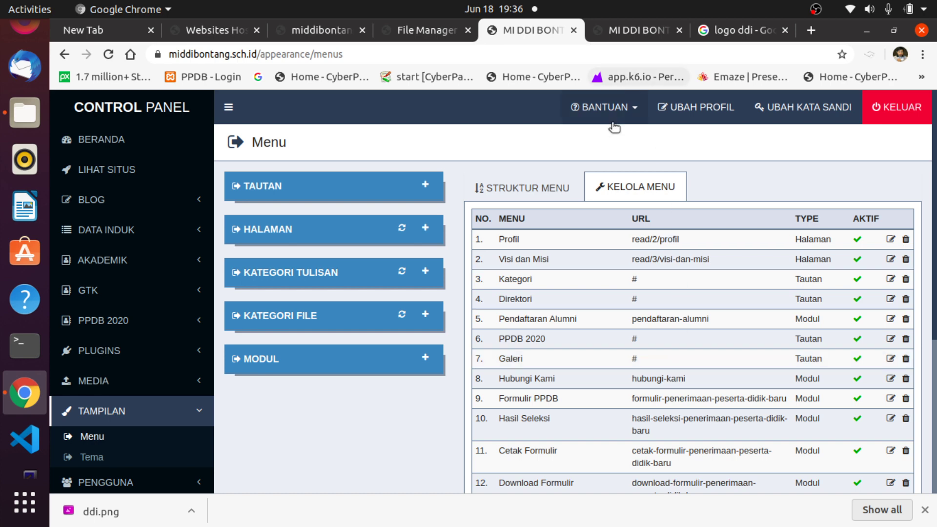
Compare the public homepage menu with the admin Kelola Menu table of items and URLs.
{"action": "scroll", "coordinate": [638, 326], "scroll_direction": "down", "scroll_amount": 5}
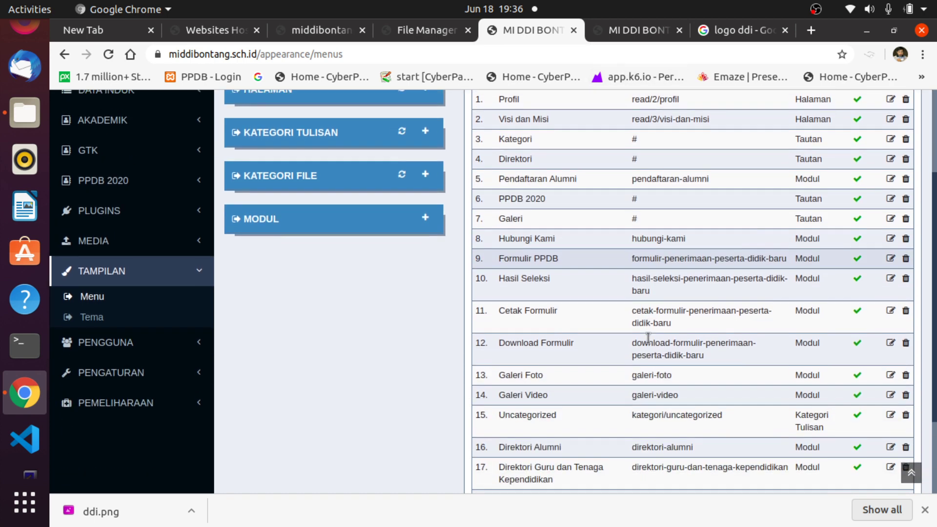
{"action": "scroll", "coordinate": [644, 335], "scroll_direction": "up", "scroll_amount": 3}
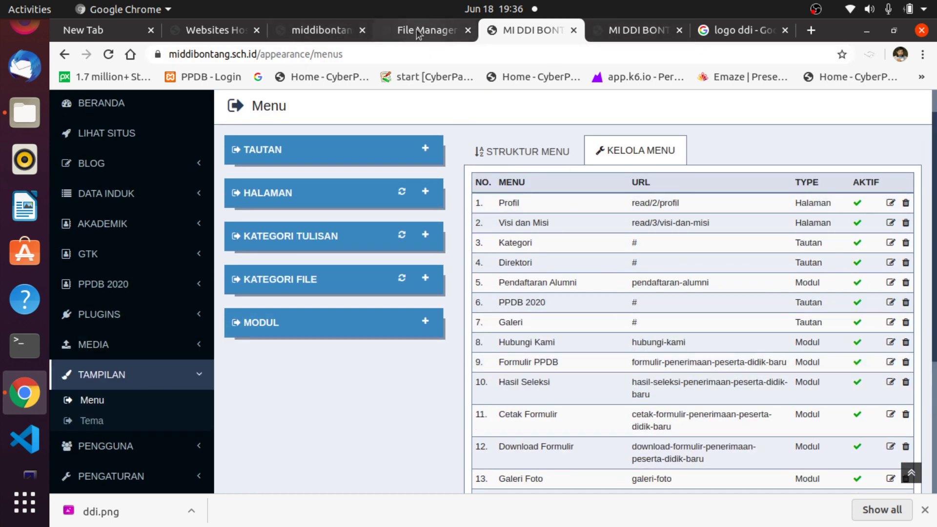
{"action": "left_click", "coordinate": [634, 30]}
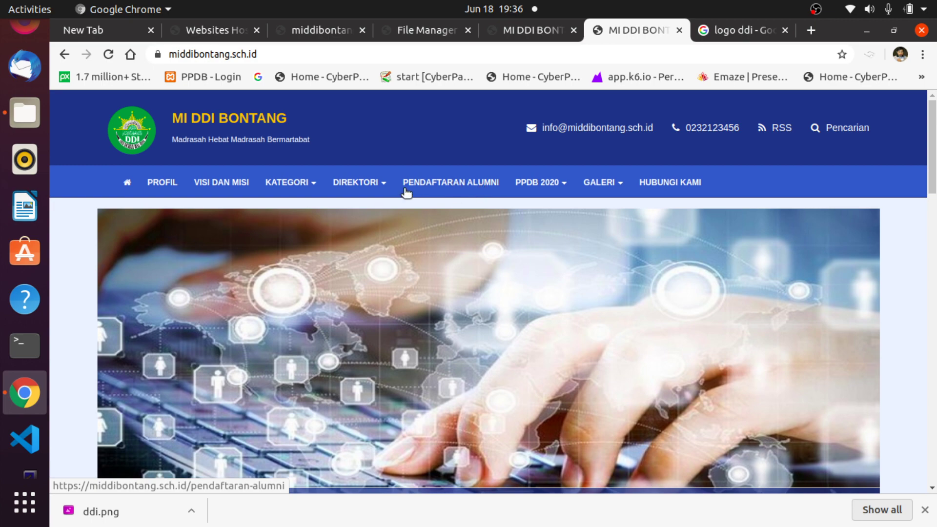
{"action": "scroll", "coordinate": [564, 307], "scroll_direction": "down", "scroll_amount": 5}
{"action": "scroll", "coordinate": [559, 305], "scroll_direction": "up", "scroll_amount": 5}
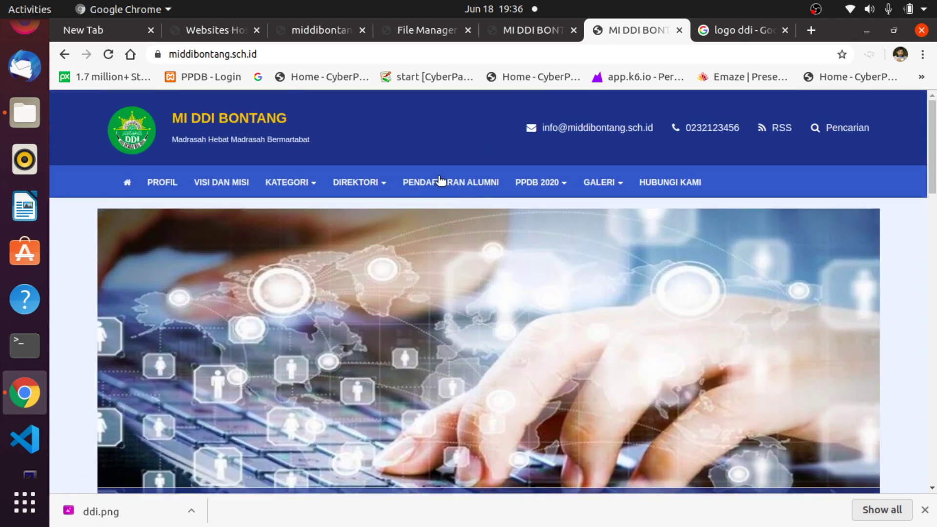
{"action": "left_click", "coordinate": [526, 32]}
{"action": "scroll", "coordinate": [697, 332], "scroll_direction": "down", "scroll_amount": 2}
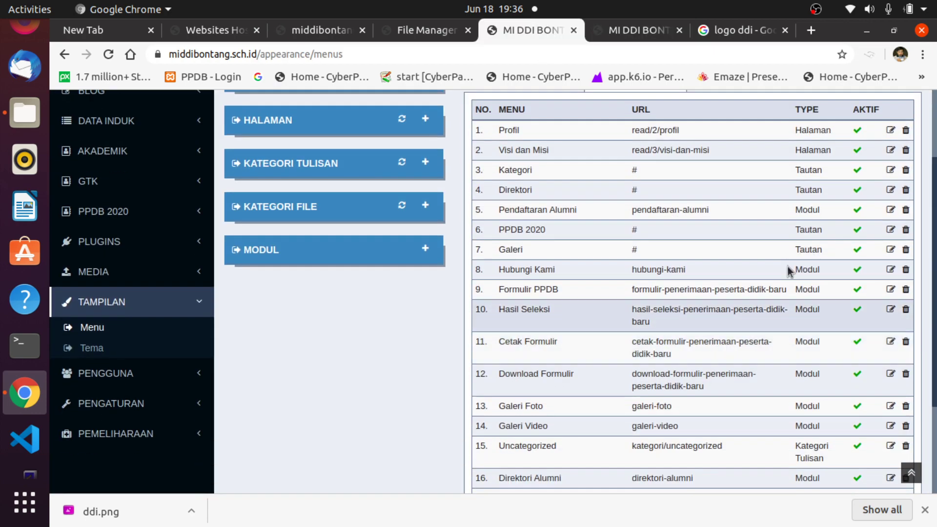
Delete the Pendaftaran Alumni menu item and confirm with OK.
{"action": "left_click", "coordinate": [905, 211]}
{"action": "left_click", "coordinate": [671, 202]}
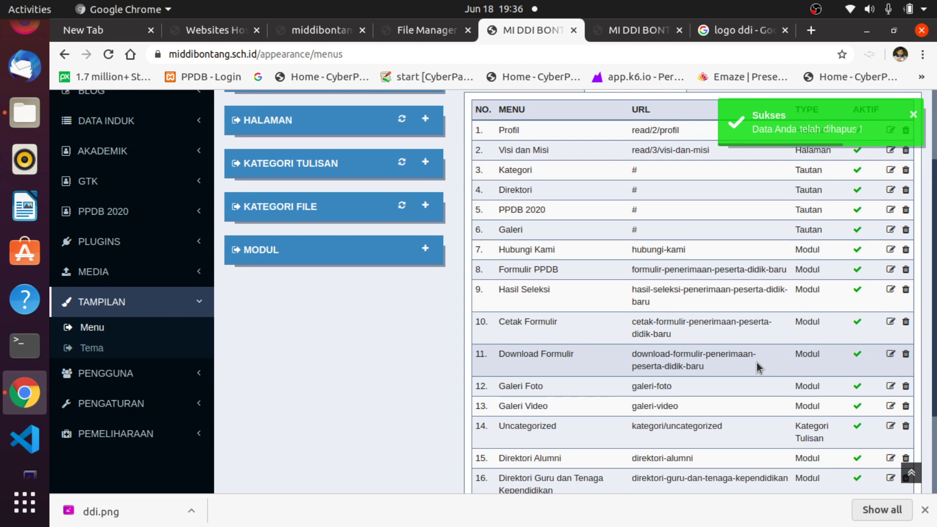
{"action": "scroll", "coordinate": [757, 354], "scroll_direction": "up", "scroll_amount": 2}
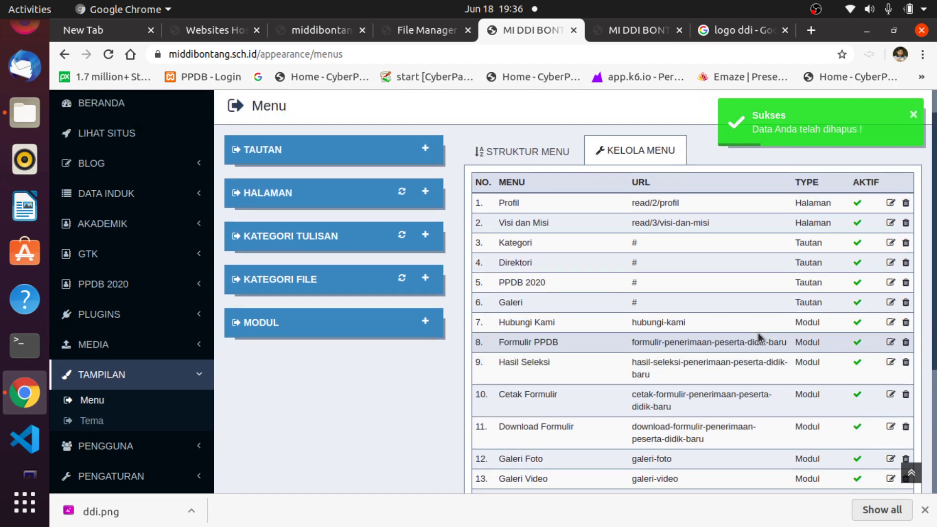
{"action": "scroll", "coordinate": [622, 361], "scroll_direction": "down", "scroll_amount": 1}
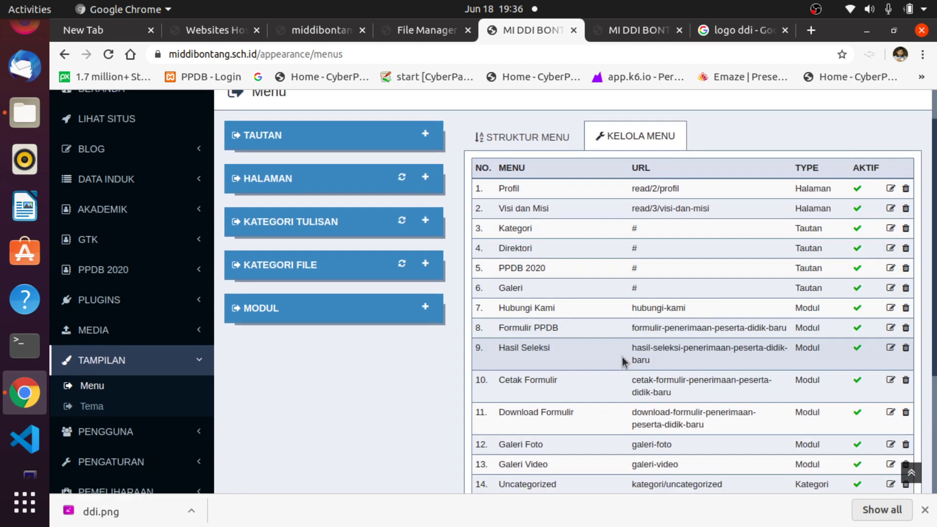
{"action": "scroll", "coordinate": [622, 361], "scroll_direction": "down", "scroll_amount": 5}
{"action": "scroll", "coordinate": [622, 361], "scroll_direction": "up", "scroll_amount": 3}
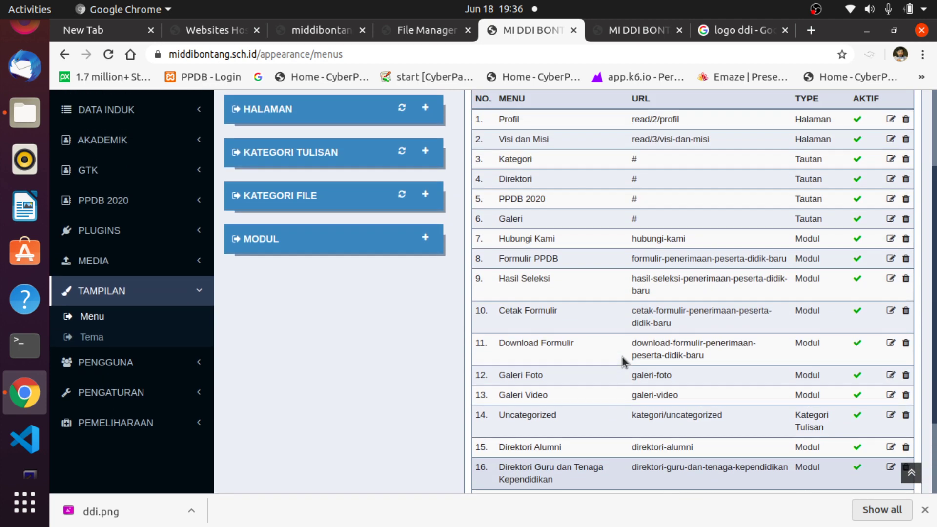
{"action": "scroll", "coordinate": [622, 361], "scroll_direction": "down", "scroll_amount": 2}
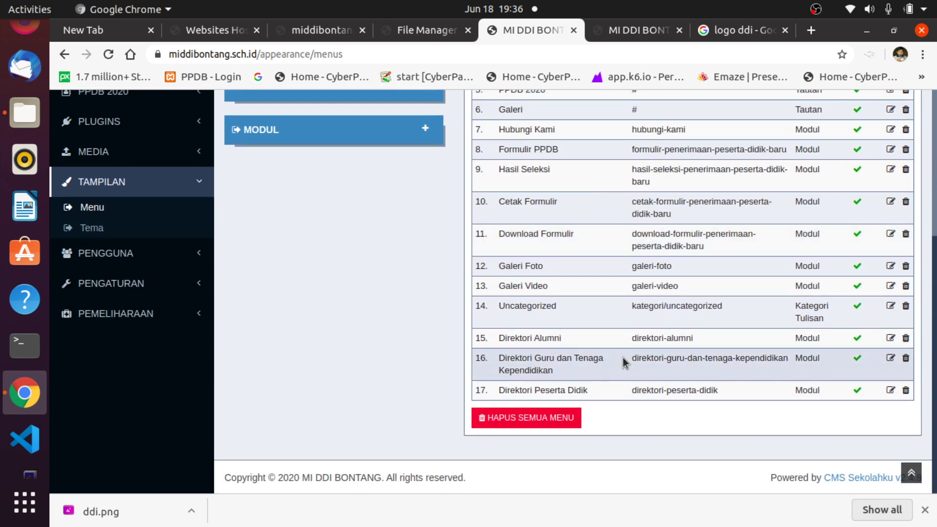
{"action": "scroll", "coordinate": [623, 359], "scroll_direction": "up", "scroll_amount": 3}
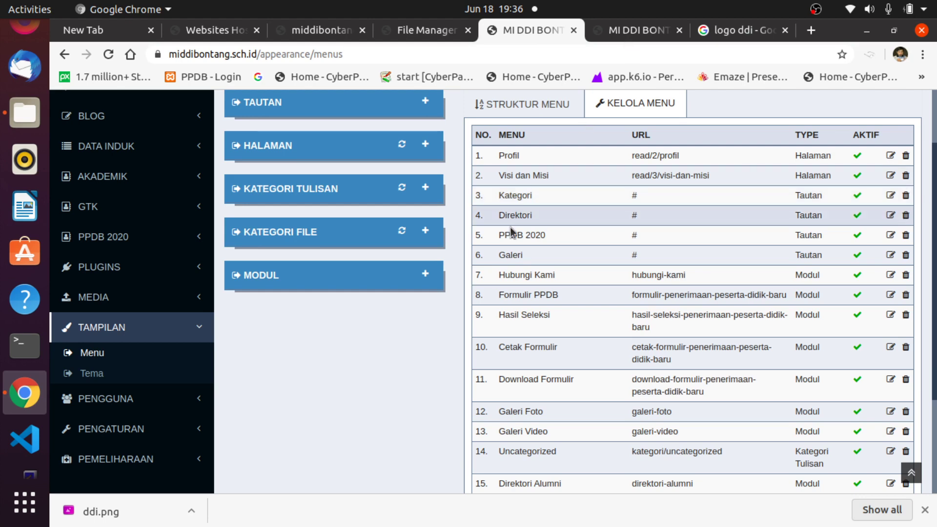
Check the Direktori submenu on the homepage, then return to the menu table.
{"action": "left_click", "coordinate": [630, 32]}
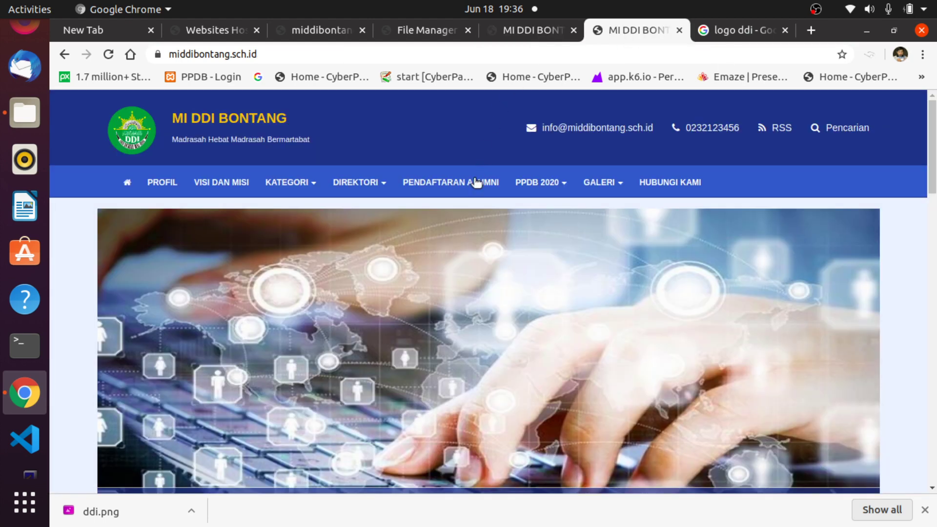
{"action": "left_click", "coordinate": [380, 183]}
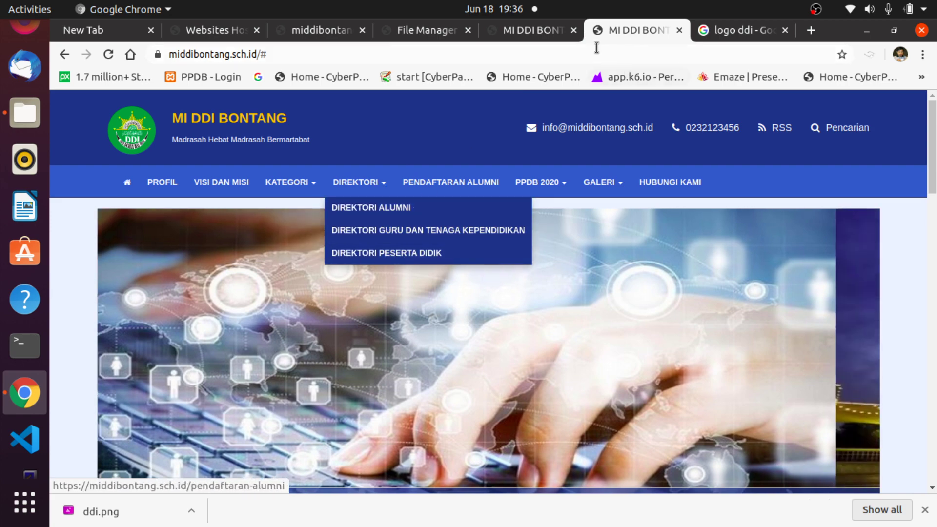
{"action": "left_click", "coordinate": [539, 30]}
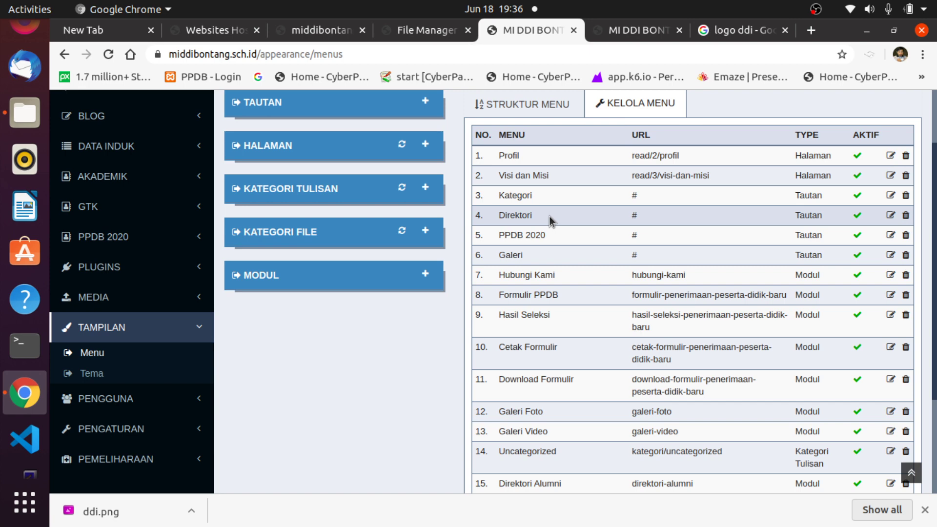
{"action": "scroll", "coordinate": [621, 390], "scroll_direction": "down", "scroll_amount": 3}
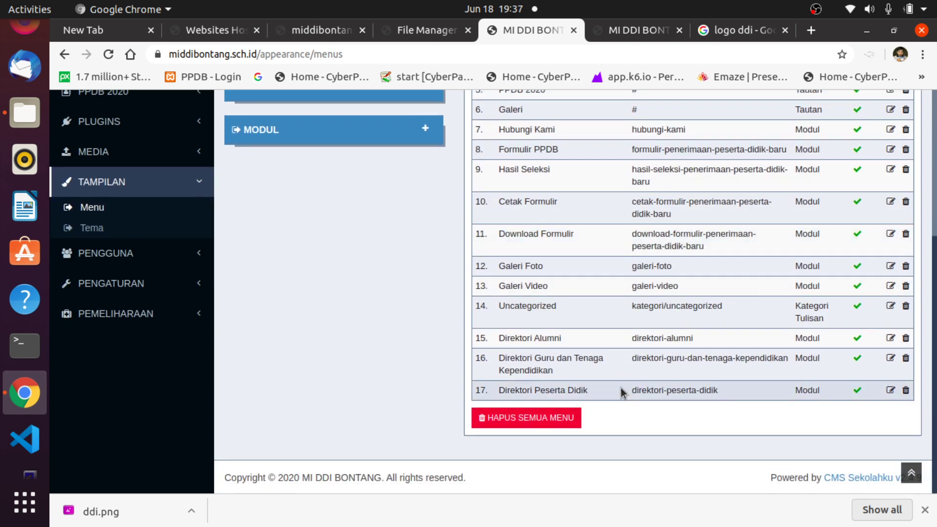
Delete the Direktori Alumni menu item, confirming with OK.
{"action": "left_click", "coordinate": [906, 340]}
{"action": "left_click", "coordinate": [669, 202]}
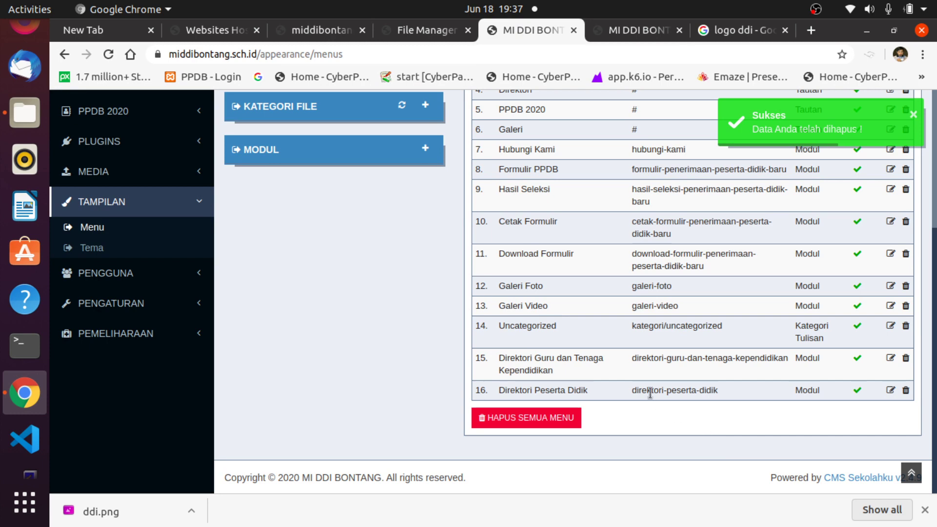
{"action": "scroll", "coordinate": [645, 390], "scroll_direction": "up", "scroll_amount": 4}
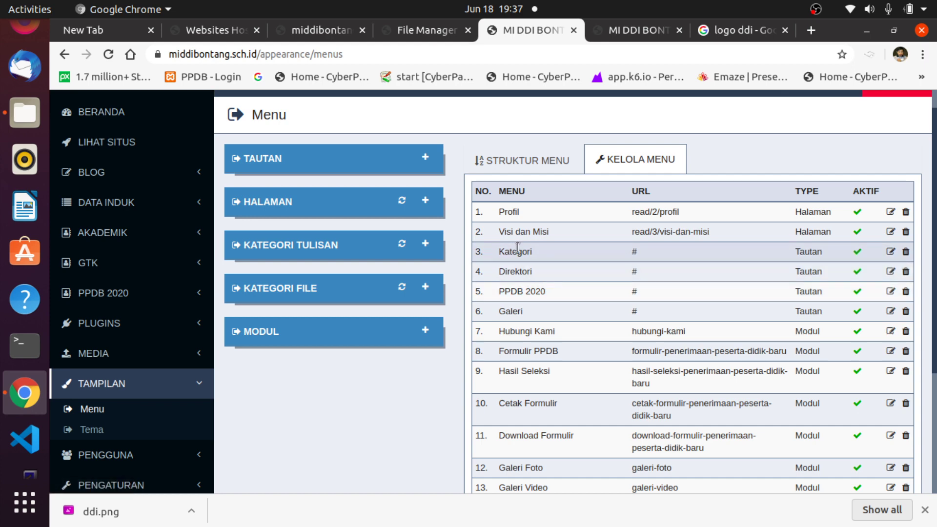
Open the Kategori item's Edit Menu form, close it unchanged, and view the homepage.
{"action": "left_click", "coordinate": [890, 251]}
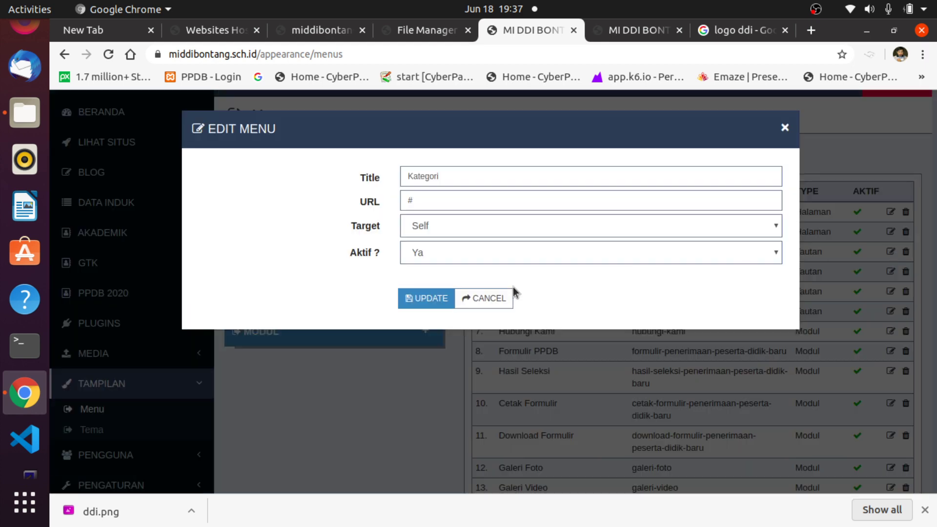
{"action": "left_click", "coordinate": [744, 199]}
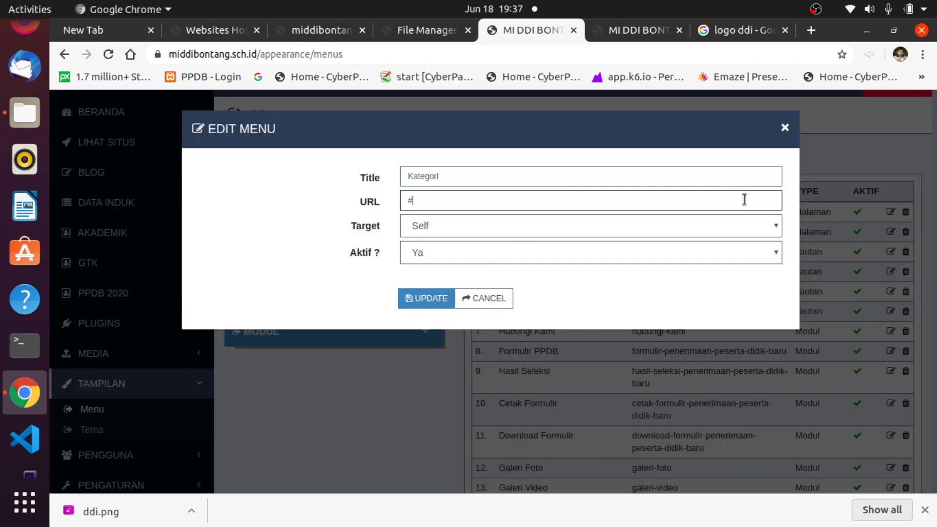
{"action": "left_click", "coordinate": [471, 177]}
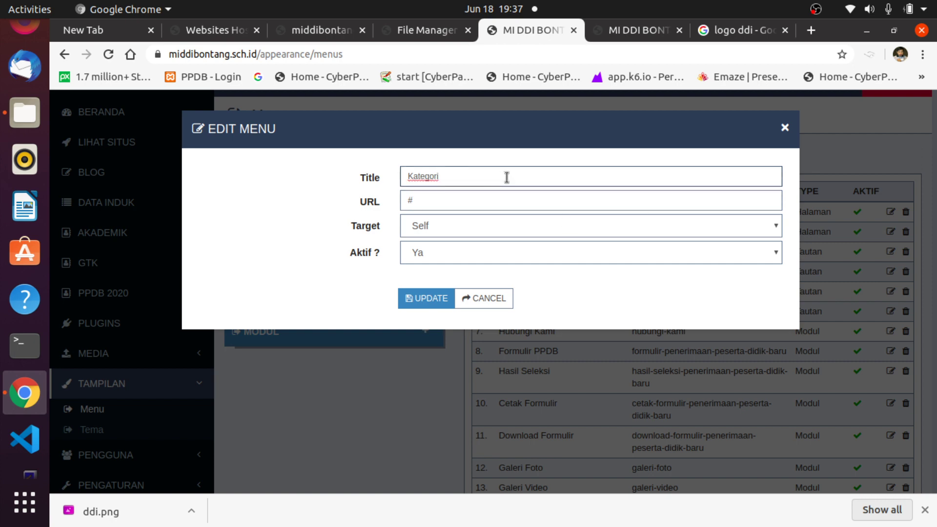
{"action": "left_click", "coordinate": [785, 129]}
{"action": "scroll", "coordinate": [857, 366], "scroll_direction": "down", "scroll_amount": 4}
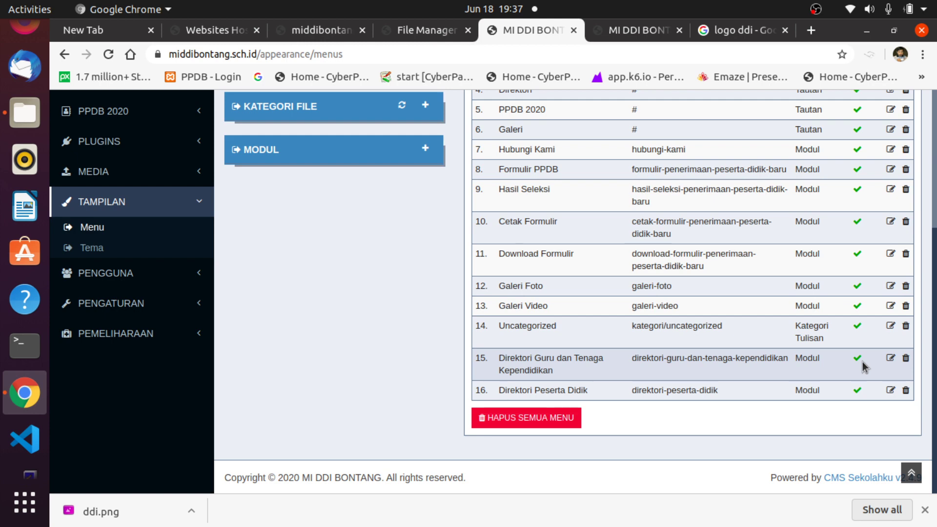
{"action": "left_click", "coordinate": [641, 33]}
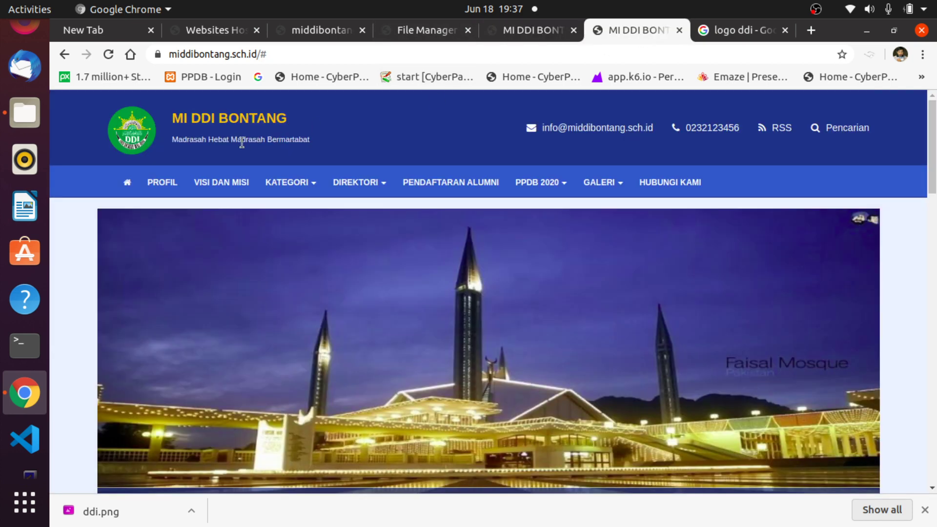
Delete the Uncategorized menu item and confirm with OK.
{"action": "mouse_move", "coordinate": [307, 188]}
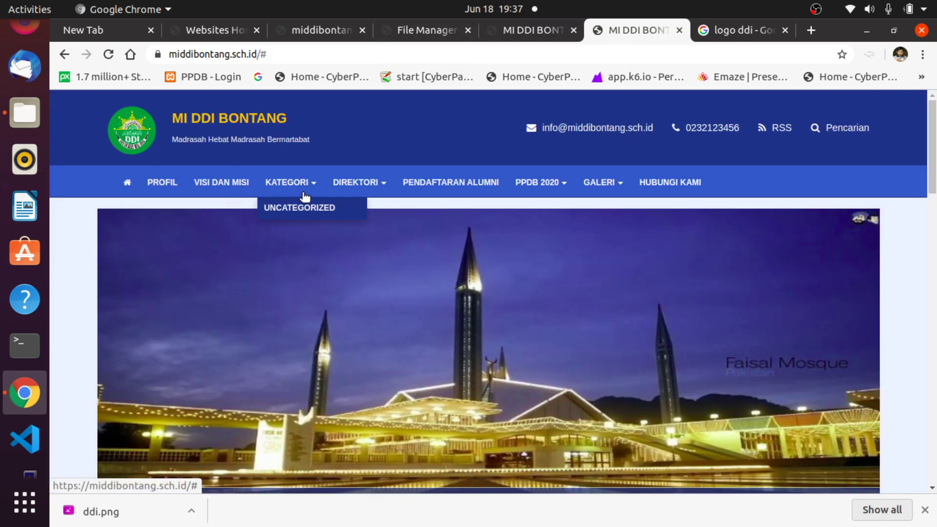
{"action": "left_click", "coordinate": [523, 32]}
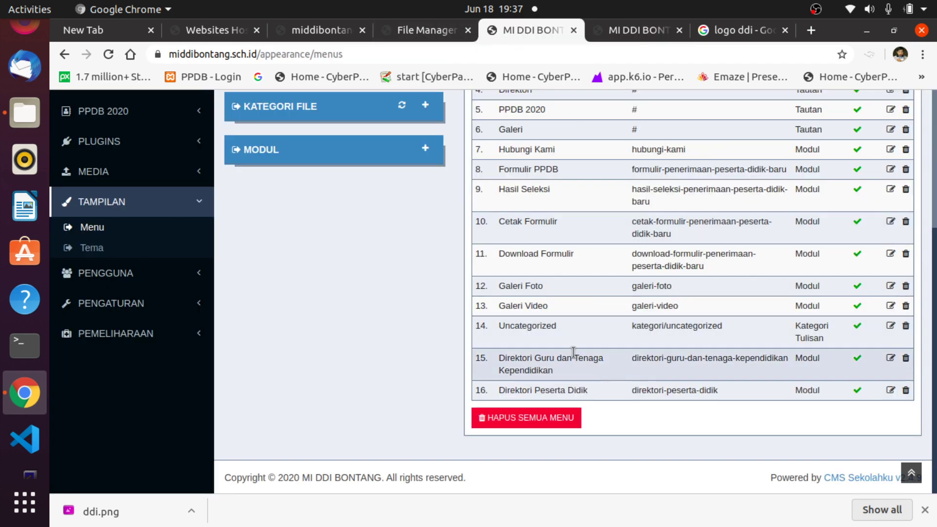
{"action": "left_click", "coordinate": [905, 325]}
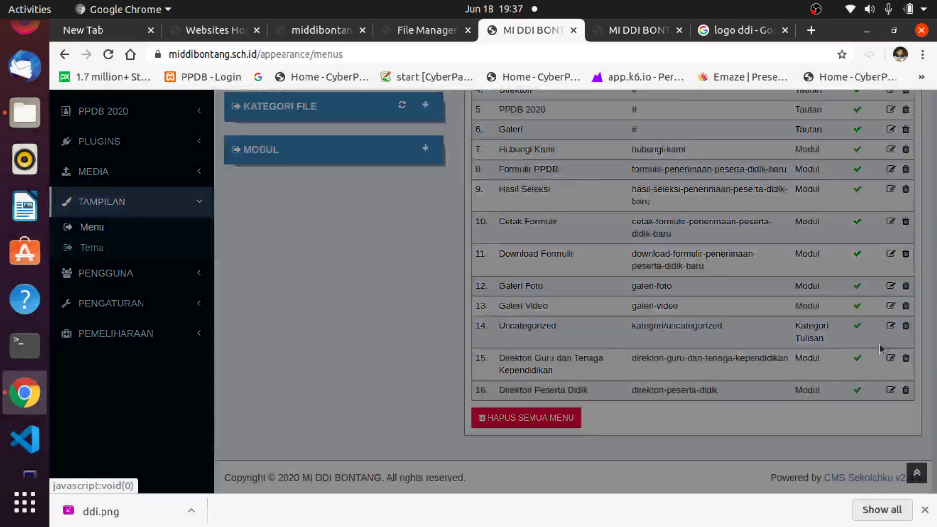
{"action": "left_click", "coordinate": [670, 204]}
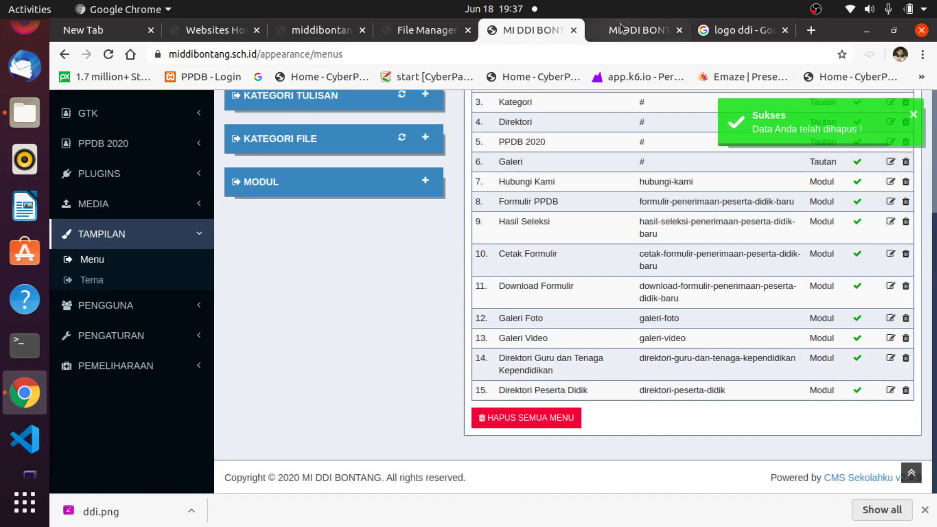
Verify the trimmed Direktori submenu on the homepage, then show the Struktur Menu view.
{"action": "left_click", "coordinate": [621, 28]}
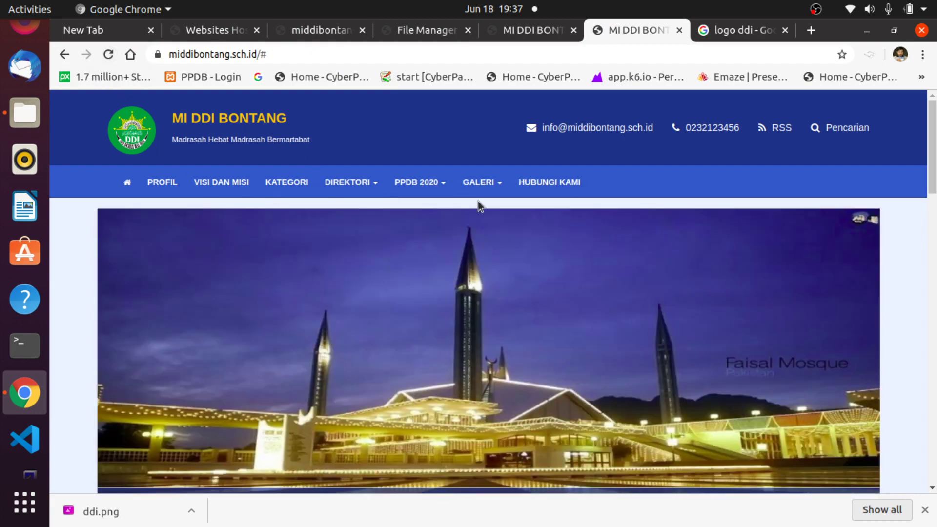
{"action": "left_click", "coordinate": [344, 183]}
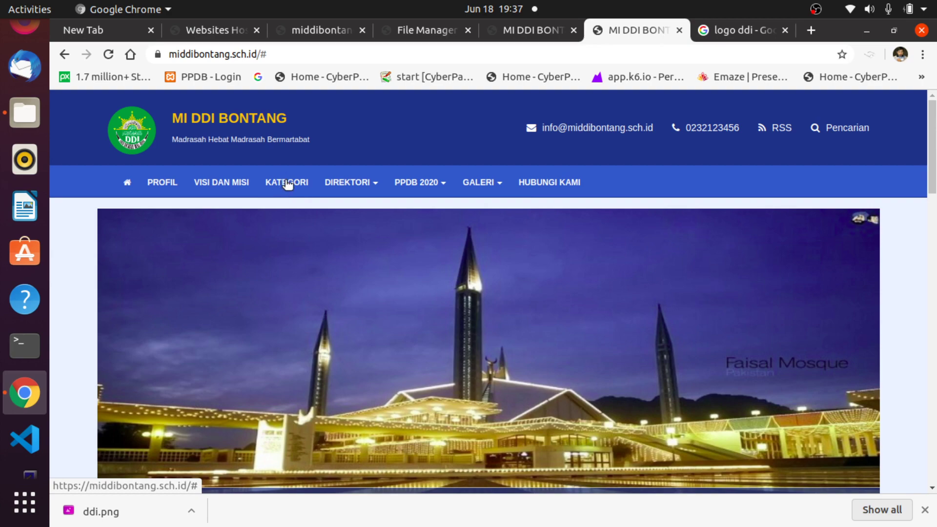
{"action": "left_click", "coordinate": [528, 31]}
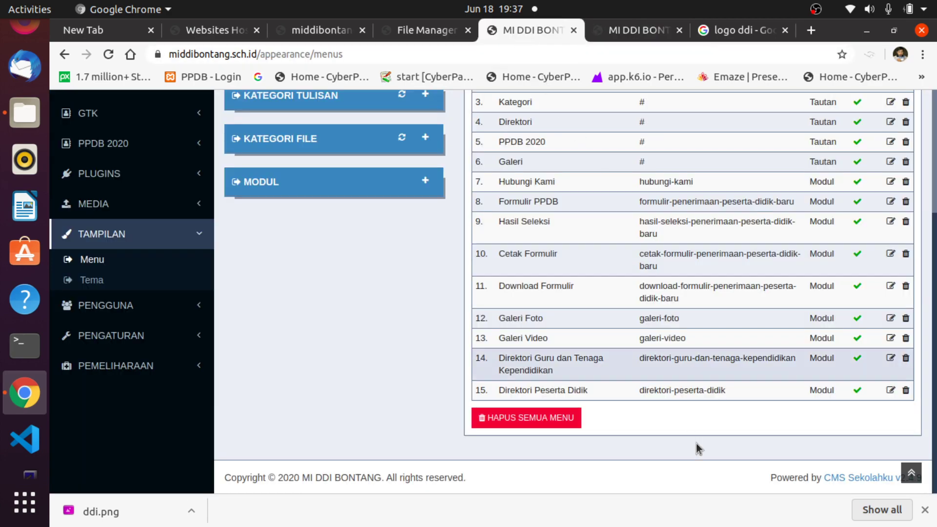
{"action": "scroll", "coordinate": [730, 442], "scroll_direction": "up", "scroll_amount": 3}
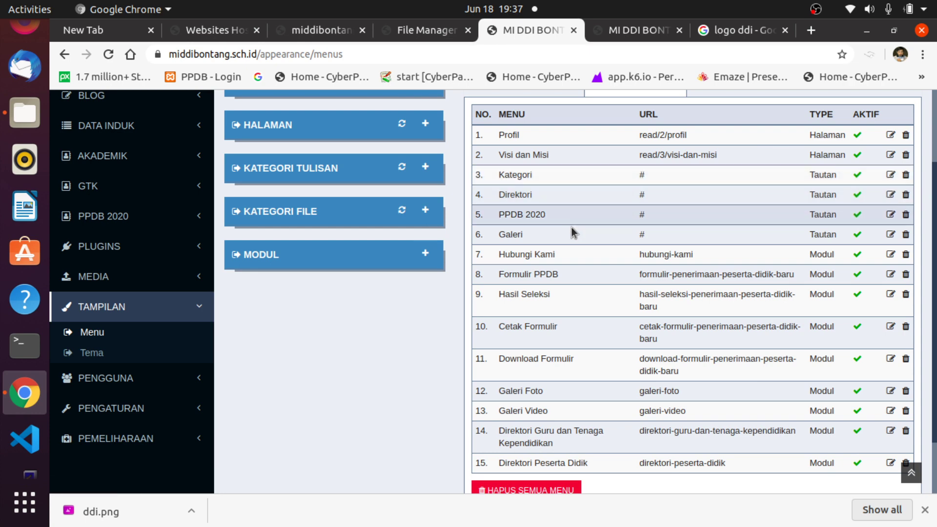
{"action": "scroll", "coordinate": [640, 397], "scroll_direction": "down", "scroll_amount": 3}
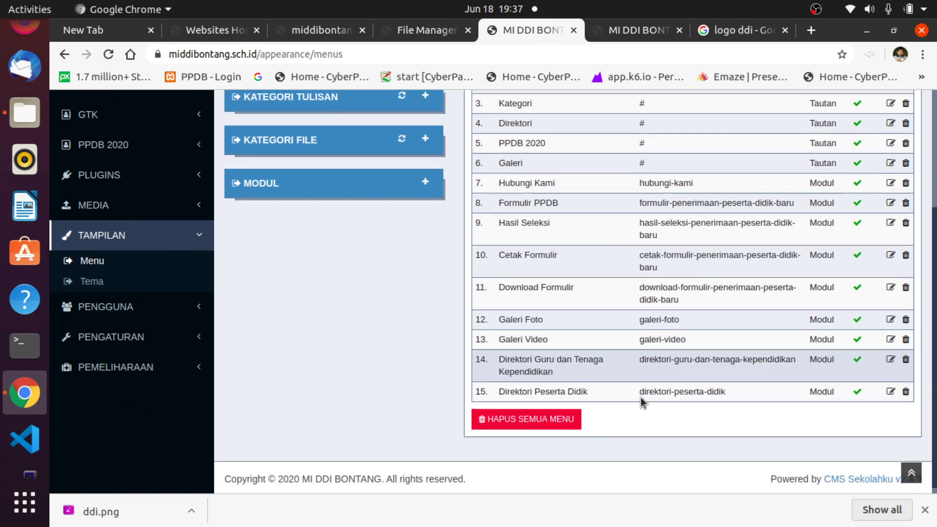
{"action": "scroll", "coordinate": [640, 398], "scroll_direction": "up", "scroll_amount": 5}
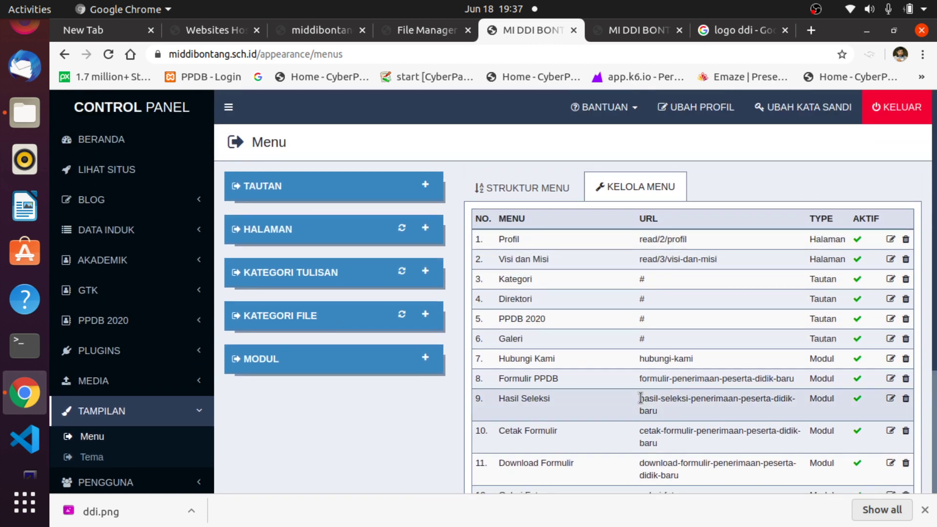
{"action": "left_click", "coordinate": [526, 185]}
Add the Organisasi page from HALAMAN to the site menu and switch to the public site.
{"action": "scroll", "coordinate": [701, 375], "scroll_direction": "down", "scroll_amount": 3}
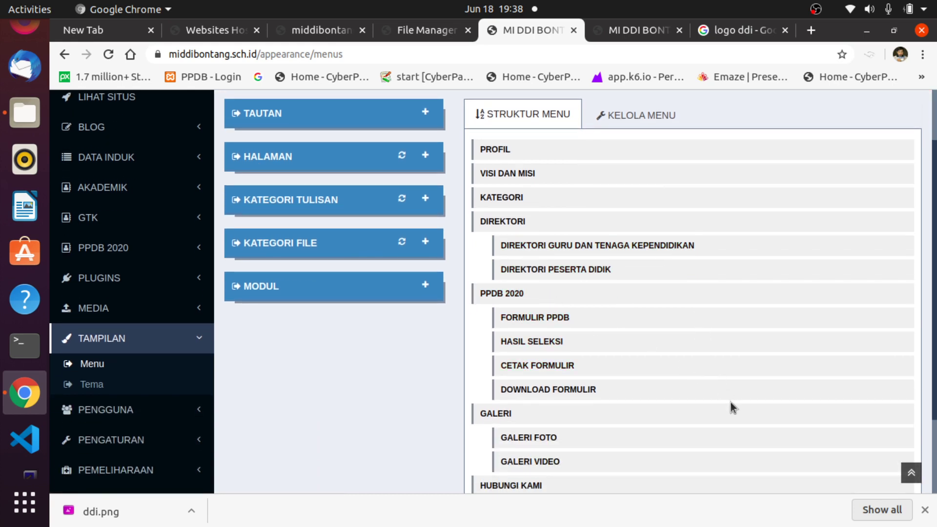
{"action": "left_click_drag", "start_coordinate": [592, 246], "coordinate": [561, 243]}
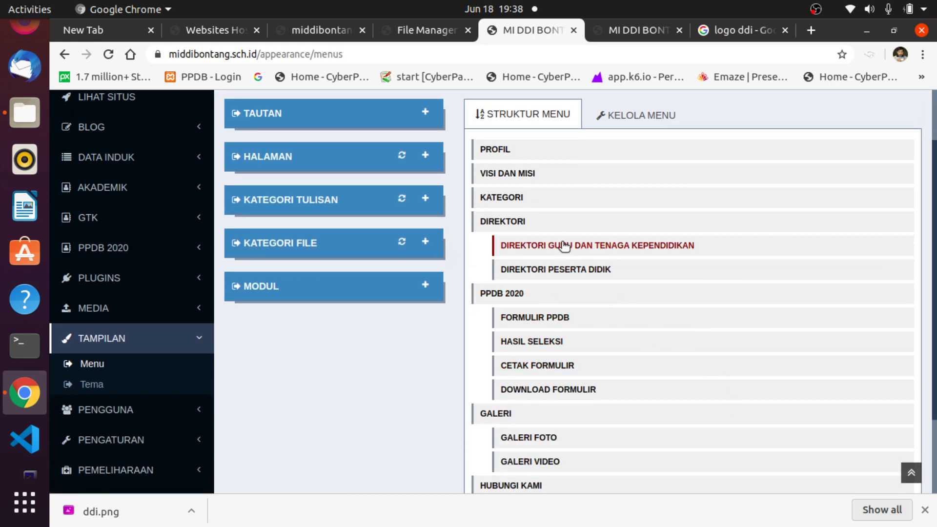
{"action": "scroll", "coordinate": [573, 384], "scroll_direction": "down", "scroll_amount": 4}
{"action": "scroll", "coordinate": [574, 385], "scroll_direction": "up", "scroll_amount": 5}
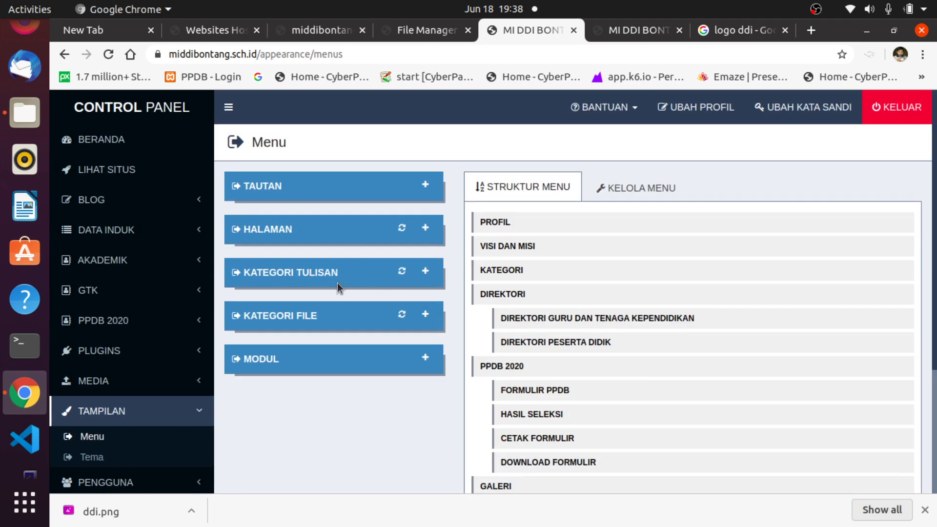
{"action": "left_click", "coordinate": [425, 229]}
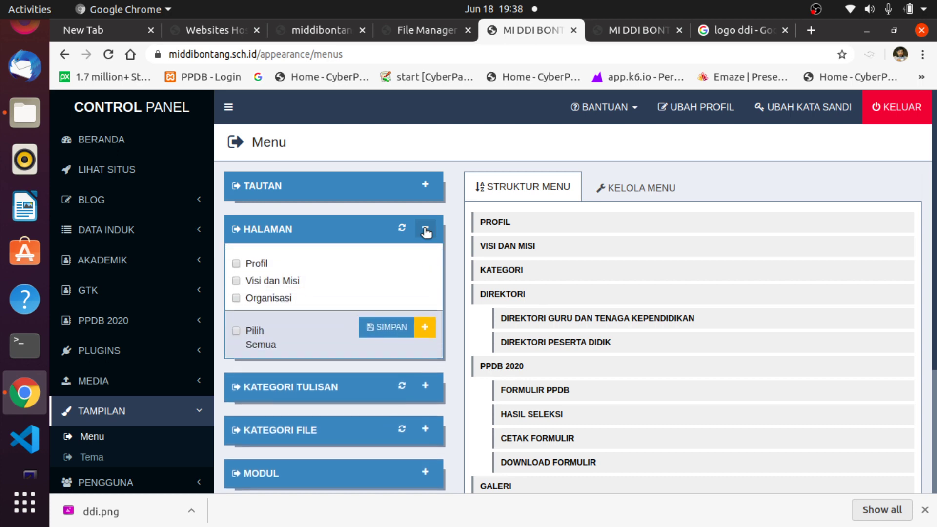
{"action": "left_click", "coordinate": [373, 340]}
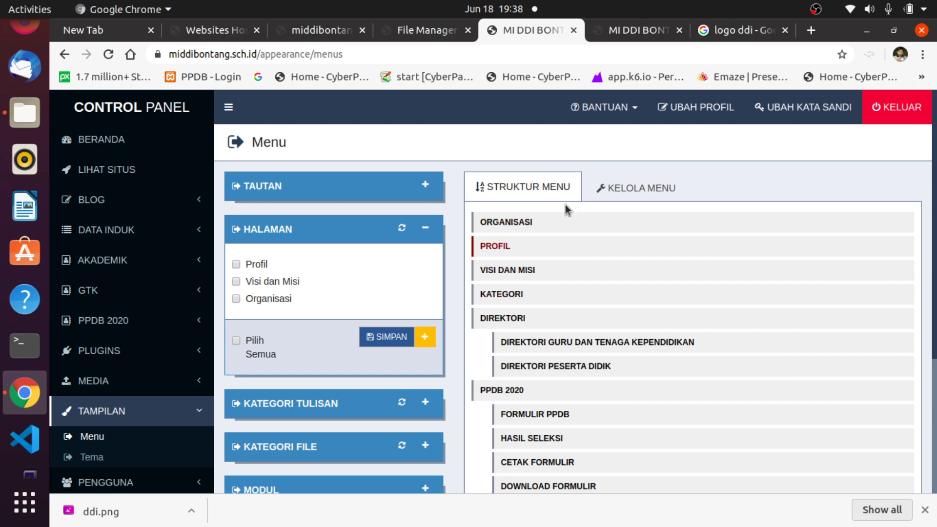
{"action": "left_click", "coordinate": [666, 27]}
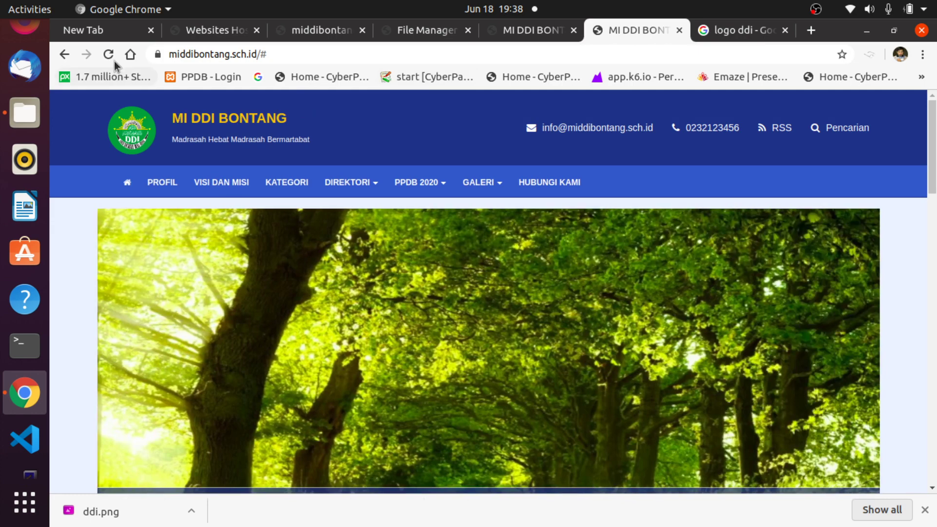
Reload the public site and open its new ORGANISASI and VISI DAN MISI navigation pages.
{"action": "left_click", "coordinate": [109, 54]}
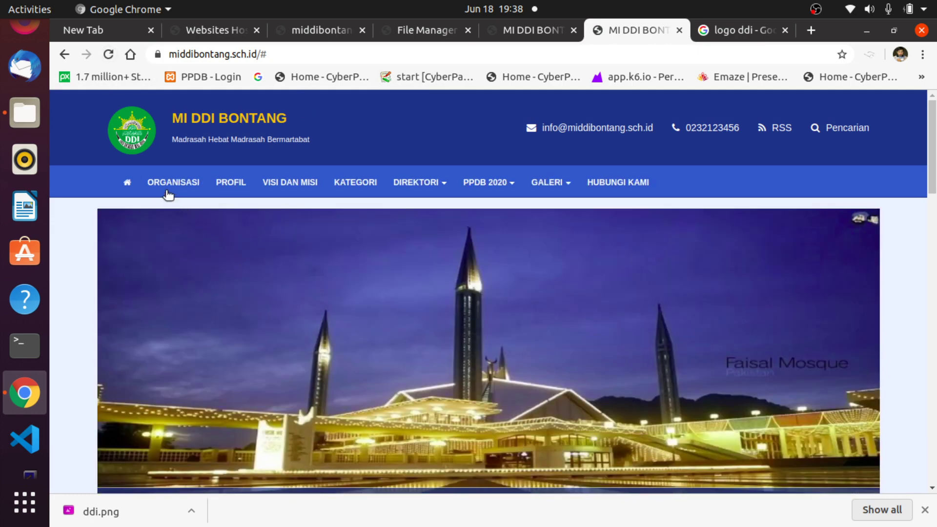
{"action": "left_click", "coordinate": [181, 185]}
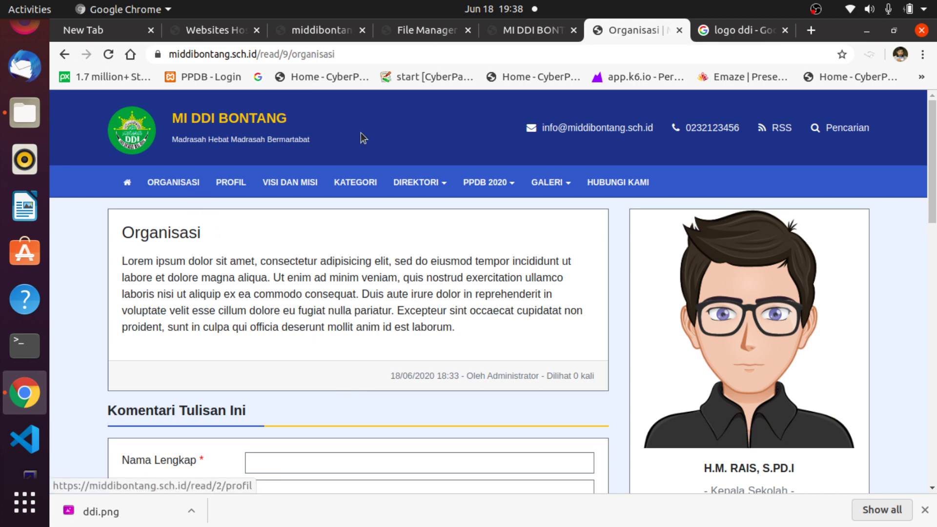
{"action": "left_click", "coordinate": [518, 34]}
{"action": "left_click", "coordinate": [630, 31]}
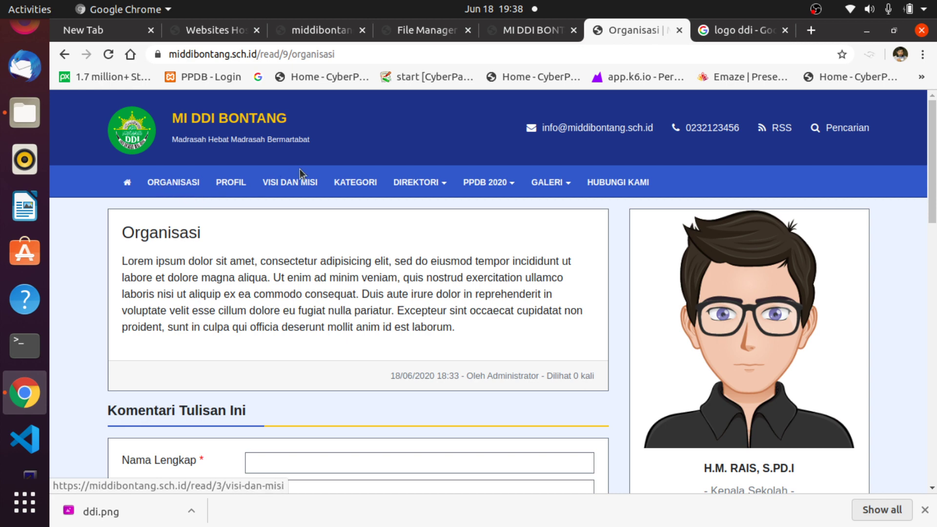
{"action": "left_click", "coordinate": [295, 184]}
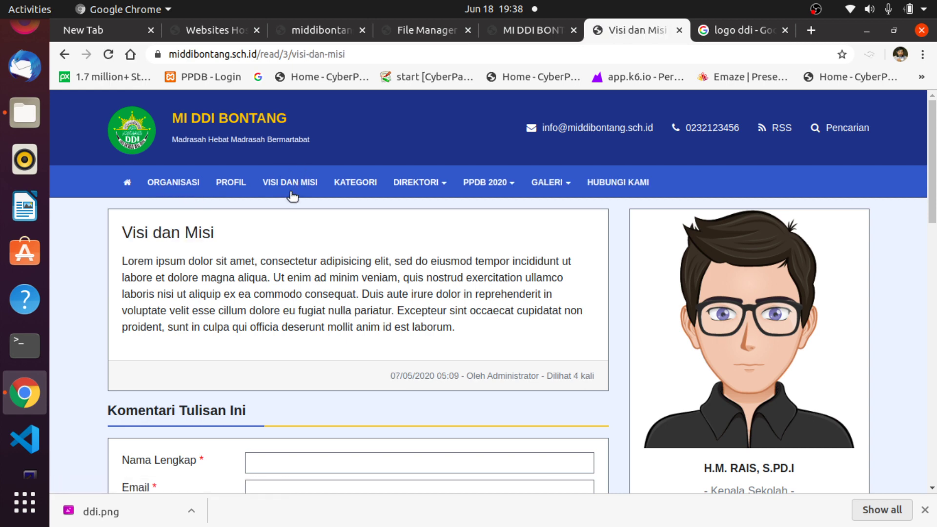
{"action": "left_click", "coordinate": [532, 30]}
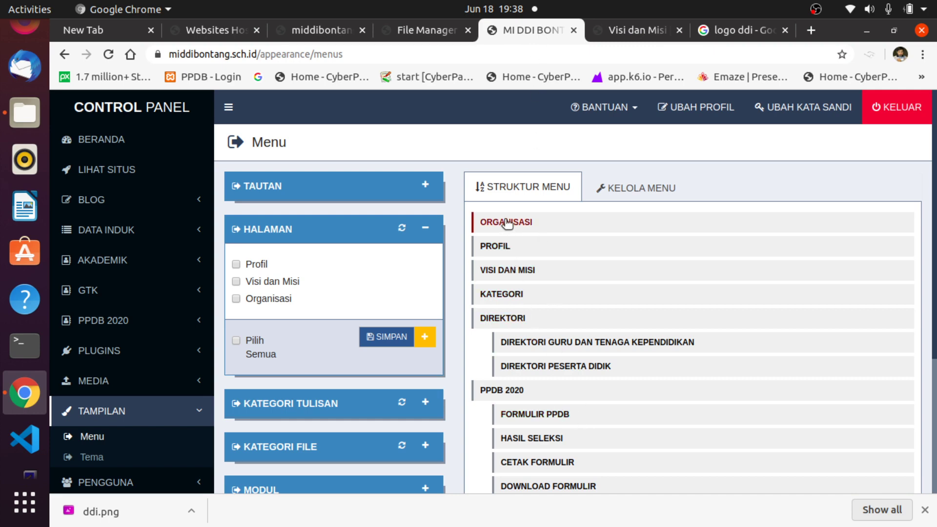
Drag ORGANISASI indented under VISI DAN MISI and save the menu structure.
{"action": "left_click_drag", "start_coordinate": [507, 223], "coordinate": [543, 282]}
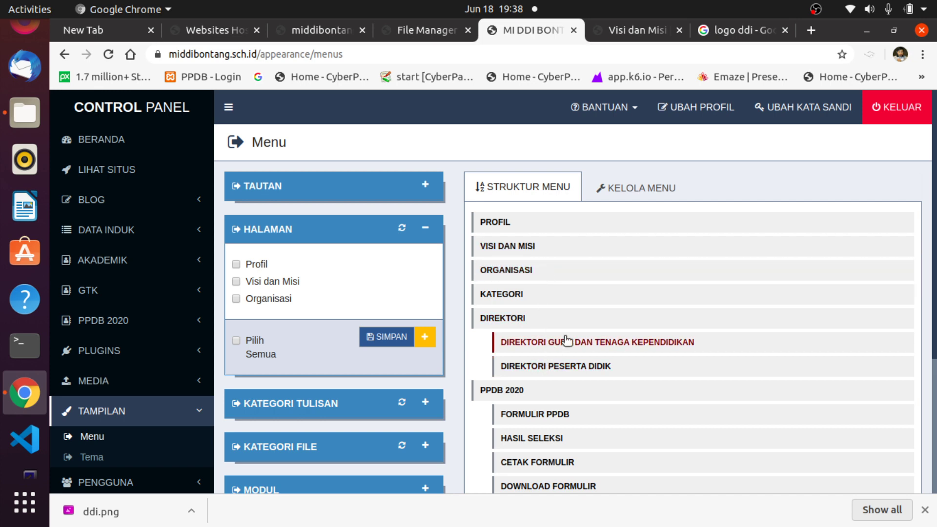
{"action": "left_click_drag", "start_coordinate": [485, 268], "coordinate": [507, 269]}
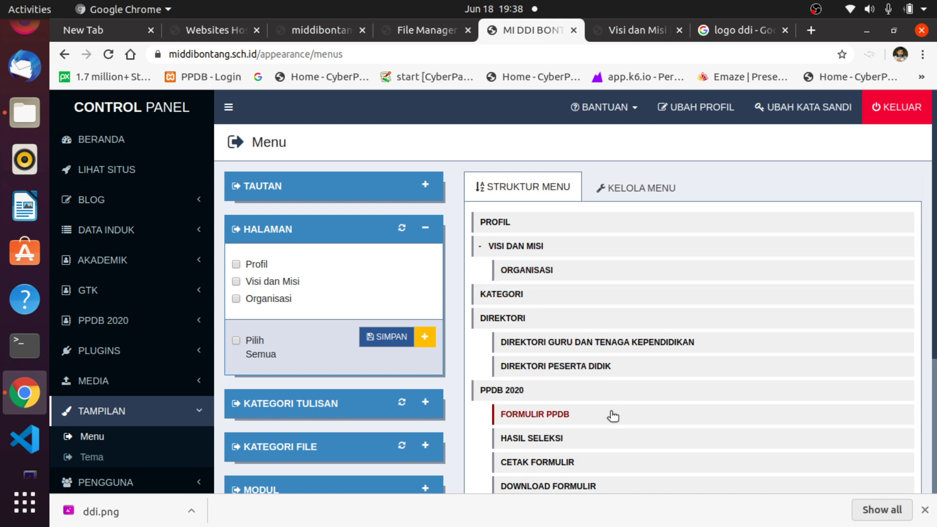
{"action": "scroll", "coordinate": [632, 392], "scroll_direction": "down", "scroll_amount": 5}
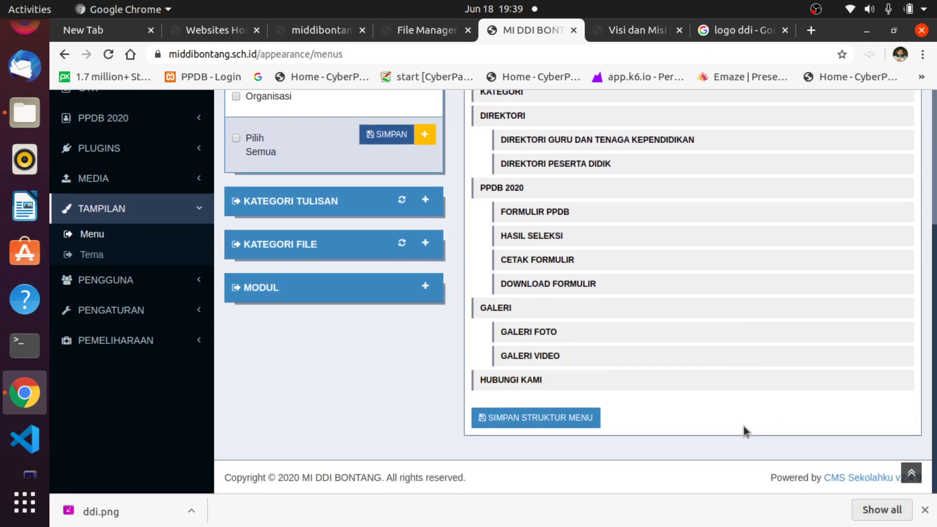
{"action": "left_click", "coordinate": [531, 423]}
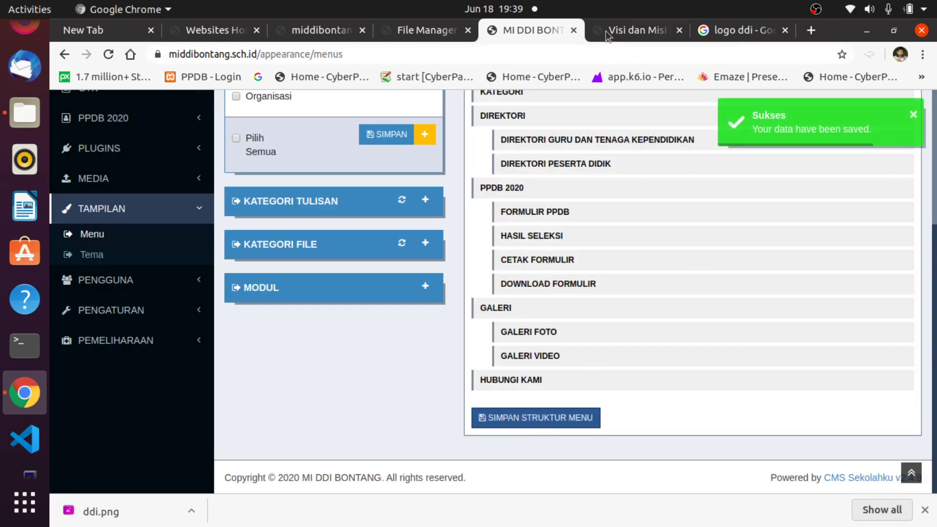
{"action": "left_click", "coordinate": [622, 29]}
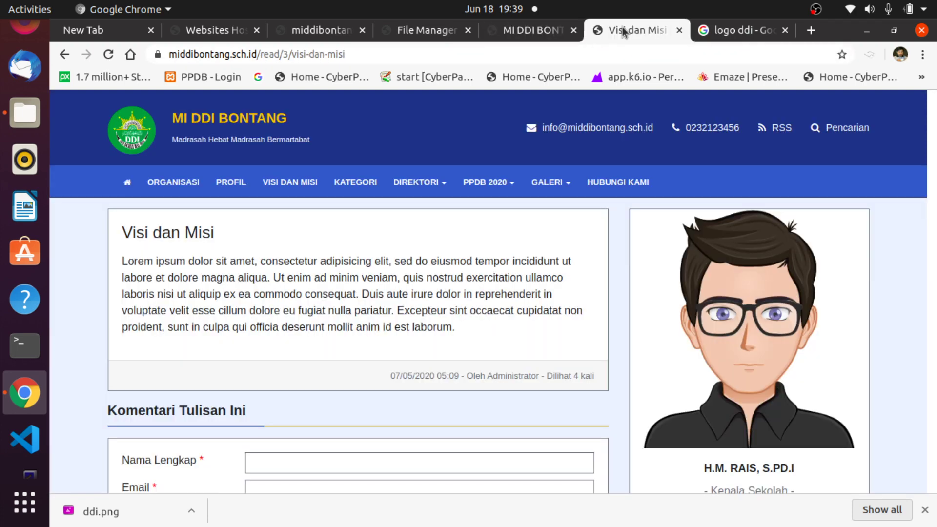
Reload the public site and open ORGANISASI from the VISI DAN MISI dropdown, then Visi dan Misi.
{"action": "left_click", "coordinate": [113, 56]}
{"action": "mouse_move", "coordinate": [252, 183]}
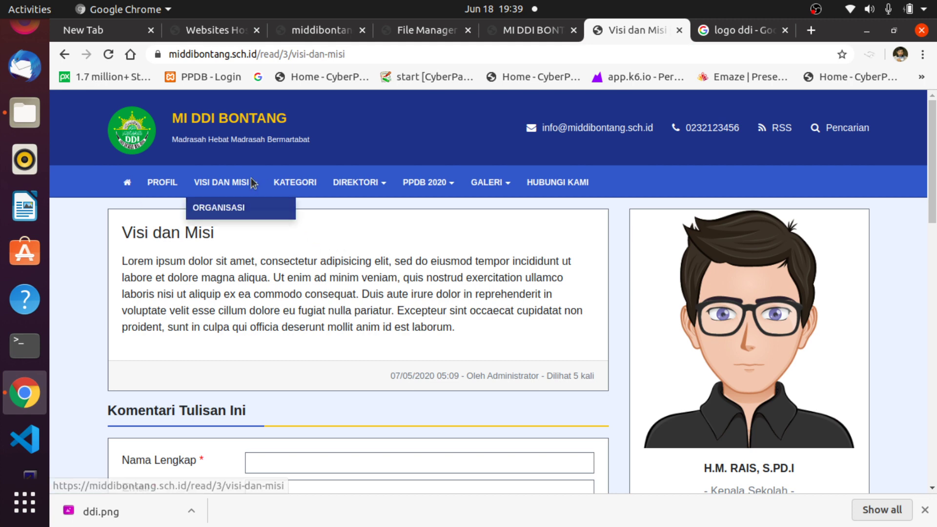
{"action": "left_click", "coordinate": [222, 207]}
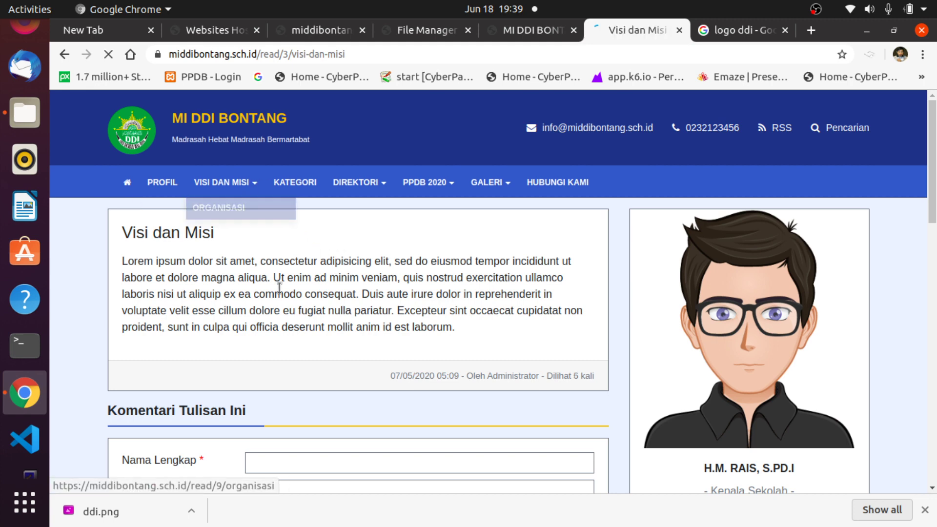
{"action": "left_click", "coordinate": [242, 184]}
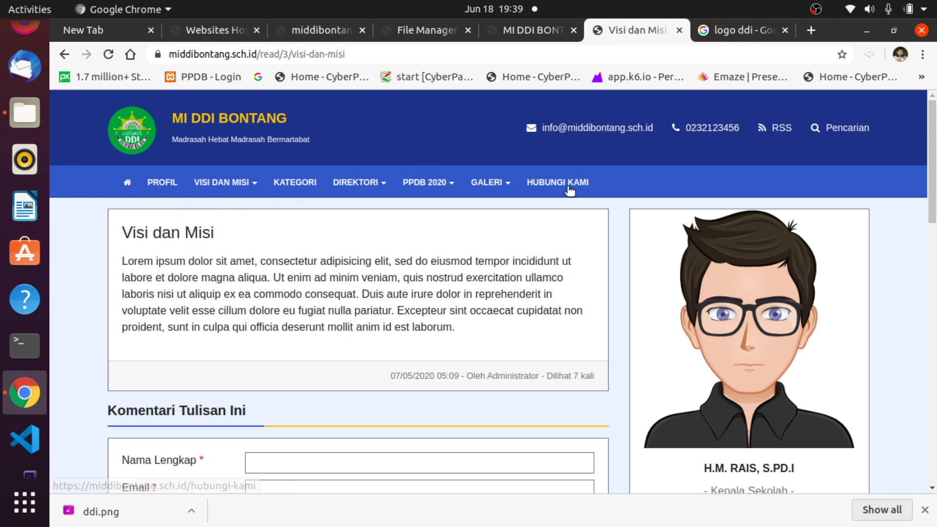
{"action": "left_click", "coordinate": [521, 32]}
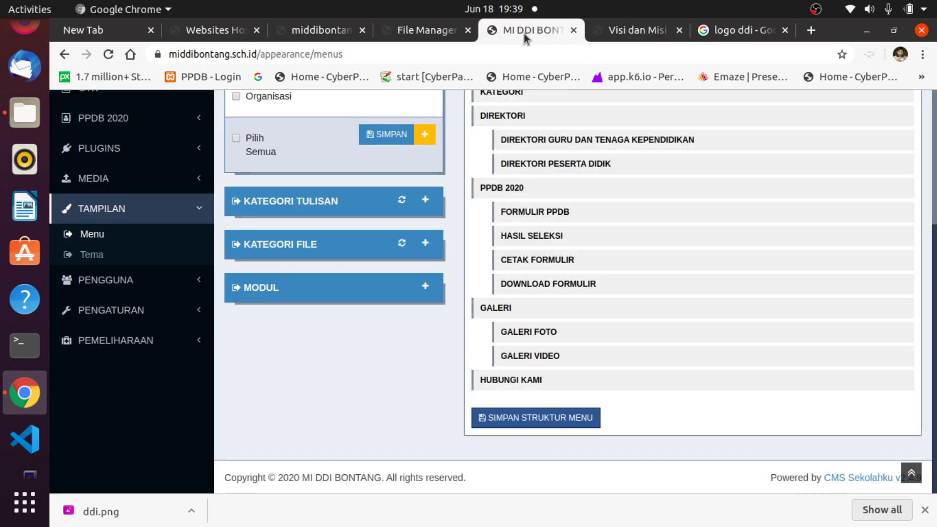
Show the KELOLA MENU table listing Organisasi at read/9/organisasi as an active Halaman entry.
{"action": "scroll", "coordinate": [709, 404], "scroll_direction": "up", "scroll_amount": 5}
{"action": "scroll", "coordinate": [706, 400], "scroll_direction": "down", "scroll_amount": 4}
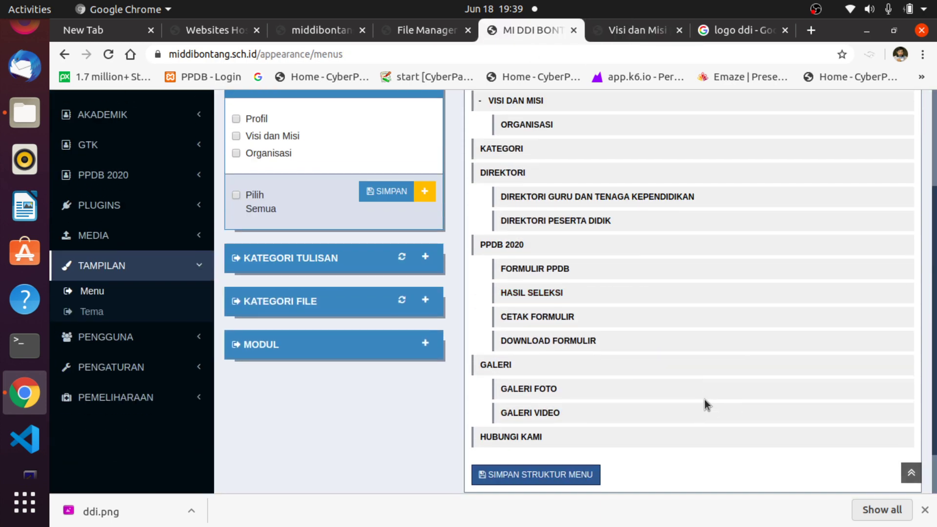
{"action": "scroll", "coordinate": [704, 399], "scroll_direction": "up", "scroll_amount": 4}
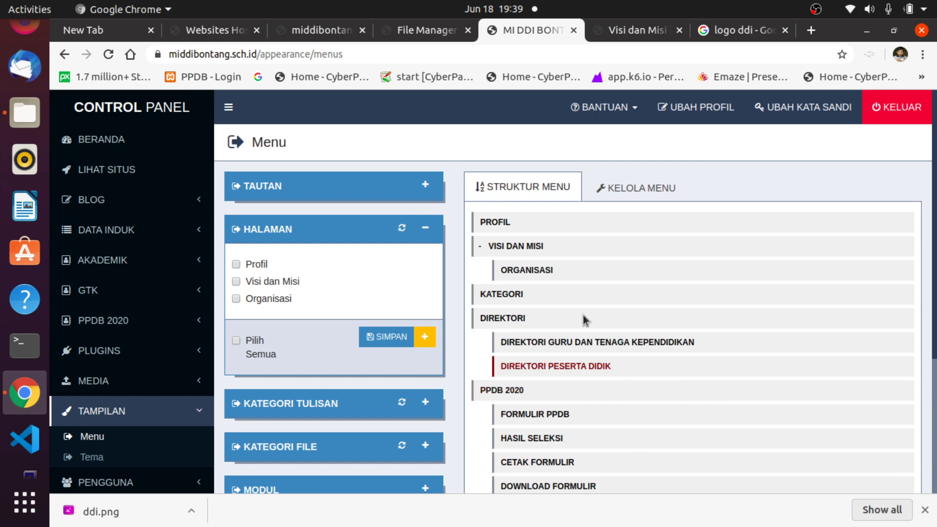
{"action": "left_click", "coordinate": [639, 192]}
{"action": "scroll", "coordinate": [815, 344], "scroll_direction": "down", "scroll_amount": 4}
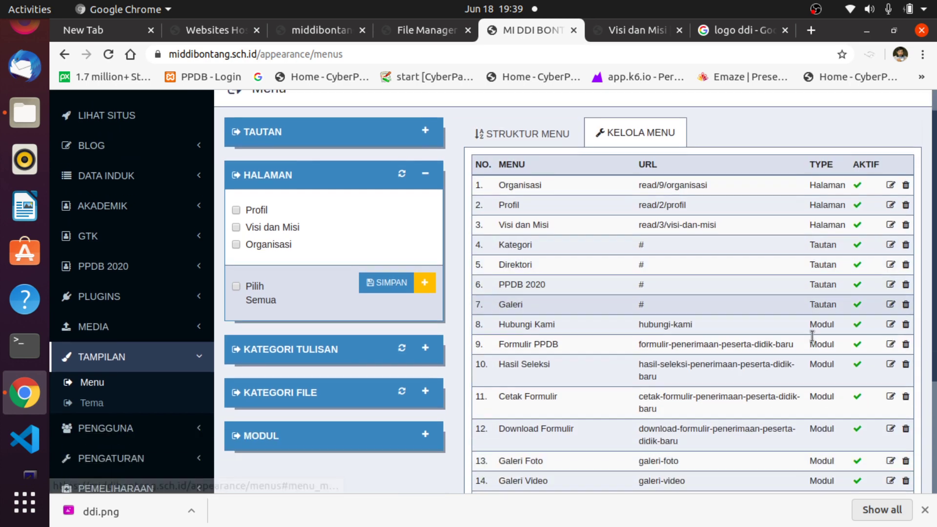
{"action": "scroll", "coordinate": [815, 345], "scroll_direction": "up", "scroll_amount": 2}
{"action": "scroll", "coordinate": [812, 339], "scroll_direction": "up", "scroll_amount": 1}
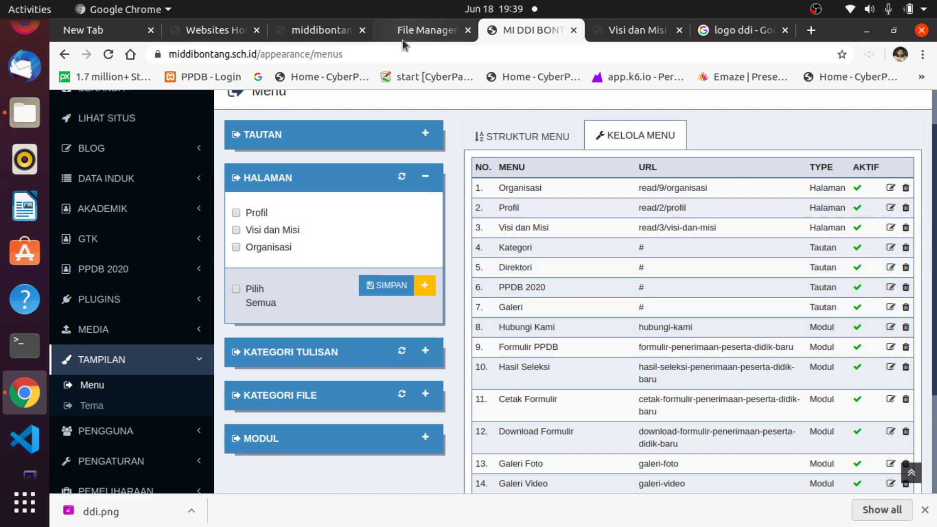
{"action": "scroll", "coordinate": [655, 349], "scroll_direction": "down", "scroll_amount": 2}
{"action": "scroll", "coordinate": [658, 350], "scroll_direction": "up", "scroll_amount": 2}
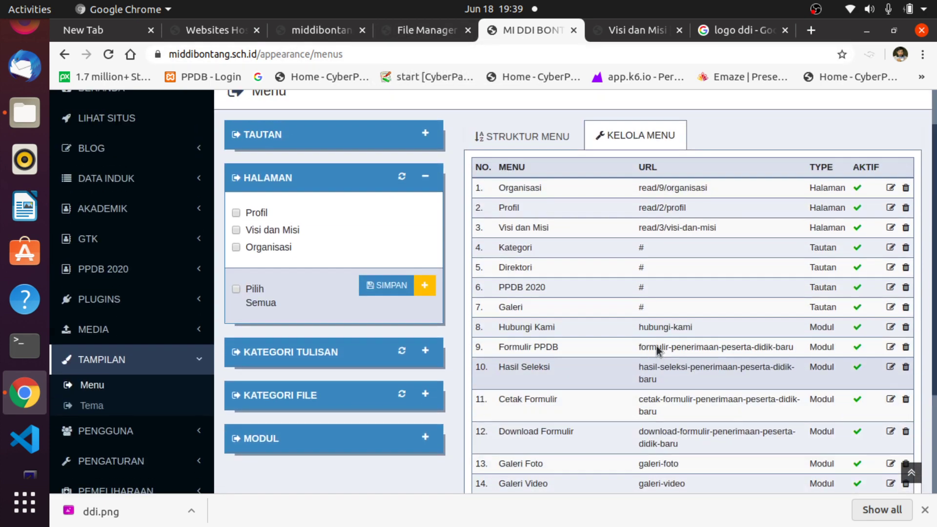
{"action": "scroll", "coordinate": [657, 349], "scroll_direction": "down", "scroll_amount": 1}
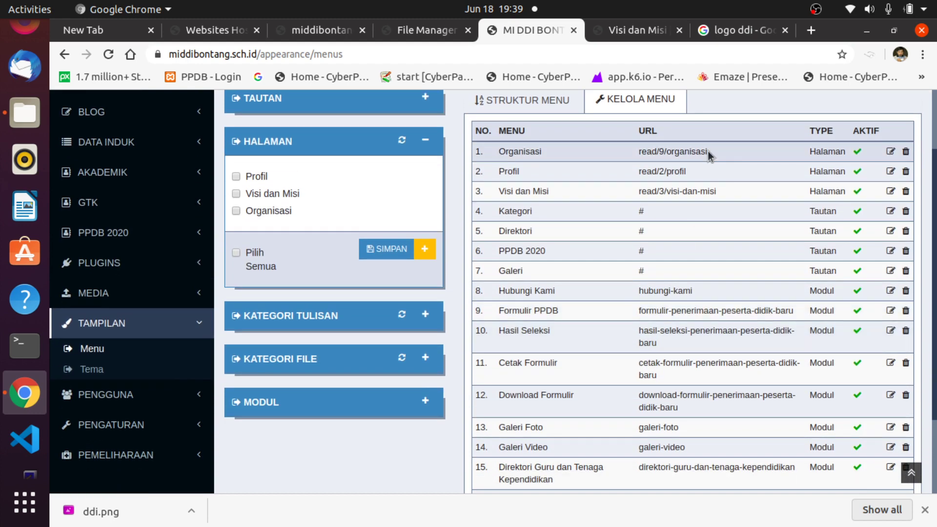
{"action": "scroll", "coordinate": [708, 156], "scroll_direction": "up", "scroll_amount": 2}
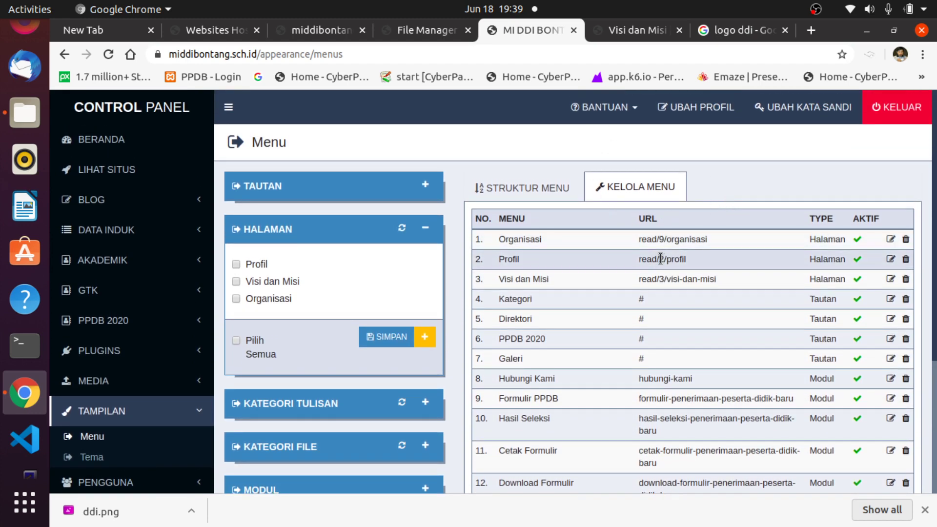
{"action": "scroll", "coordinate": [166, 430], "scroll_direction": "down", "scroll_amount": 1}
{"action": "scroll", "coordinate": [166, 431], "scroll_direction": "down", "scroll_amount": 2}
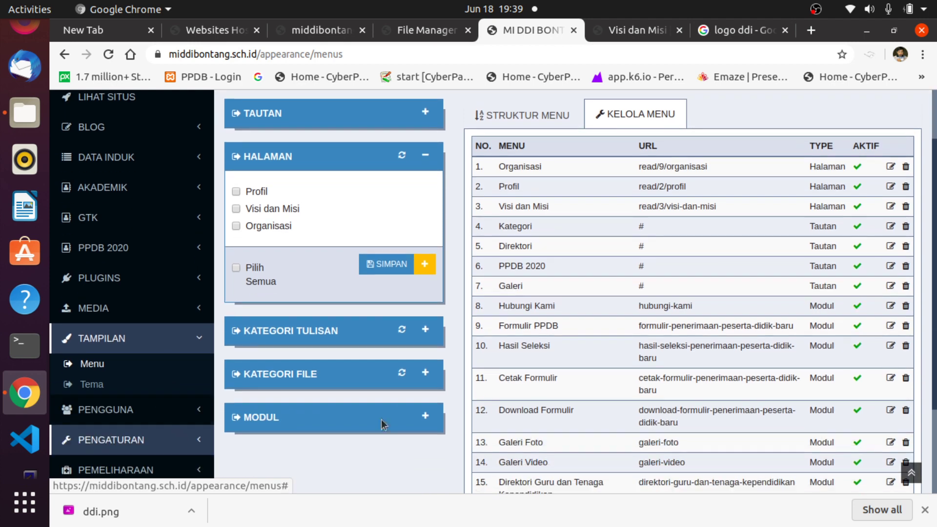
{"action": "scroll", "coordinate": [106, 420], "scroll_direction": "up", "scroll_amount": 2}
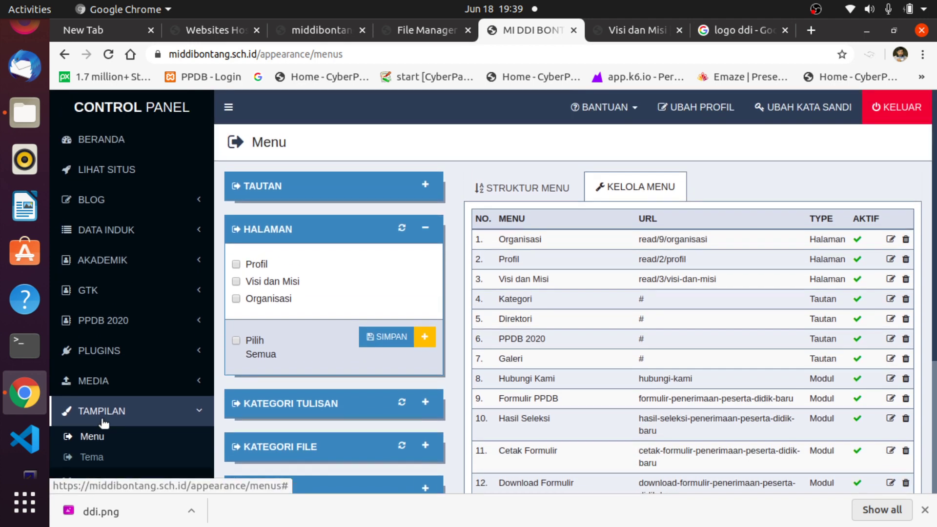
Check the public school homepage, then return to the admin menu tab.
{"action": "left_click", "coordinate": [625, 28]}
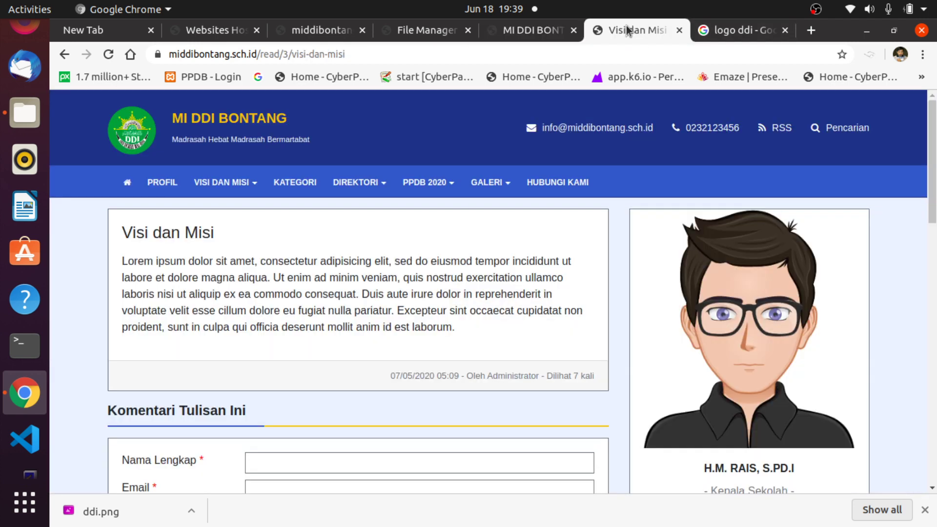
{"action": "left_click", "coordinate": [127, 183]}
{"action": "scroll", "coordinate": [420, 244], "scroll_direction": "down", "scroll_amount": 10}
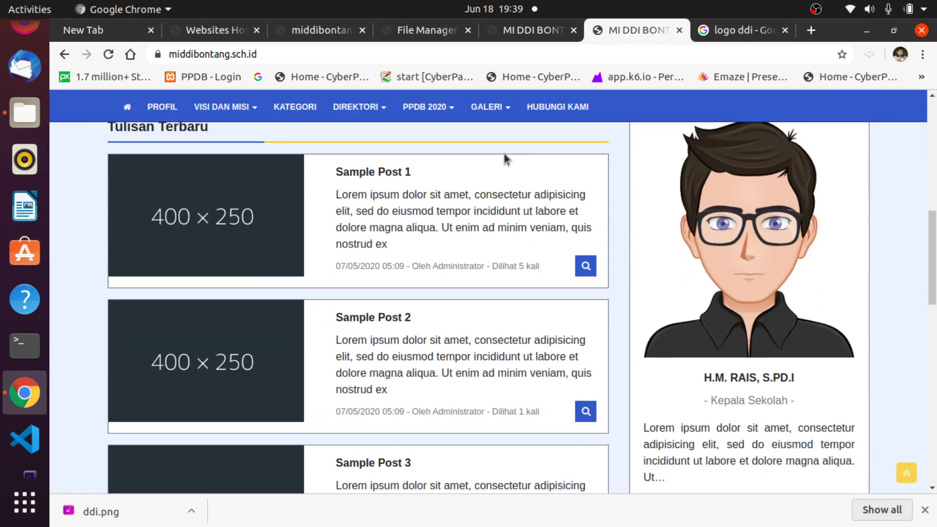
{"action": "scroll", "coordinate": [529, 145], "scroll_direction": "up", "scroll_amount": 4}
{"action": "left_click", "coordinate": [517, 33]}
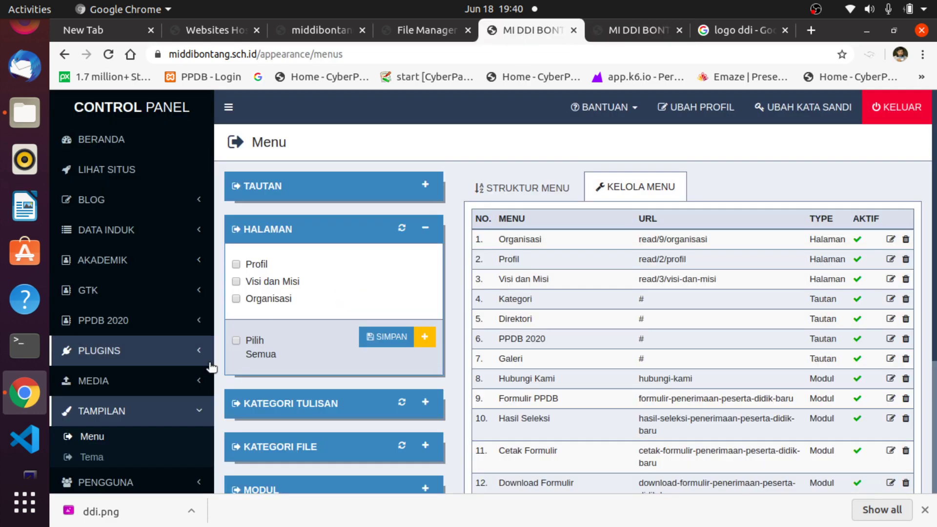
Open Tulisan > Semua Tulisan to list the five published sample posts.
{"action": "left_click", "coordinate": [91, 201]}
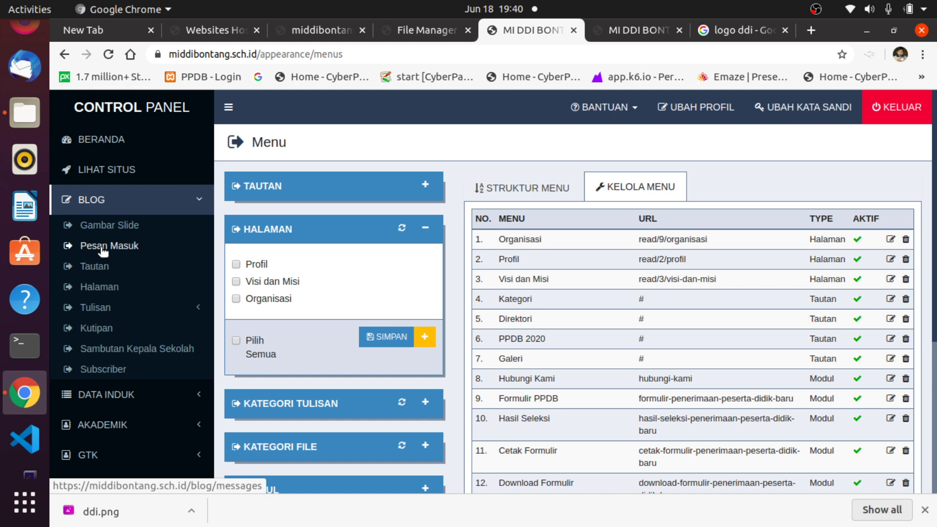
{"action": "left_click", "coordinate": [95, 307]}
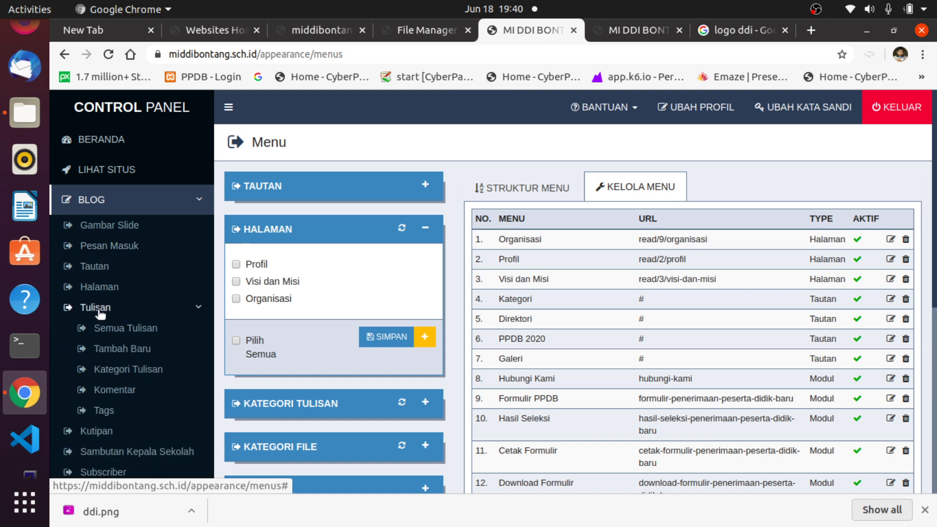
{"action": "left_click", "coordinate": [114, 333]}
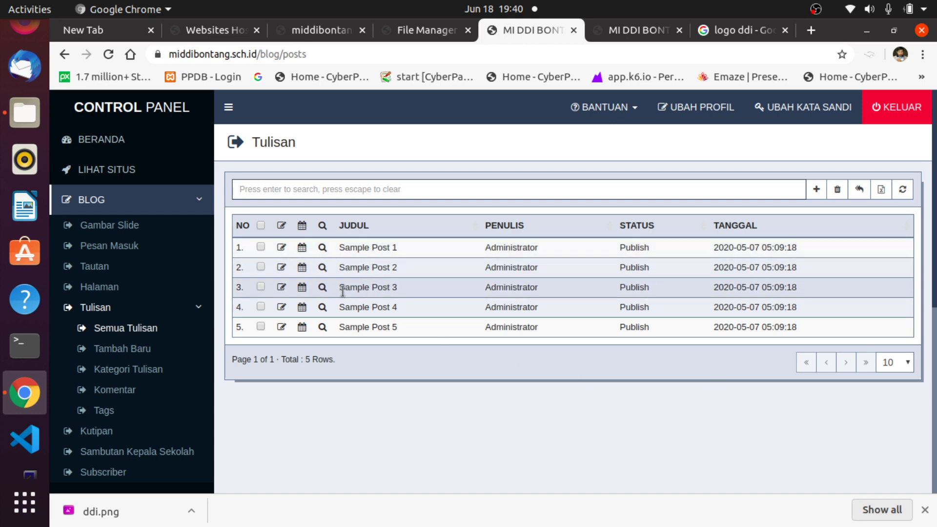
Scroll through the public site, then open Sample Post 1 for editing.
{"action": "left_click", "coordinate": [613, 27]}
{"action": "scroll", "coordinate": [374, 251], "scroll_direction": "down", "scroll_amount": 1}
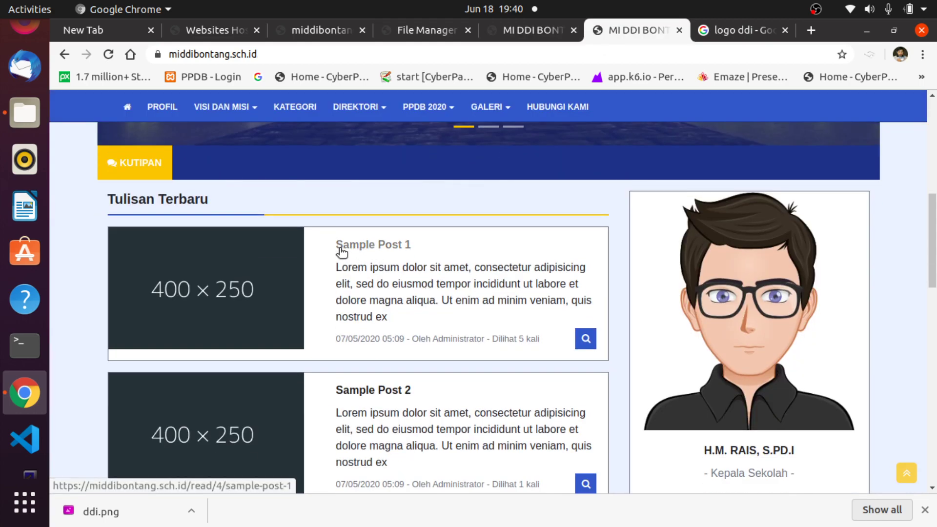
{"action": "scroll", "coordinate": [465, 409], "scroll_direction": "down", "scroll_amount": 4}
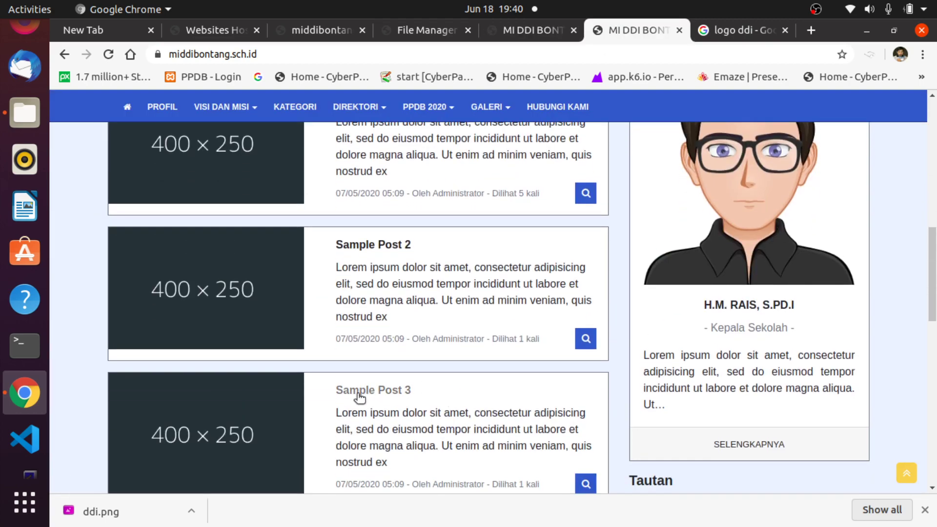
{"action": "scroll", "coordinate": [441, 387], "scroll_direction": "down", "scroll_amount": 4}
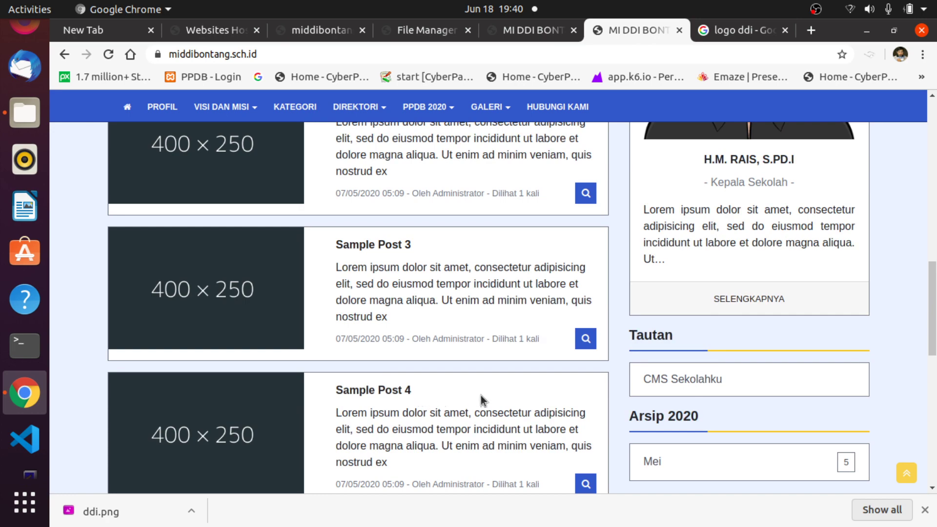
{"action": "scroll", "coordinate": [481, 395], "scroll_direction": "down", "scroll_amount": 4}
{"action": "scroll", "coordinate": [481, 388], "scroll_direction": "up", "scroll_amount": 12}
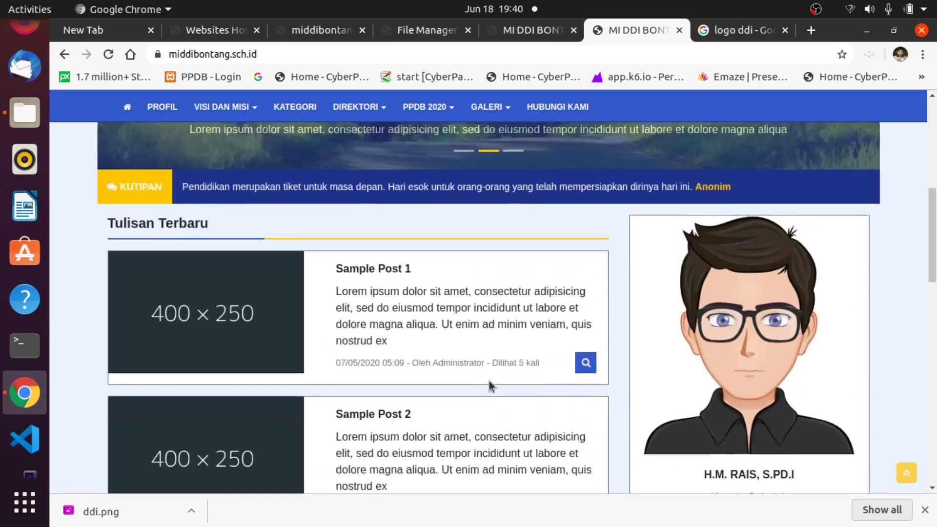
{"action": "scroll", "coordinate": [489, 382], "scroll_direction": "up", "scroll_amount": 3}
{"action": "left_click", "coordinate": [520, 31]}
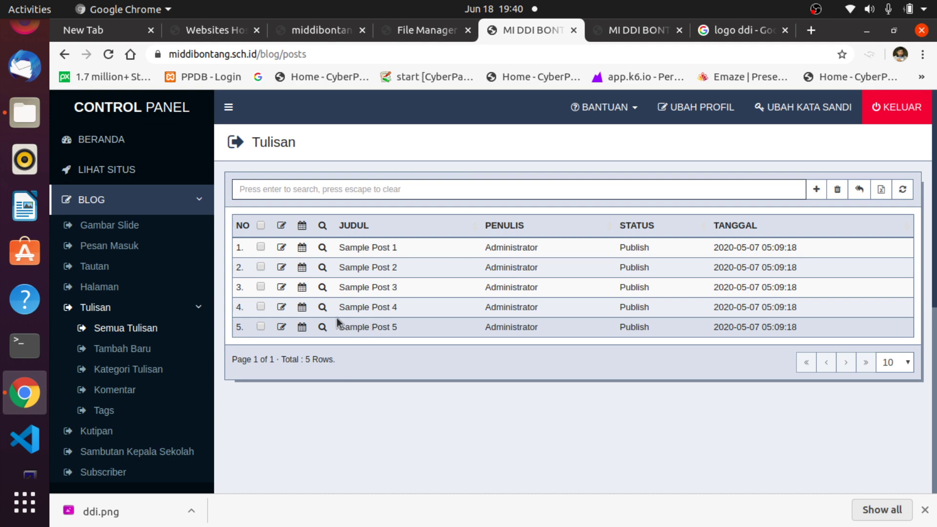
{"action": "left_click", "coordinate": [281, 248]}
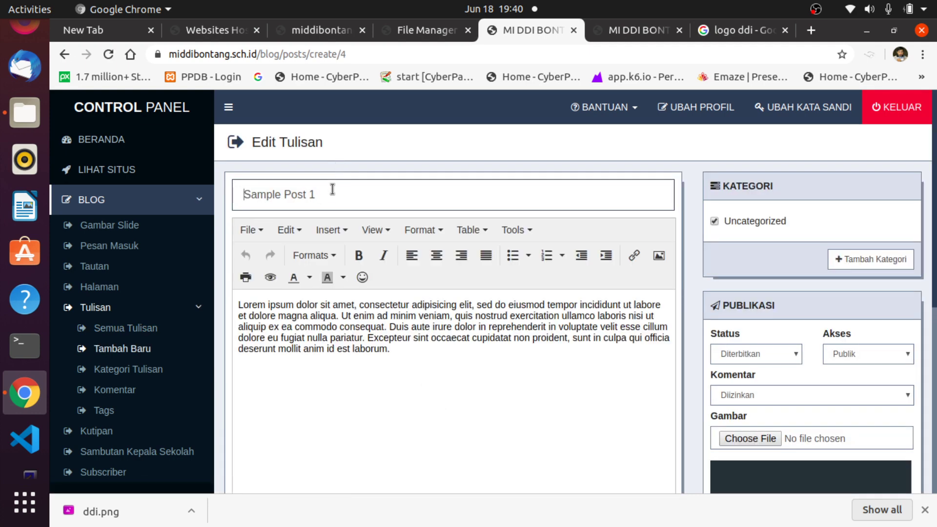
Replace the title Sample Post 1 with 'Corona Mewabah, Sekolah dilaksanakan via daring'.
{"action": "left_click", "coordinate": [333, 190]}
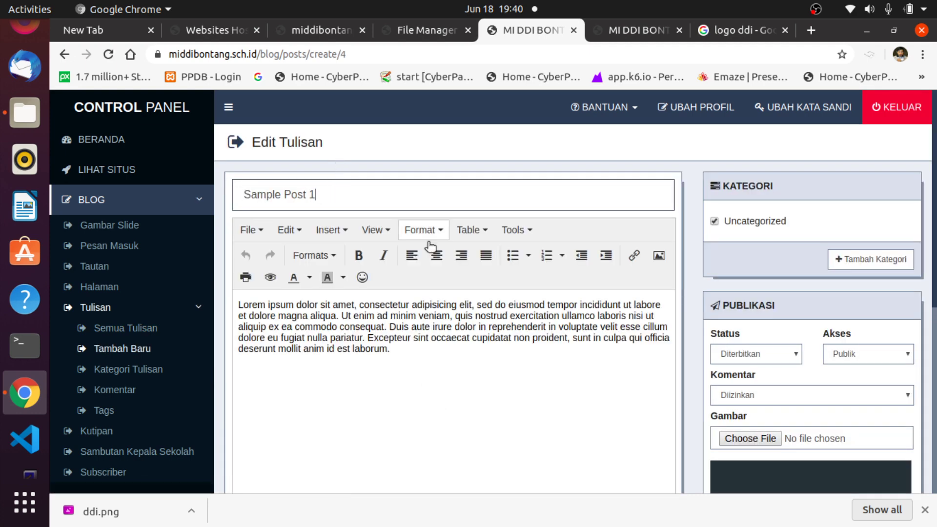
{"action": "triple_click", "coordinate": [268, 186]}
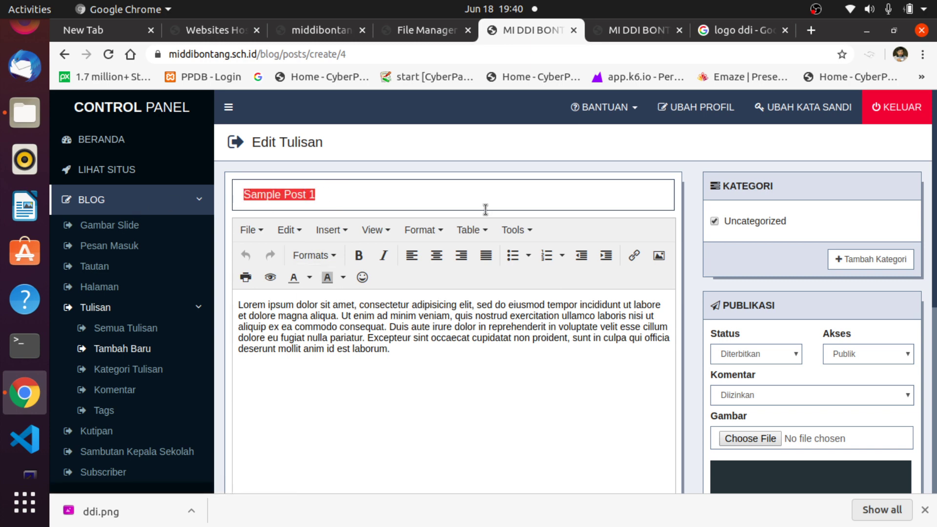
{"action": "type", "text": "Co"}
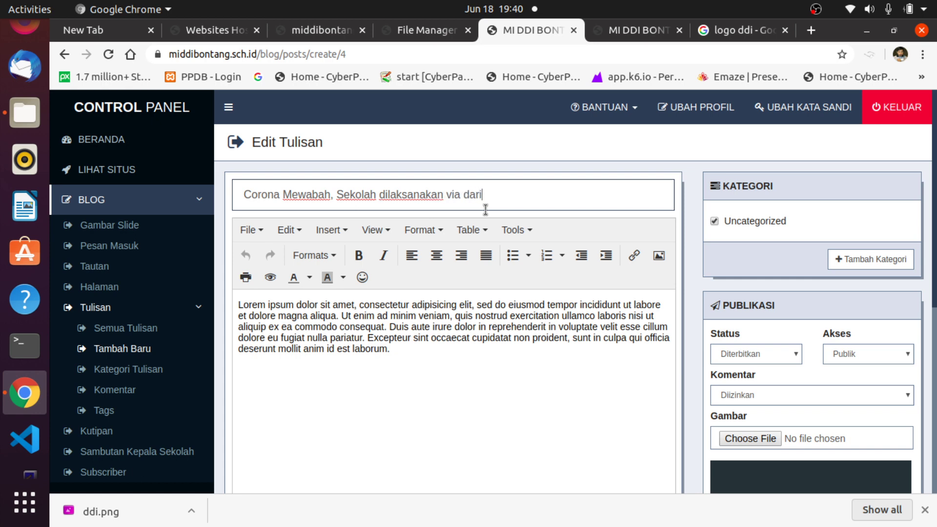
{"action": "scroll", "coordinate": [505, 227], "scroll_direction": "down", "scroll_amount": 3}
{"action": "scroll", "coordinate": [549, 319], "scroll_direction": "up", "scroll_amount": 2}
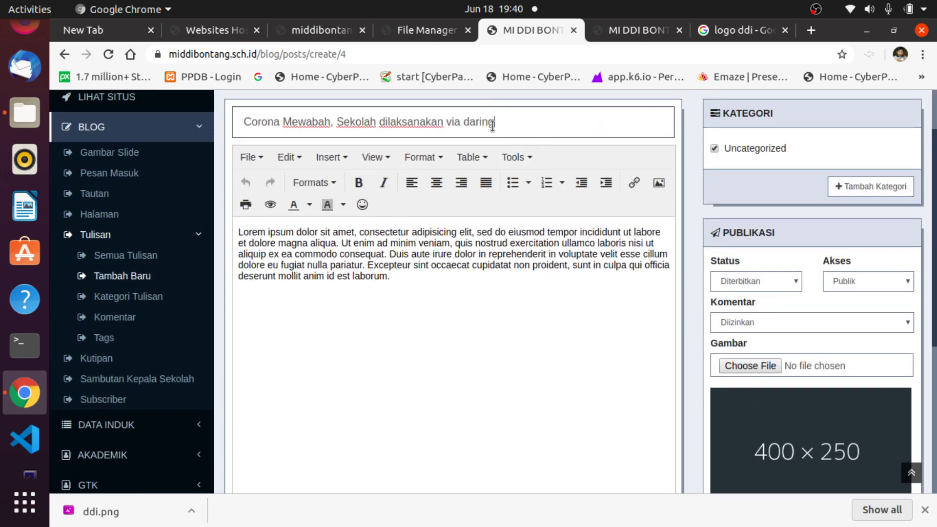
{"action": "scroll", "coordinate": [621, 255], "scroll_direction": "down", "scroll_amount": 1}
{"action": "scroll", "coordinate": [621, 261], "scroll_direction": "up", "scroll_amount": 2}
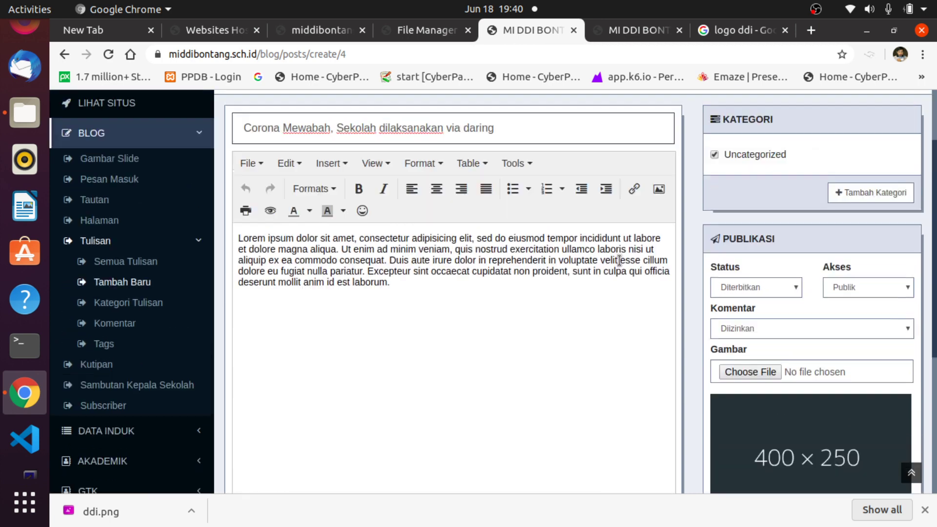
{"action": "scroll", "coordinate": [899, 326], "scroll_direction": "down", "scroll_amount": 1}
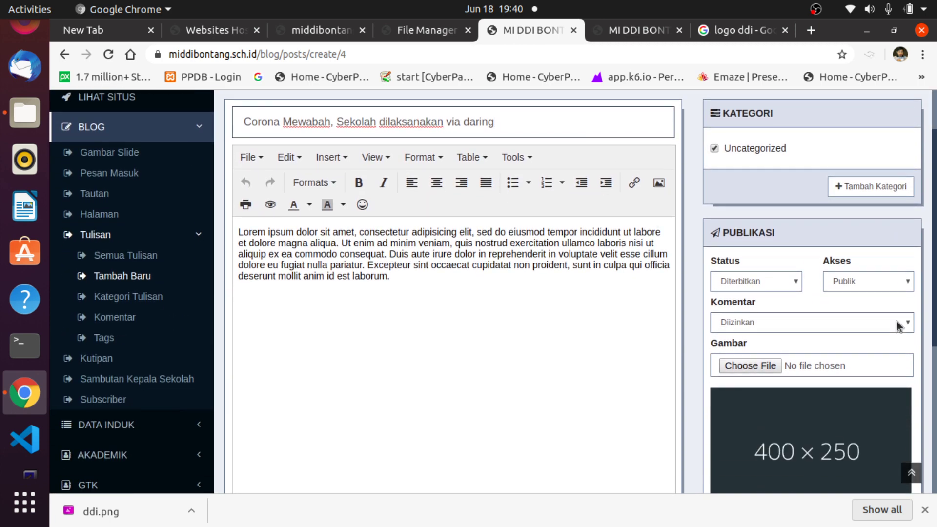
{"action": "scroll", "coordinate": [899, 326], "scroll_direction": "down", "scroll_amount": 2}
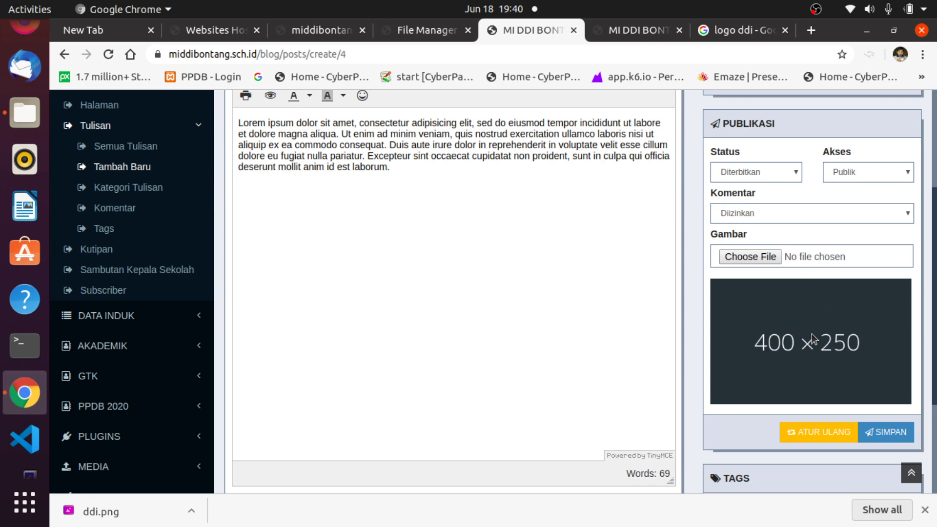
Preview candidate post images in WEB-ASSET, cancel without choosing one, and go to the 'logo ddi' search.
{"action": "left_click", "coordinate": [757, 256]}
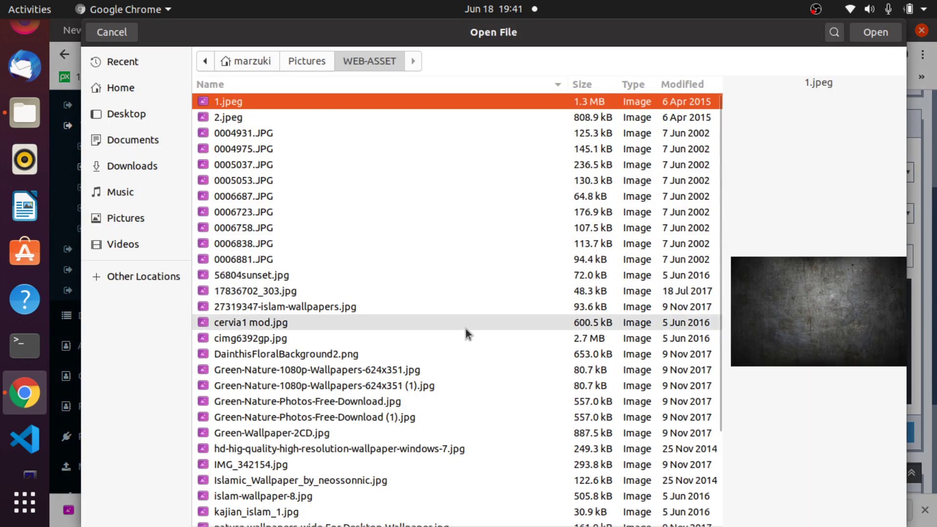
{"action": "scroll", "coordinate": [277, 412], "scroll_direction": "down", "scroll_amount": 3}
{"action": "scroll", "coordinate": [280, 424], "scroll_direction": "up", "scroll_amount": 3}
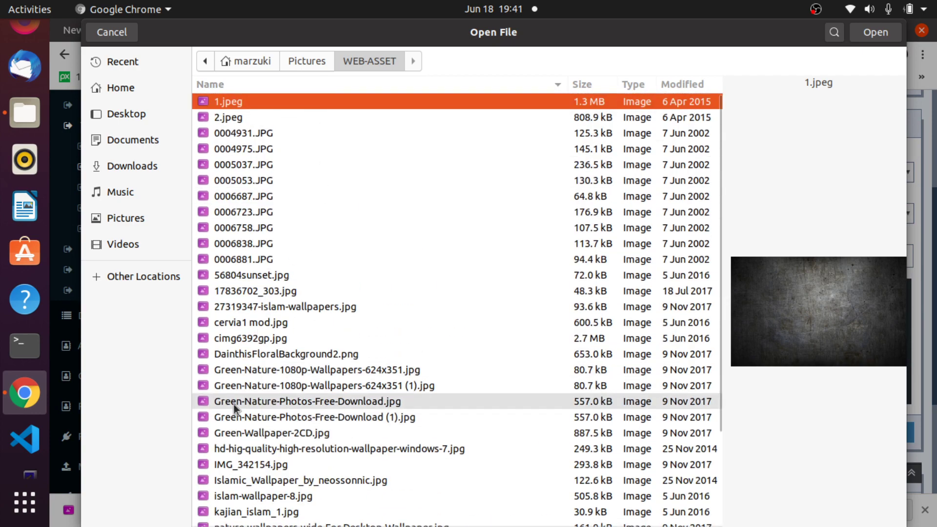
{"action": "left_click", "coordinate": [266, 370]}
{"action": "left_click", "coordinate": [261, 417]}
{"action": "scroll", "coordinate": [262, 420], "scroll_direction": "down", "scroll_amount": 3}
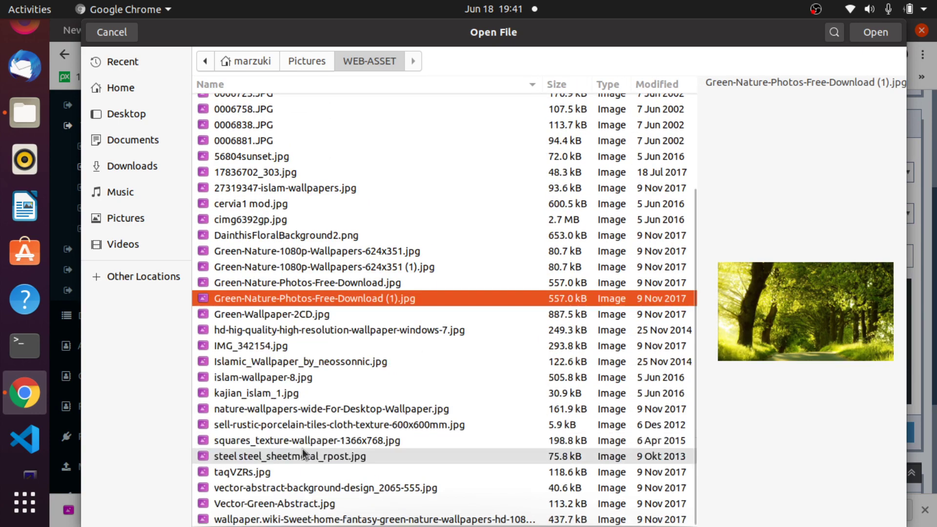
{"action": "left_click", "coordinate": [251, 471]}
{"action": "left_click", "coordinate": [255, 496]}
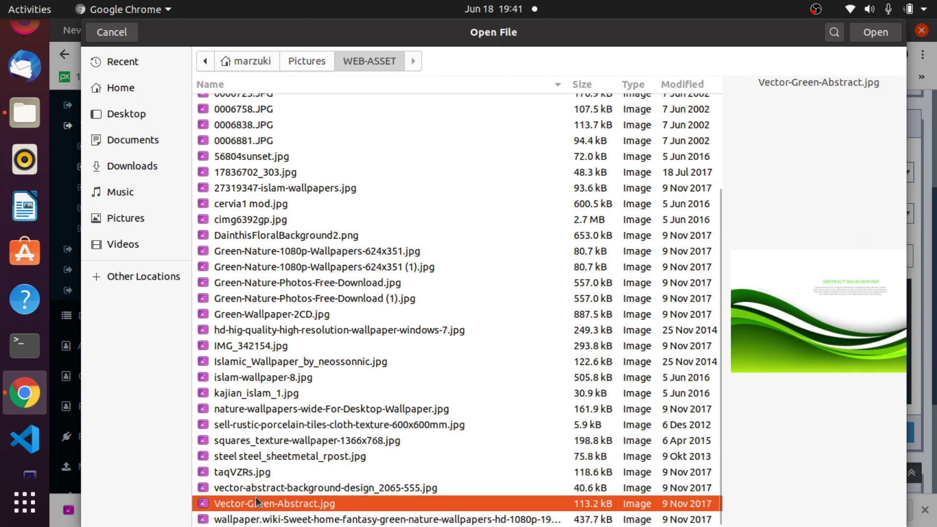
{"action": "left_click", "coordinate": [261, 518]}
{"action": "left_click", "coordinate": [255, 482]}
{"action": "left_click", "coordinate": [250, 441]}
{"action": "left_click", "coordinate": [248, 422]}
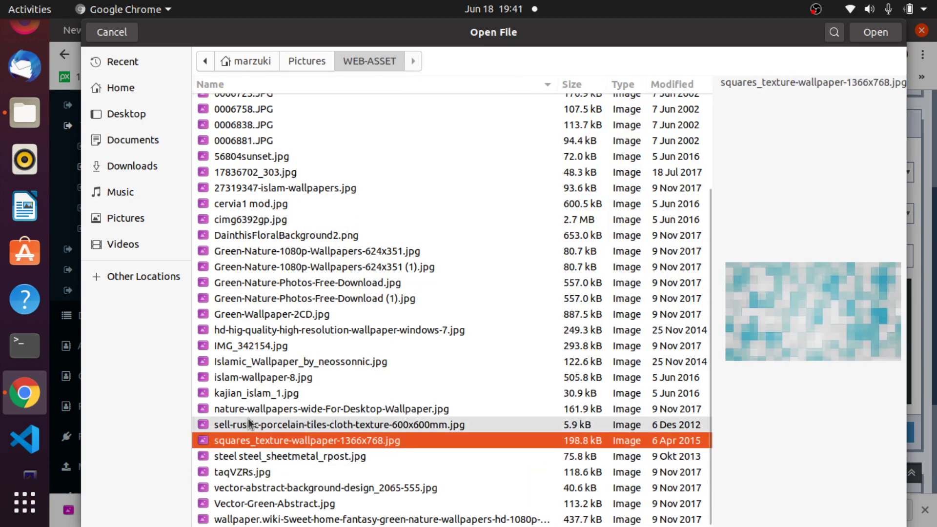
{"action": "left_click", "coordinate": [248, 361]}
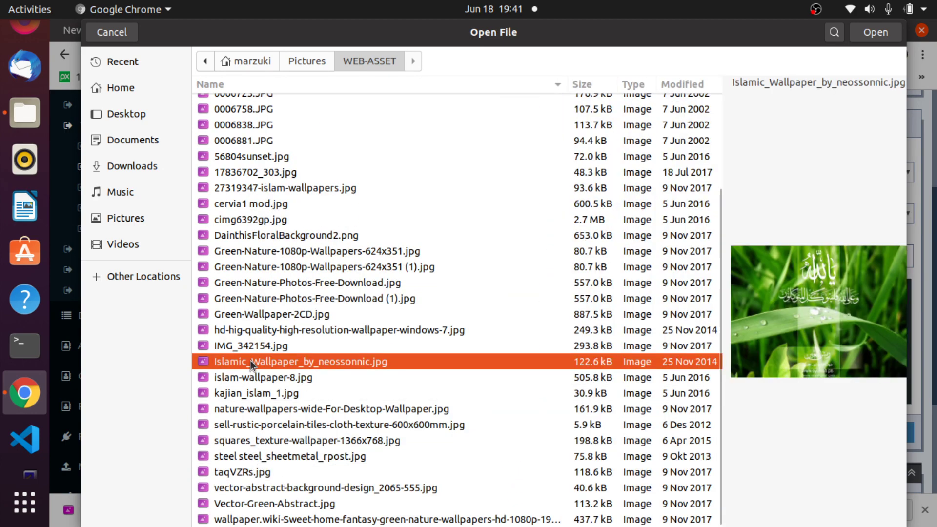
{"action": "left_click", "coordinate": [251, 351]}
{"action": "left_click", "coordinate": [256, 300]}
{"action": "left_click", "coordinate": [262, 221]}
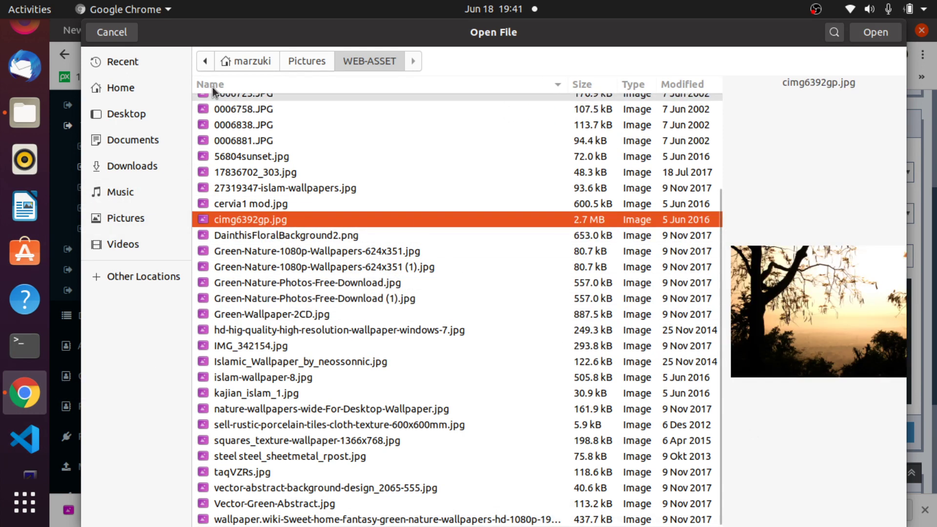
{"action": "left_click", "coordinate": [112, 32]}
{"action": "left_click", "coordinate": [739, 29]}
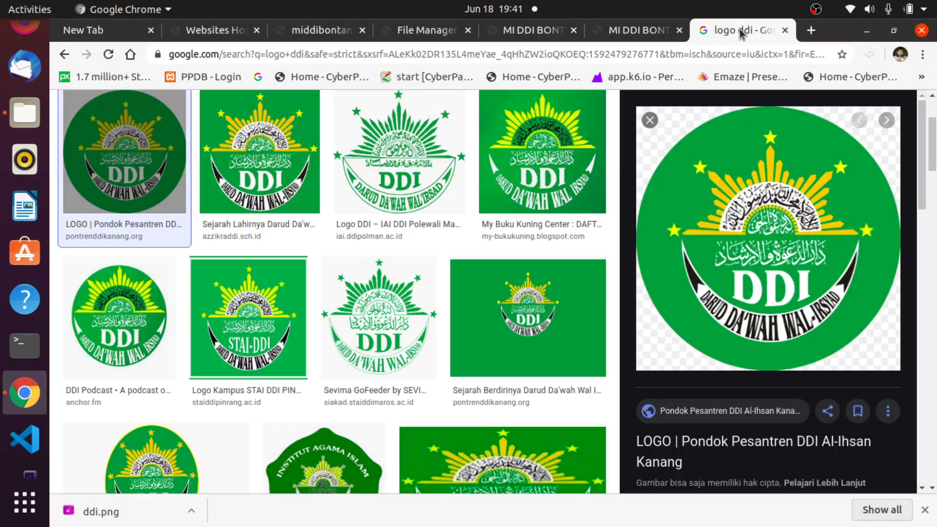
Search Google Images for 'corona virus' and preview a COVID-19 image.
{"action": "left_click", "coordinate": [408, 49]}
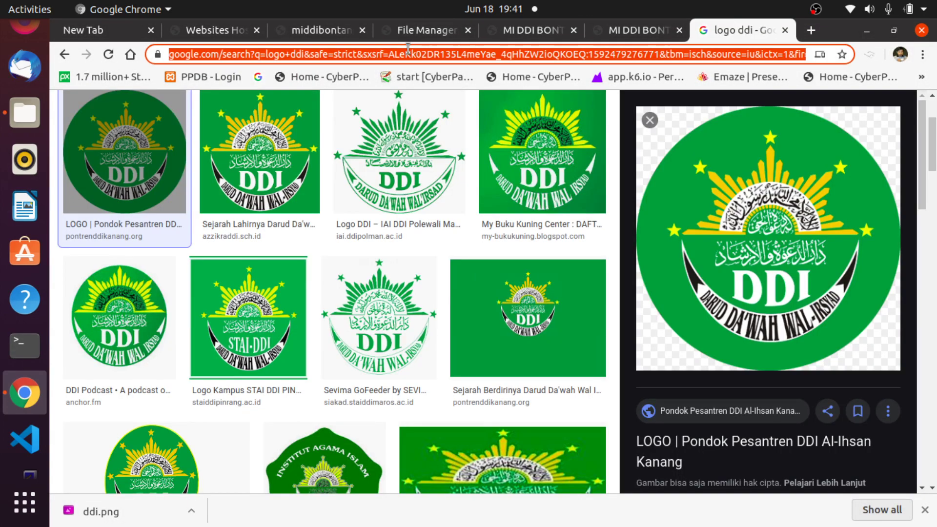
{"action": "type", "text": "corona viru"}
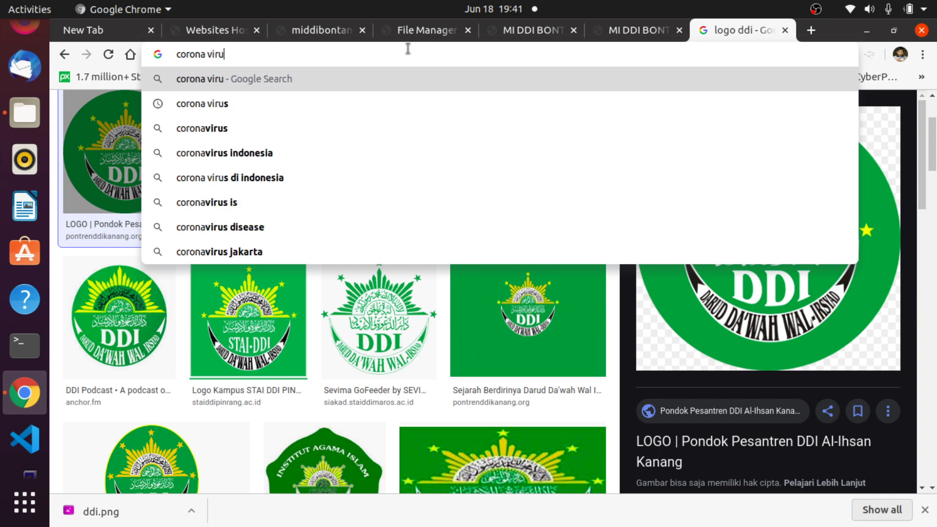
{"action": "type", "text": "s"}
{"action": "key", "text": "Return"}
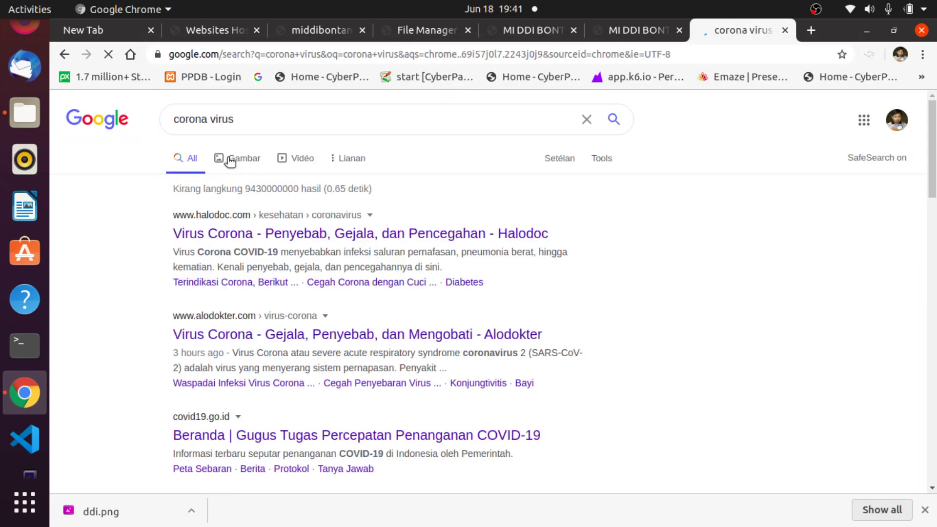
{"action": "left_click", "coordinate": [243, 157]}
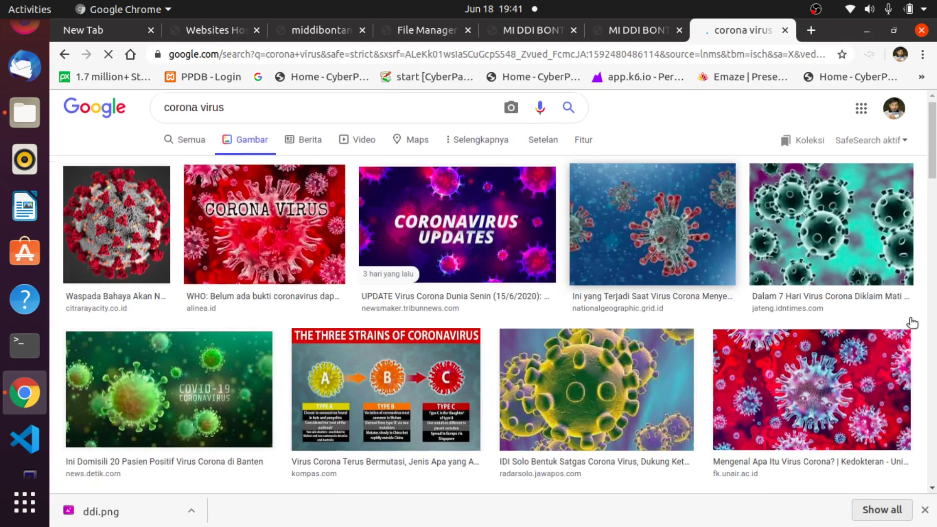
{"action": "scroll", "coordinate": [912, 322], "scroll_direction": "down", "scroll_amount": 10}
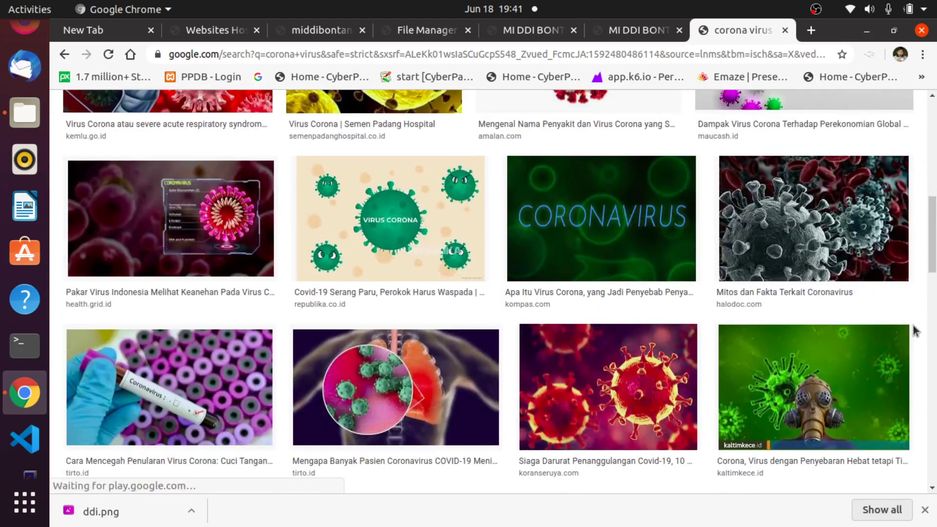
{"action": "scroll", "coordinate": [913, 326], "scroll_direction": "up", "scroll_amount": 3}
{"action": "left_click", "coordinate": [787, 193]}
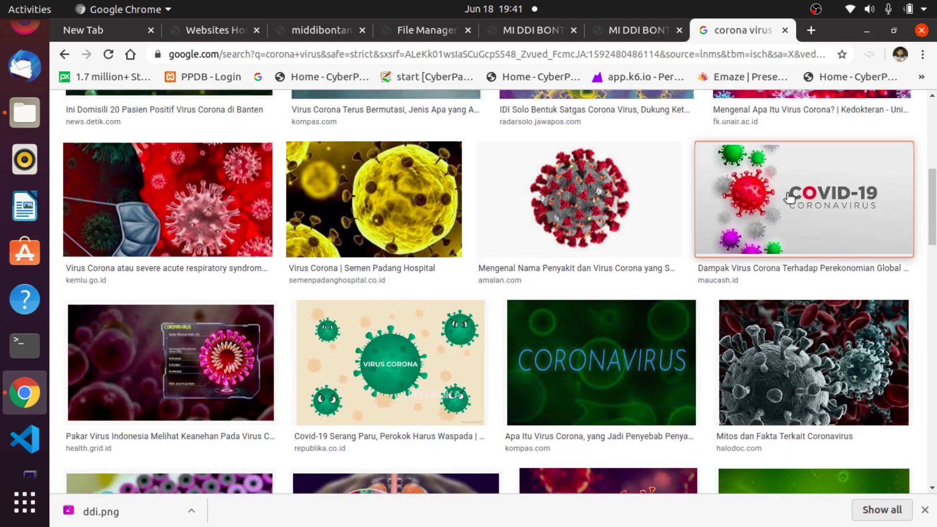
Save the image to Pictures as dampak-corona-virus-572x286.jpg and return to the post editor.
{"action": "right_click", "coordinate": [769, 216]}
{"action": "left_click", "coordinate": [778, 347]}
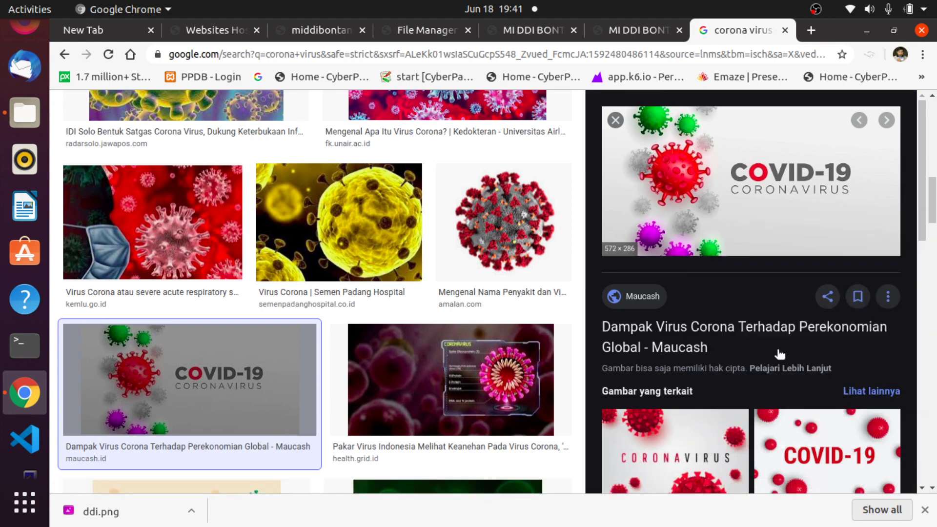
{"action": "left_click", "coordinate": [747, 29]}
{"action": "right_click", "coordinate": [482, 296]}
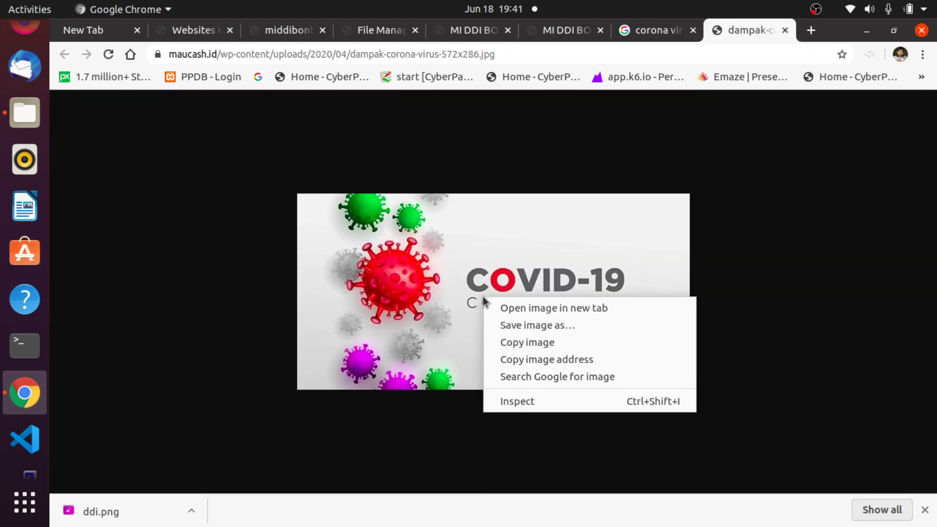
{"action": "left_click", "coordinate": [512, 324]}
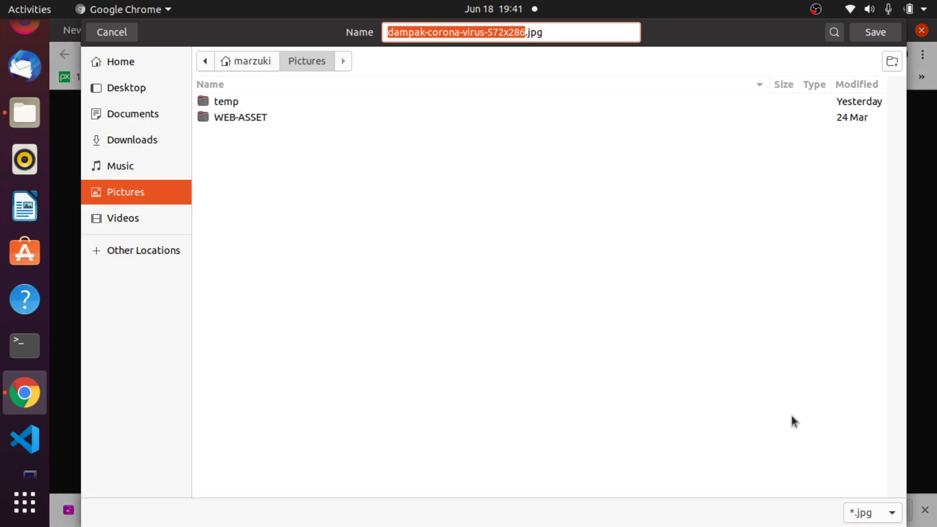
{"action": "left_click", "coordinate": [873, 33]}
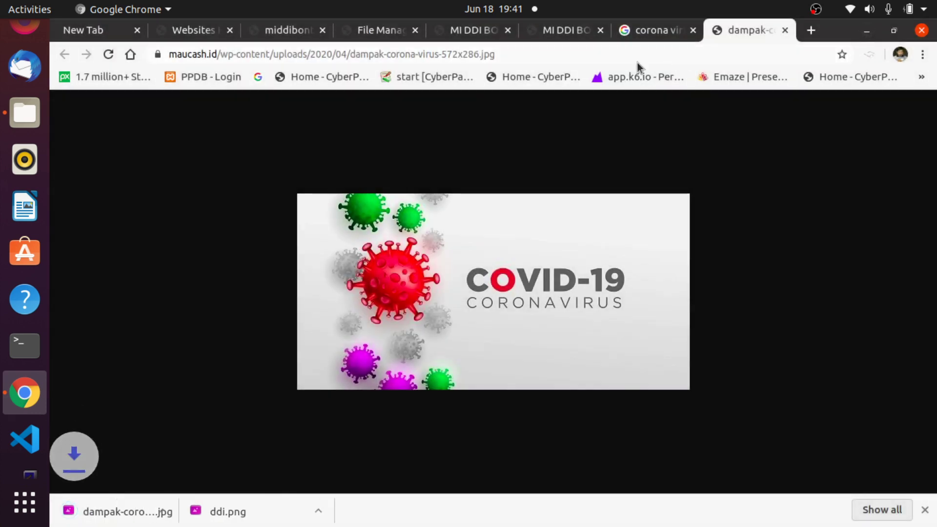
{"action": "left_click", "coordinate": [554, 30]}
{"action": "left_click", "coordinate": [465, 30]}
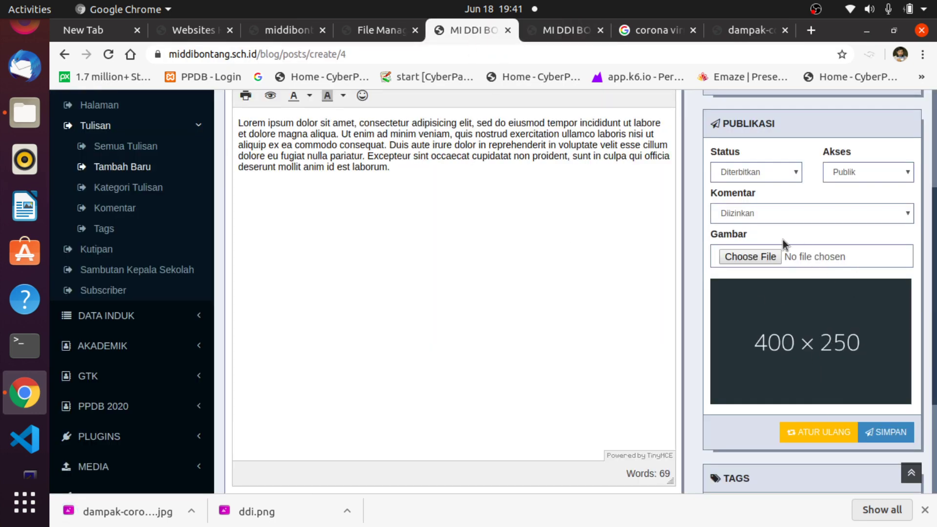
Attach Pictures/dampak-corona-virus-572x286.jpg as the post's image.
{"action": "left_click", "coordinate": [758, 255]}
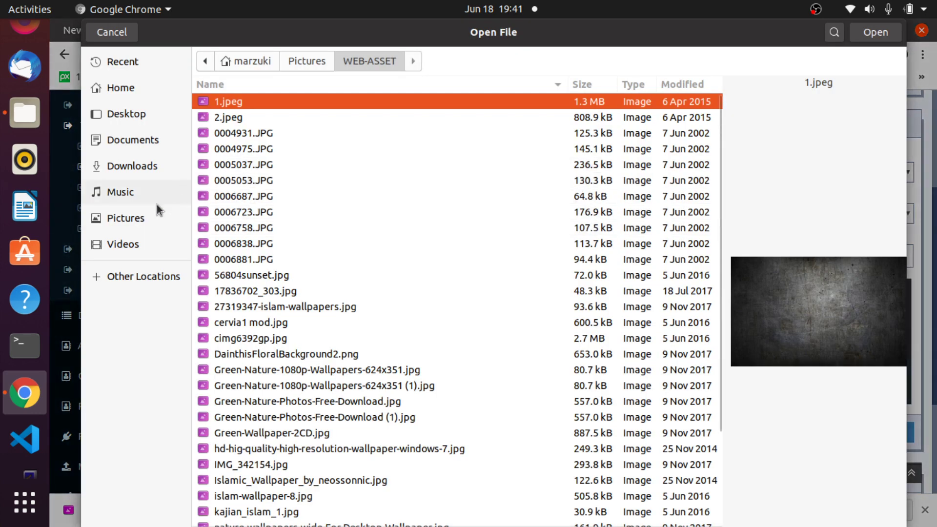
{"action": "left_click", "coordinate": [137, 218]}
{"action": "left_click", "coordinate": [248, 137]}
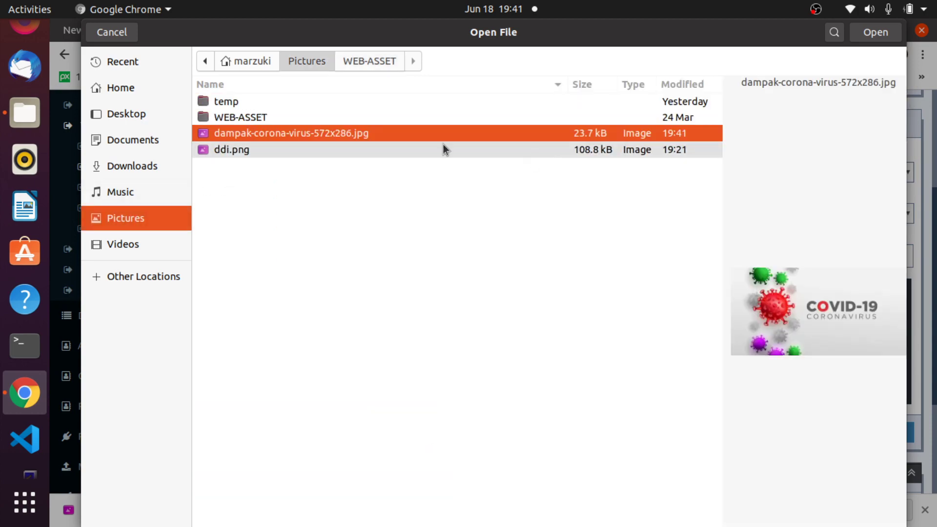
{"action": "left_click", "coordinate": [874, 41]}
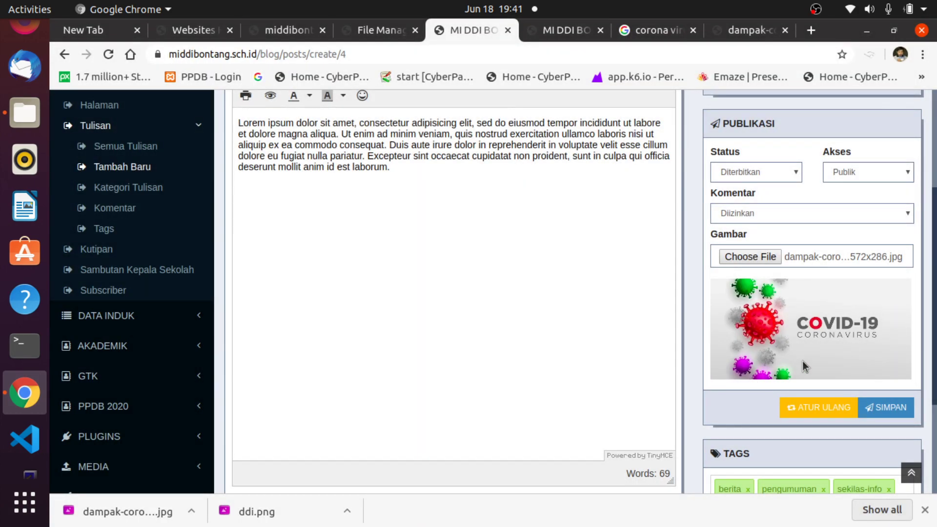
Select the post title, place the caret at its end, and close a stray help window.
{"action": "scroll", "coordinate": [512, 303], "scroll_direction": "up", "scroll_amount": 4}
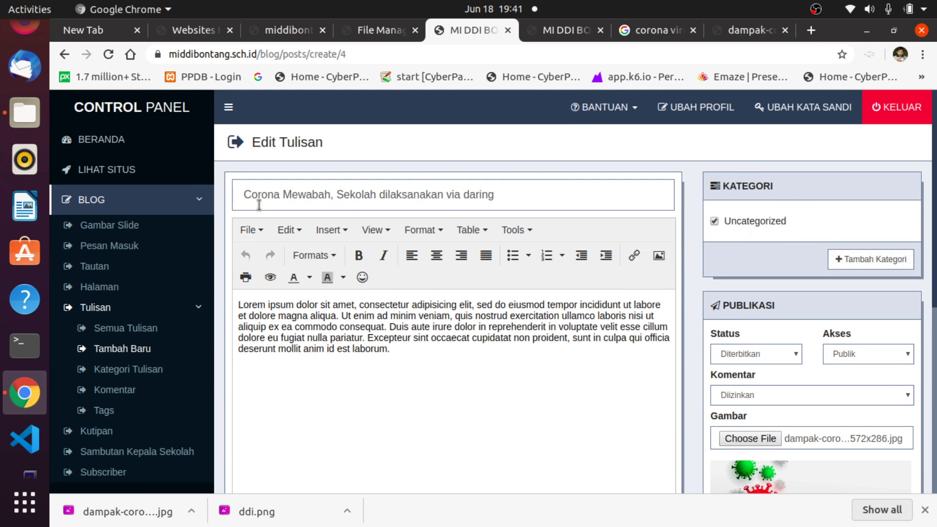
{"action": "left_click_drag", "start_coordinate": [494, 194], "coordinate": [229, 194]}
{"action": "left_click", "coordinate": [523, 195]}
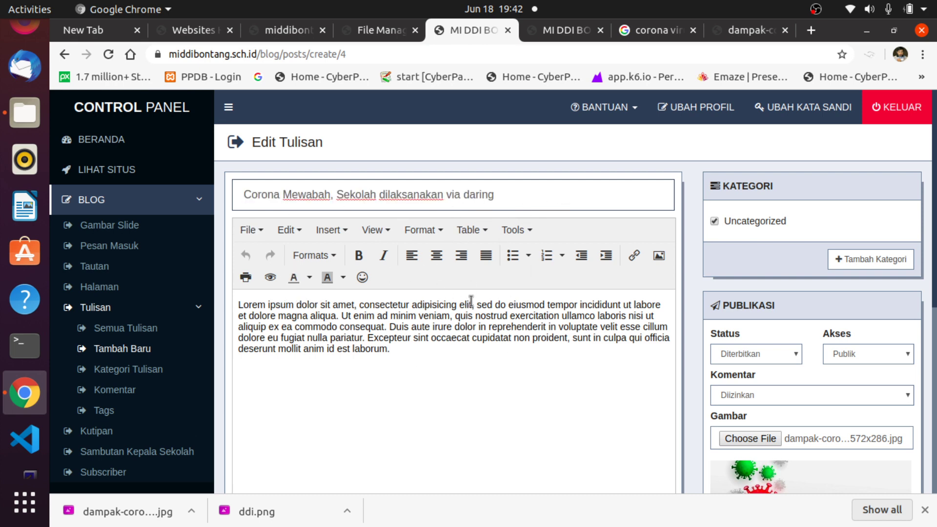
{"action": "left_click", "coordinate": [2, 298]}
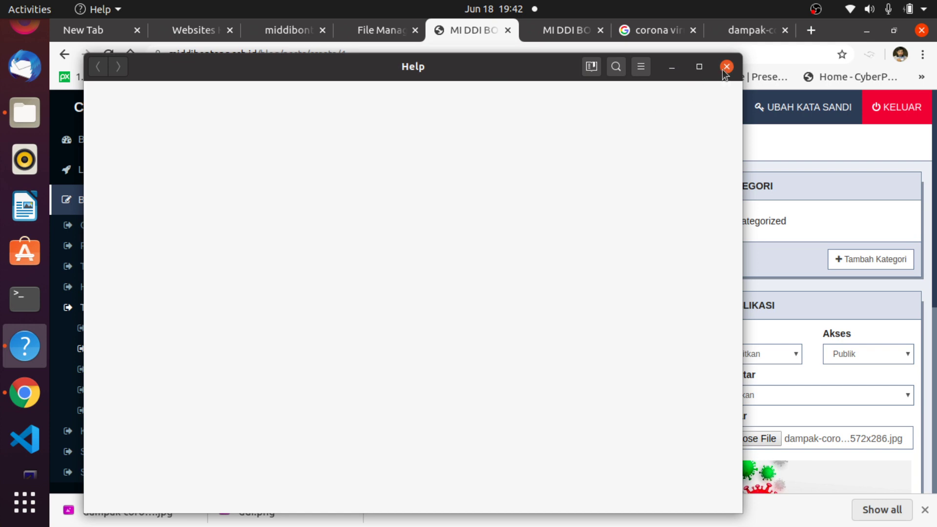
{"action": "left_click", "coordinate": [726, 66]}
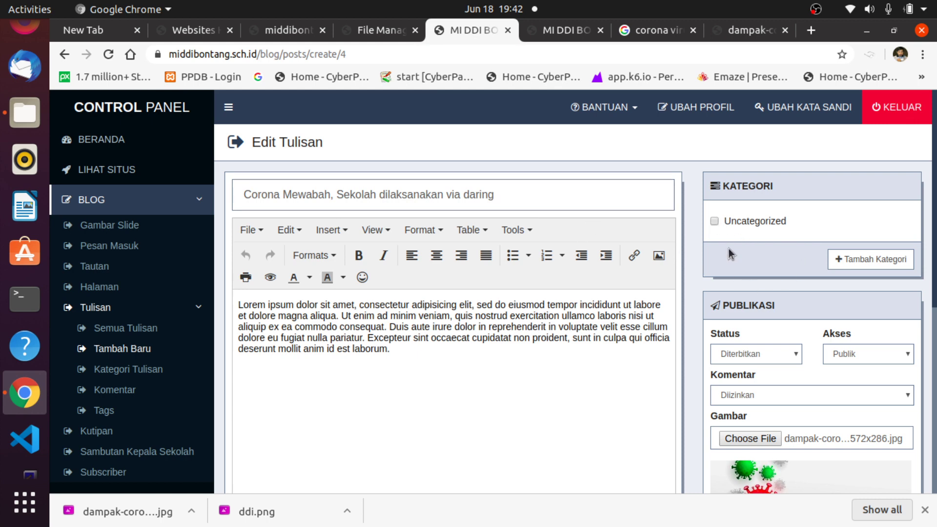
Add a new post category named 'berita'.
{"action": "left_click", "coordinate": [837, 259]}
{"action": "left_click", "coordinate": [468, 172]}
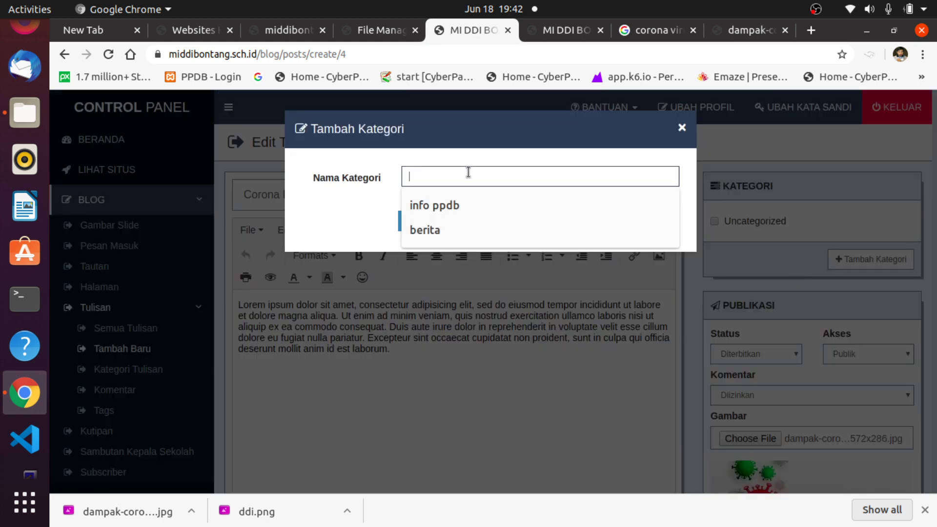
{"action": "type", "text": "berita"}
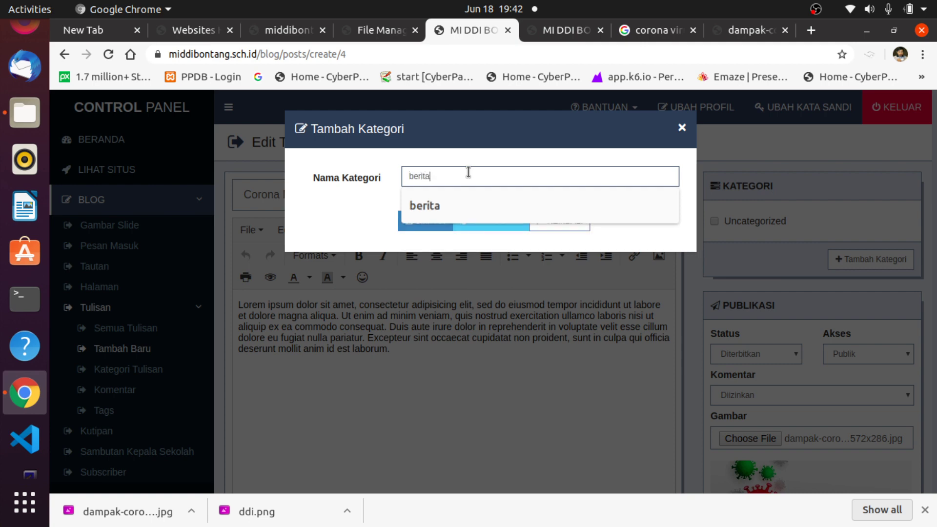
{"action": "left_click", "coordinate": [447, 222]}
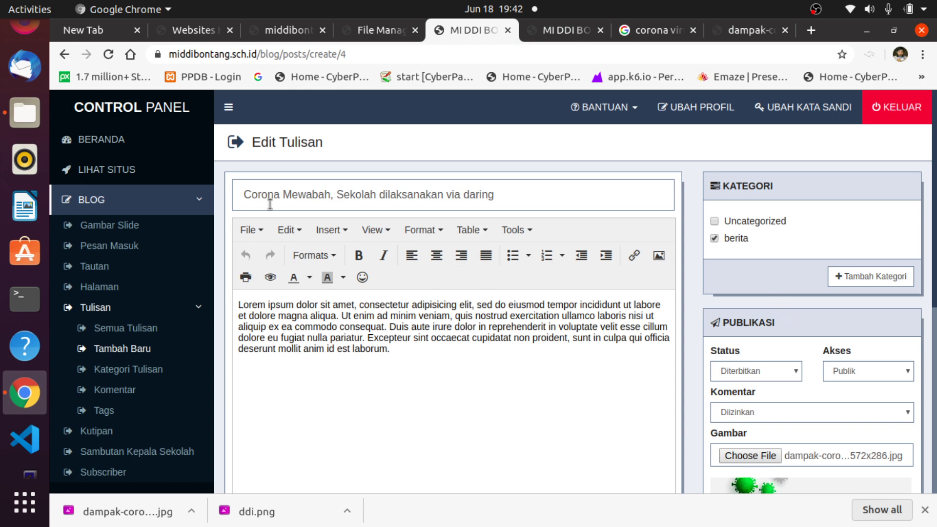
Review the Corona post's title and body, then scroll down to the Publikasi panel.
{"action": "left_click", "coordinate": [479, 192]}
{"action": "left_click_drag", "start_coordinate": [478, 192], "coordinate": [195, 184]}
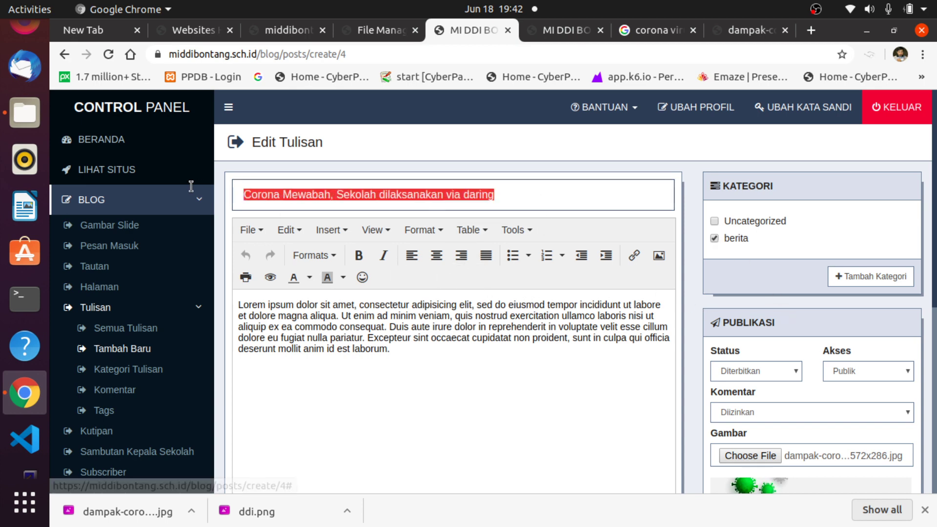
{"action": "left_click", "coordinate": [400, 362]}
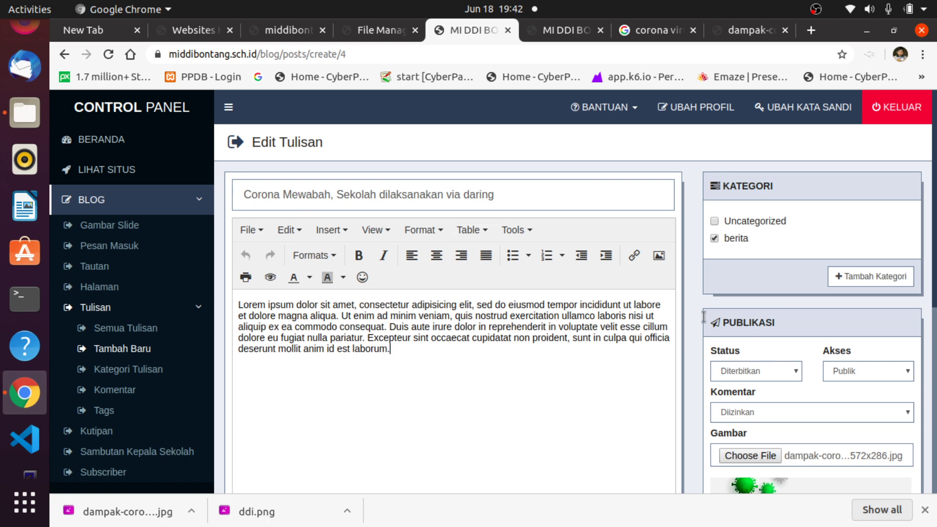
{"action": "scroll", "coordinate": [888, 385], "scroll_direction": "down", "scroll_amount": 5}
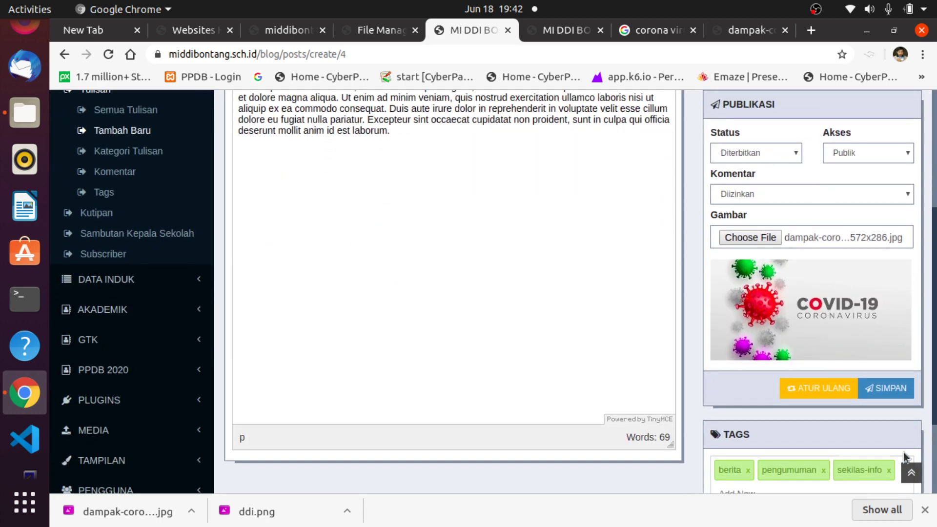
Save the Corona post and open it from the refreshed public homepage.
{"action": "left_click", "coordinate": [886, 388]}
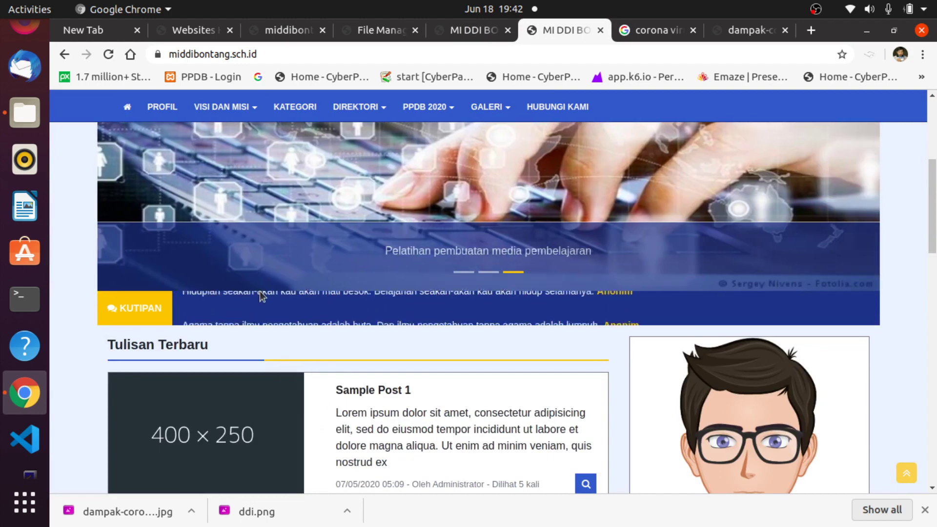
{"action": "left_click", "coordinate": [110, 56]}
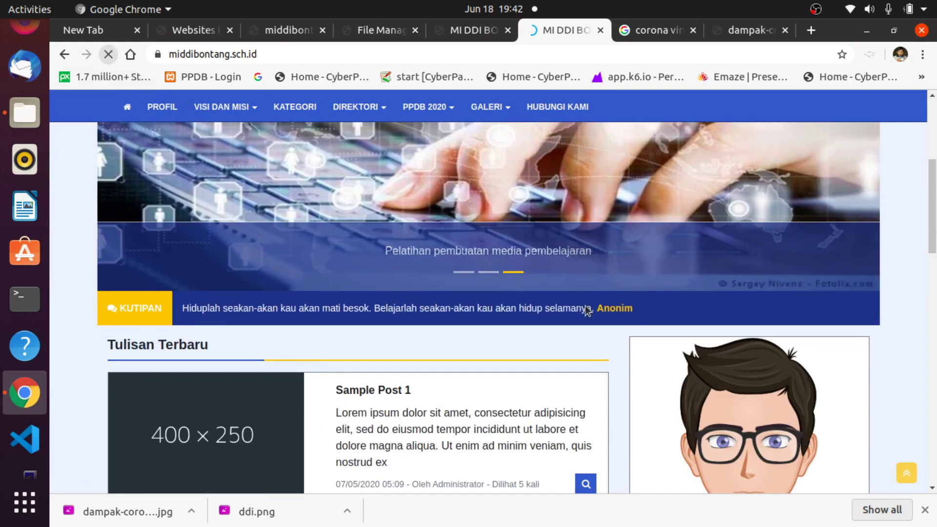
{"action": "scroll", "coordinate": [606, 335], "scroll_direction": "down", "scroll_amount": 3}
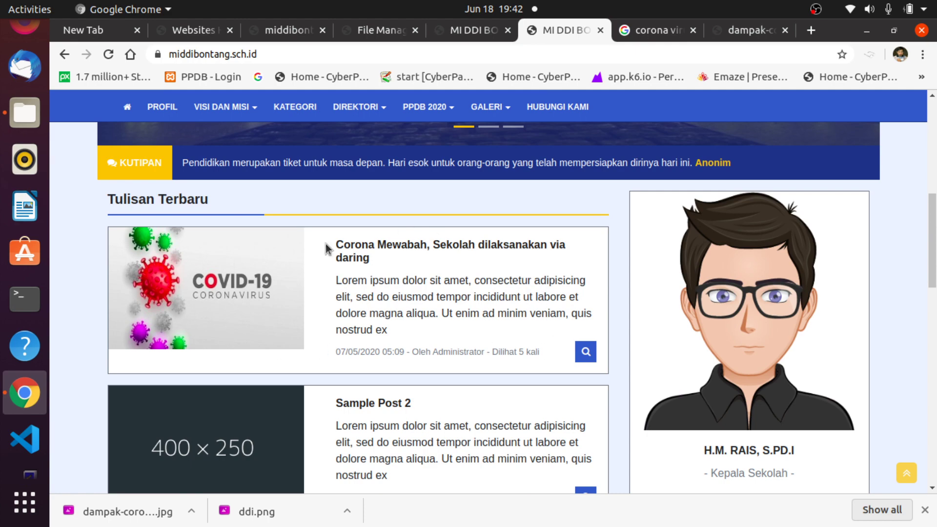
{"action": "left_click", "coordinate": [357, 244]}
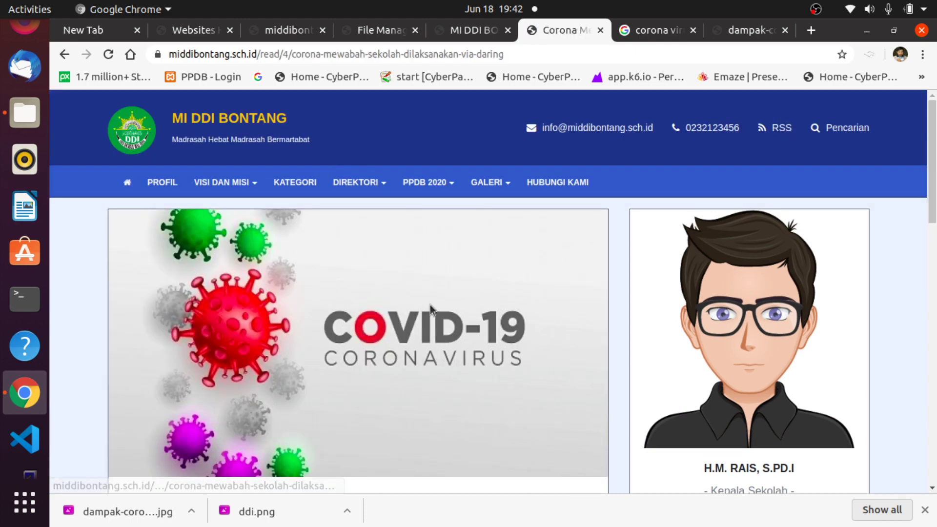
{"action": "scroll", "coordinate": [488, 371], "scroll_direction": "down", "scroll_amount": 1}
{"action": "scroll", "coordinate": [507, 392], "scroll_direction": "down", "scroll_amount": 4}
{"action": "scroll", "coordinate": [493, 363], "scroll_direction": "up", "scroll_amount": 5}
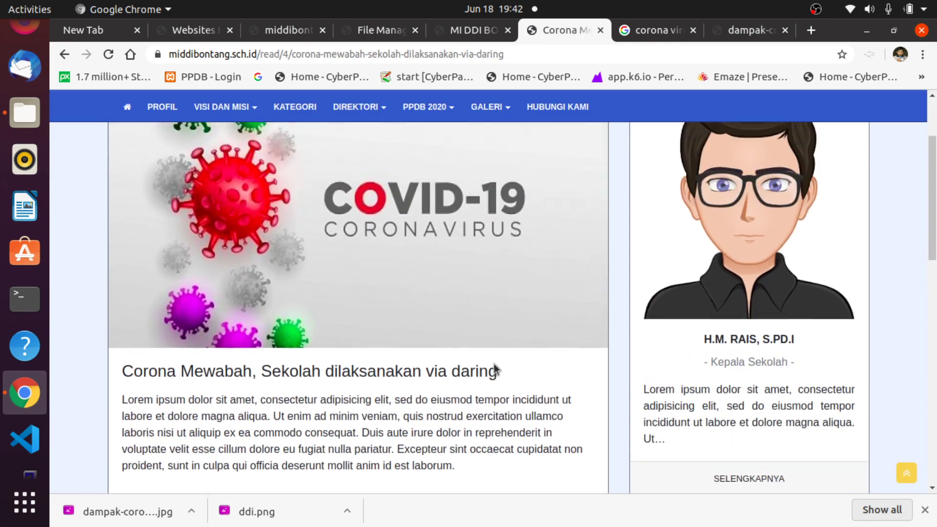
Return to the school homepage and scroll through its post list.
{"action": "left_click", "coordinate": [139, 187]}
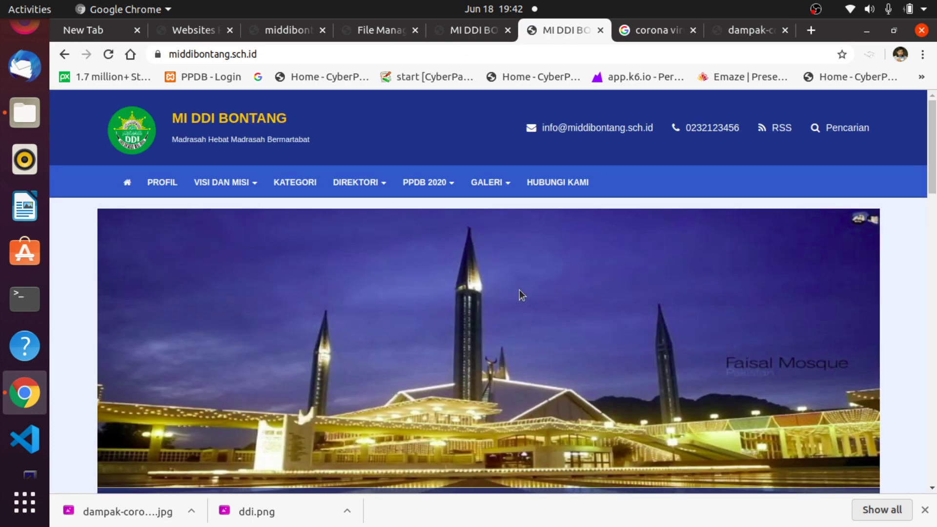
{"action": "scroll", "coordinate": [521, 298], "scroll_direction": "down", "scroll_amount": 7}
{"action": "scroll", "coordinate": [519, 314], "scroll_direction": "down", "scroll_amount": 4}
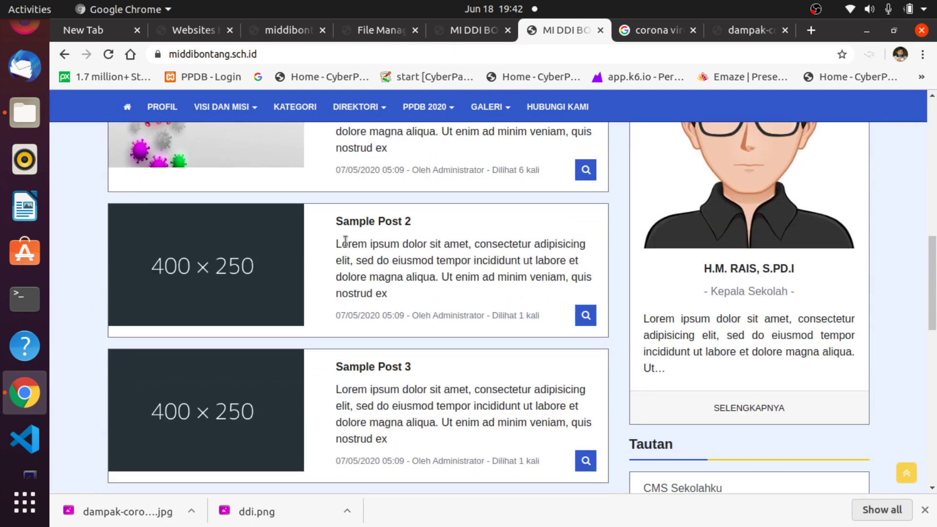
{"action": "scroll", "coordinate": [571, 409], "scroll_direction": "down", "scroll_amount": 9}
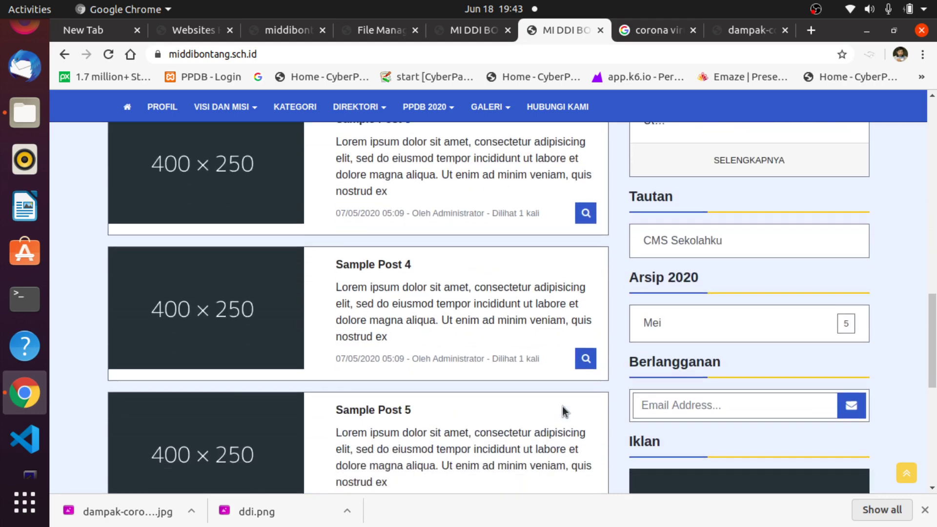
{"action": "scroll", "coordinate": [566, 298], "scroll_direction": "up", "scroll_amount": 3}
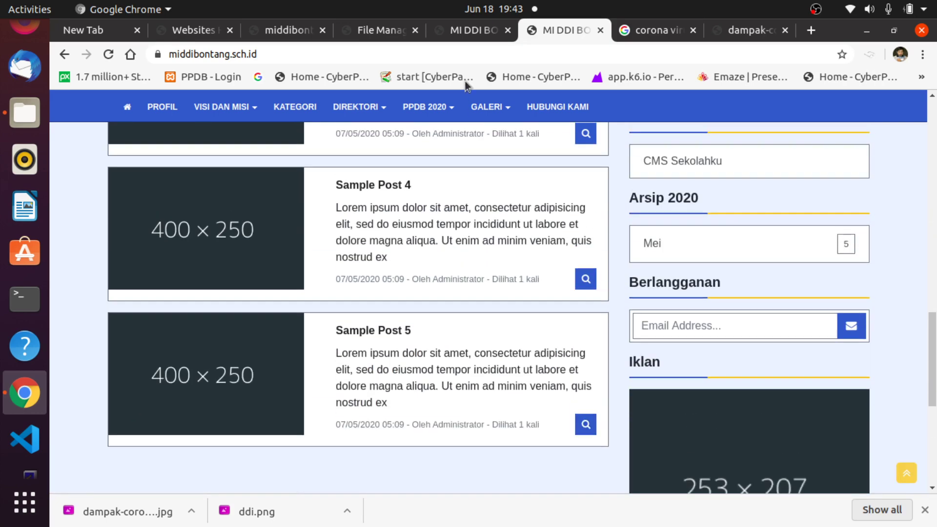
Back in the control panel, view the Semua Tulisan list, then start a new post.
{"action": "left_click", "coordinate": [472, 32]}
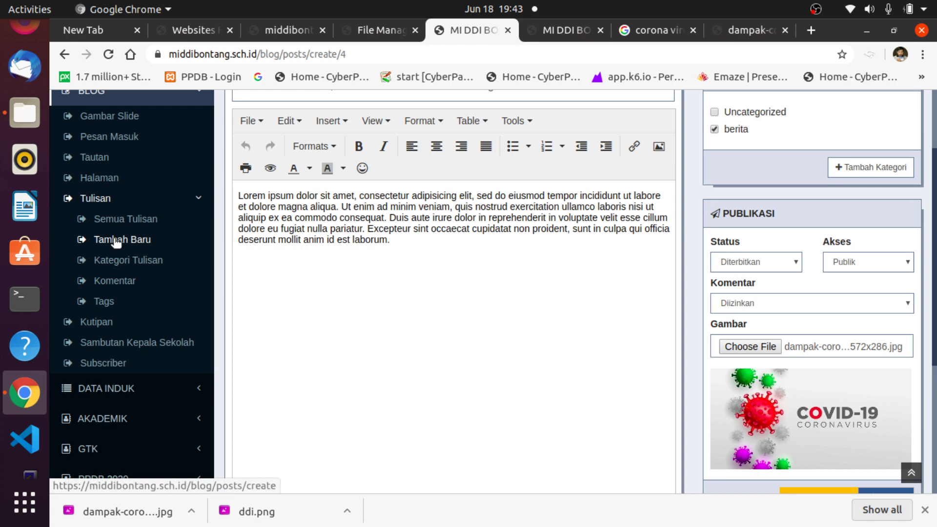
{"action": "scroll", "coordinate": [387, 268], "scroll_direction": "up", "scroll_amount": 2}
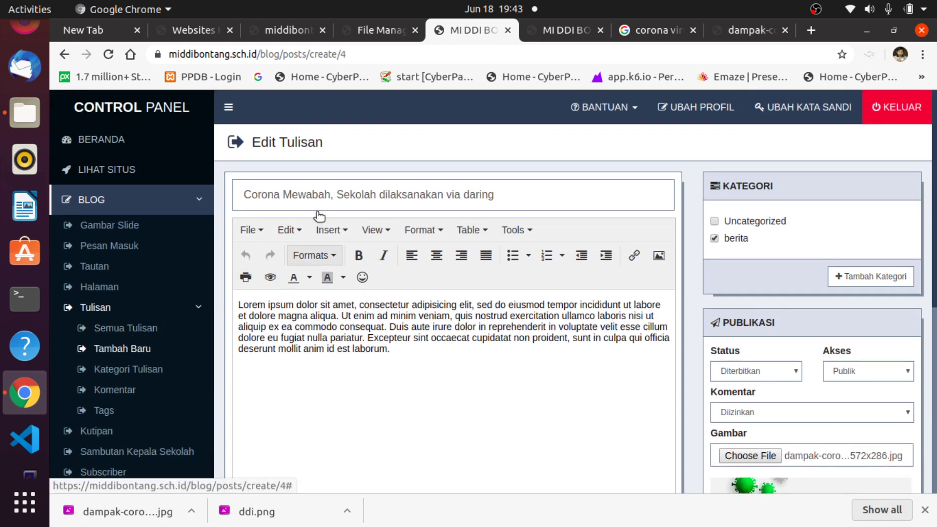
{"action": "left_click", "coordinate": [118, 330]}
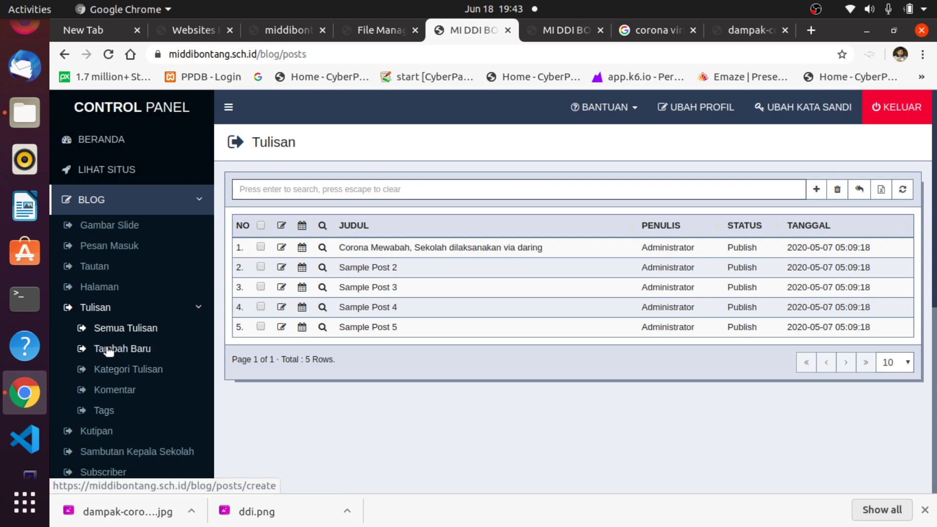
{"action": "left_click", "coordinate": [108, 349]}
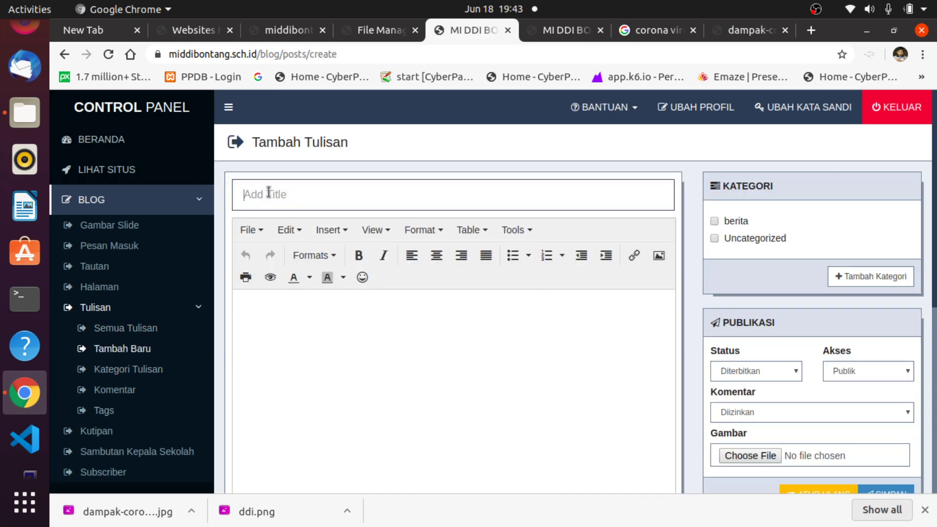
Scroll through the empty Tambah Tulisan form, then switch to the public homepage tab.
{"action": "scroll", "coordinate": [520, 324], "scroll_direction": "down", "scroll_amount": 3}
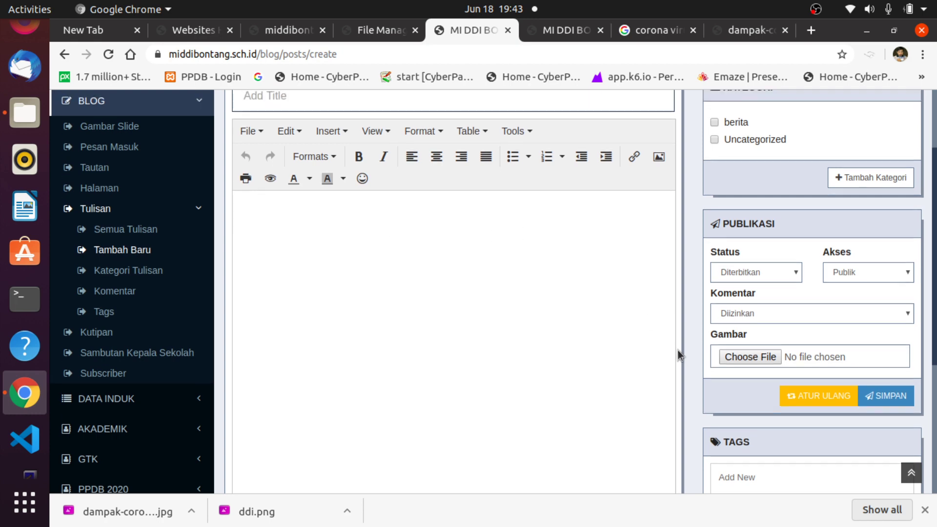
{"action": "scroll", "coordinate": [766, 223], "scroll_direction": "up", "scroll_amount": 3}
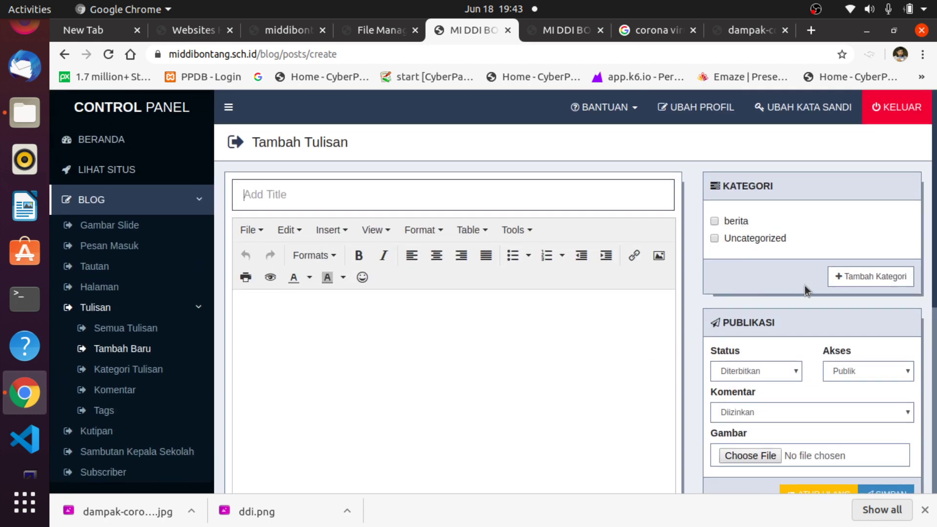
{"action": "scroll", "coordinate": [541, 391], "scroll_direction": "down", "scroll_amount": 3}
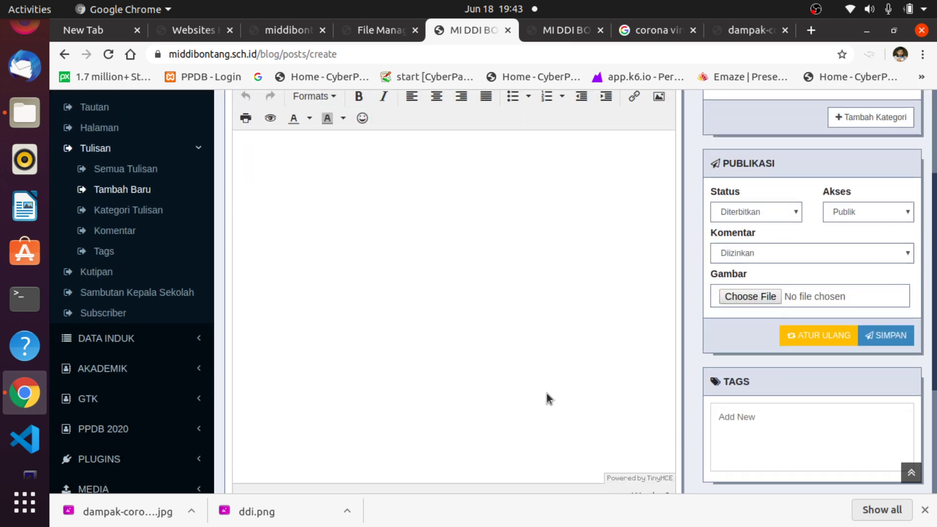
{"action": "scroll", "coordinate": [629, 294], "scroll_direction": "up", "scroll_amount": 1}
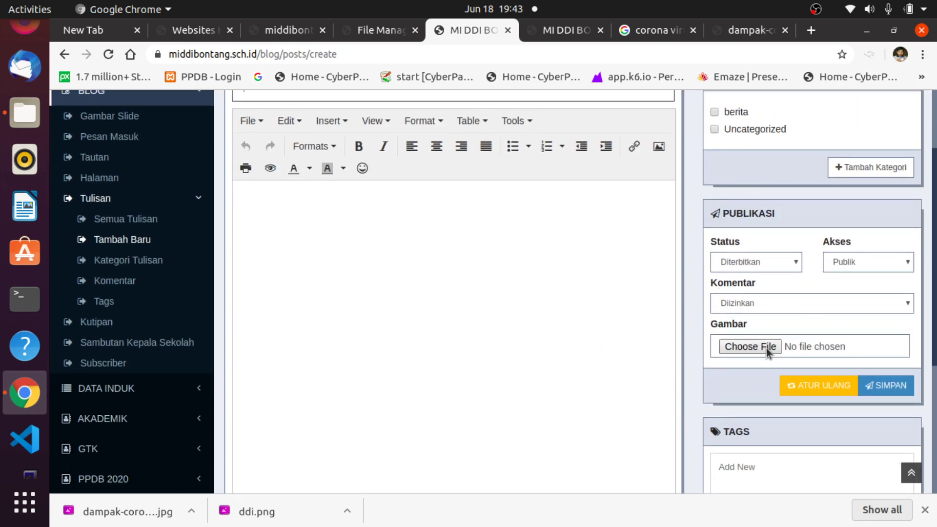
{"action": "scroll", "coordinate": [552, 368], "scroll_direction": "up", "scroll_amount": 2}
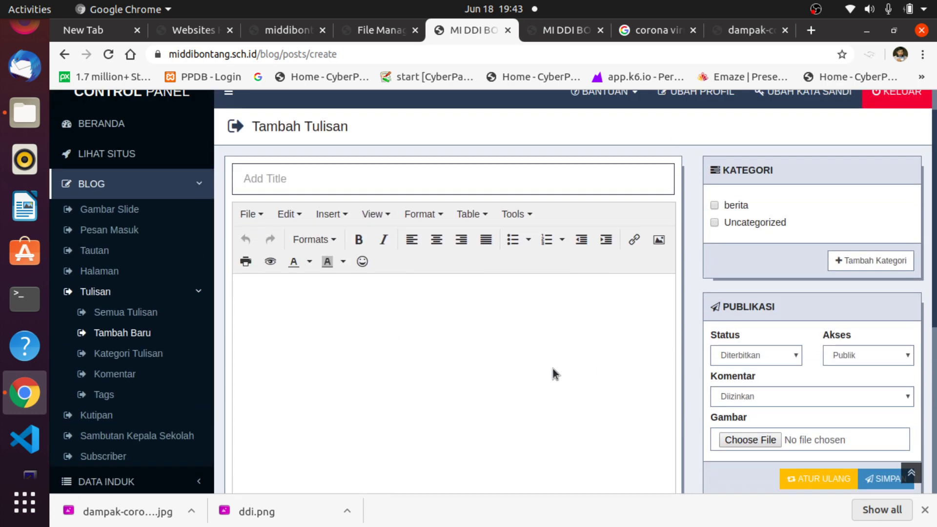
{"action": "scroll", "coordinate": [553, 368], "scroll_direction": "up", "scroll_amount": 1}
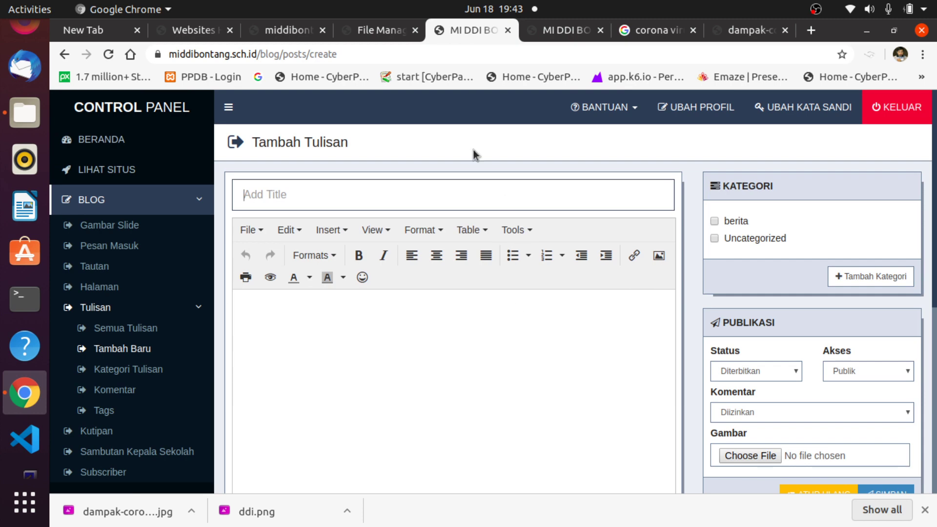
{"action": "left_click", "coordinate": [563, 31]}
Scroll over the homepage's slider and Tulisan Terbaru posts, then return to the editor tab.
{"action": "scroll", "coordinate": [293, 293], "scroll_direction": "down", "scroll_amount": 2}
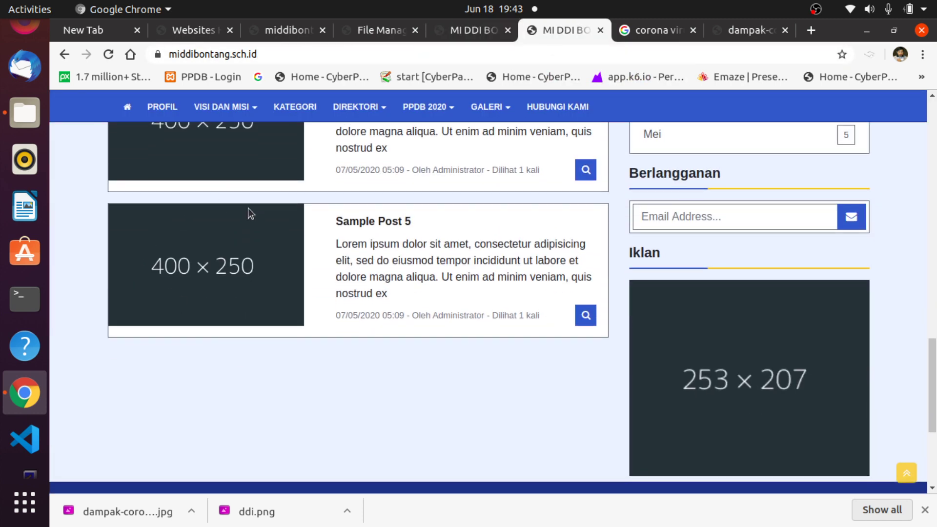
{"action": "scroll", "coordinate": [267, 288], "scroll_direction": "up", "scroll_amount": 7}
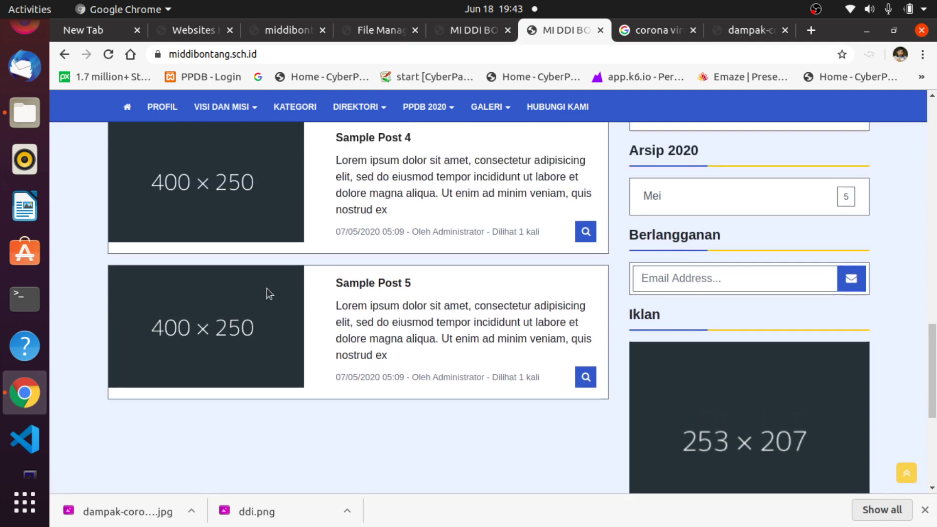
{"action": "scroll", "coordinate": [324, 318], "scroll_direction": "up", "scroll_amount": 5}
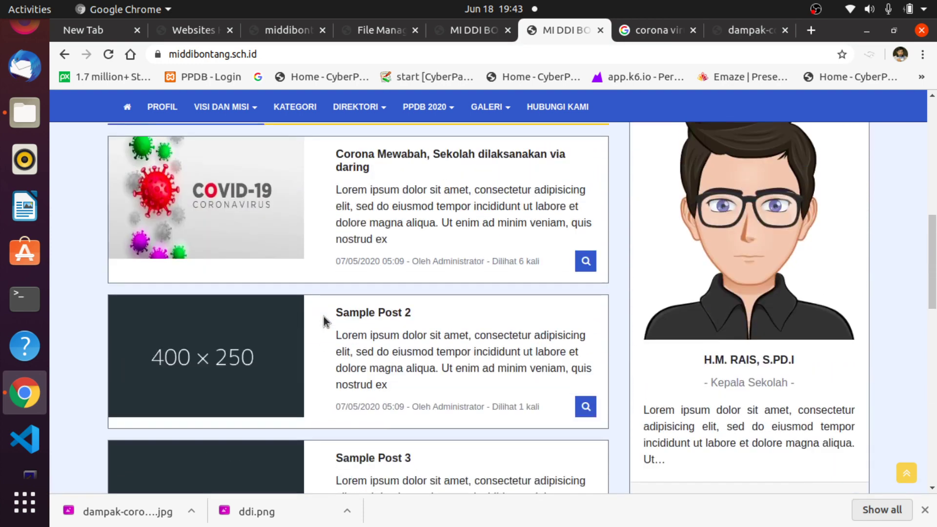
{"action": "scroll", "coordinate": [282, 286], "scroll_direction": "up", "scroll_amount": 2}
{"action": "scroll", "coordinate": [282, 286], "scroll_direction": "up", "scroll_amount": 4}
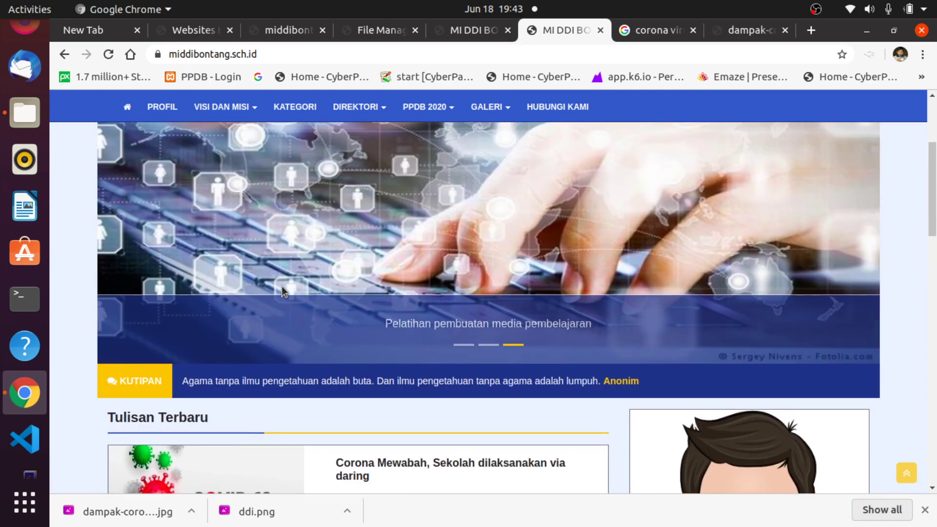
{"action": "scroll", "coordinate": [282, 290], "scroll_direction": "down", "scroll_amount": 15}
{"action": "scroll", "coordinate": [279, 289], "scroll_direction": "up", "scroll_amount": 15}
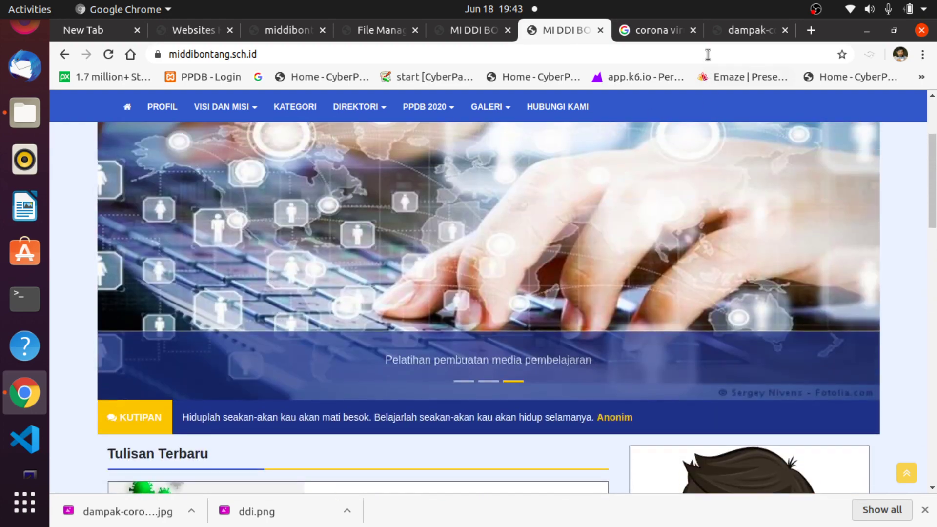
{"action": "left_click", "coordinate": [457, 33]}
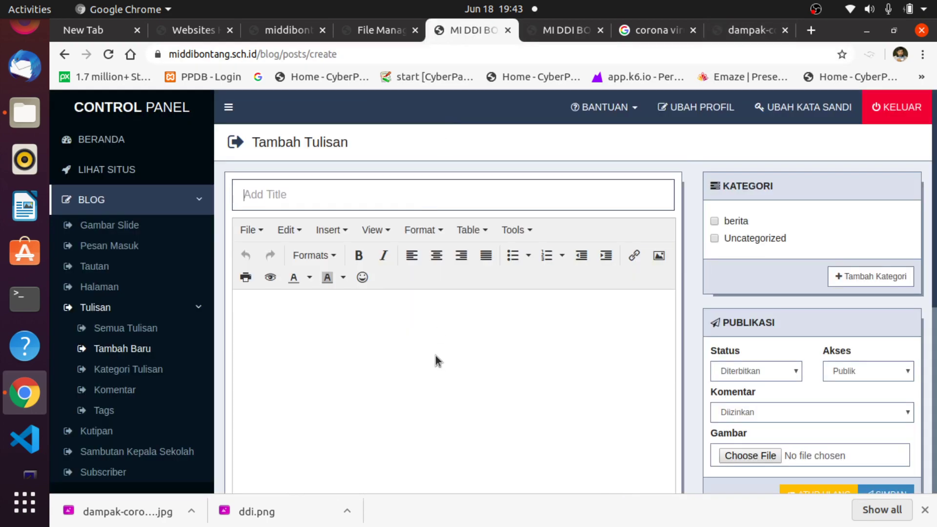
Open the MEDIA > Album Foto list in the control panel.
{"action": "scroll", "coordinate": [215, 365], "scroll_direction": "down", "scroll_amount": 3}
{"action": "scroll", "coordinate": [171, 383], "scroll_direction": "down", "scroll_amount": 4}
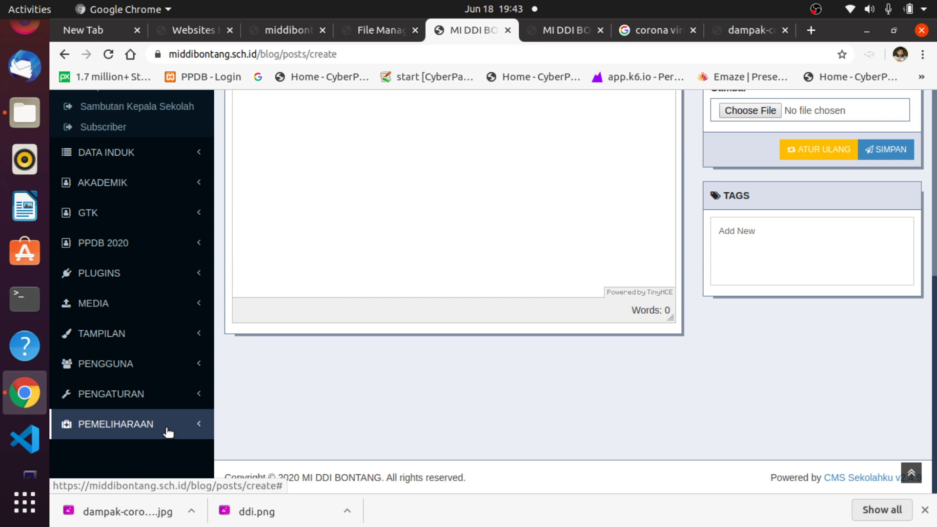
{"action": "left_click", "coordinate": [70, 305]}
{"action": "scroll", "coordinate": [168, 278], "scroll_direction": "up", "scroll_amount": 3}
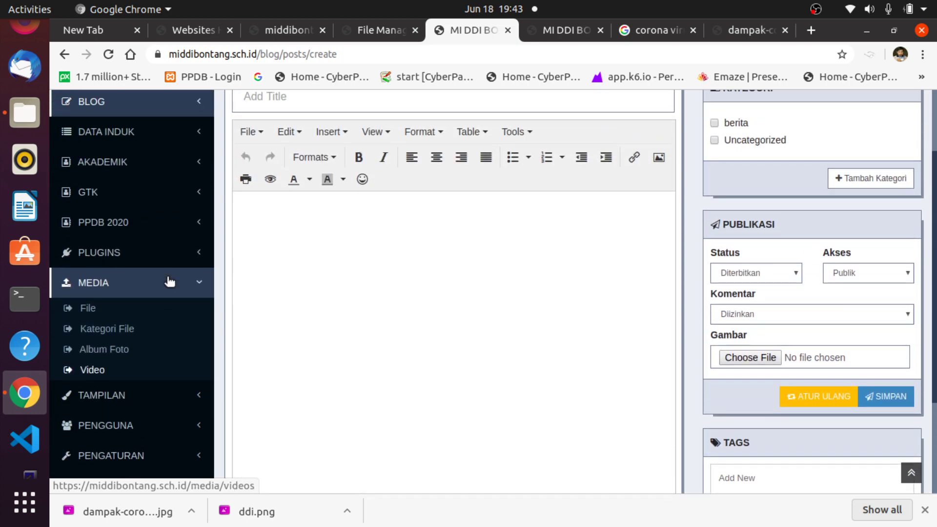
{"action": "left_click", "coordinate": [100, 350]}
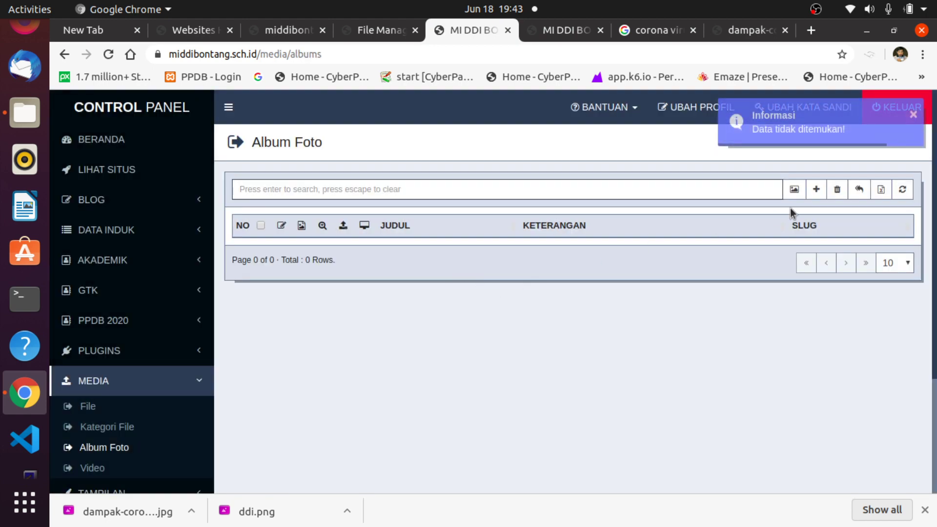
Create a new photo album titled 'Pramuka'.
{"action": "left_click", "coordinate": [816, 191]}
{"action": "left_click", "coordinate": [438, 170]}
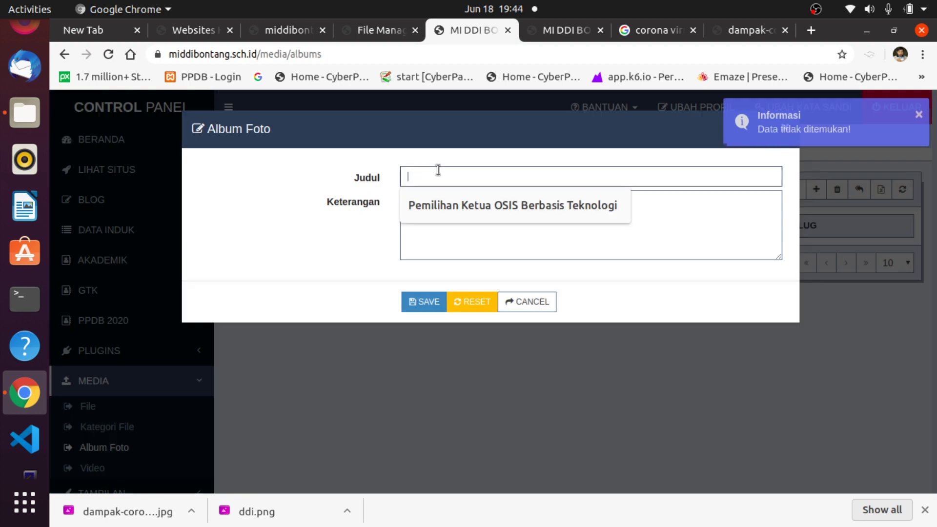
{"action": "left_click", "coordinate": [506, 203]}
{"action": "left_click_drag", "start_coordinate": [577, 179], "coordinate": [458, 163]}
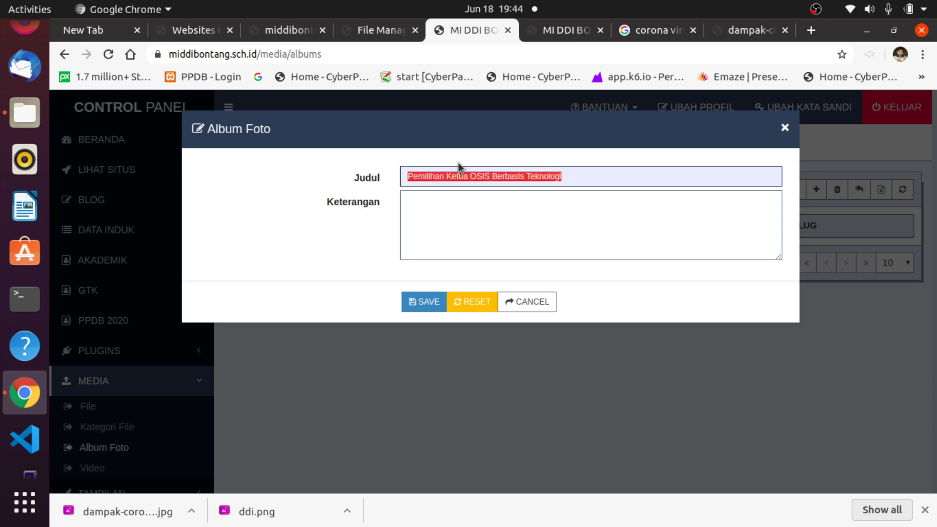
{"action": "left_click", "coordinate": [496, 210]}
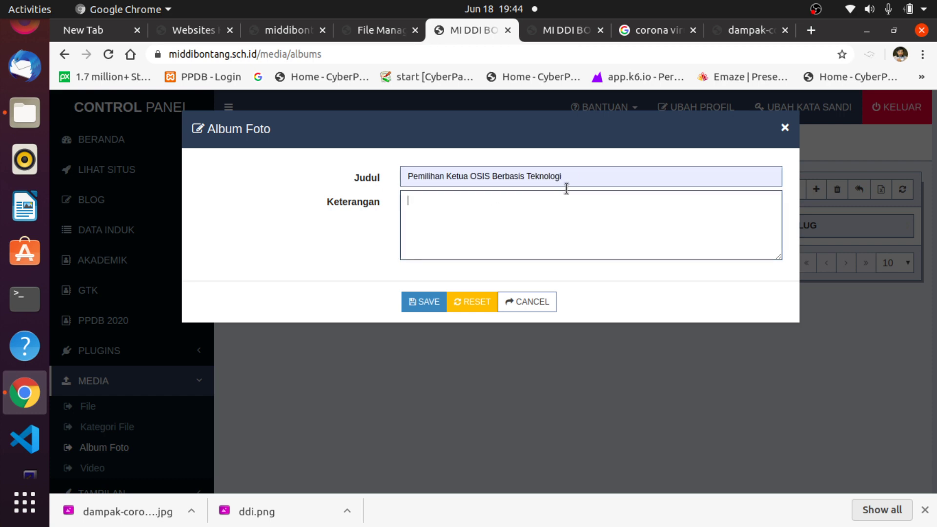
{"action": "left_click_drag", "start_coordinate": [569, 179], "coordinate": [358, 173]}
{"action": "type", "text": "Pramuka"}
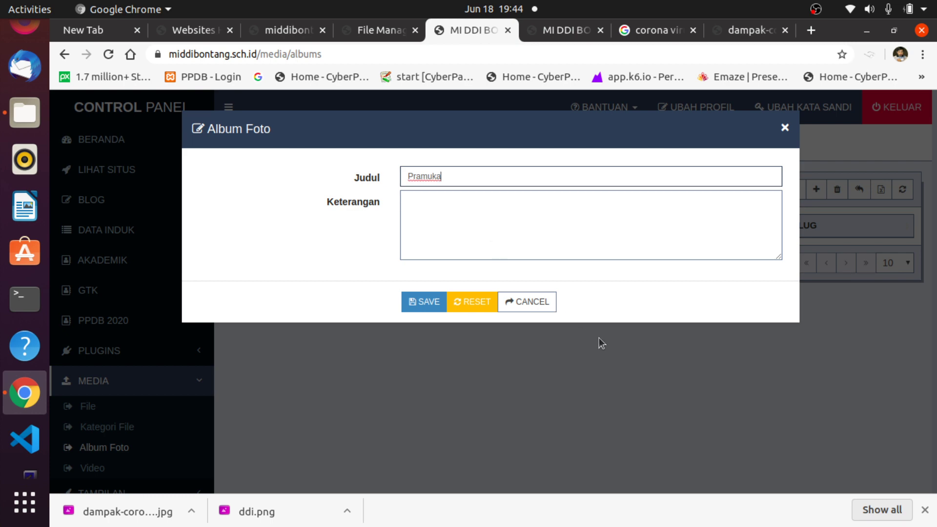
{"action": "left_click", "coordinate": [424, 302]}
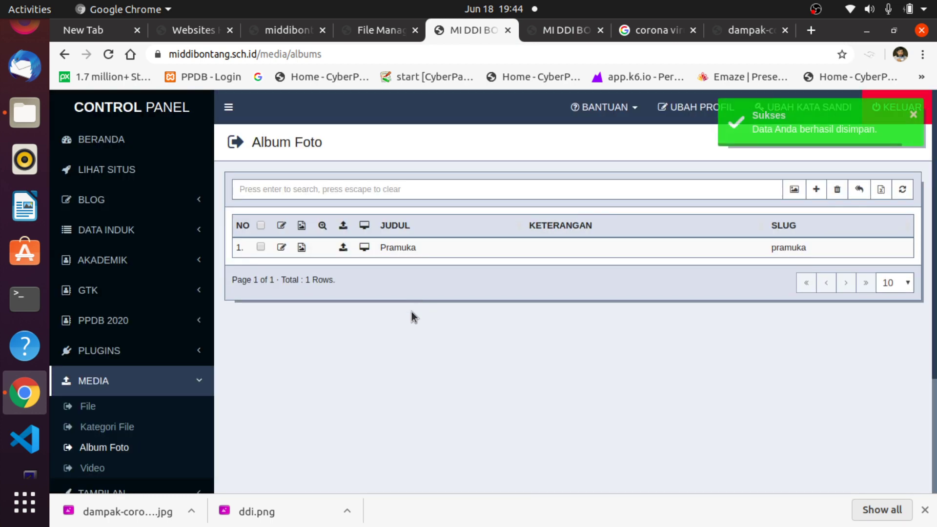
Create a second album titled 'Pelatihan Guru', then open Pramuka's image upload page.
{"action": "left_click", "coordinate": [815, 192]}
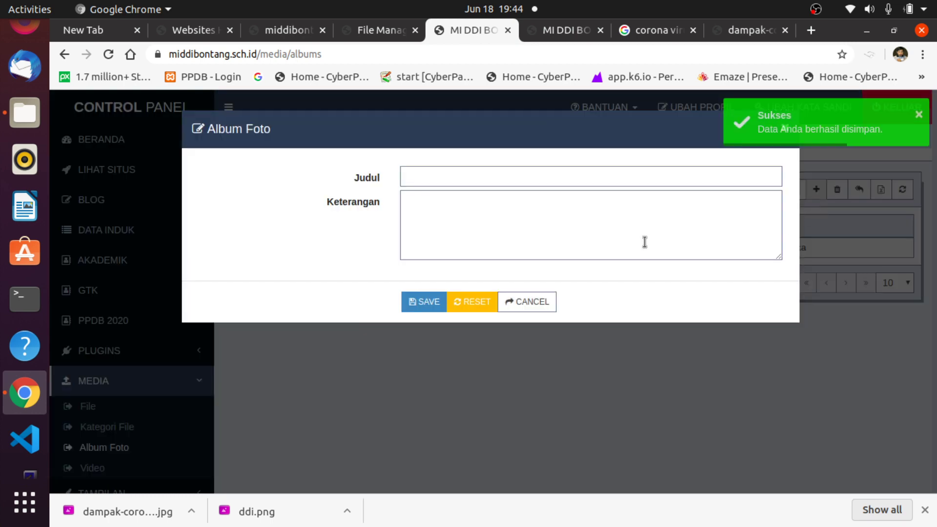
{"action": "left_click", "coordinate": [449, 174]}
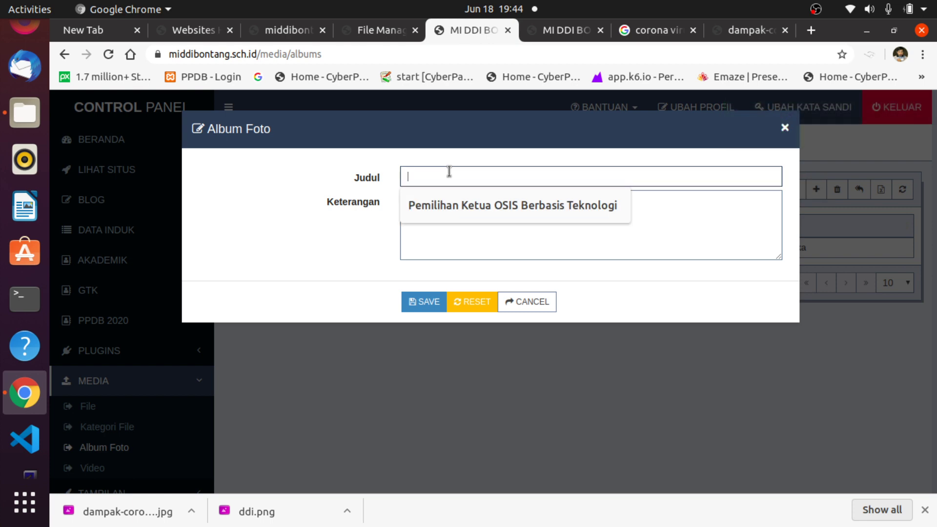
{"action": "type", "text": "Peltihan Guru"}
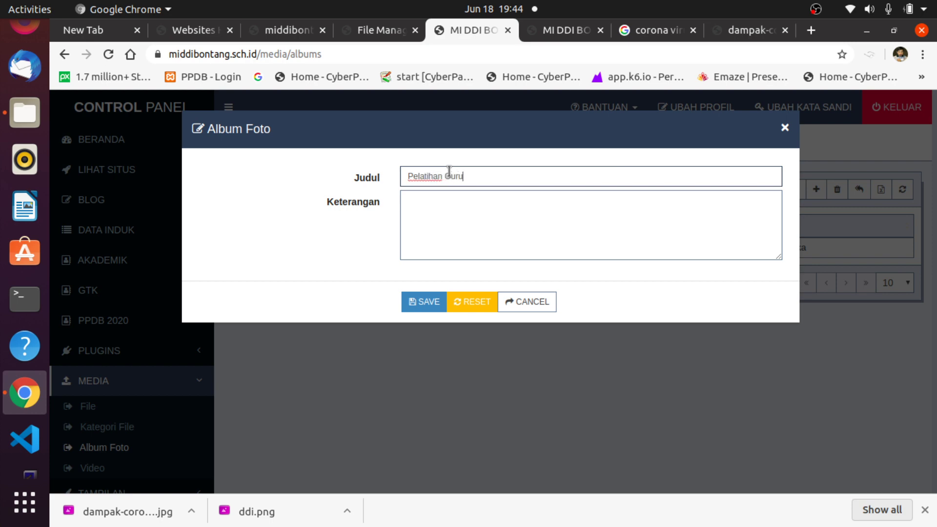
{"action": "left_click", "coordinate": [428, 301]}
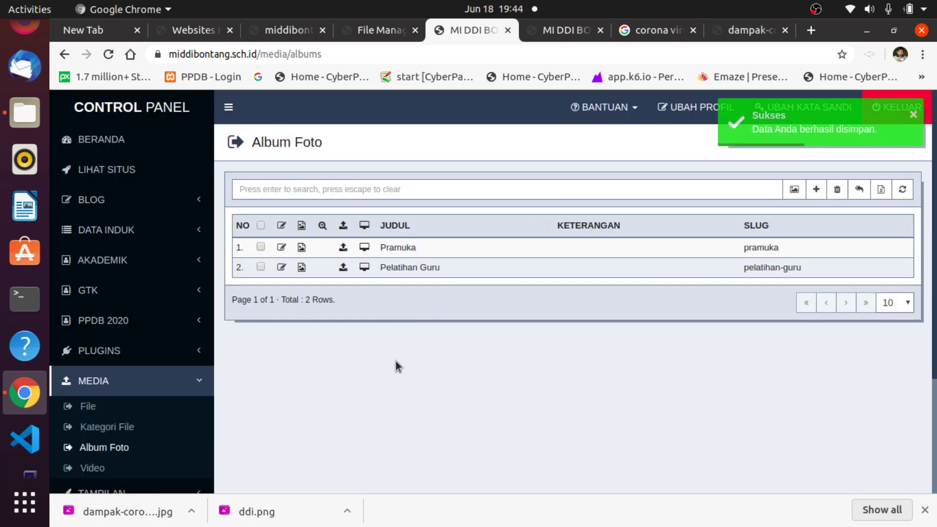
{"action": "left_click", "coordinate": [343, 248]}
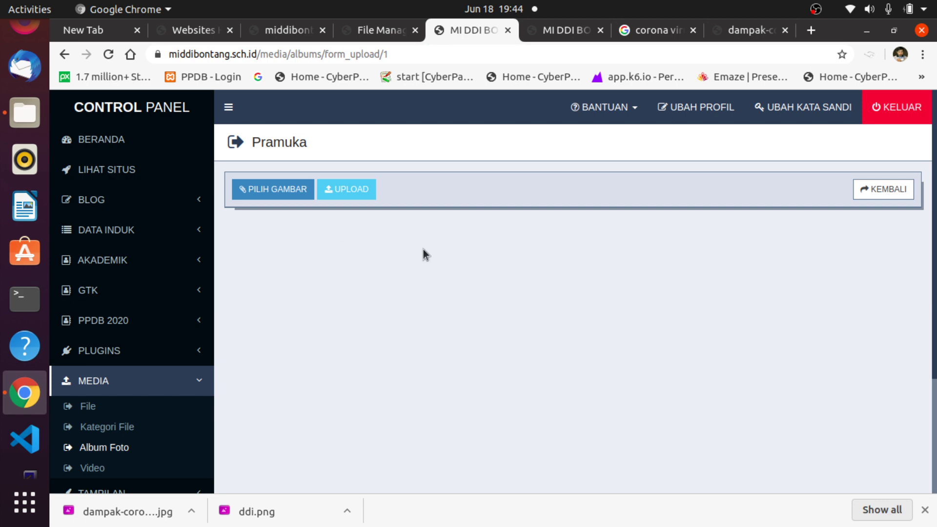
Upload 0006687.JPG, 0006723.JPG and 17836702_303.jpg from WEB-ASSET into the Pramuka album.
{"action": "left_click", "coordinate": [274, 189]}
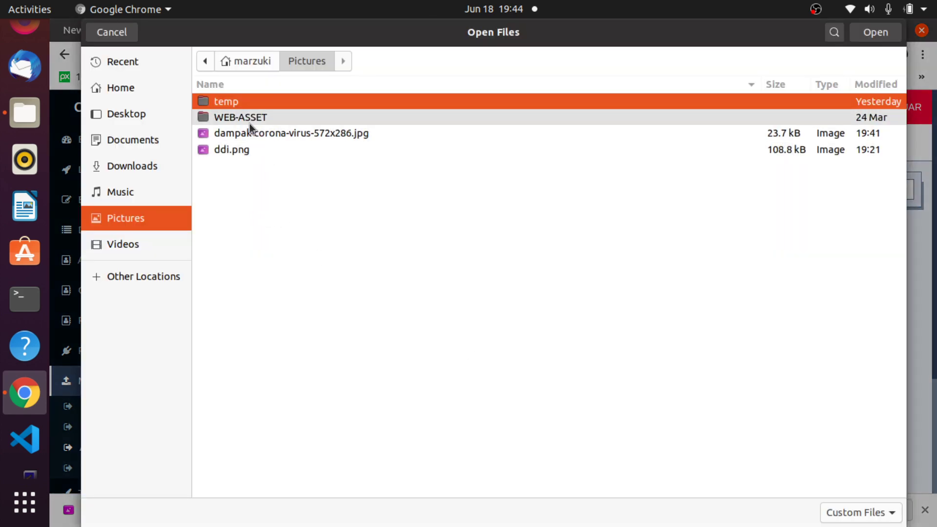
{"action": "double_click", "coordinate": [247, 121]}
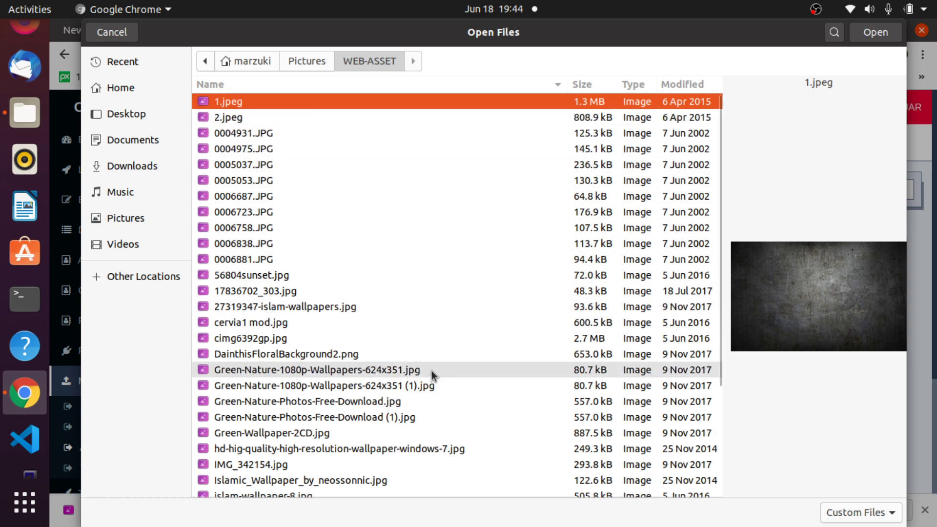
{"action": "left_click", "coordinate": [237, 193]}
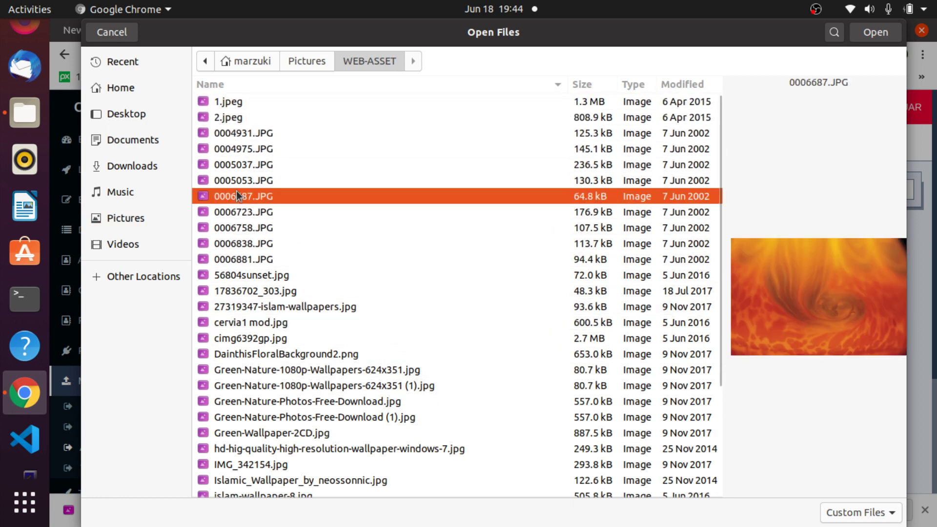
{"action": "left_click", "coordinate": [258, 247], "text": "shift"}
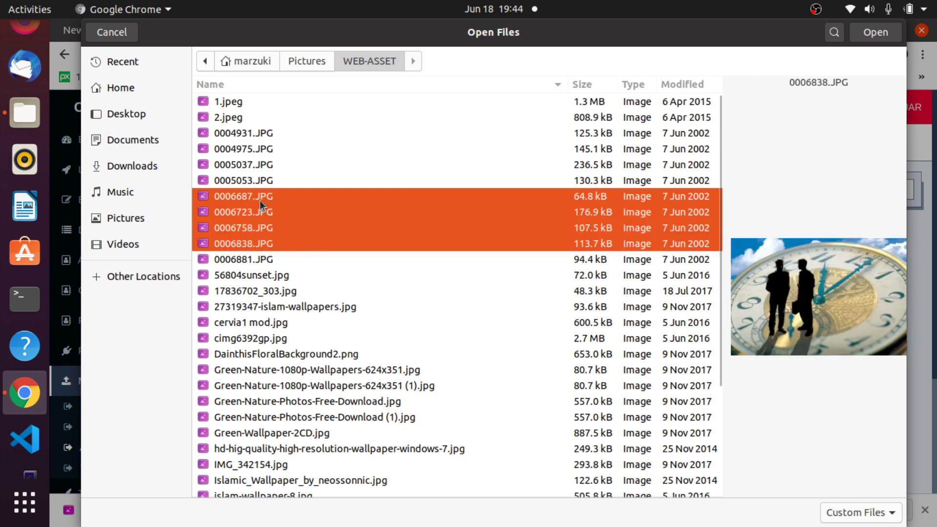
{"action": "left_click", "coordinate": [259, 201]}
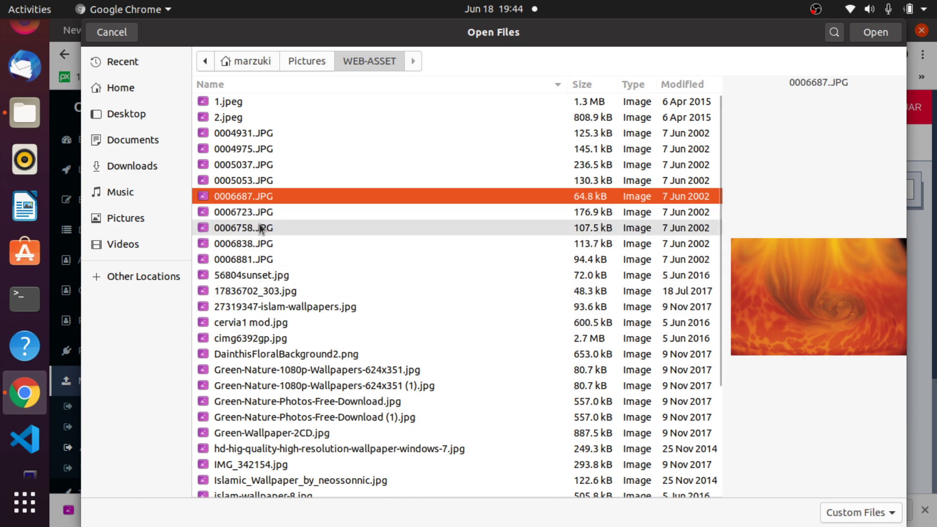
{"action": "left_click", "coordinate": [250, 211], "text": "ctrl"}
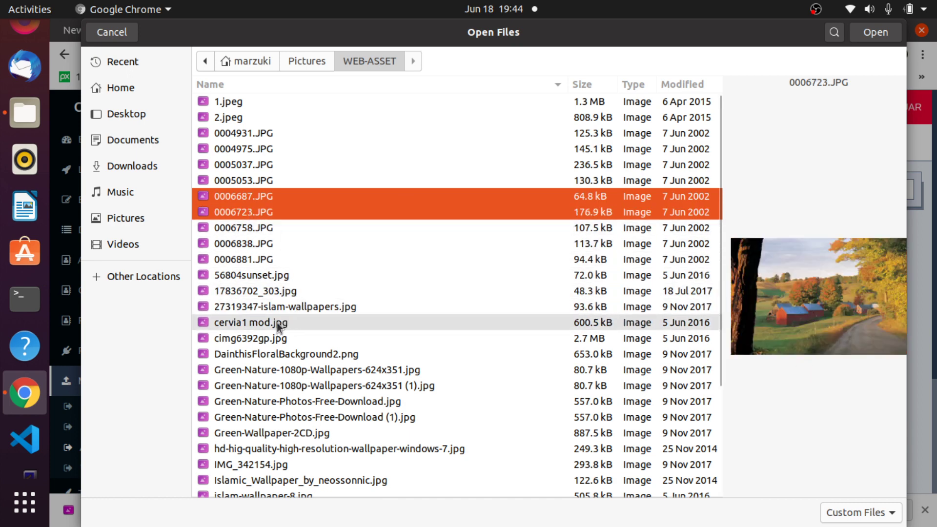
{"action": "left_click", "coordinate": [255, 290], "text": "ctrl"}
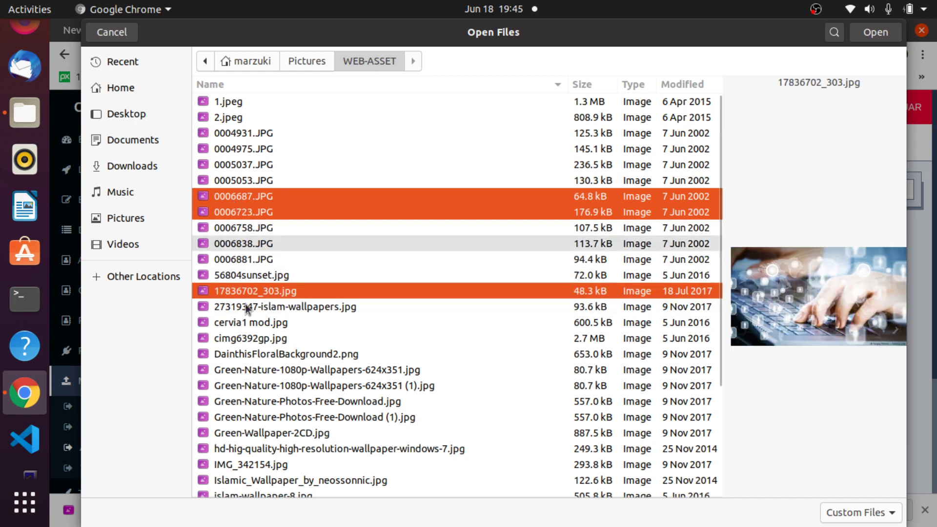
{"action": "left_click", "coordinate": [896, 32]}
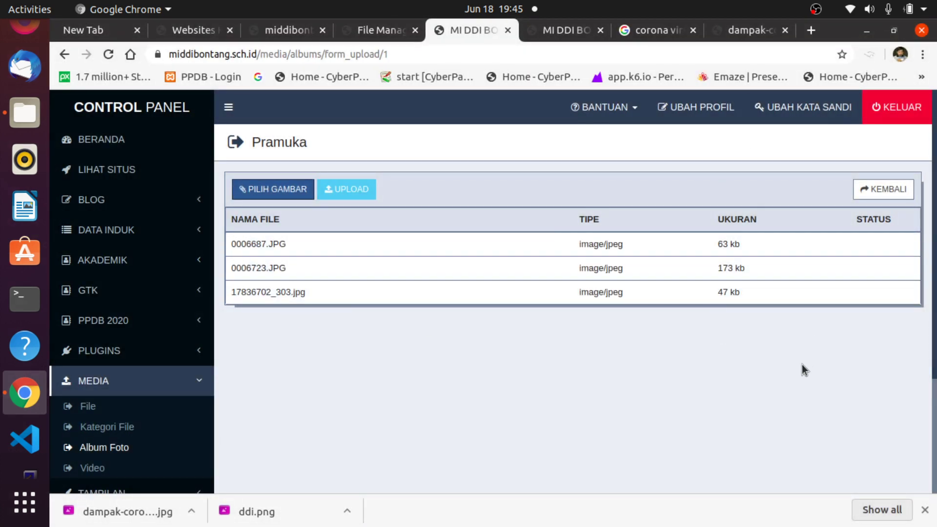
{"action": "left_click", "coordinate": [352, 189]}
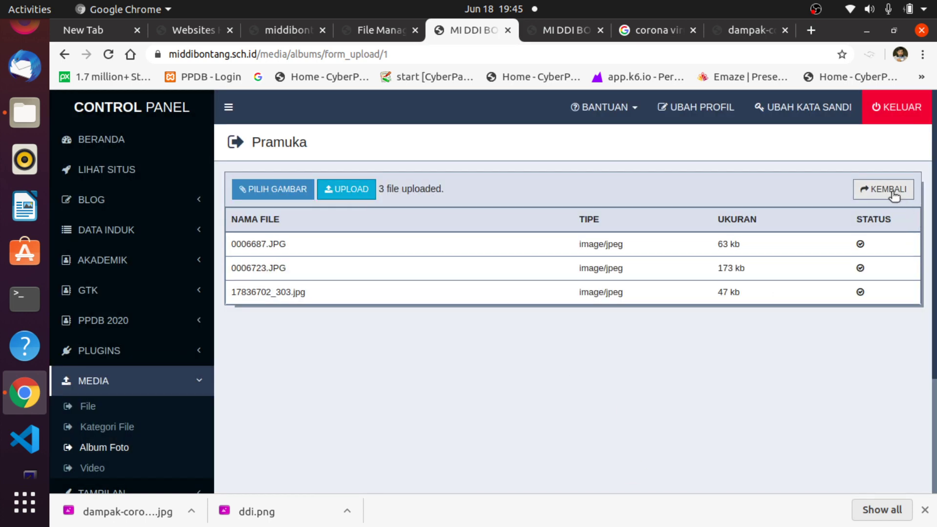
{"action": "left_click", "coordinate": [878, 189]}
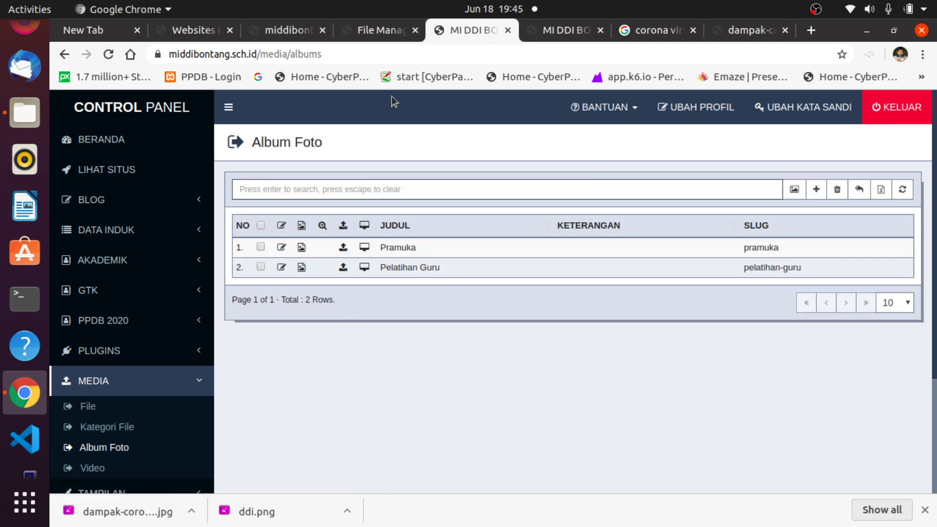
Switch to the school homepage and scroll down to the Foto Terbaru section.
{"action": "left_click", "coordinate": [566, 30]}
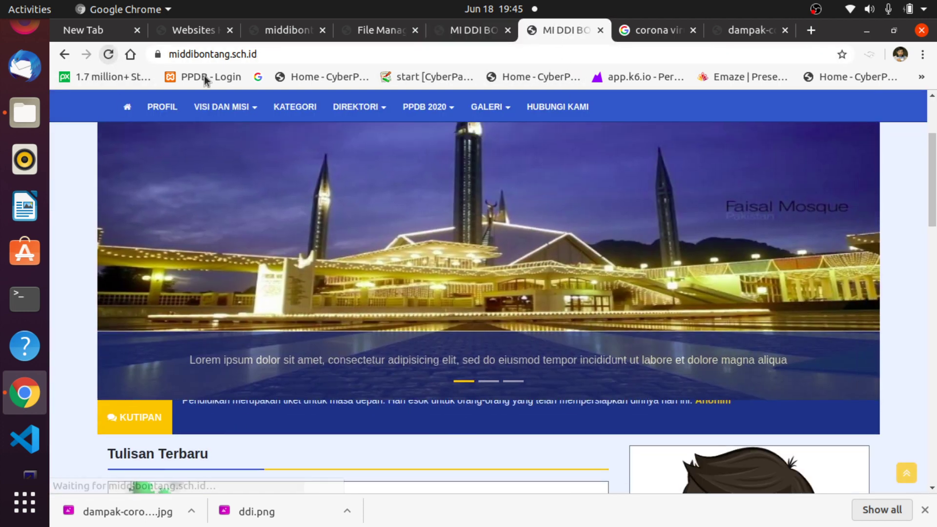
{"action": "scroll", "coordinate": [812, 164], "scroll_direction": "down", "scroll_amount": 15}
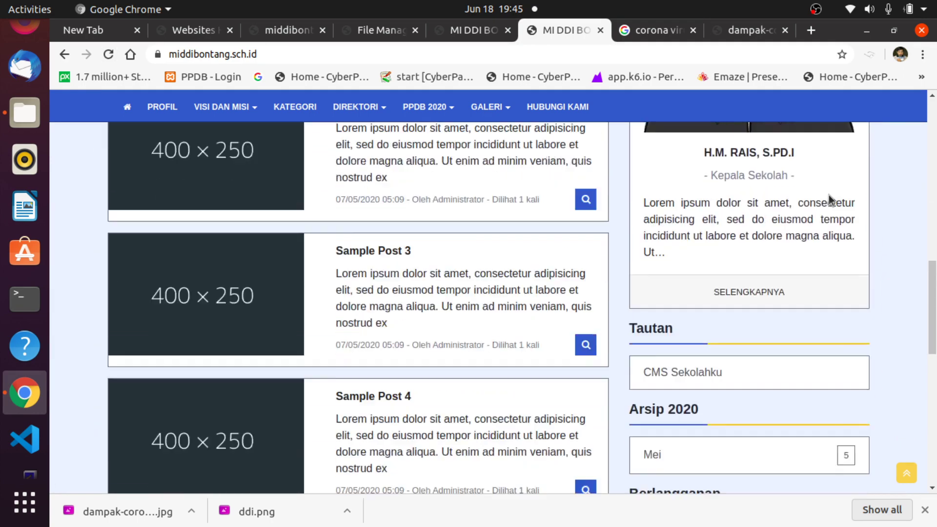
{"action": "scroll", "coordinate": [826, 196], "scroll_direction": "down", "scroll_amount": 9}
{"action": "scroll", "coordinate": [827, 197], "scroll_direction": "up", "scroll_amount": 3}
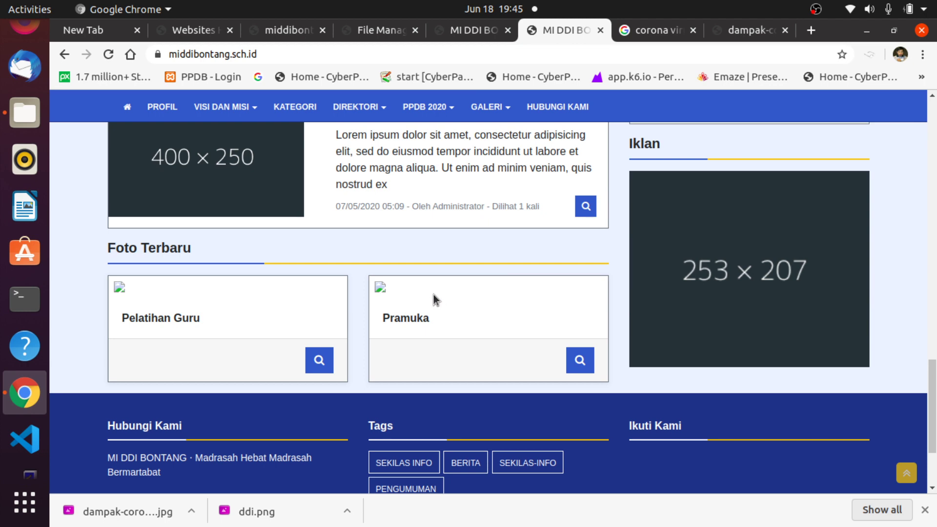
{"action": "scroll", "coordinate": [435, 299], "scroll_direction": "down", "scroll_amount": 1}
{"action": "scroll", "coordinate": [437, 300], "scroll_direction": "up", "scroll_amount": 2}
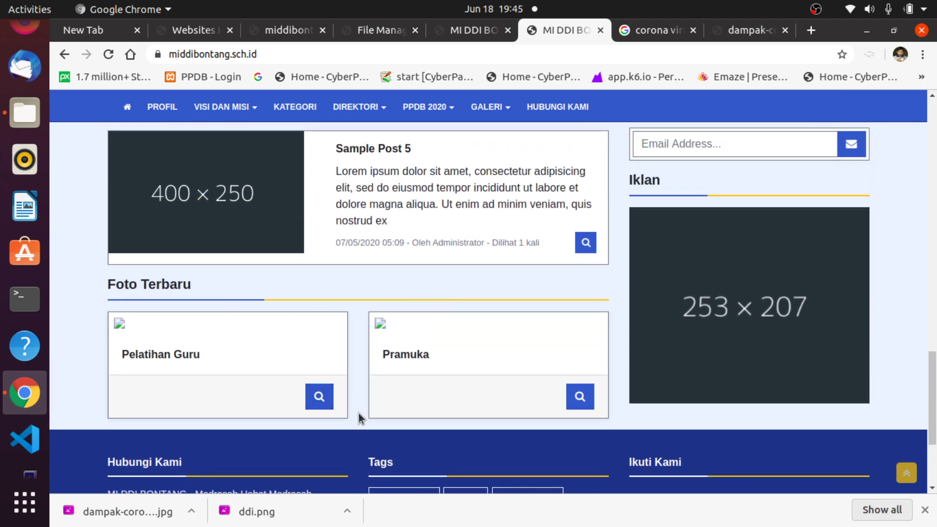
Page through the Pramuka album's photos in the lightbox, then switch to the CyberPanel file manager.
{"action": "left_click", "coordinate": [322, 399]}
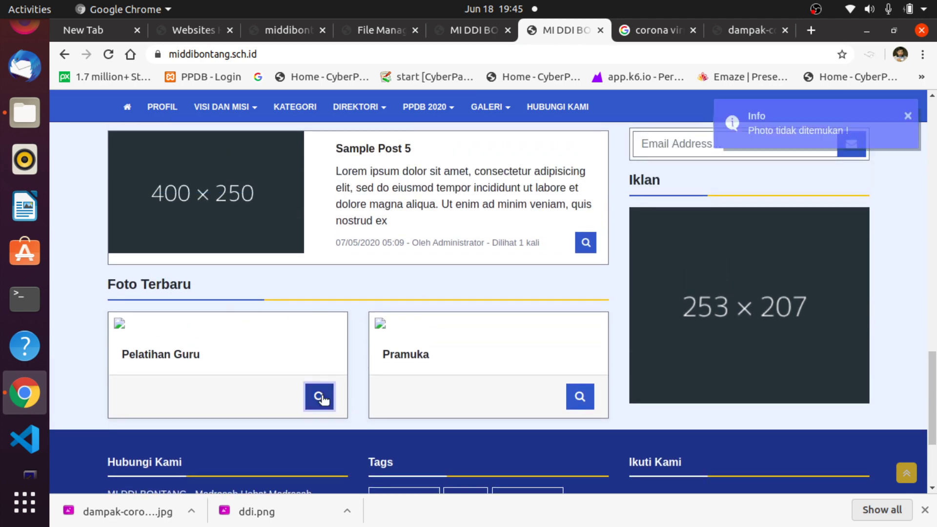
{"action": "left_click", "coordinate": [580, 399]}
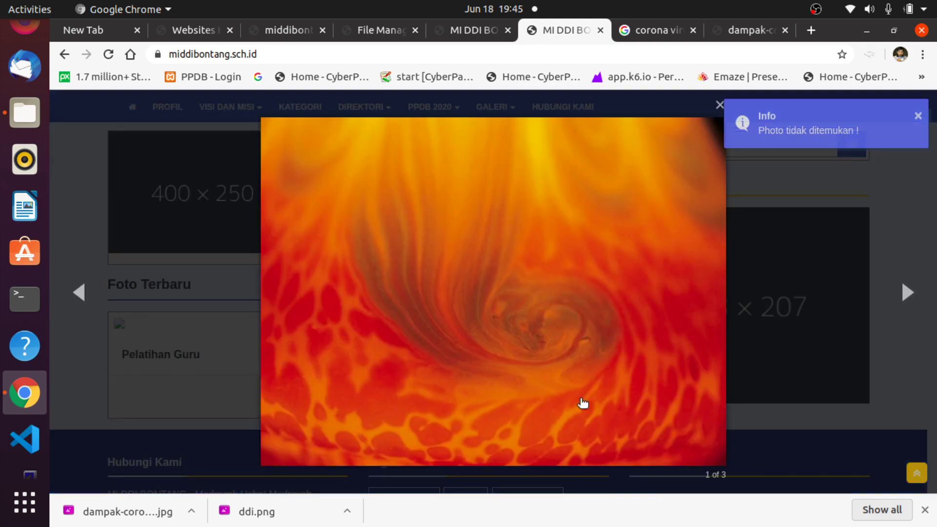
{"action": "left_click", "coordinate": [907, 294]}
{"action": "left_click", "coordinate": [907, 294]}
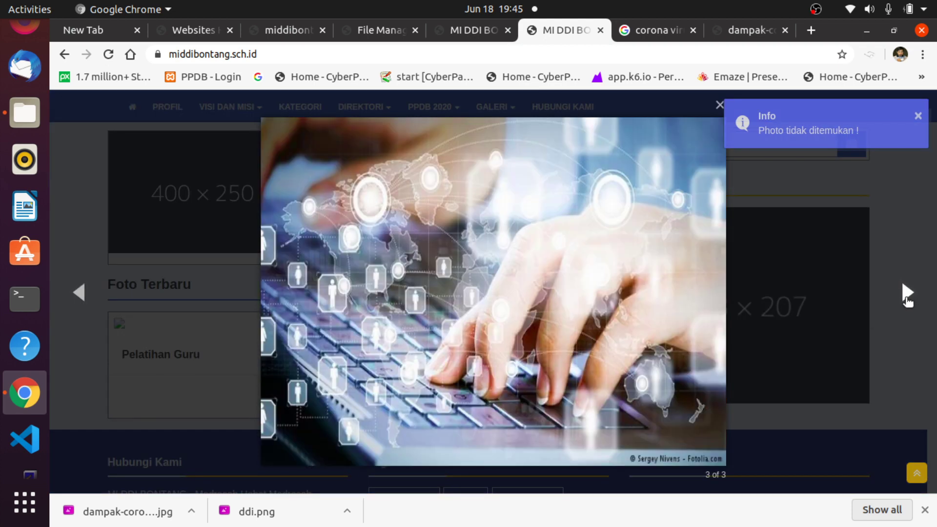
{"action": "left_click", "coordinate": [907, 294]}
{"action": "left_click", "coordinate": [906, 126]}
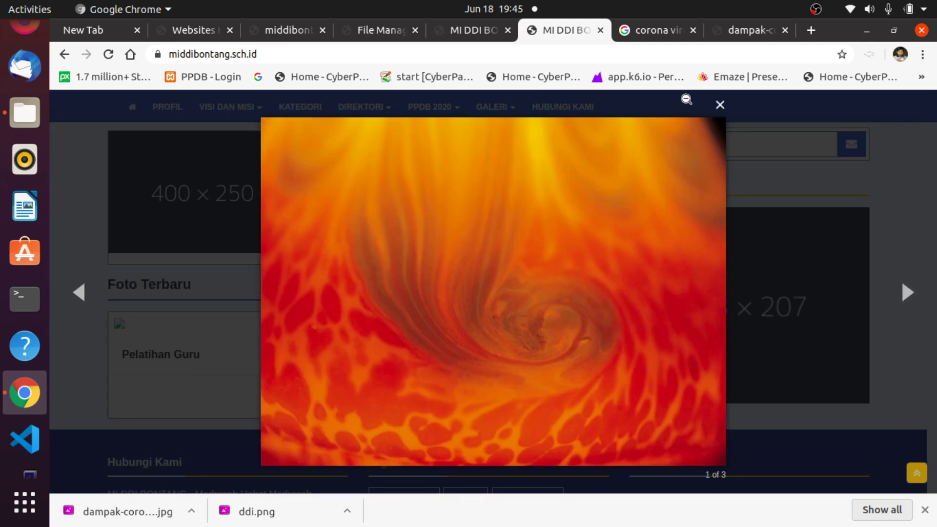
{"action": "left_click", "coordinate": [719, 105]}
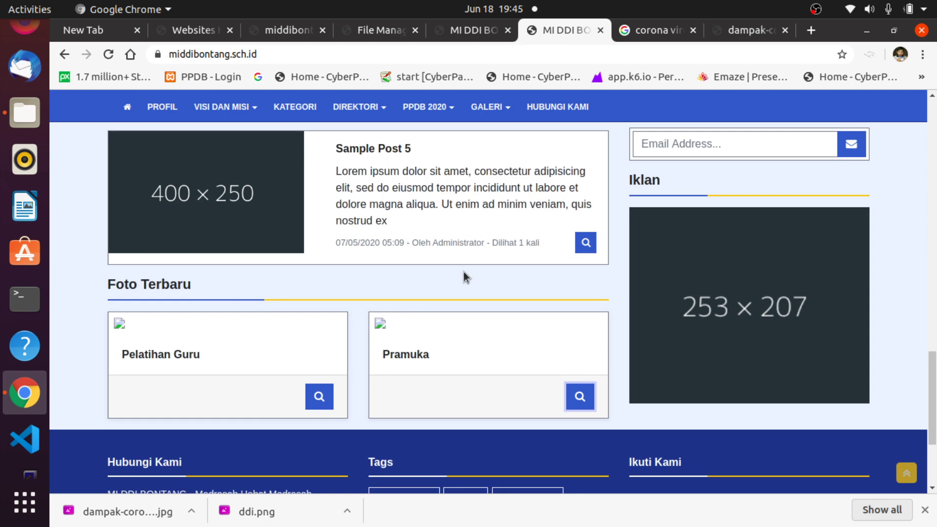
{"action": "left_click", "coordinate": [375, 30]}
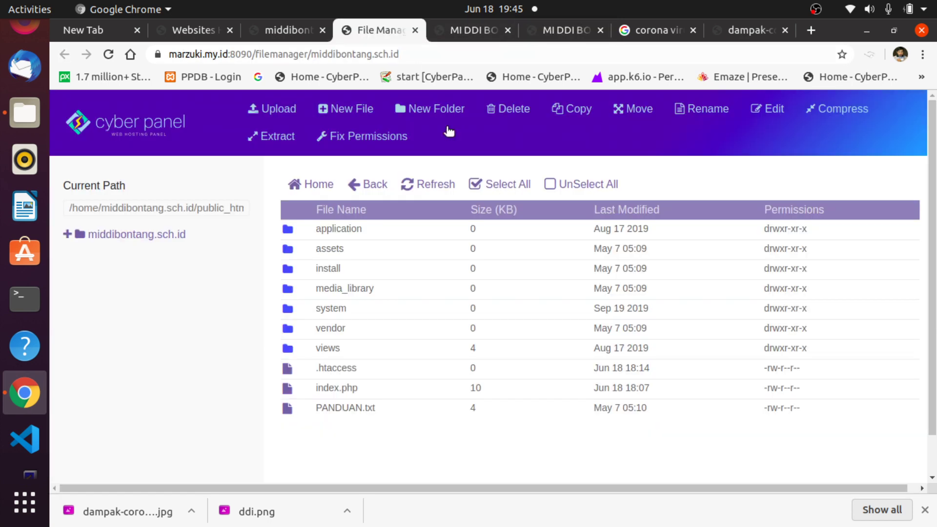
Fix the site's file permissions in CyberPanel, reload the homepage to check the Corona image, then return to Album Foto.
{"action": "left_click", "coordinate": [332, 137]}
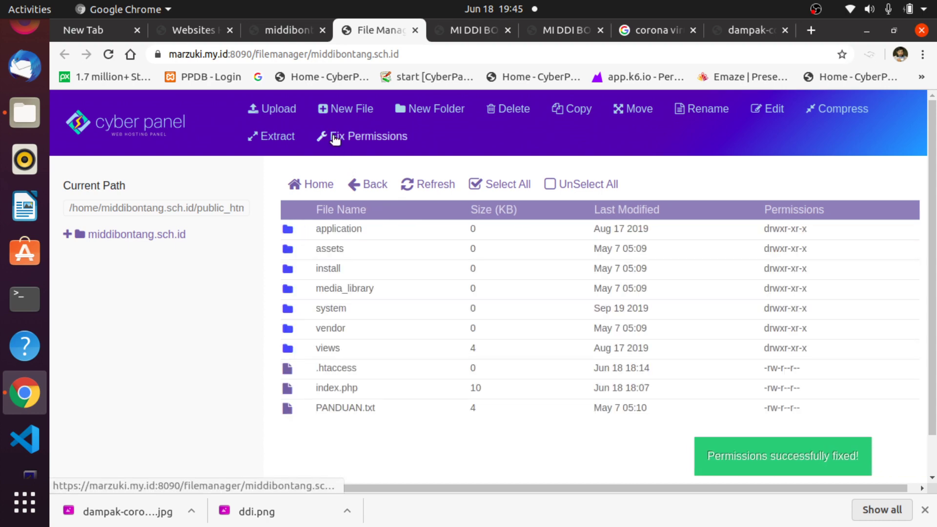
{"action": "left_click", "coordinate": [739, 30]}
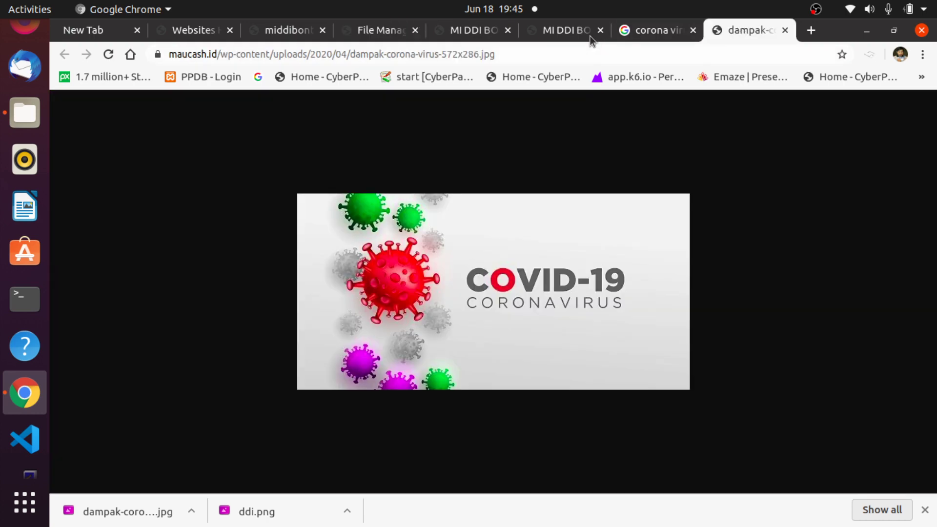
{"action": "left_click", "coordinate": [559, 31]}
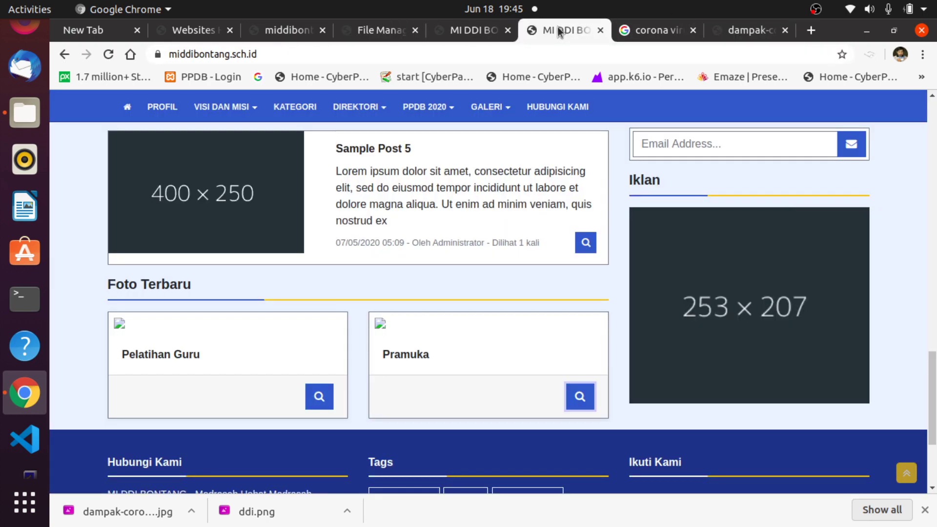
{"action": "left_click", "coordinate": [109, 55]}
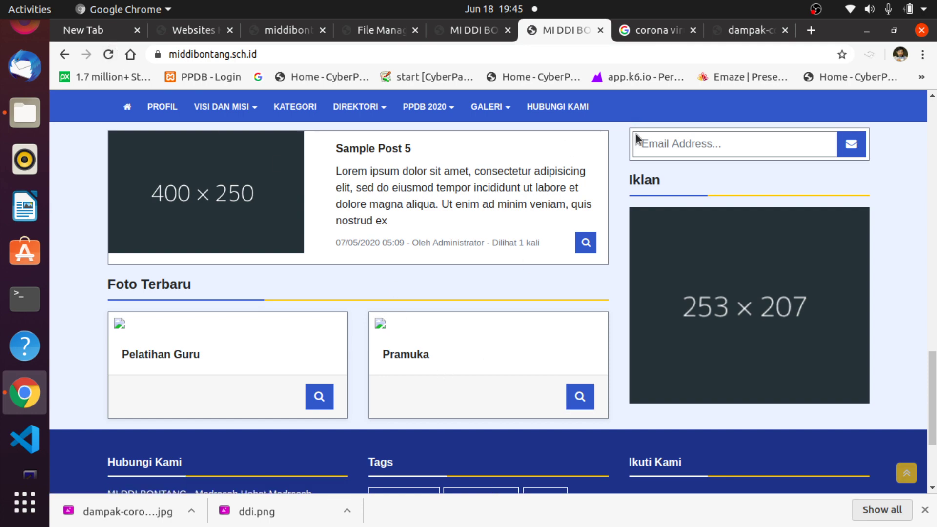
{"action": "scroll", "coordinate": [612, 193], "scroll_direction": "up", "scroll_amount": 15}
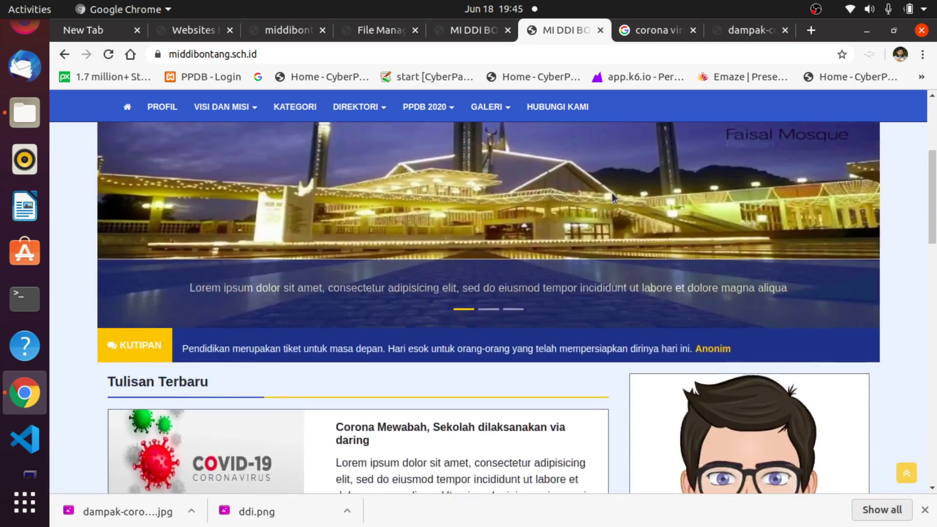
{"action": "scroll", "coordinate": [613, 194], "scroll_direction": "up", "scroll_amount": 3}
{"action": "left_click", "coordinate": [470, 30]}
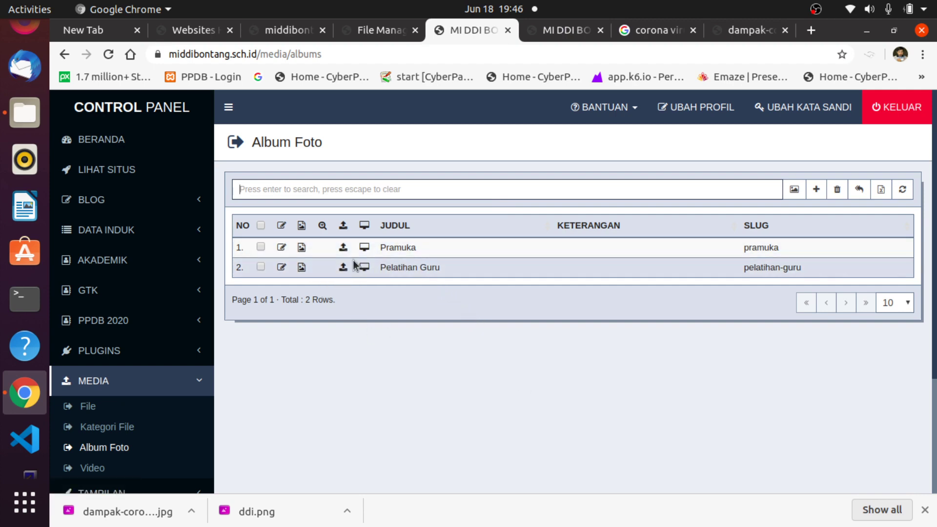
Upload 0006838.JPG from WEB-ASSET as the first album's cover image.
{"action": "left_click", "coordinate": [302, 250]}
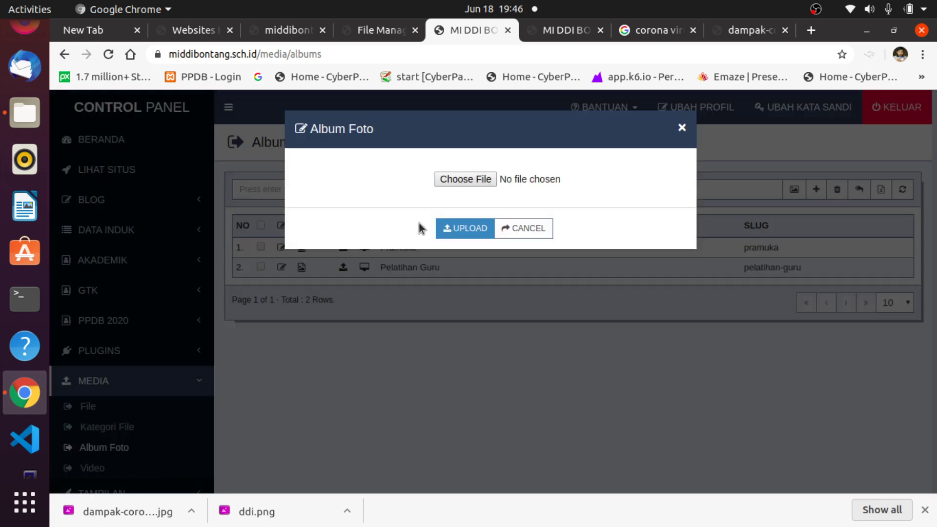
{"action": "left_click", "coordinate": [471, 179]}
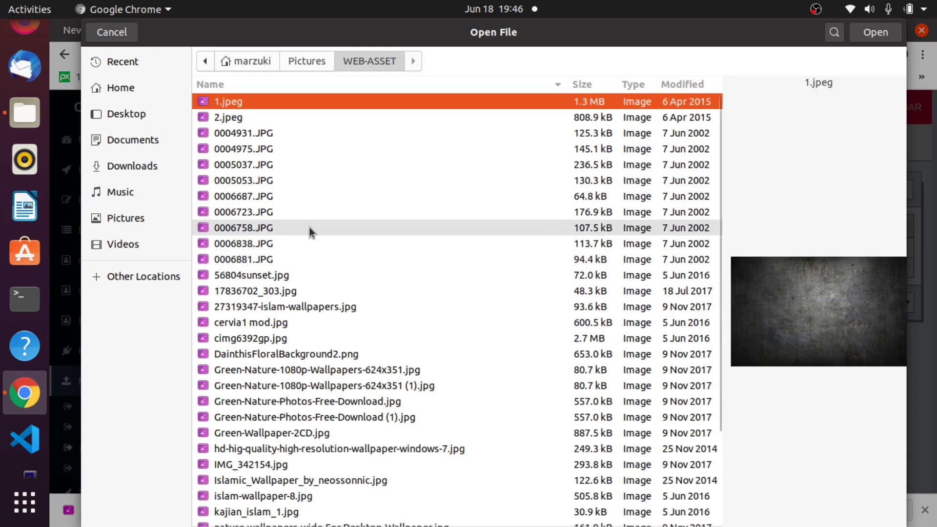
{"action": "left_click", "coordinate": [223, 181]}
{"action": "left_click", "coordinate": [237, 237]}
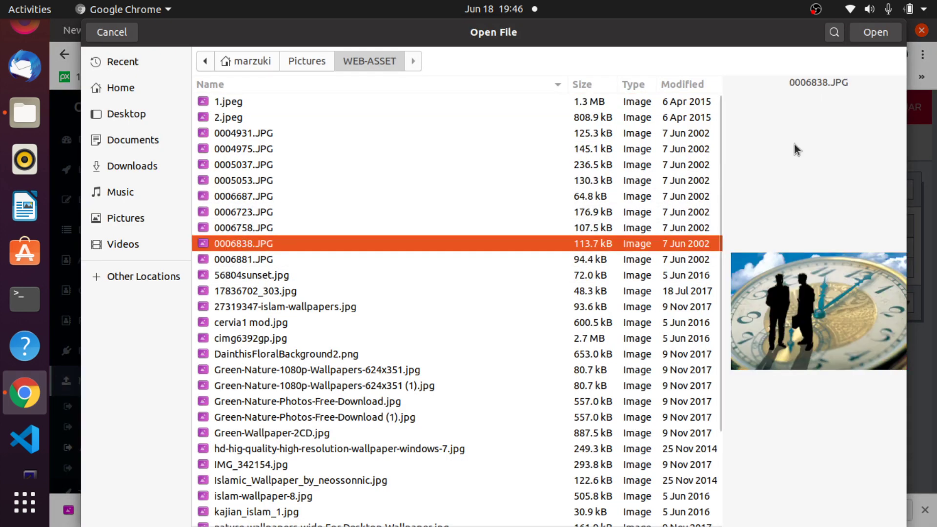
{"action": "left_click", "coordinate": [875, 32]}
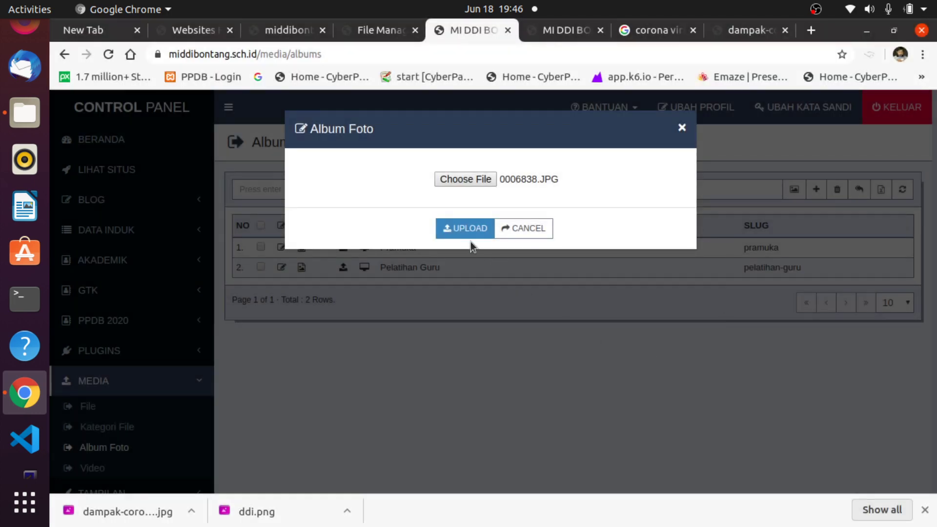
{"action": "left_click", "coordinate": [453, 226]}
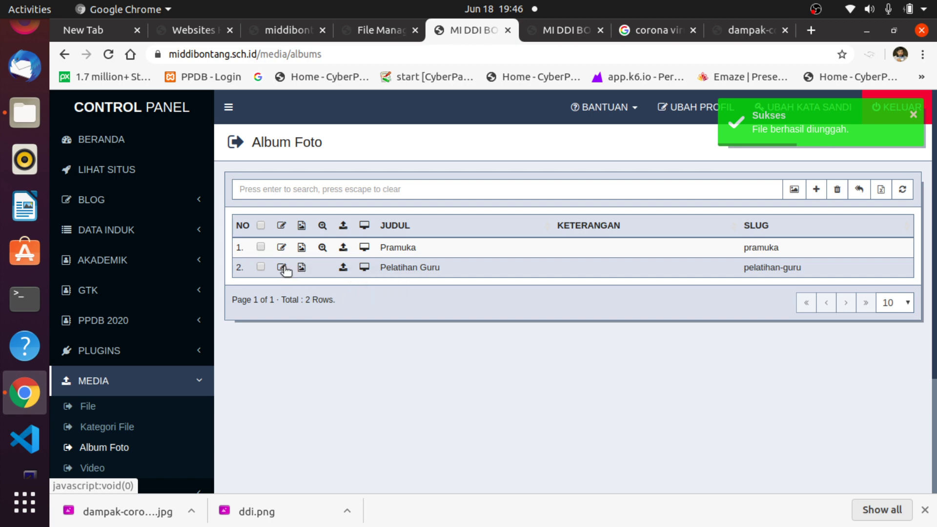
Pick cimg6392gp.jpg in the second album's cover upload form.
{"action": "left_click", "coordinate": [301, 268]}
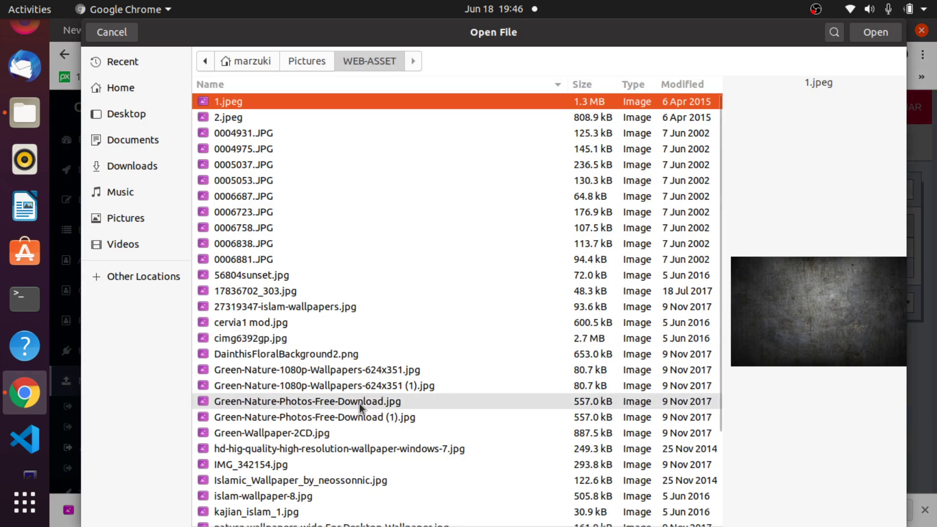
{"action": "scroll", "coordinate": [359, 403], "scroll_direction": "down", "scroll_amount": 1}
{"action": "left_click", "coordinate": [245, 303]}
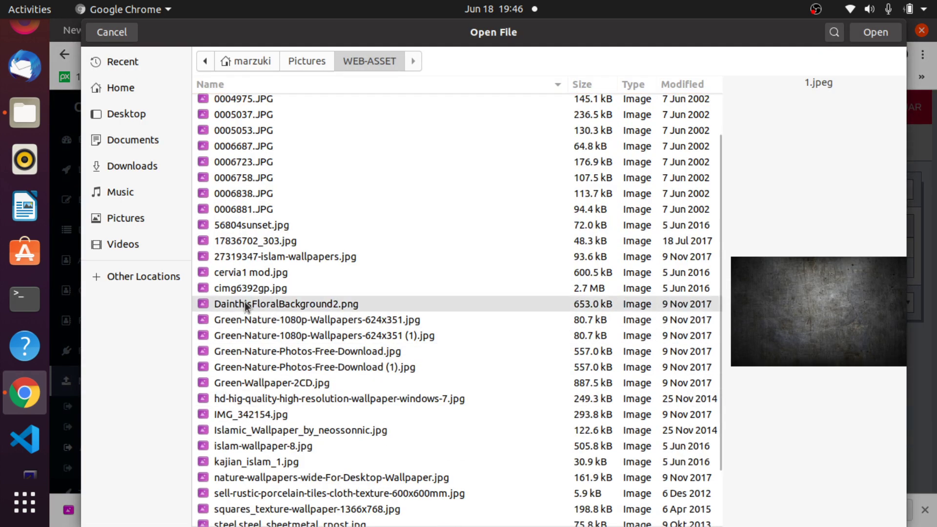
{"action": "left_click", "coordinate": [241, 334]}
{"action": "left_click", "coordinate": [232, 271]}
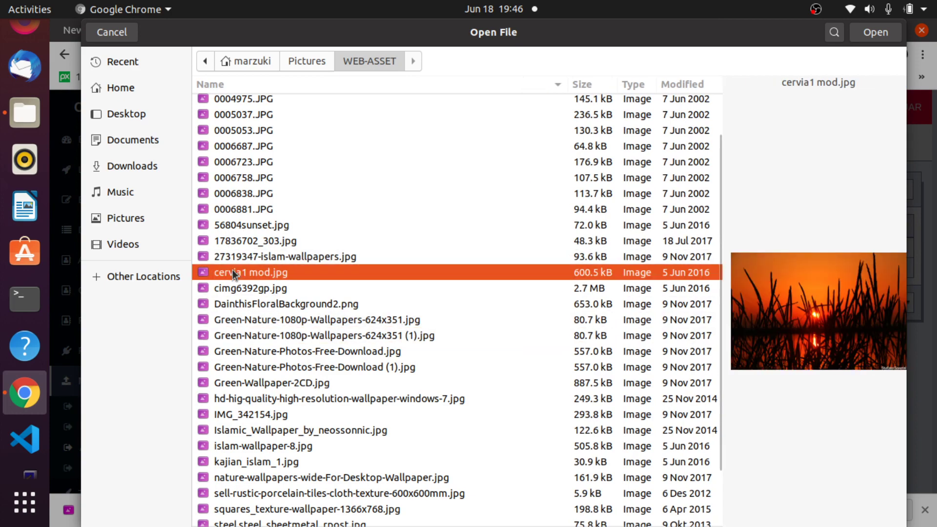
{"action": "left_click", "coordinate": [227, 291]}
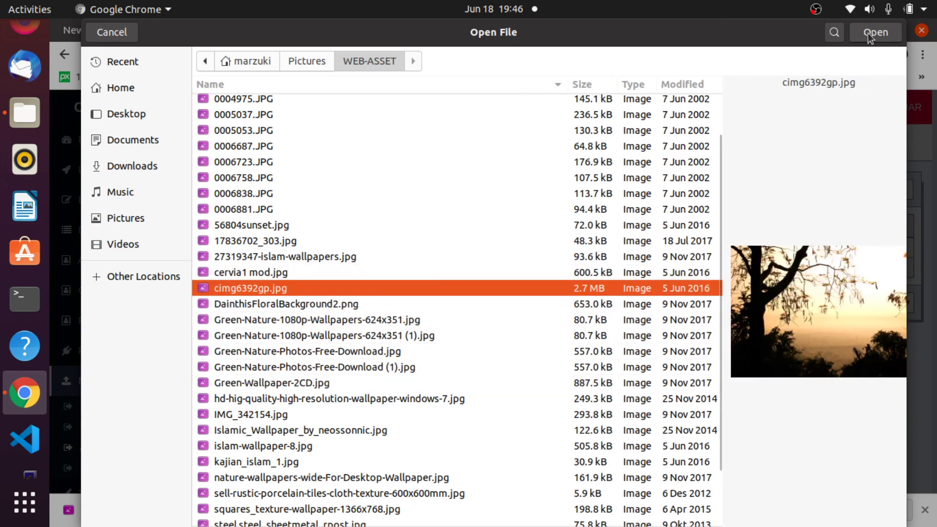
{"action": "left_click", "coordinate": [869, 37]}
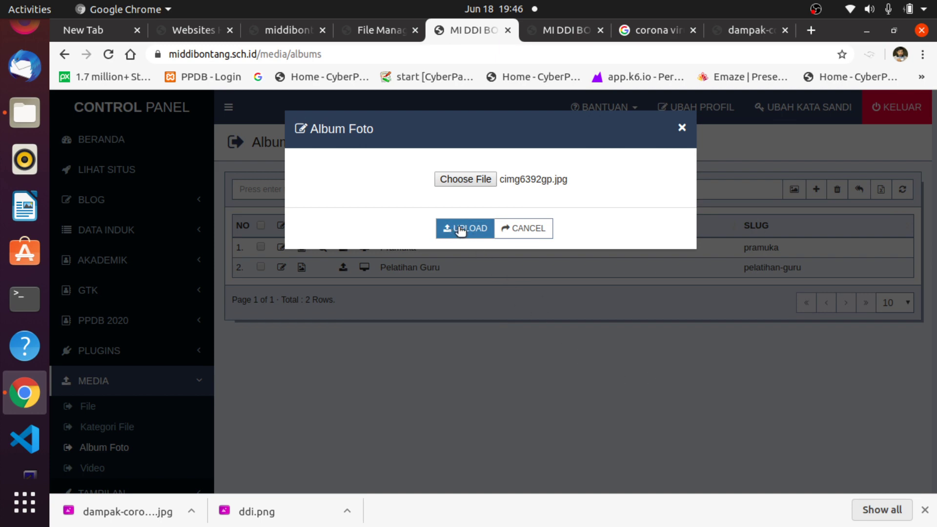
Reload the public homepage to check the new album images, then return to Album Foto.
{"action": "left_click", "coordinate": [546, 34]}
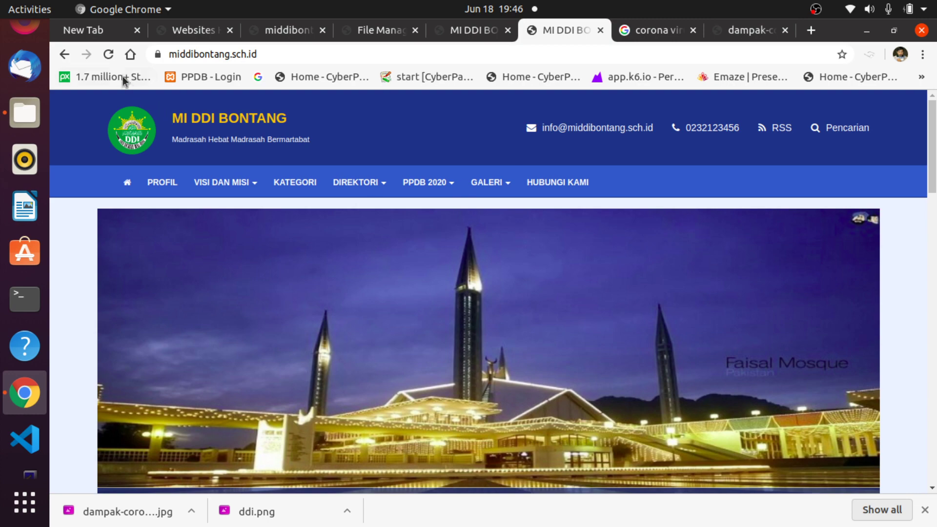
{"action": "left_click", "coordinate": [109, 54]}
{"action": "scroll", "coordinate": [704, 274], "scroll_direction": "down", "scroll_amount": 3}
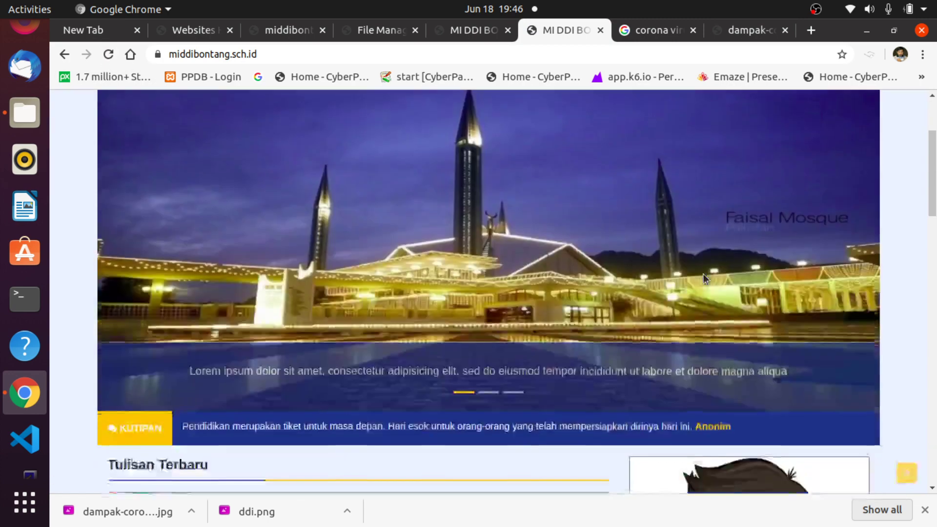
{"action": "scroll", "coordinate": [704, 274], "scroll_direction": "down", "scroll_amount": 20}
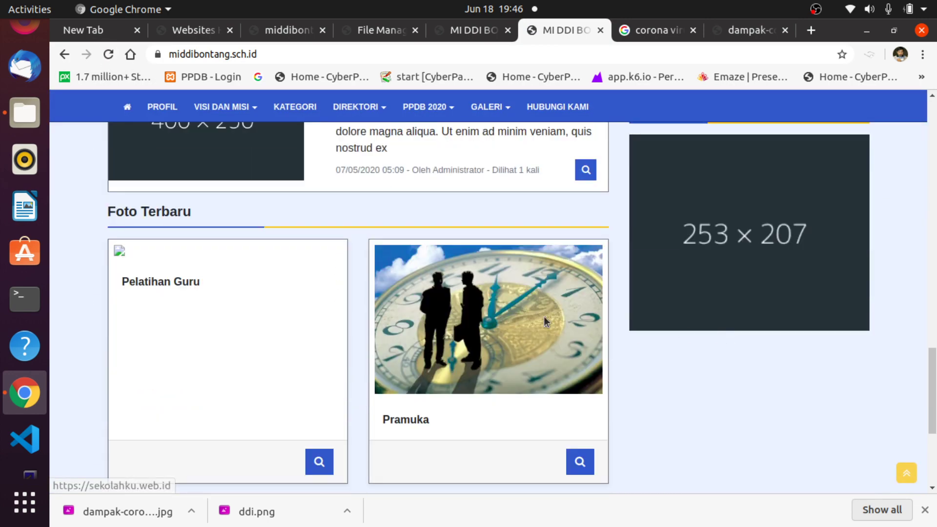
{"action": "left_click", "coordinate": [452, 32]}
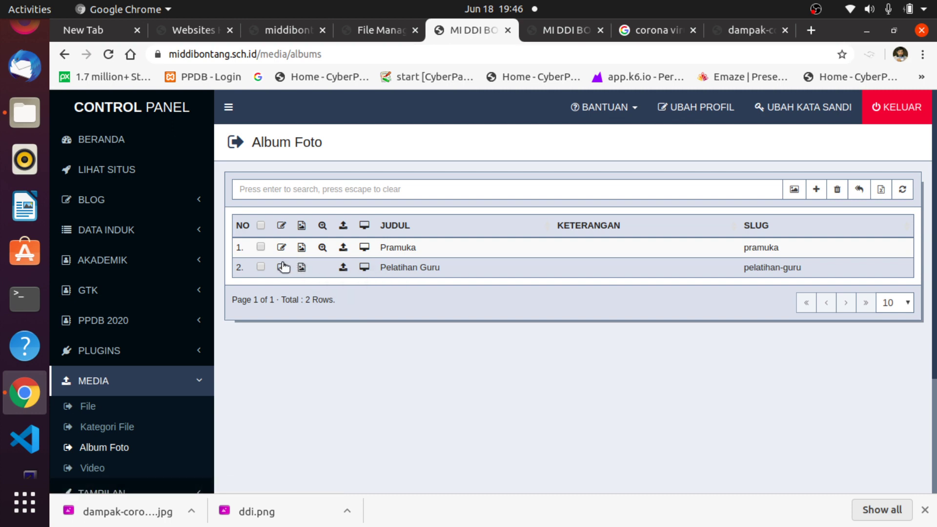
Upload 0006723.JPG as the Pelatihan Guru album cover.
{"action": "left_click", "coordinate": [550, 36]}
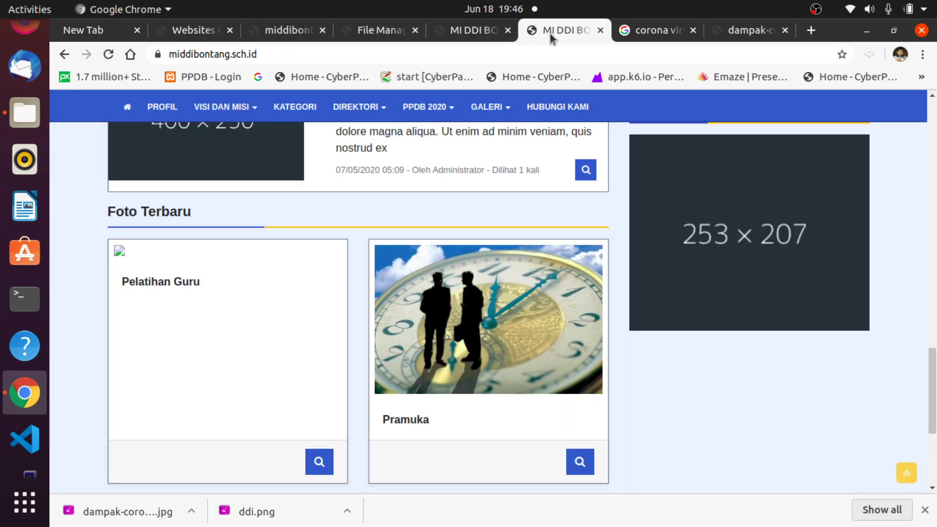
{"action": "left_click", "coordinate": [471, 32]}
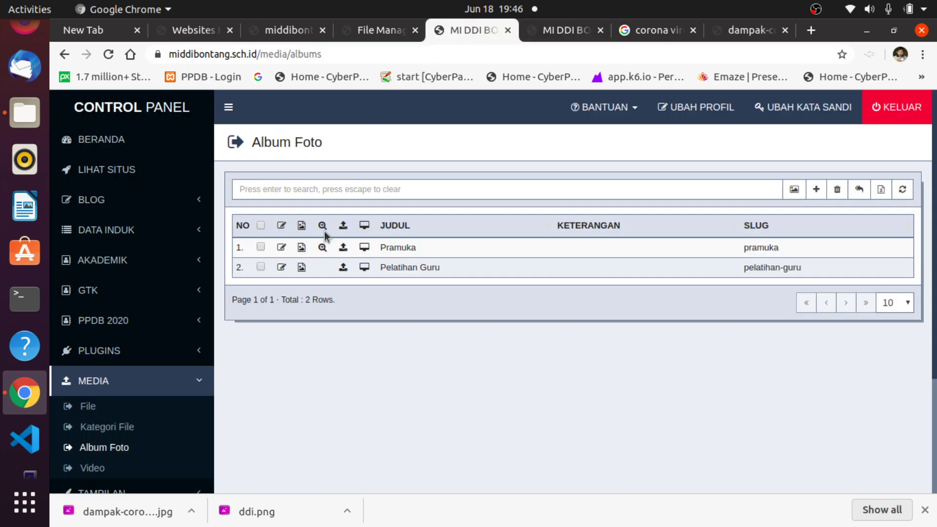
{"action": "left_click", "coordinate": [303, 267]}
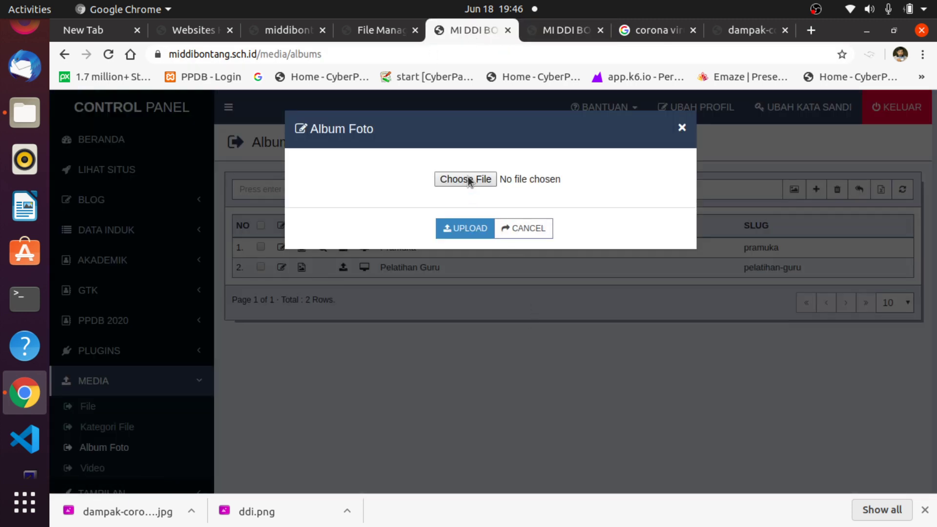
{"action": "left_click", "coordinate": [468, 178]}
{"action": "left_click", "coordinate": [267, 209]}
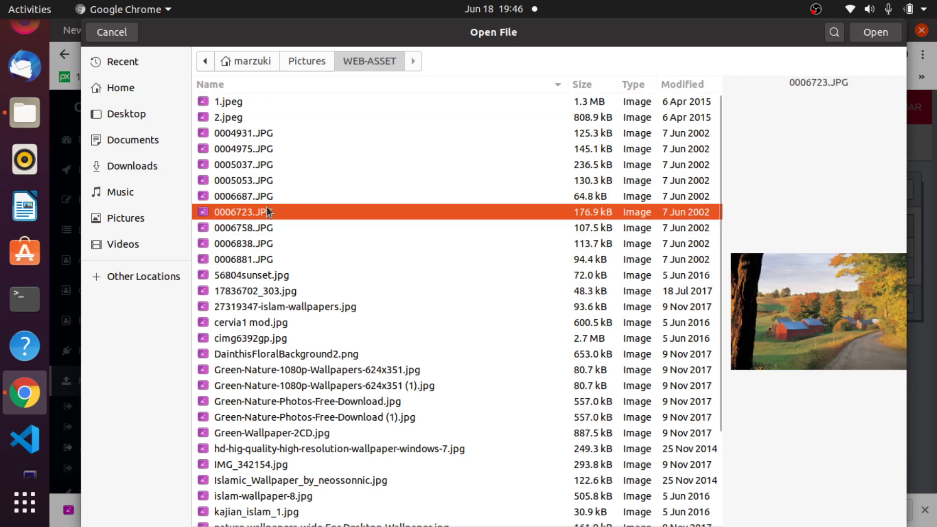
{"action": "left_click", "coordinate": [875, 33]}
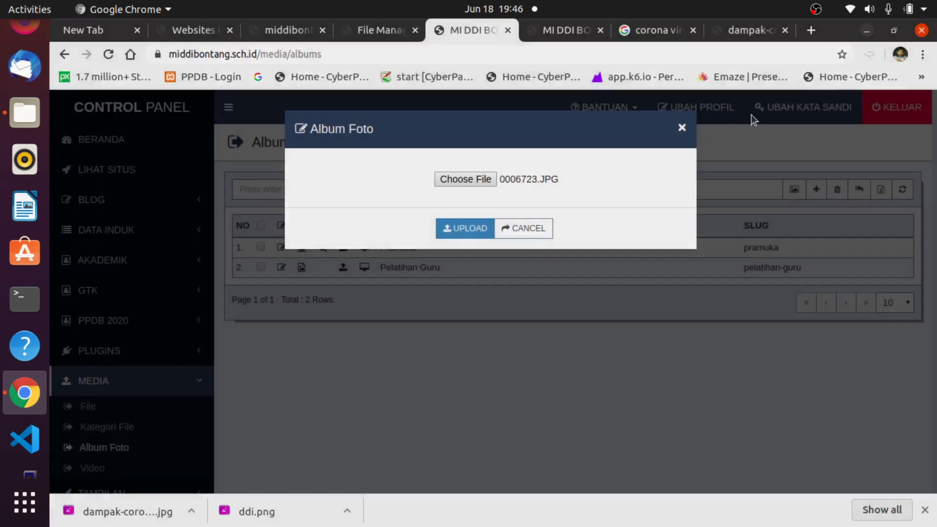
{"action": "left_click", "coordinate": [466, 229]}
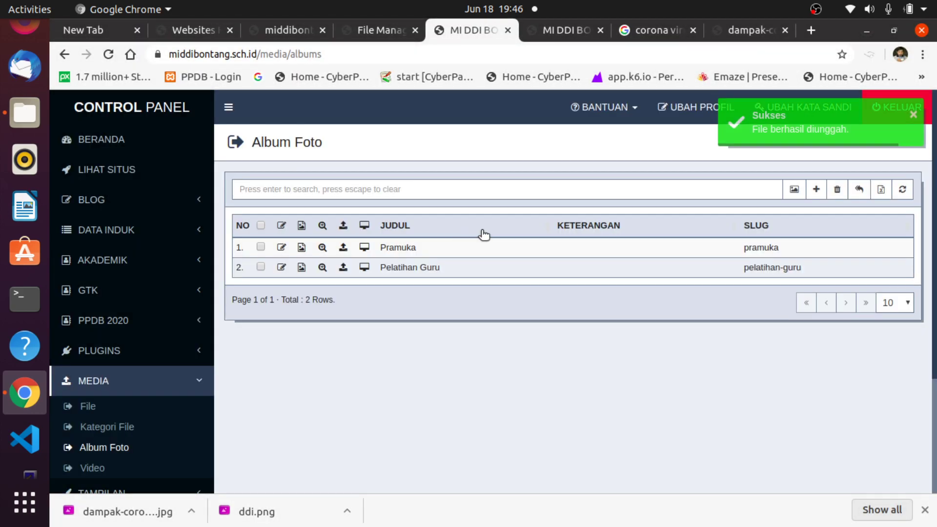
Check the new Pelatihan Guru cover under Foto Terbaru on the public site, then return to Album Foto.
{"action": "left_click", "coordinate": [566, 34]}
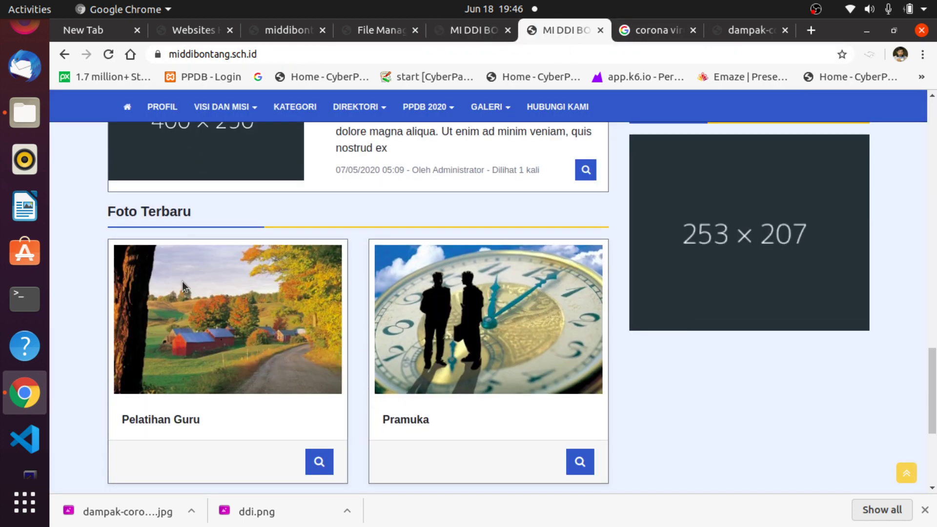
{"action": "scroll", "coordinate": [275, 292], "scroll_direction": "up", "scroll_amount": 10}
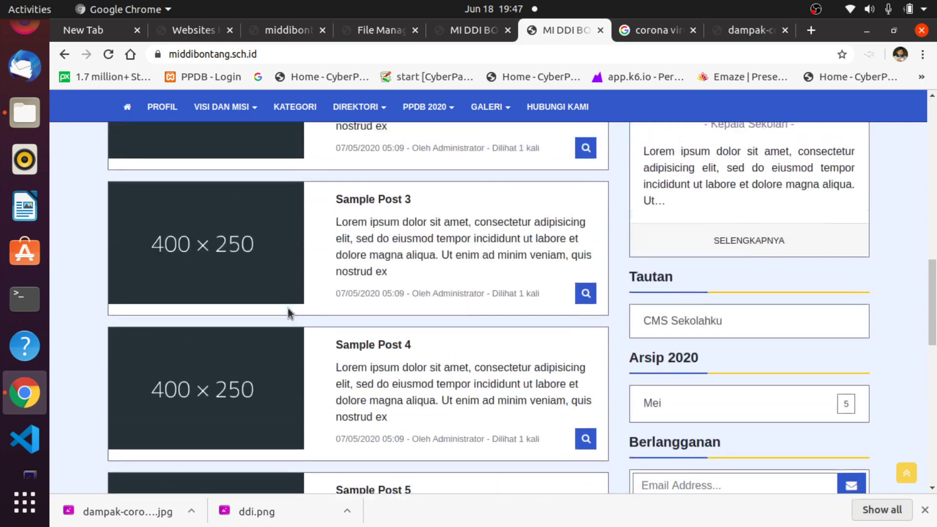
{"action": "scroll", "coordinate": [335, 288], "scroll_direction": "up", "scroll_amount": 5}
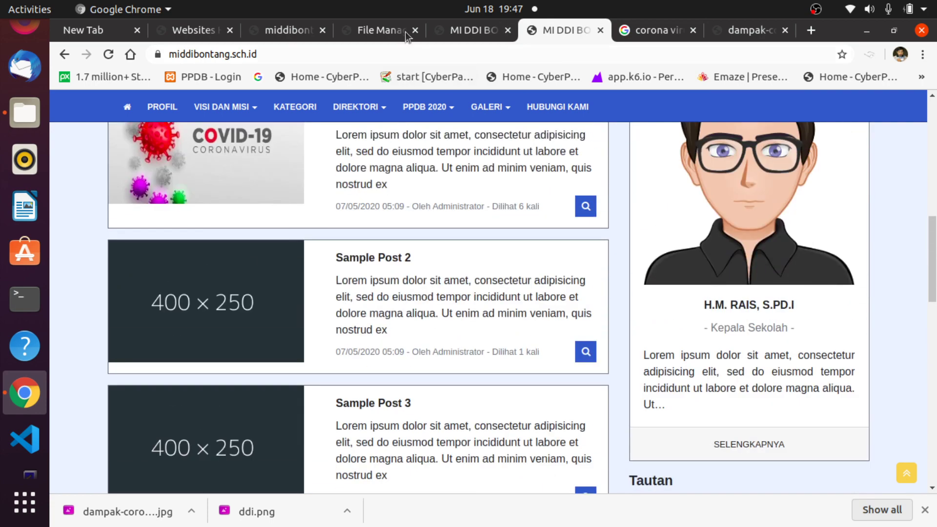
{"action": "left_click", "coordinate": [468, 30]}
Open Media > Video and start a new video, with the caret in the empty Judul Video field.
{"action": "scroll", "coordinate": [166, 442], "scroll_direction": "down", "scroll_amount": 3}
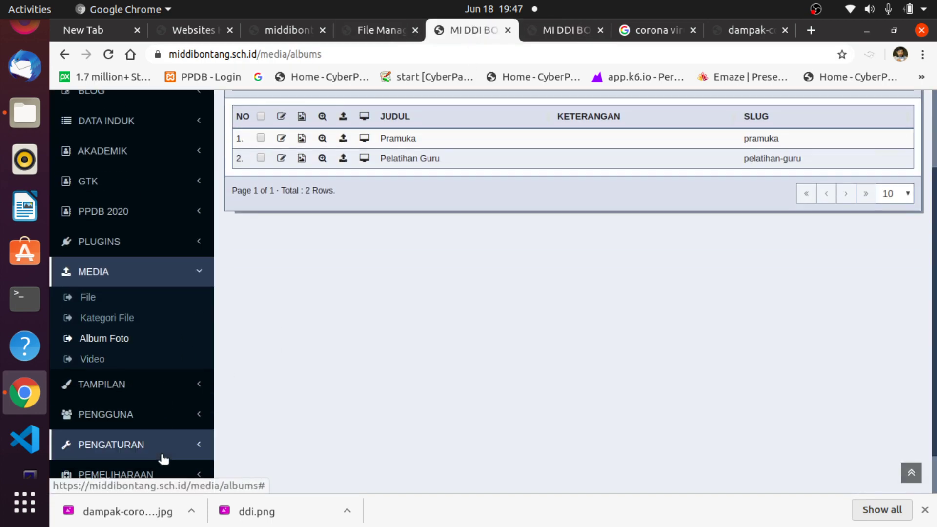
{"action": "left_click", "coordinate": [96, 359]}
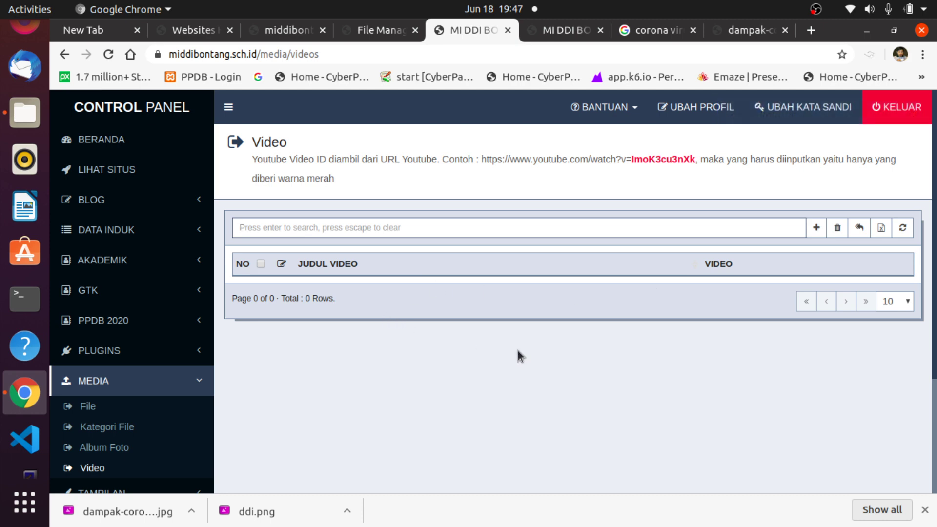
{"action": "left_click_drag", "start_coordinate": [633, 156], "coordinate": [694, 164]}
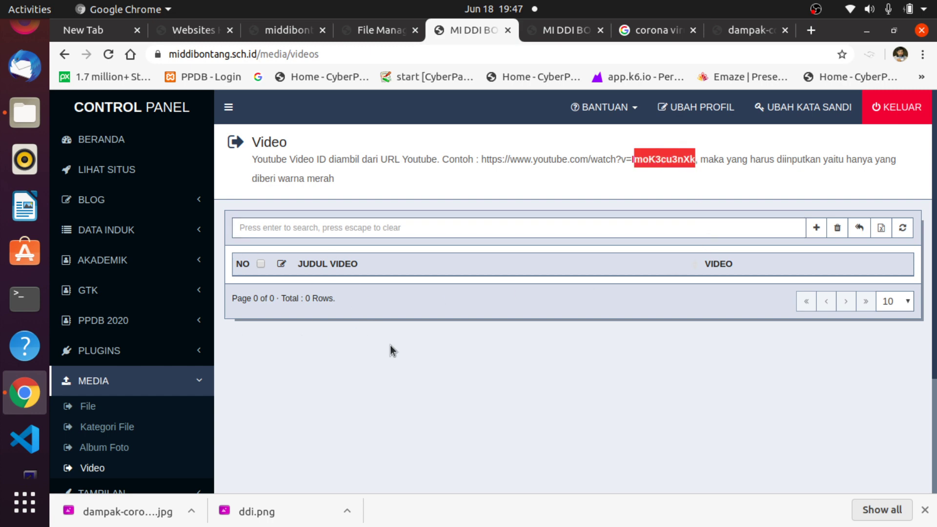
{"action": "left_click", "coordinate": [816, 229]}
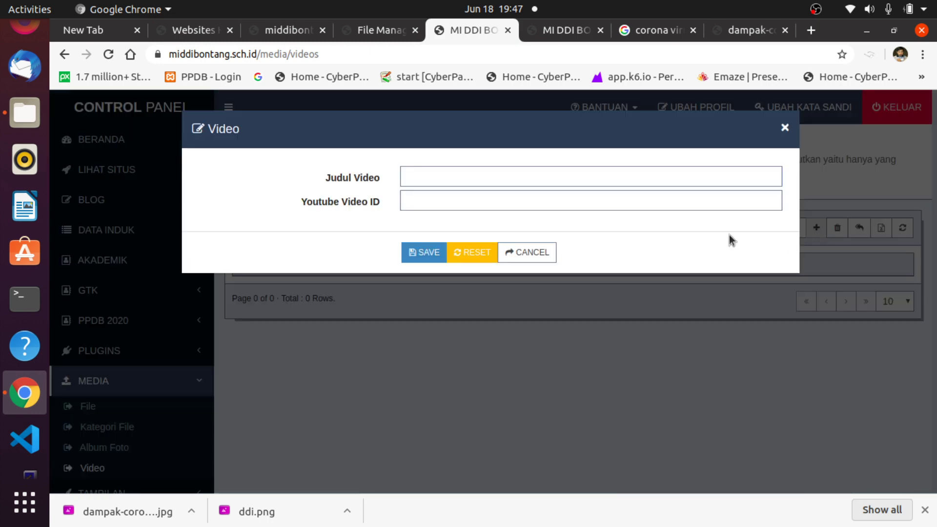
{"action": "left_click", "coordinate": [457, 176]}
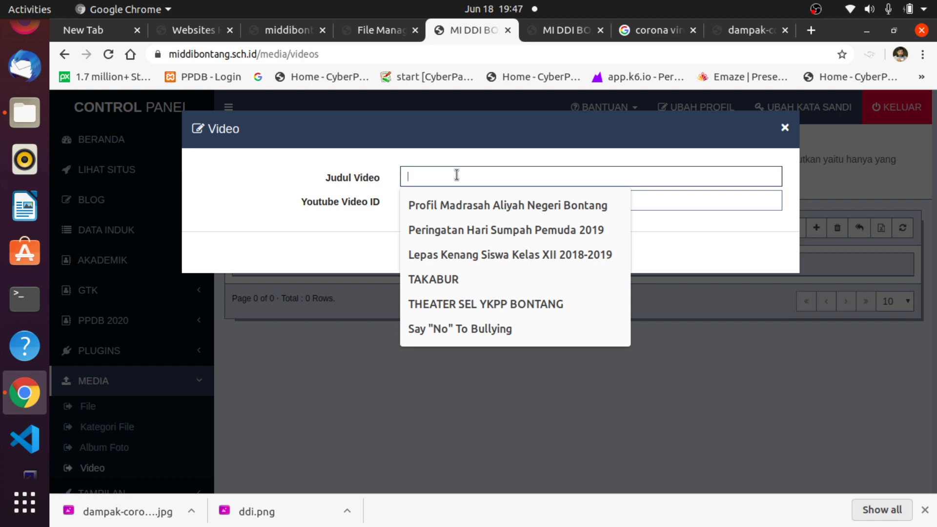
On YouTube, search 'mi ddi bontang' and open the Kelas Inspirasi Bontang 4: MI DDI Bontang video.
{"action": "left_click", "coordinate": [746, 33]}
{"action": "left_click", "coordinate": [357, 58]}
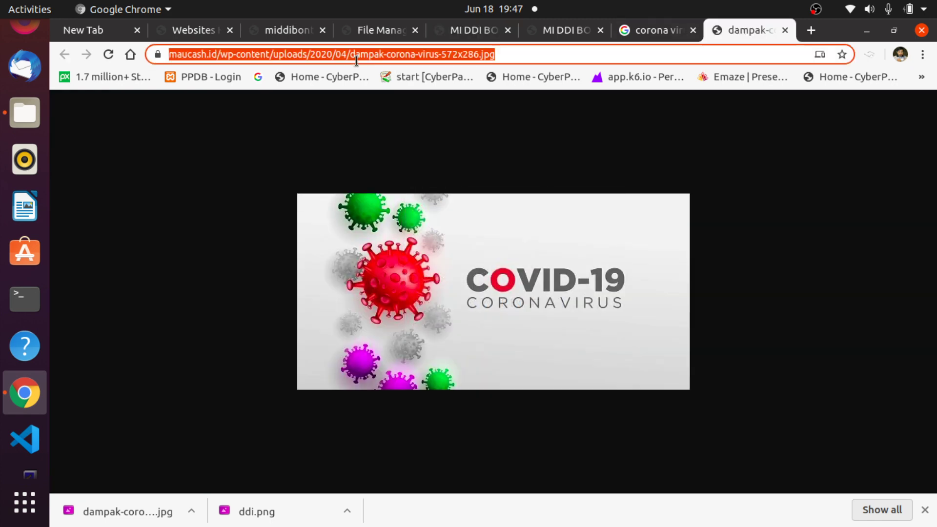
{"action": "type", "text": "youtu"}
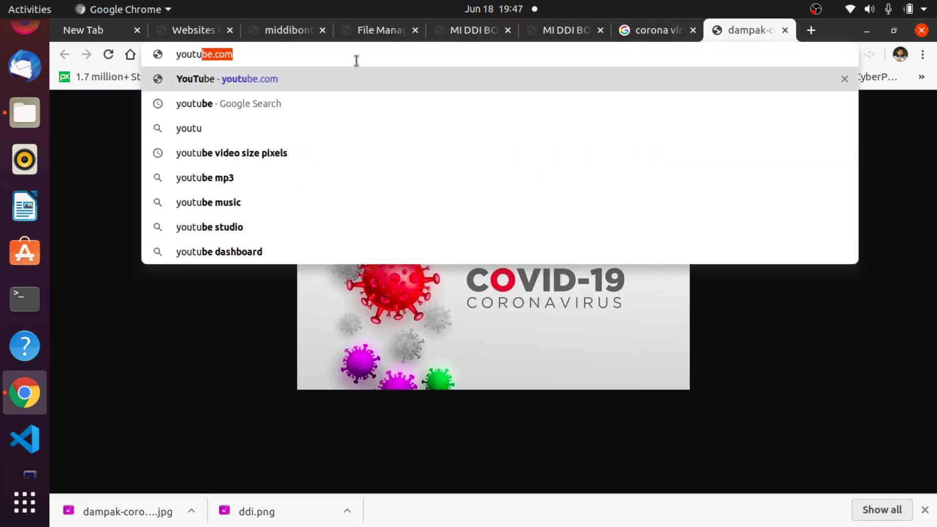
{"action": "key", "text": "Return"}
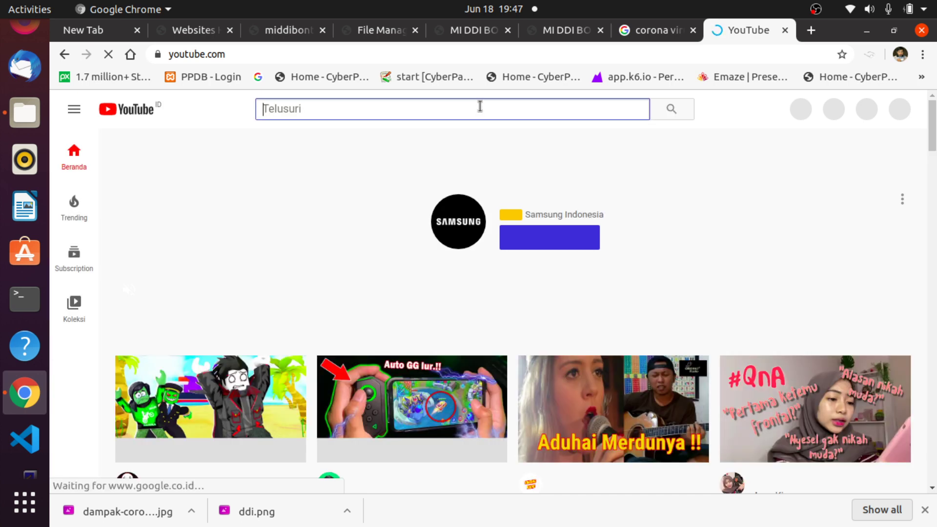
{"action": "type", "text": "mi ddi bo"}
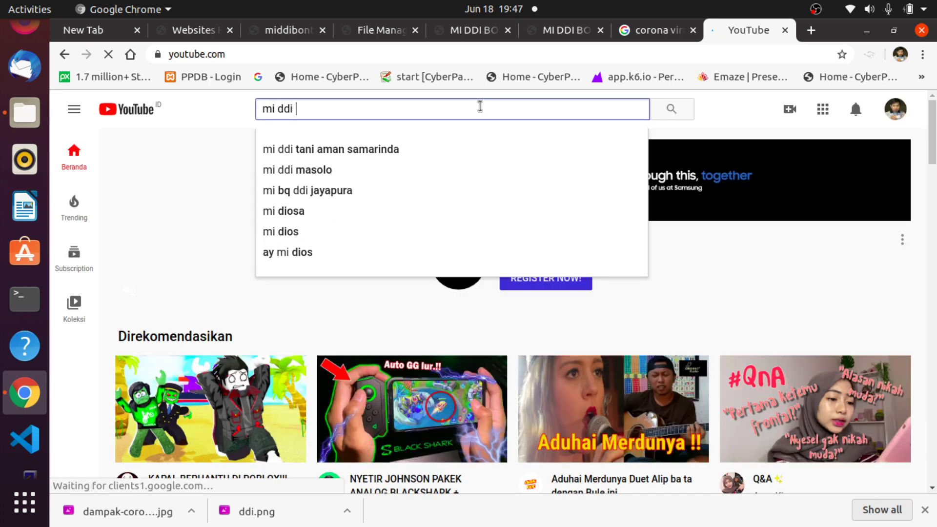
{"action": "type", "text": "ntang"}
{"action": "key", "text": "Return"}
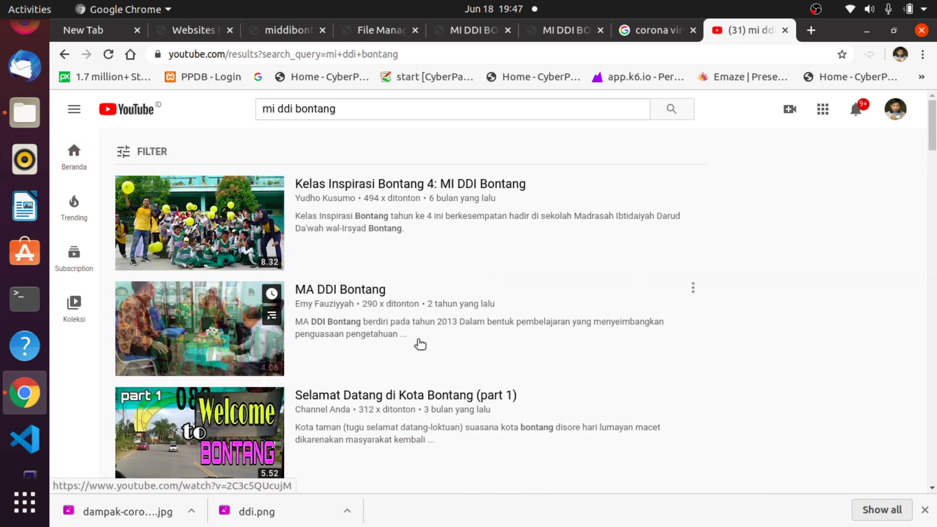
{"action": "mouse_move", "coordinate": [471, 328]}
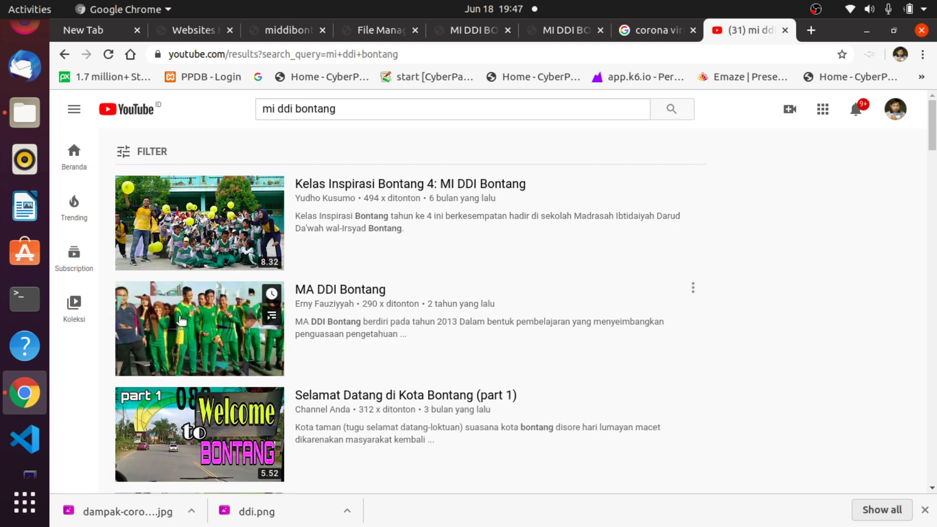
{"action": "left_click", "coordinate": [192, 216]}
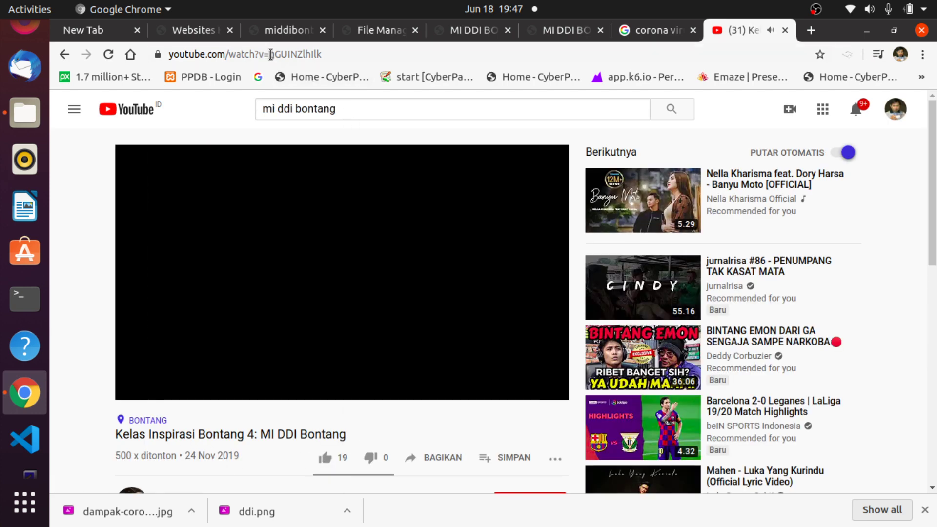
Copy the video's ID from the web address and return to the CMS add-video form.
{"action": "left_click_drag", "start_coordinate": [269, 54], "coordinate": [330, 54]}
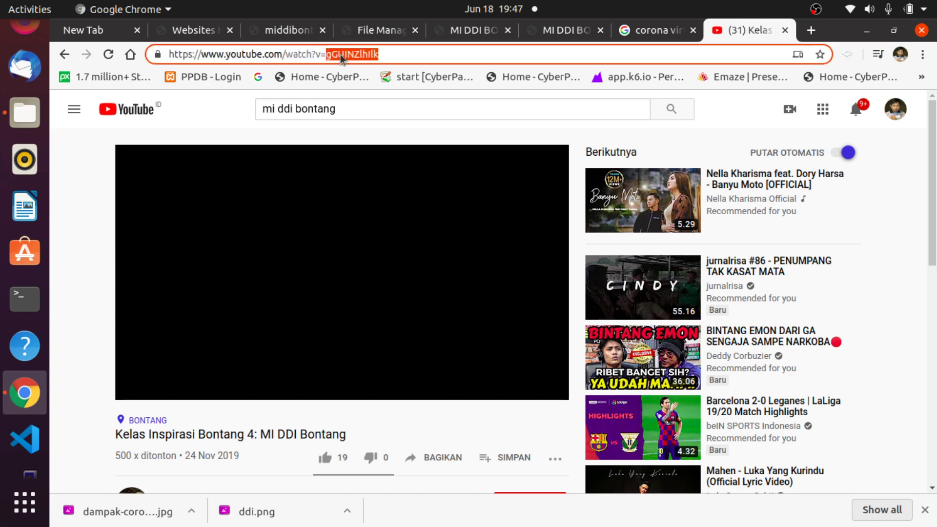
{"action": "right_click", "coordinate": [341, 57]}
{"action": "left_click", "coordinate": [383, 131]}
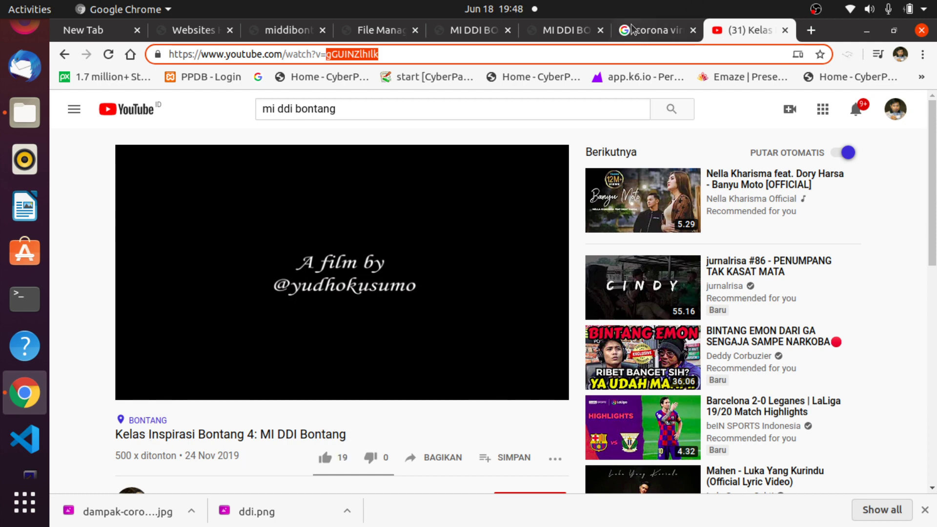
{"action": "left_click", "coordinate": [567, 33]}
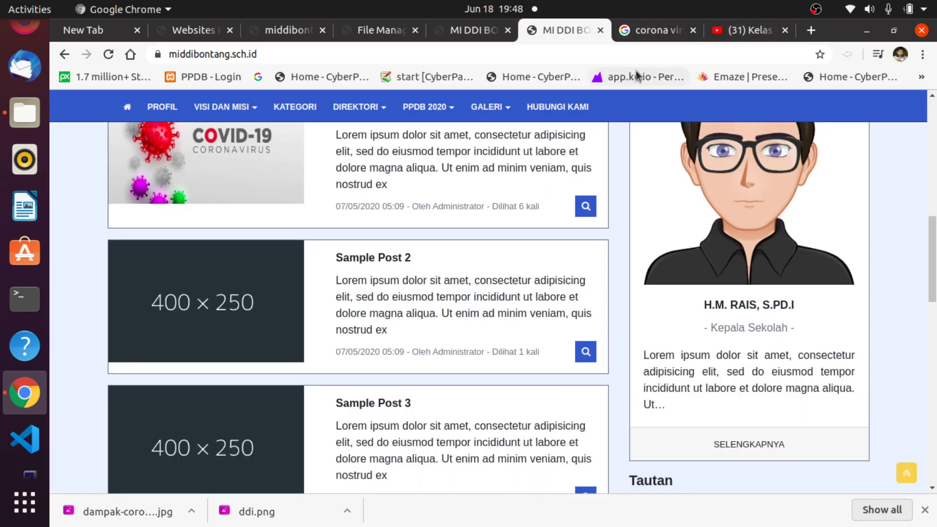
{"action": "left_click", "coordinate": [460, 30]}
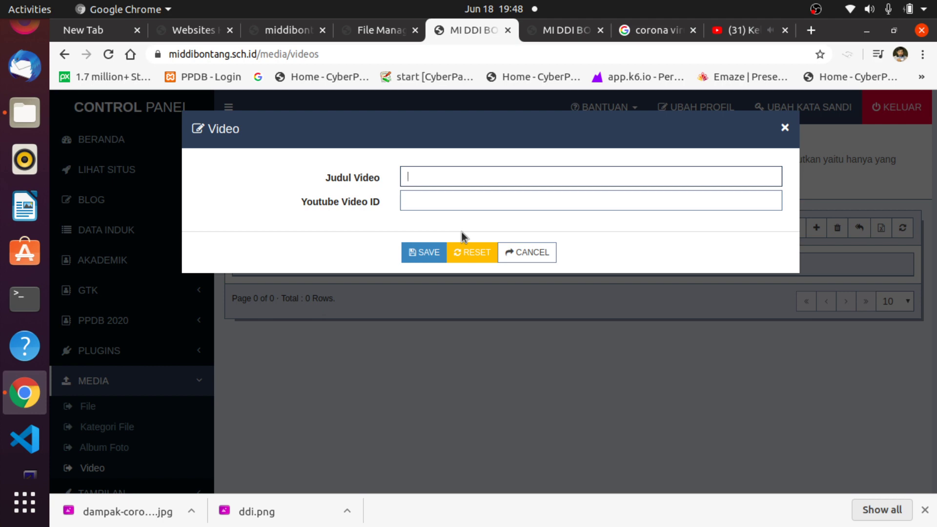
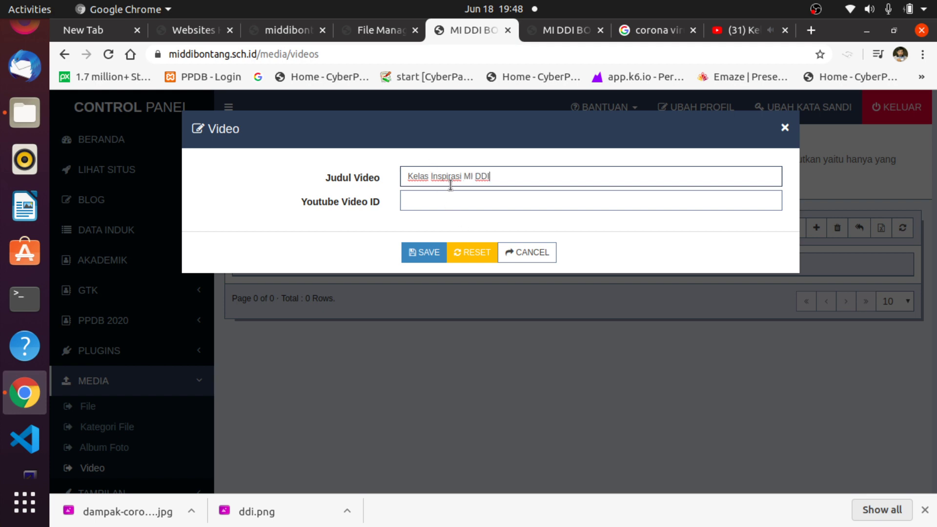
Finish the Judul Video title in the CMS form by typing 'ntang 4'.
{"action": "left_click", "coordinate": [739, 30]}
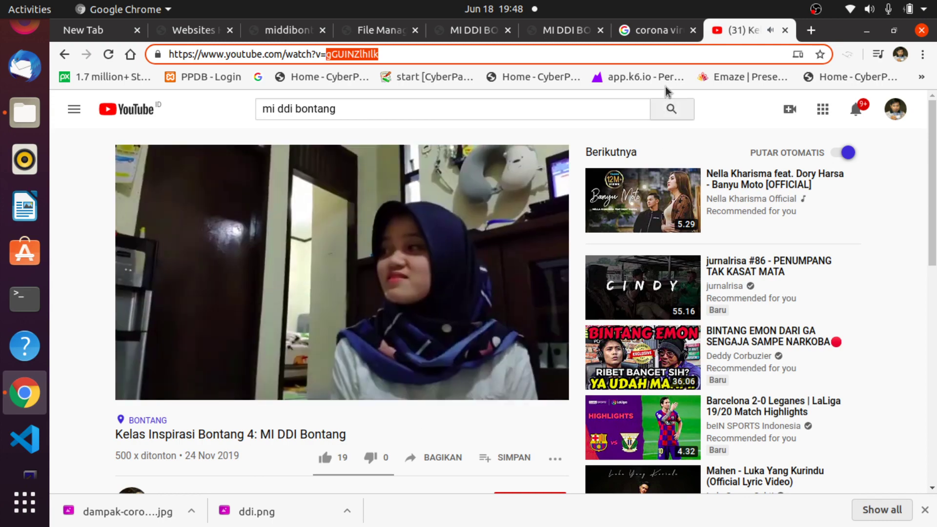
{"action": "left_click", "coordinate": [552, 30]}
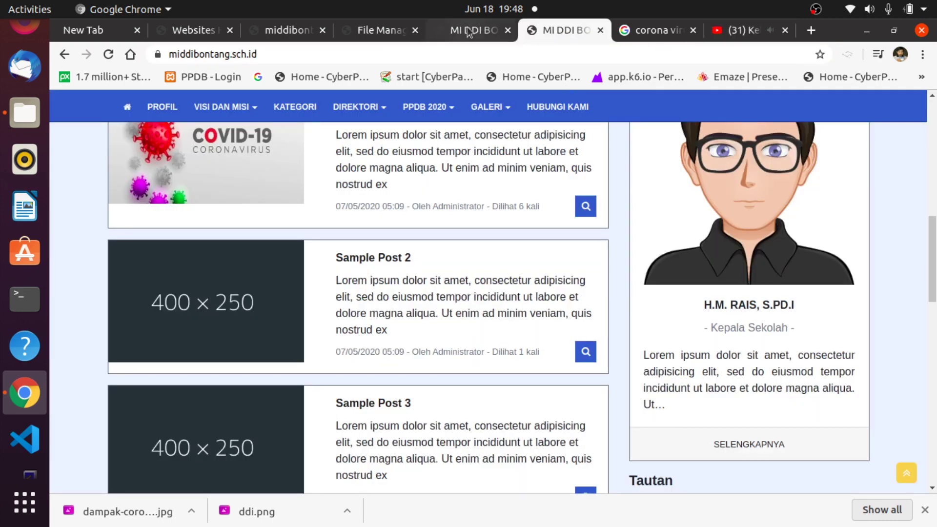
{"action": "left_click", "coordinate": [467, 31]}
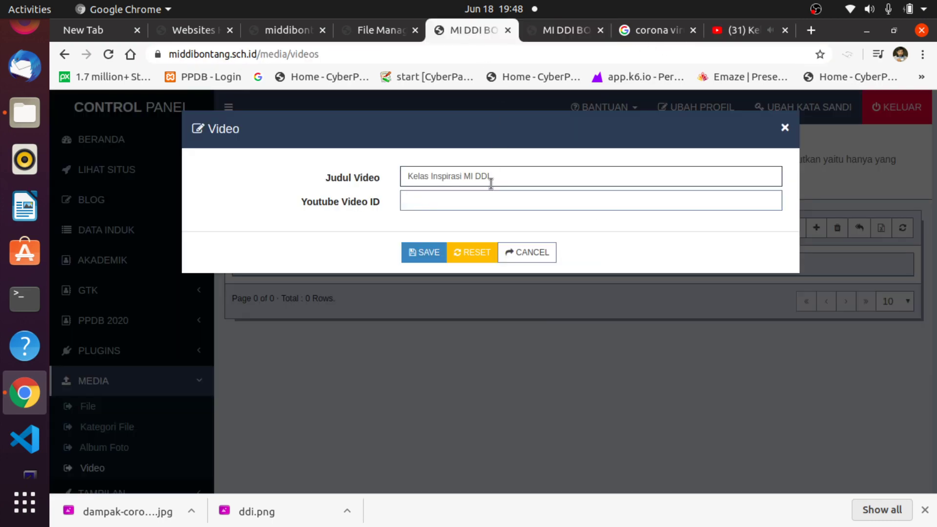
{"action": "type", "text": "ntang 4"}
Pause the Kelas Inspirasi Bontang 4 video at 0:47 and copy its ID after v=.
{"action": "left_click", "coordinate": [737, 30]}
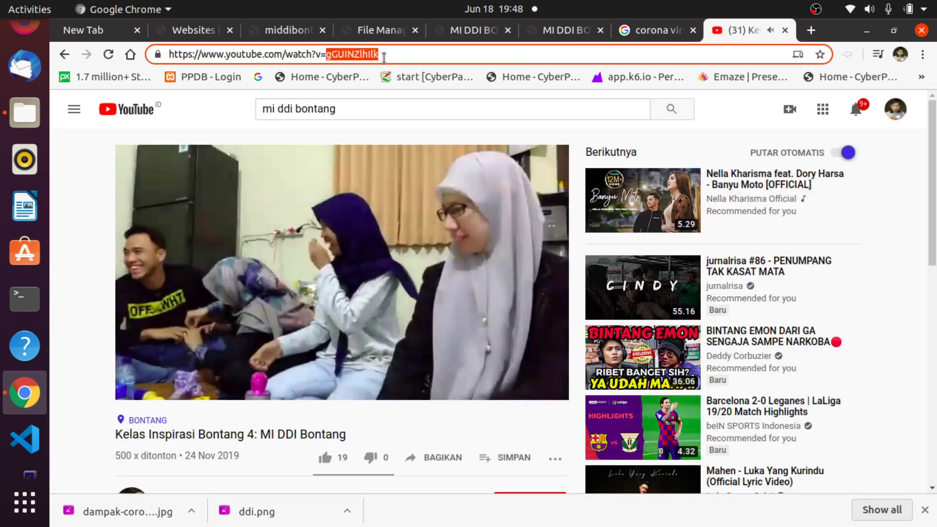
{"action": "left_click", "coordinate": [401, 55]}
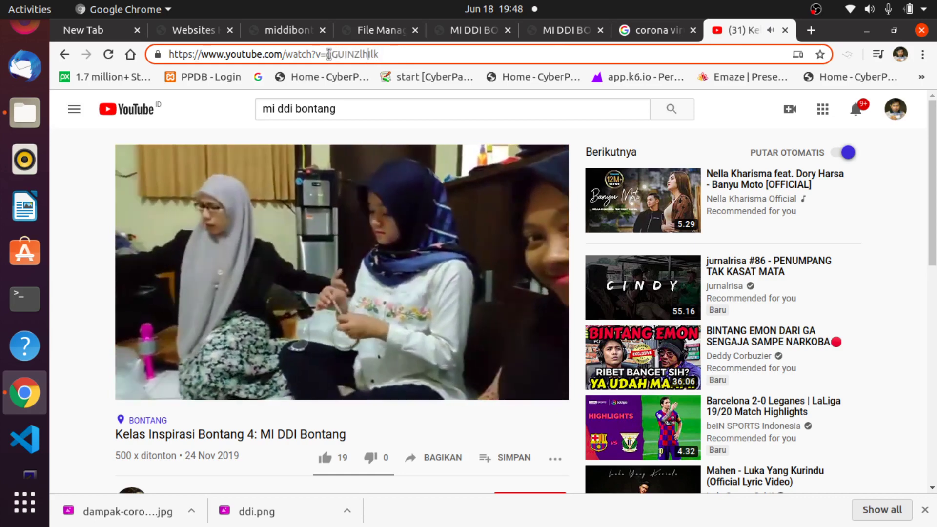
{"action": "left_click", "coordinate": [293, 135]}
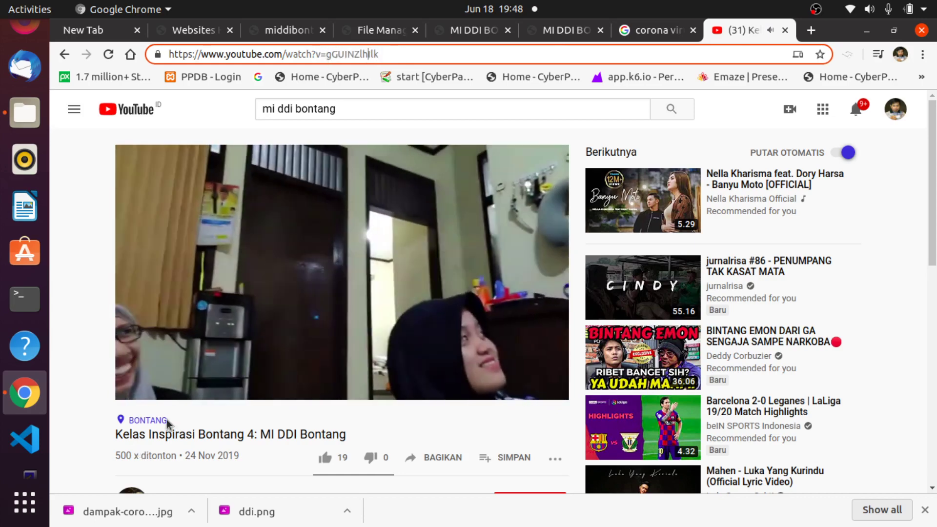
{"action": "left_click", "coordinate": [221, 347]}
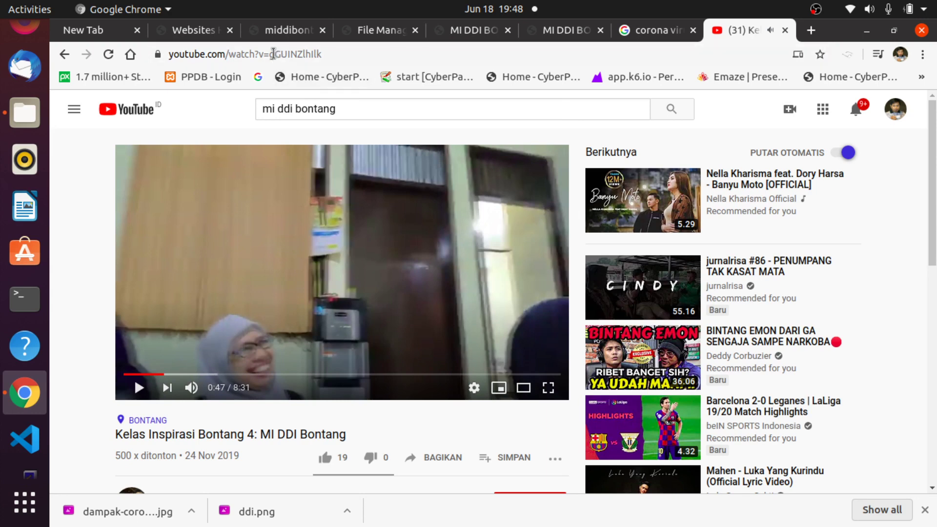
{"action": "left_click", "coordinate": [271, 54]}
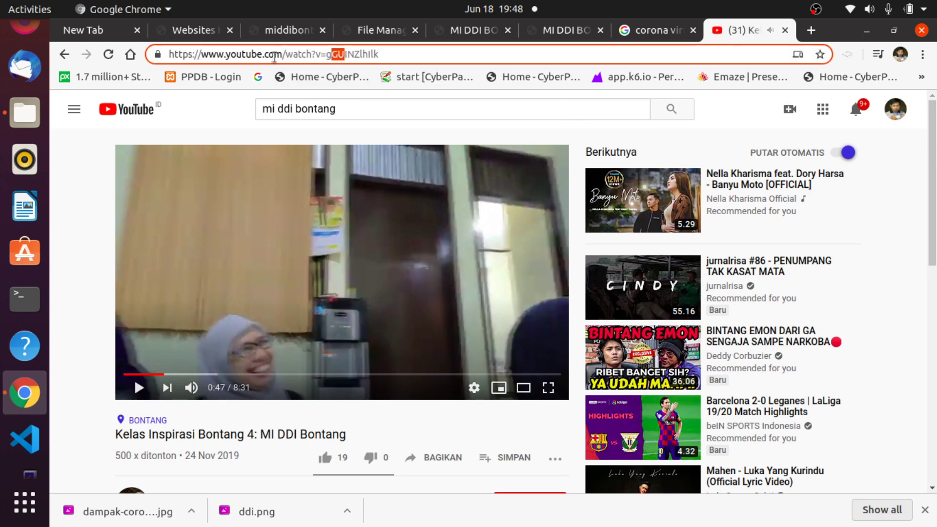
{"action": "left_click_drag", "start_coordinate": [332, 54], "coordinate": [395, 58]}
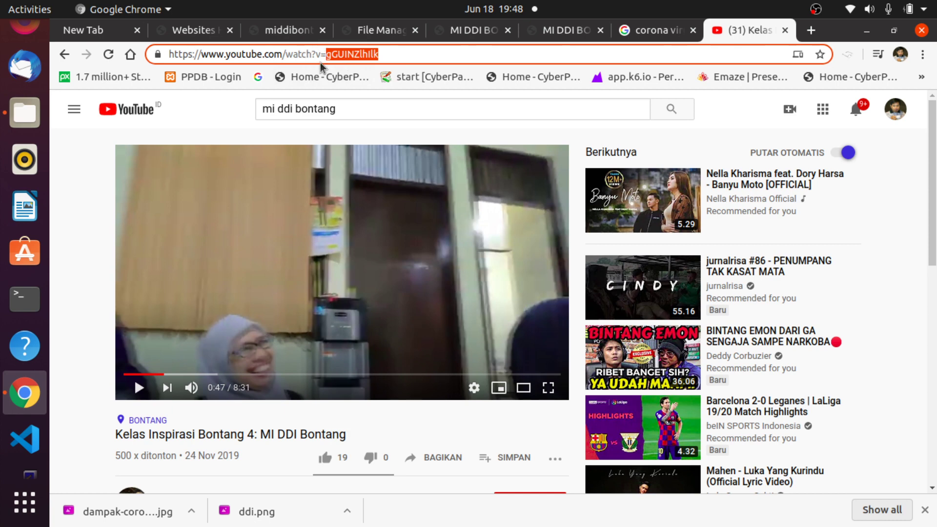
{"action": "right_click", "coordinate": [369, 63]}
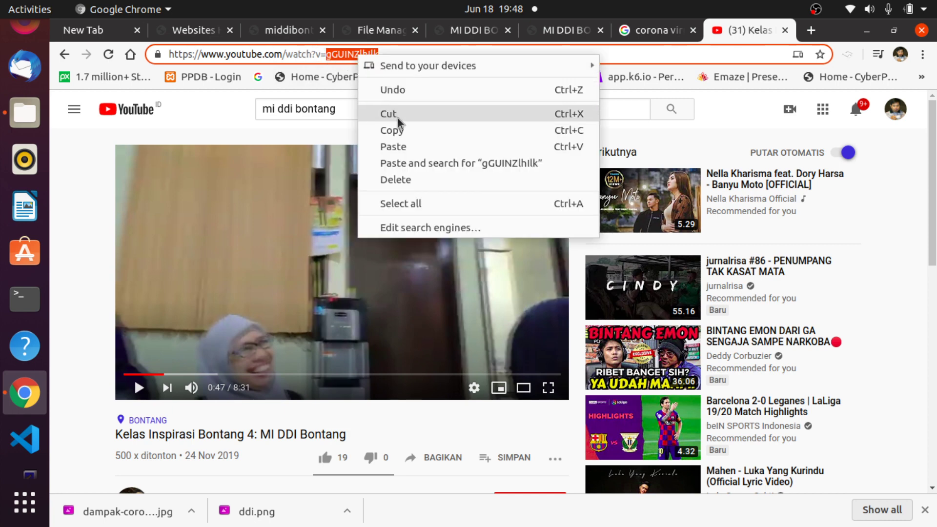
{"action": "left_click", "coordinate": [399, 135]}
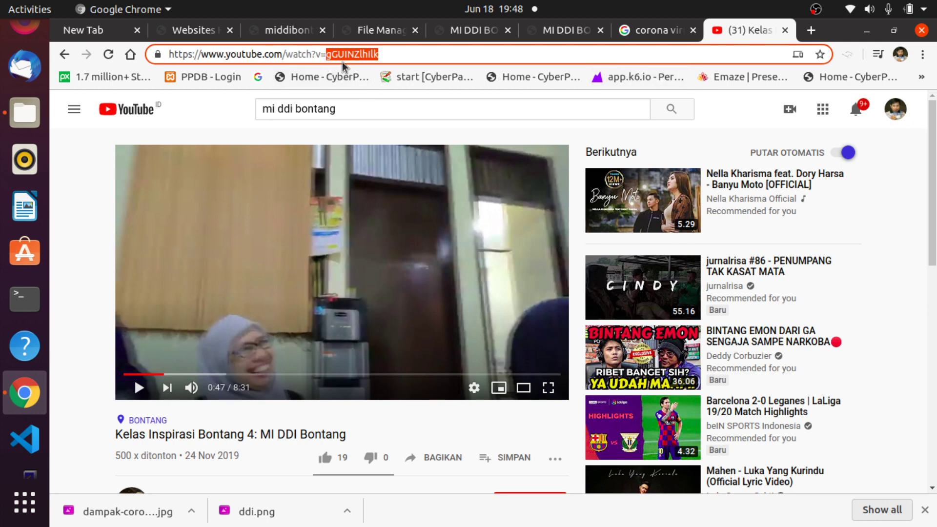
Paste the copied ID into Youtube Video ID, save 'Kelas Inspirasi Bontang 4 MI DDI', then view the homepage.
{"action": "left_click", "coordinate": [568, 32]}
{"action": "left_click", "coordinate": [481, 30]}
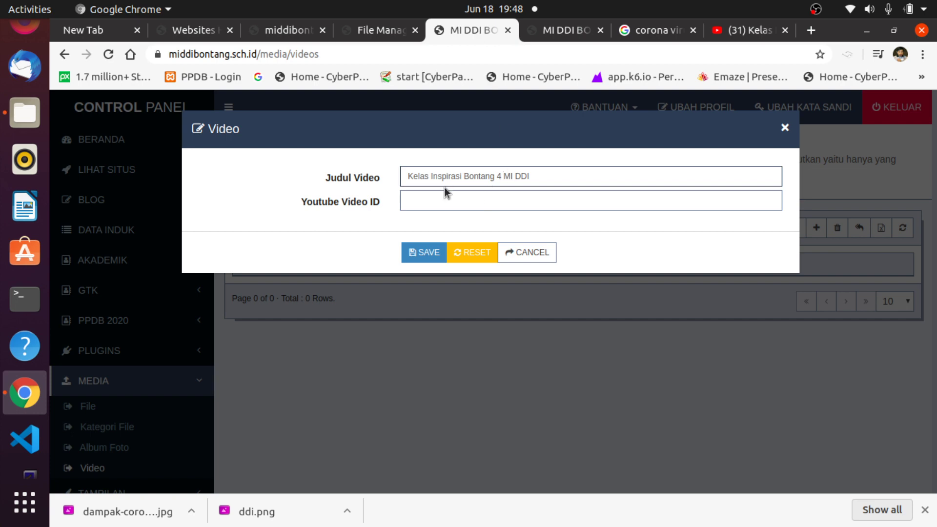
{"action": "left_click", "coordinate": [422, 193]}
{"action": "right_click", "coordinate": [423, 201]}
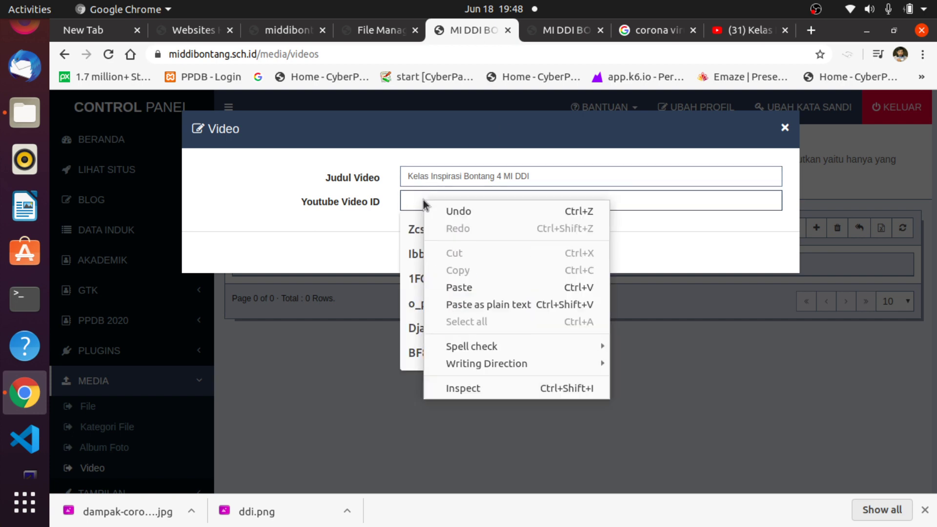
{"action": "left_click", "coordinate": [459, 283]}
{"action": "left_click", "coordinate": [678, 250]}
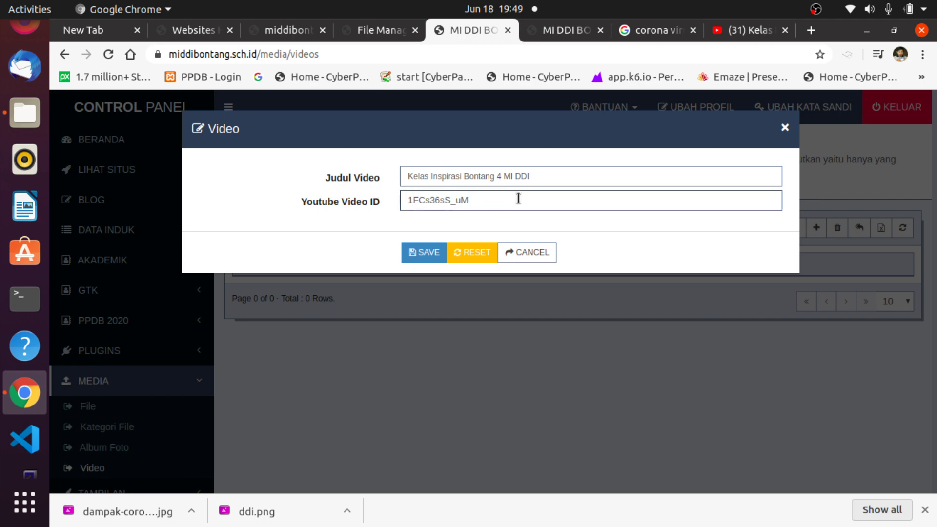
{"action": "left_click", "coordinate": [408, 259]}
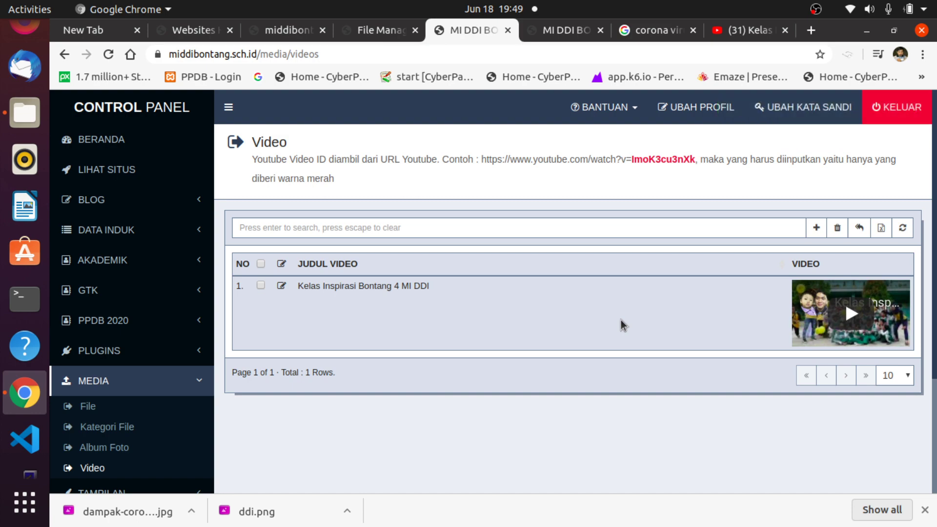
{"action": "left_click", "coordinate": [561, 29]}
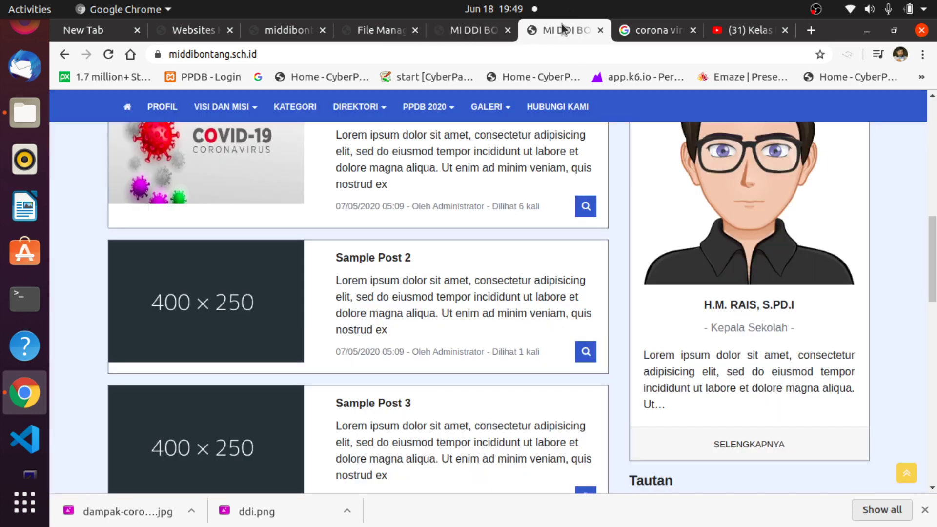
{"action": "left_click", "coordinate": [108, 54]}
{"action": "scroll", "coordinate": [514, 215], "scroll_direction": "down", "scroll_amount": 15}
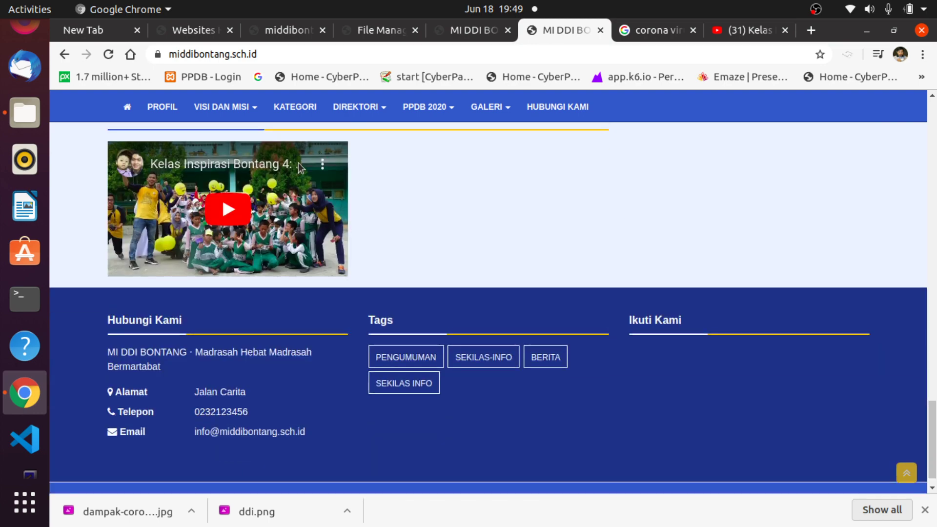
{"action": "scroll", "coordinate": [292, 210], "scroll_direction": "up", "scroll_amount": 4}
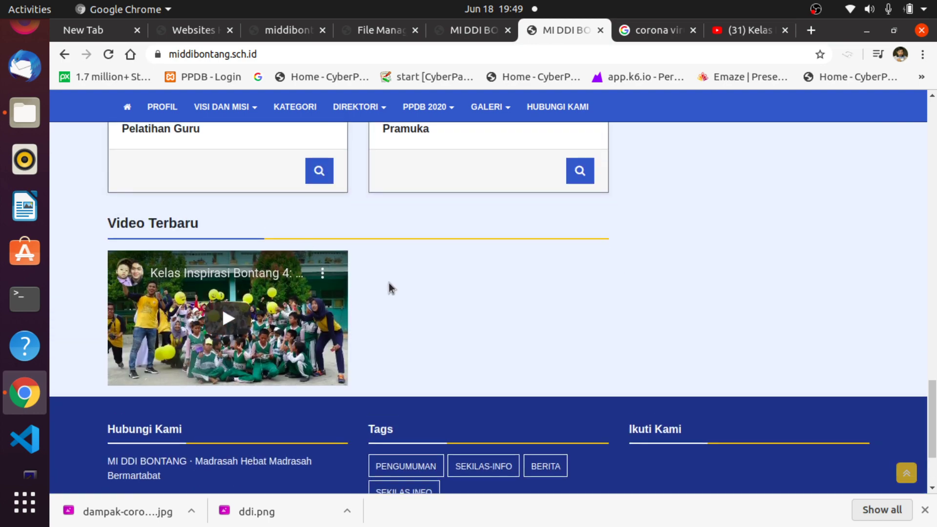
{"action": "left_click", "coordinate": [493, 30]}
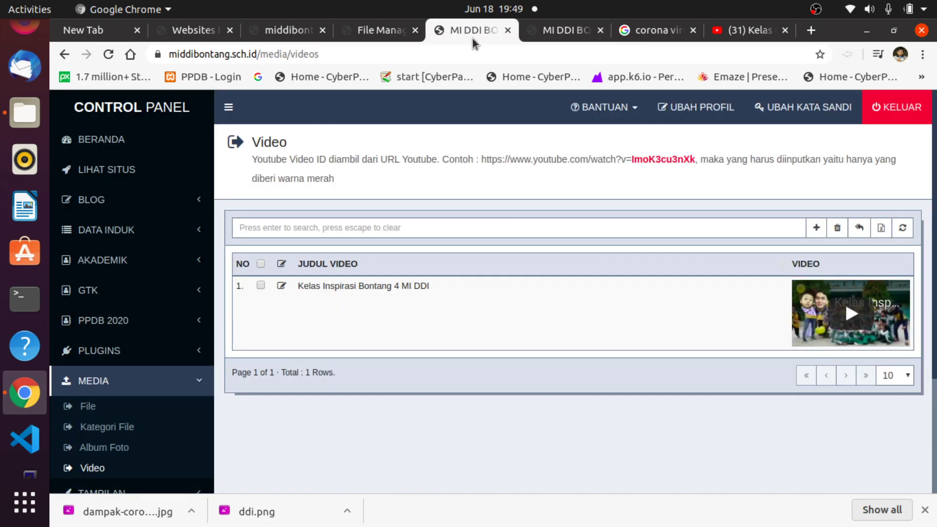
{"action": "left_click", "coordinate": [817, 228]}
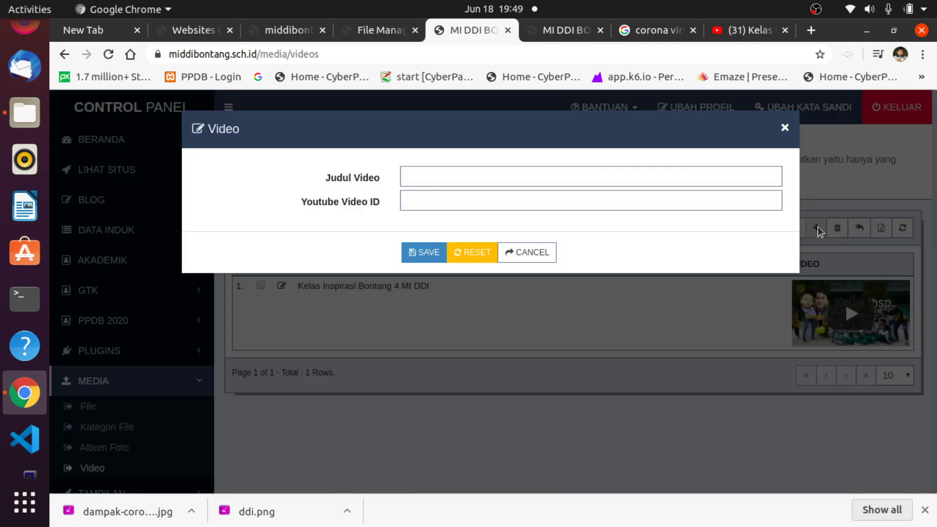
{"action": "left_click", "coordinate": [732, 38]}
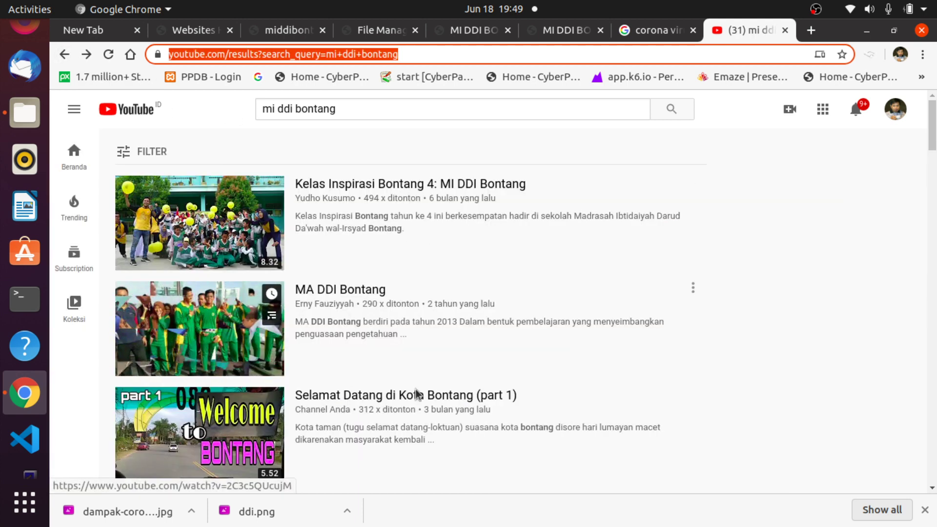
{"action": "scroll", "coordinate": [551, 390], "scroll_direction": "down", "scroll_amount": 3}
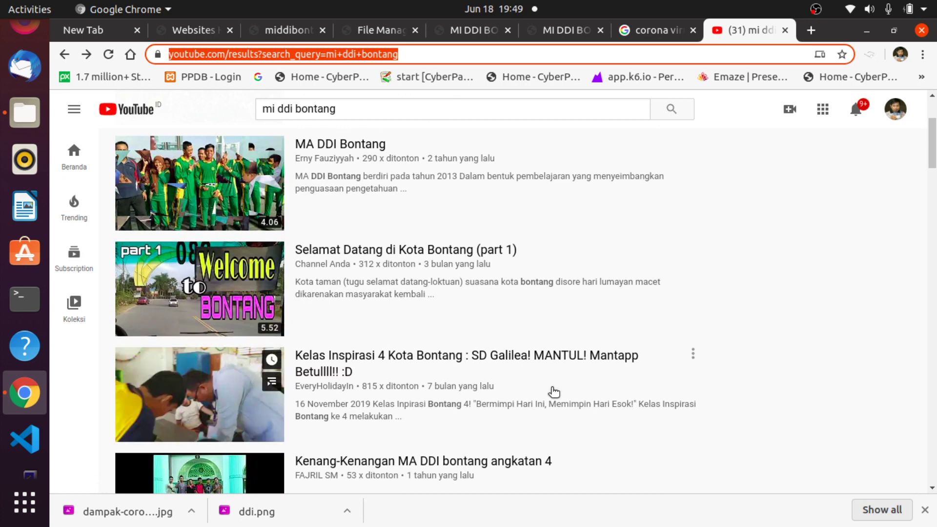
{"action": "scroll", "coordinate": [554, 392], "scroll_direction": "down", "scroll_amount": 3}
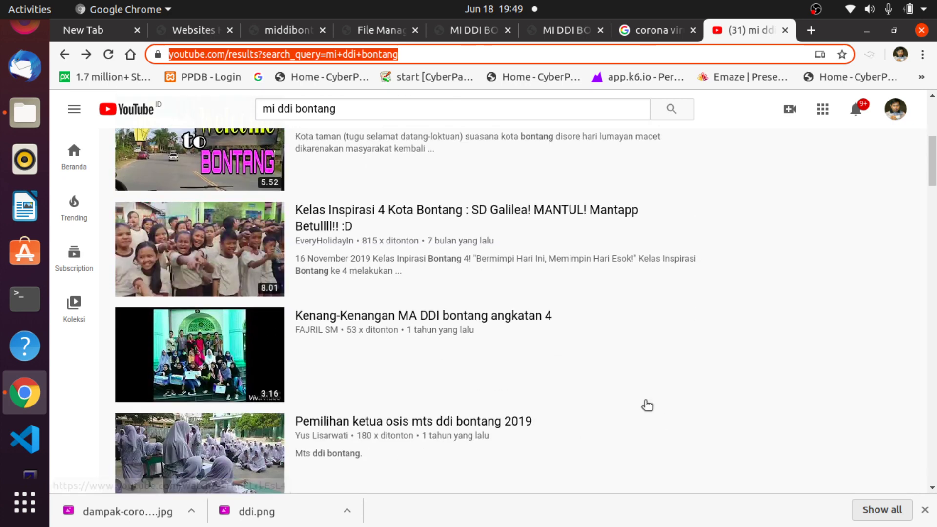
{"action": "scroll", "coordinate": [638, 402], "scroll_direction": "up", "scroll_amount": 5}
{"action": "left_click", "coordinate": [654, 30]}
{"action": "left_click", "coordinate": [551, 30]}
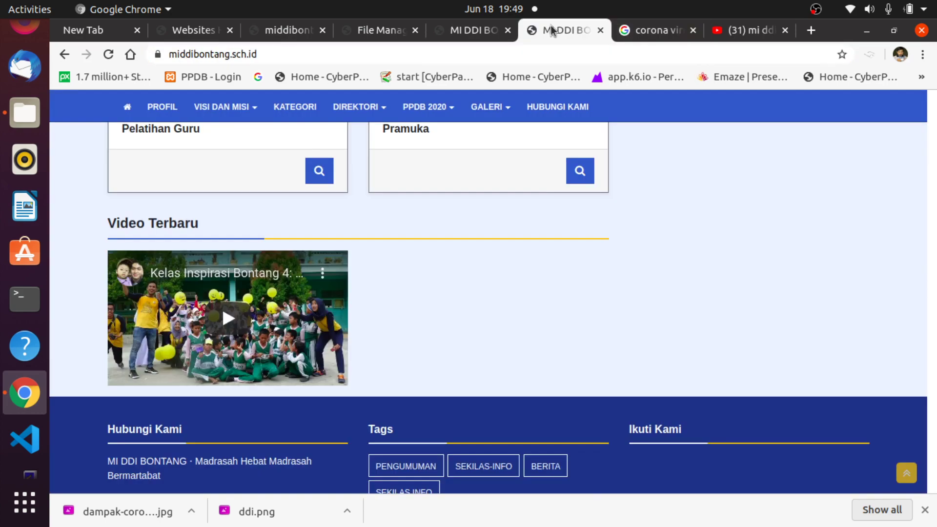
{"action": "left_click", "coordinate": [469, 31]}
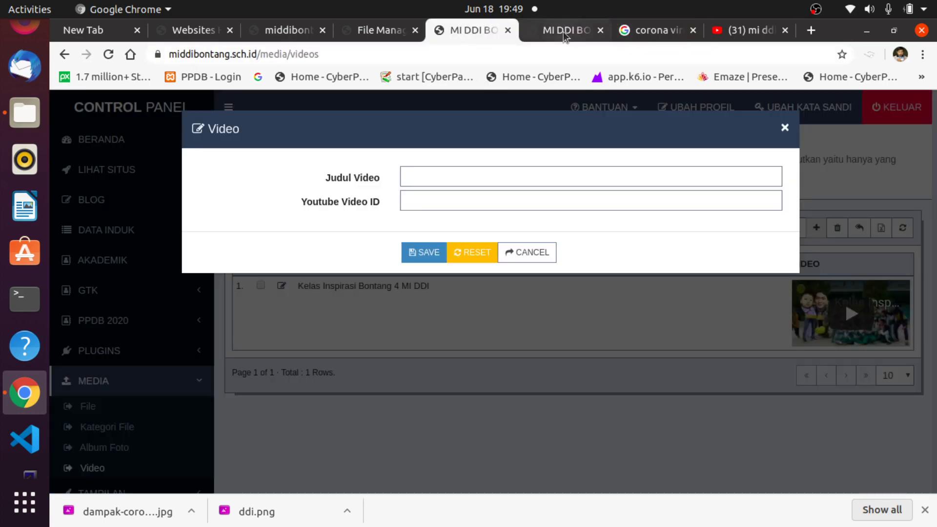
{"action": "left_click", "coordinate": [784, 127]}
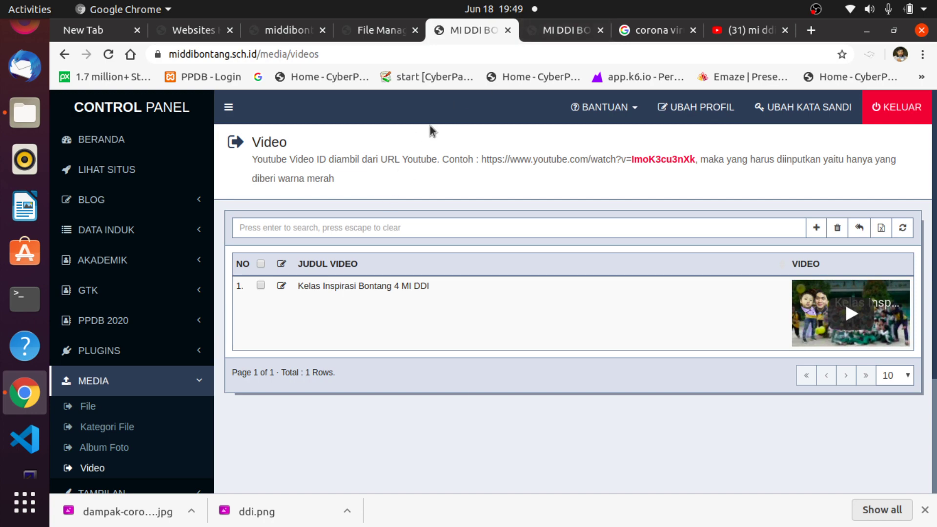
Compare the public site's Video Terbaru section with the control panel video list.
{"action": "left_click", "coordinate": [542, 30]}
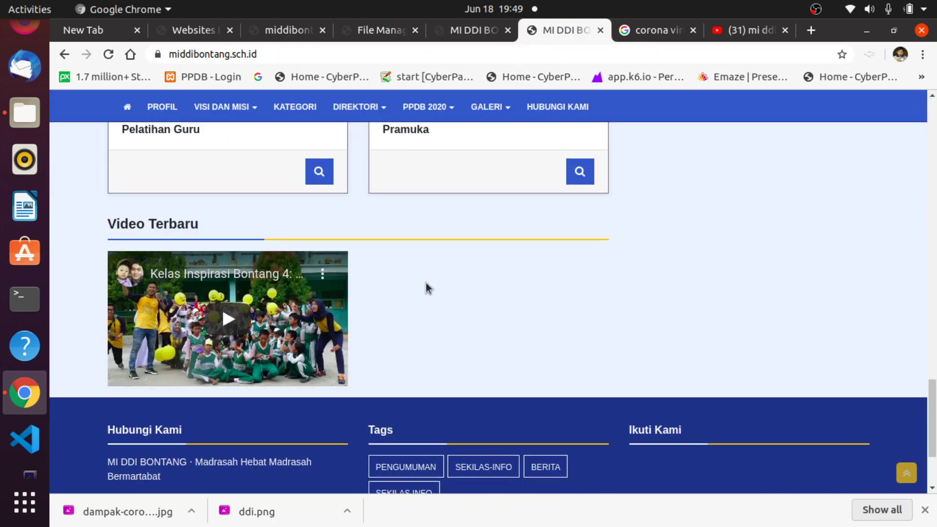
{"action": "scroll", "coordinate": [427, 288], "scroll_direction": "up", "scroll_amount": 10}
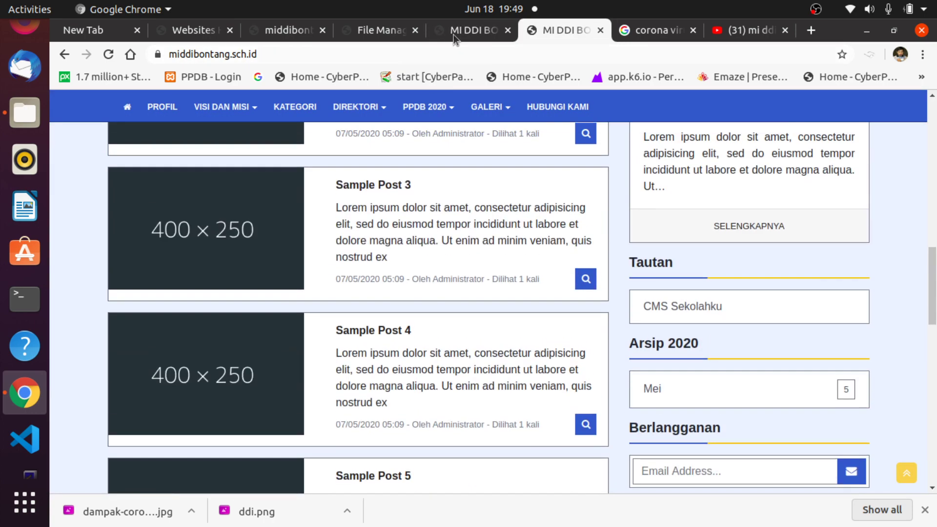
{"action": "left_click", "coordinate": [456, 31]}
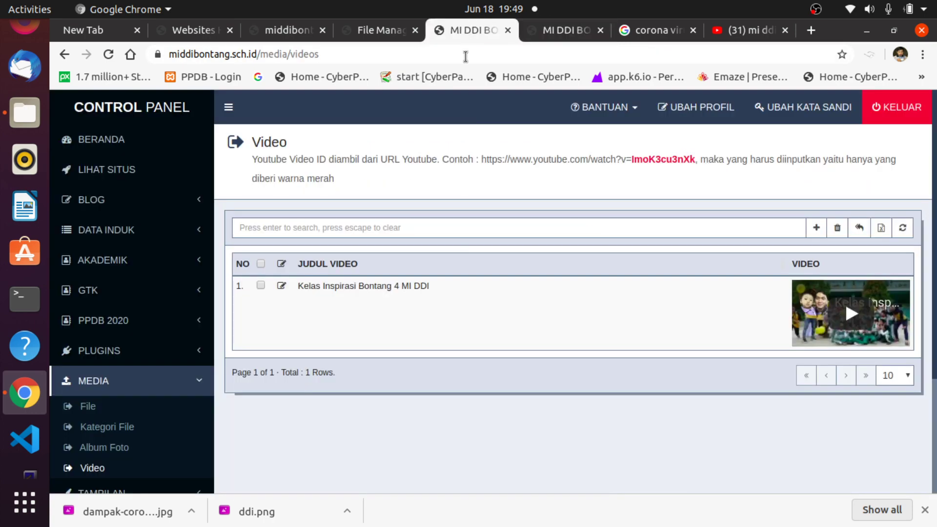
{"action": "scroll", "coordinate": [160, 279], "scroll_direction": "down", "scroll_amount": 3}
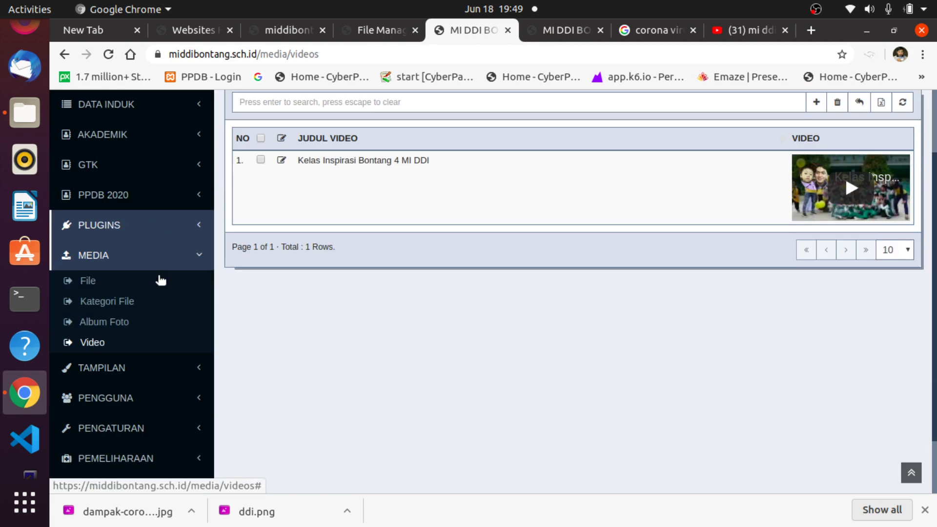
{"action": "scroll", "coordinate": [163, 285], "scroll_direction": "up", "scroll_amount": 3}
{"action": "scroll", "coordinate": [164, 287], "scroll_direction": "up", "scroll_amount": 1}
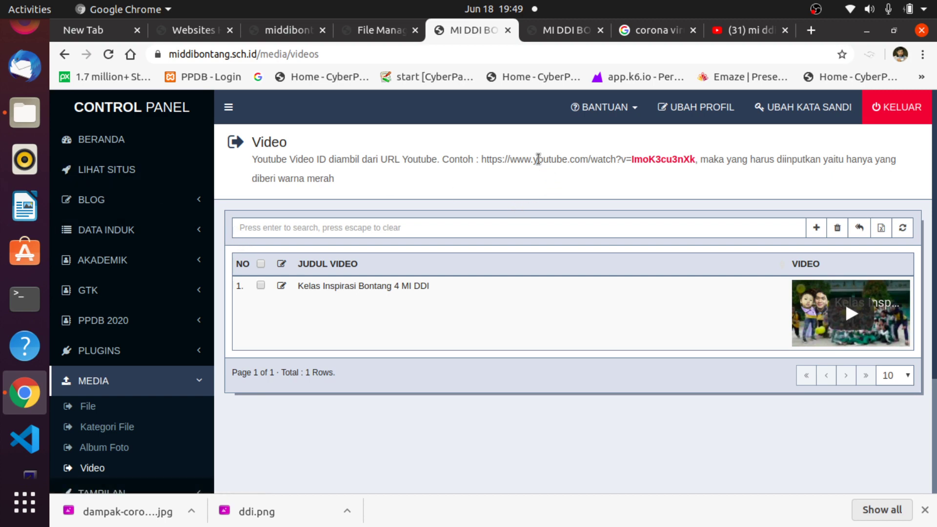
Recheck the public school website, then scroll through the control panel page.
{"action": "left_click", "coordinate": [560, 33]}
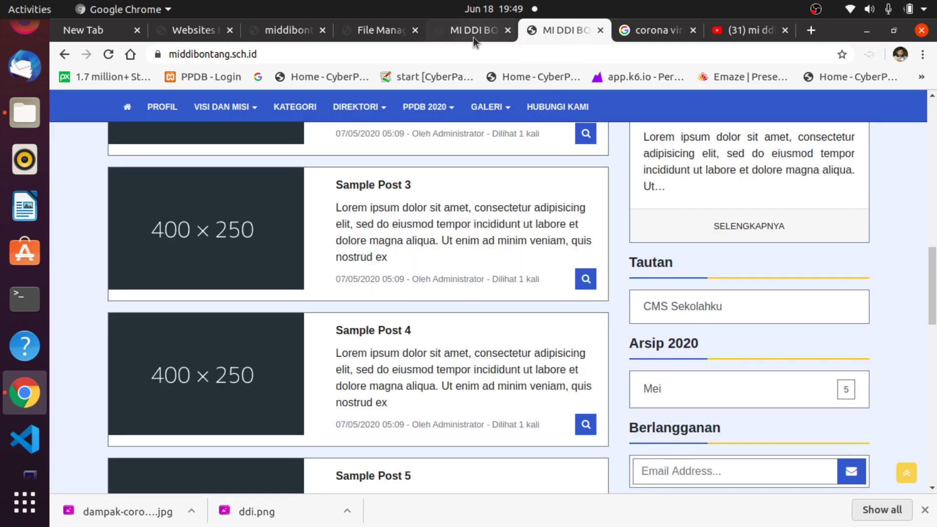
{"action": "left_click", "coordinate": [473, 37]}
{"action": "left_click", "coordinate": [545, 26]}
{"action": "scroll", "coordinate": [500, 160], "scroll_direction": "up", "scroll_amount": 1}
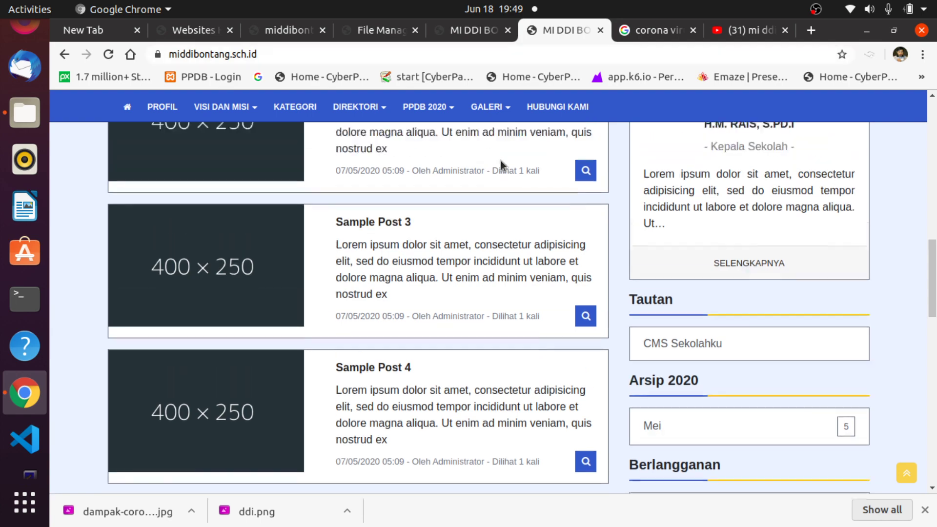
{"action": "scroll", "coordinate": [503, 161], "scroll_direction": "up", "scroll_amount": 15}
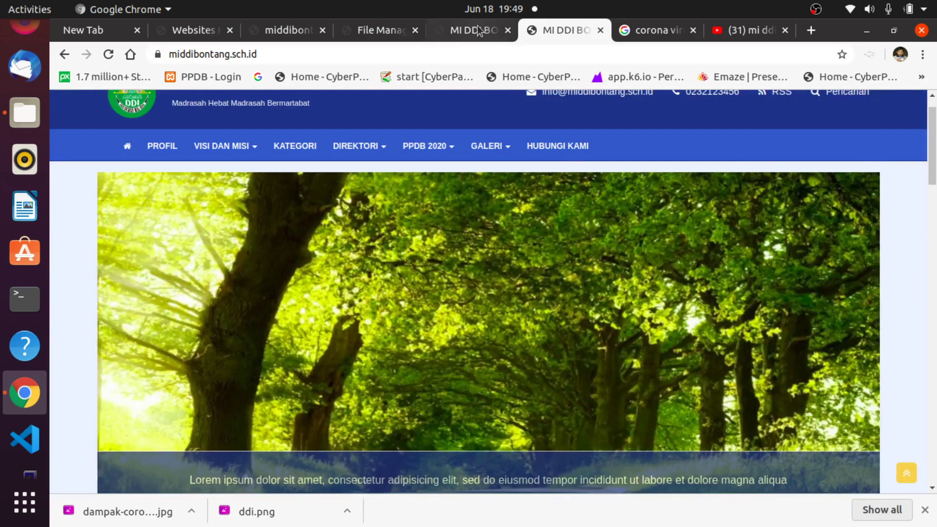
{"action": "left_click", "coordinate": [477, 30]}
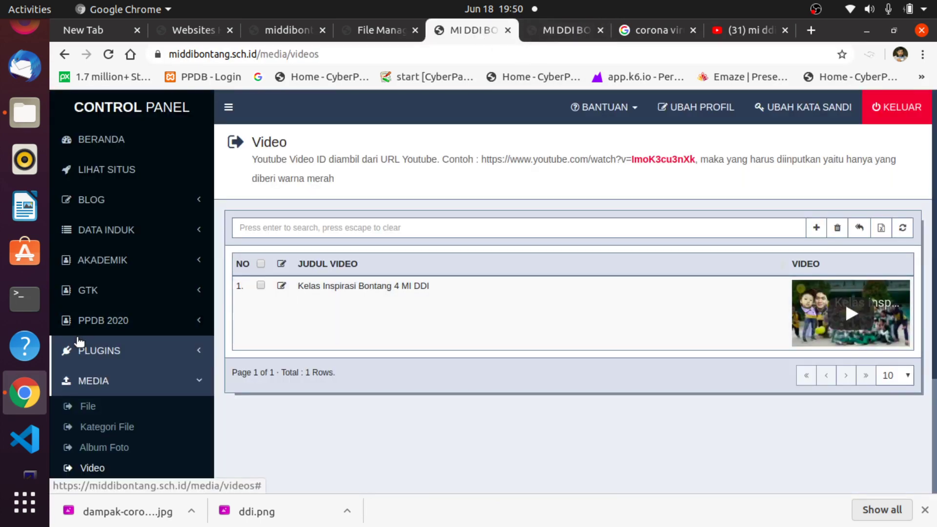
{"action": "scroll", "coordinate": [182, 364], "scroll_direction": "down", "scroll_amount": 3}
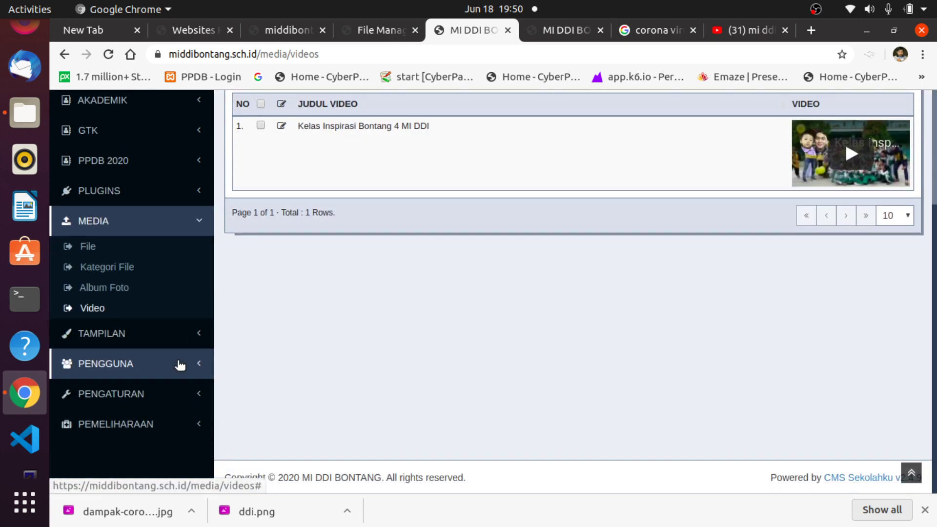
{"action": "scroll", "coordinate": [178, 362], "scroll_direction": "up", "scroll_amount": 3}
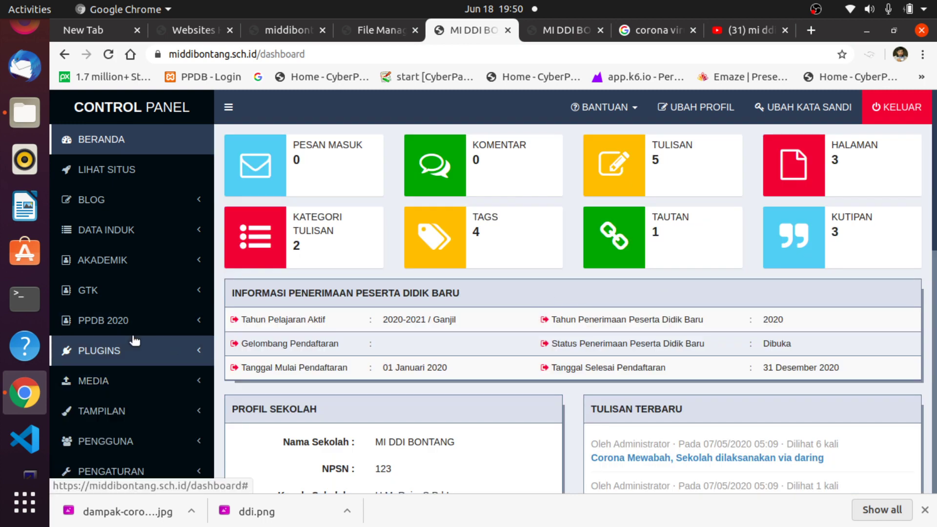
{"action": "scroll", "coordinate": [137, 342], "scroll_direction": "down", "scroll_amount": 3}
{"action": "scroll", "coordinate": [141, 345], "scroll_direction": "up", "scroll_amount": 3}
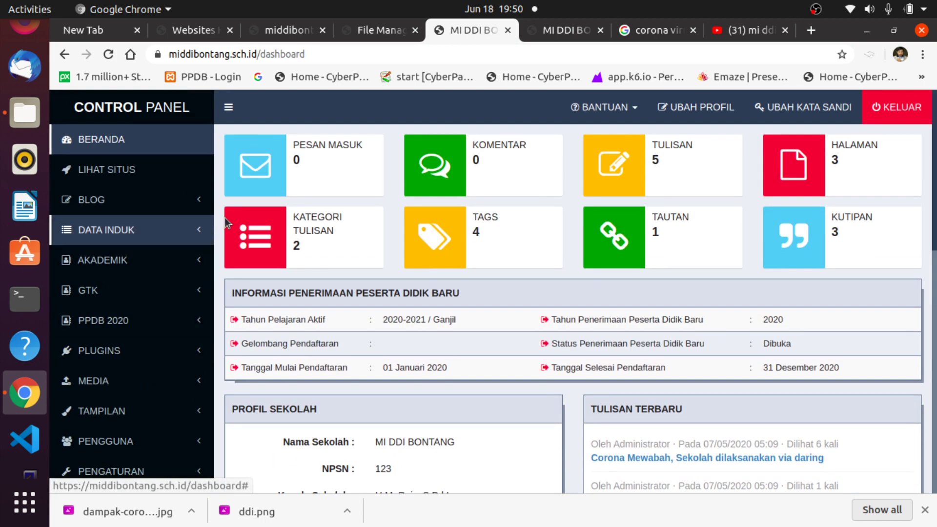
{"action": "scroll", "coordinate": [465, 233], "scroll_direction": "down", "scroll_amount": 6}
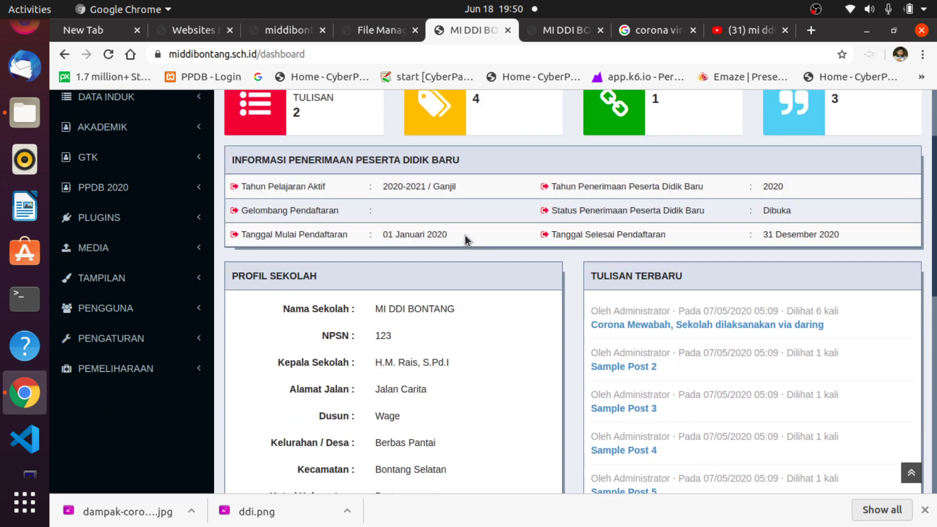
{"action": "scroll", "coordinate": [469, 245], "scroll_direction": "up", "scroll_amount": 6}
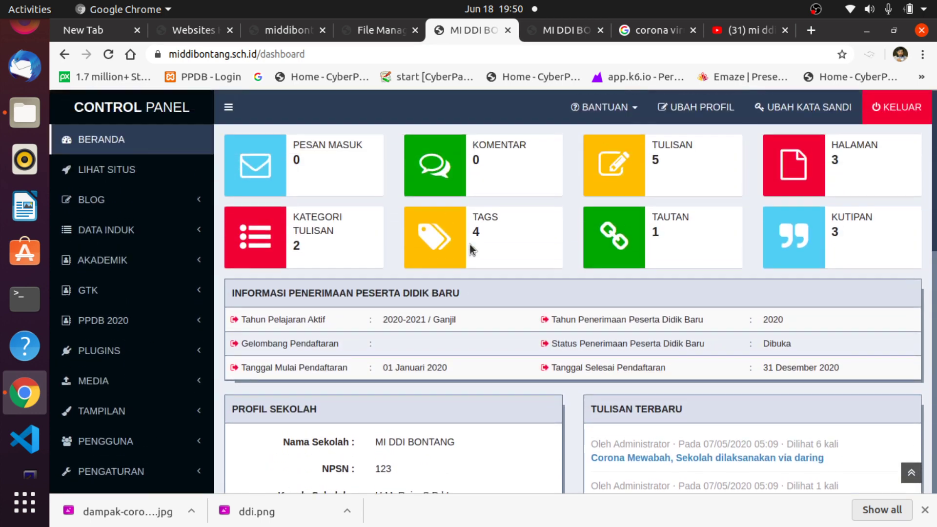